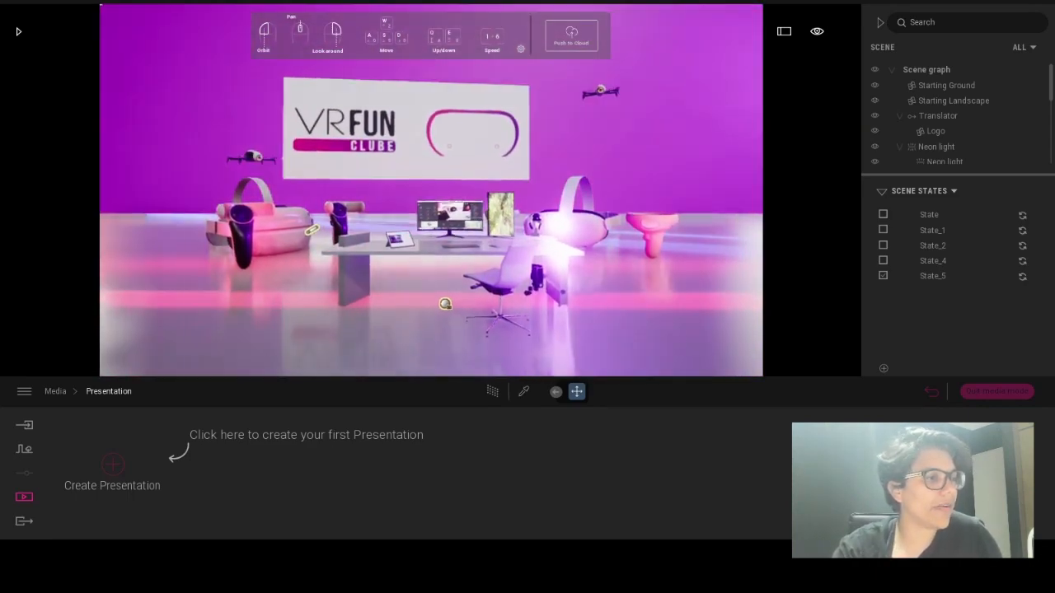
Play back Video1 and Video2 from the project's media, rewinding Video1 to its start in between
{"action": "left_click", "coordinate": [25, 498]}
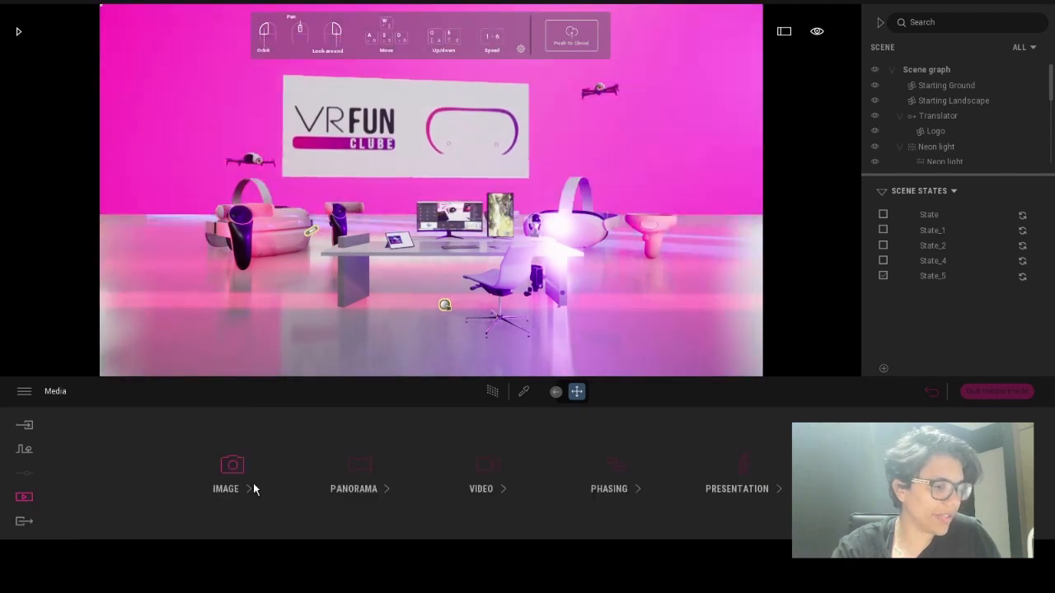
{"action": "left_click", "coordinate": [486, 464]}
{"action": "left_click", "coordinate": [222, 445]}
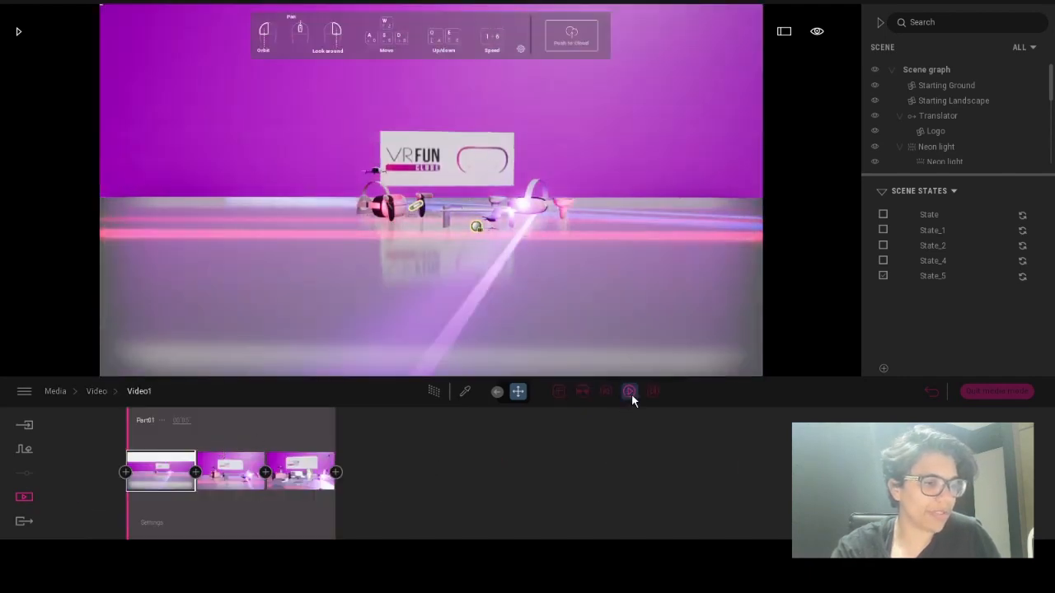
{"action": "left_click", "coordinate": [632, 392]}
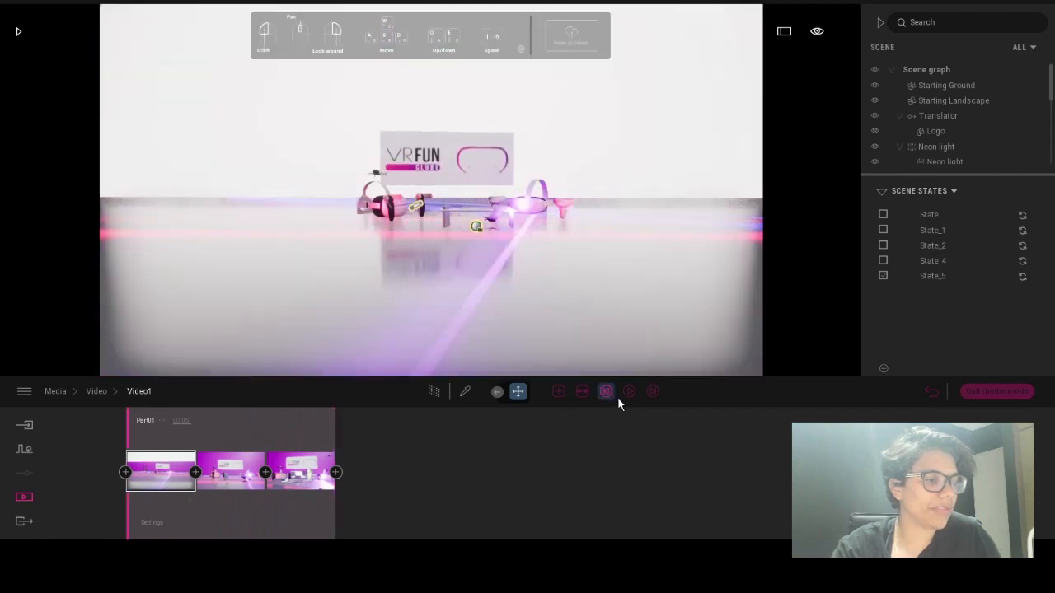
{"action": "left_click", "coordinate": [607, 392]}
{"action": "left_click", "coordinate": [293, 442]}
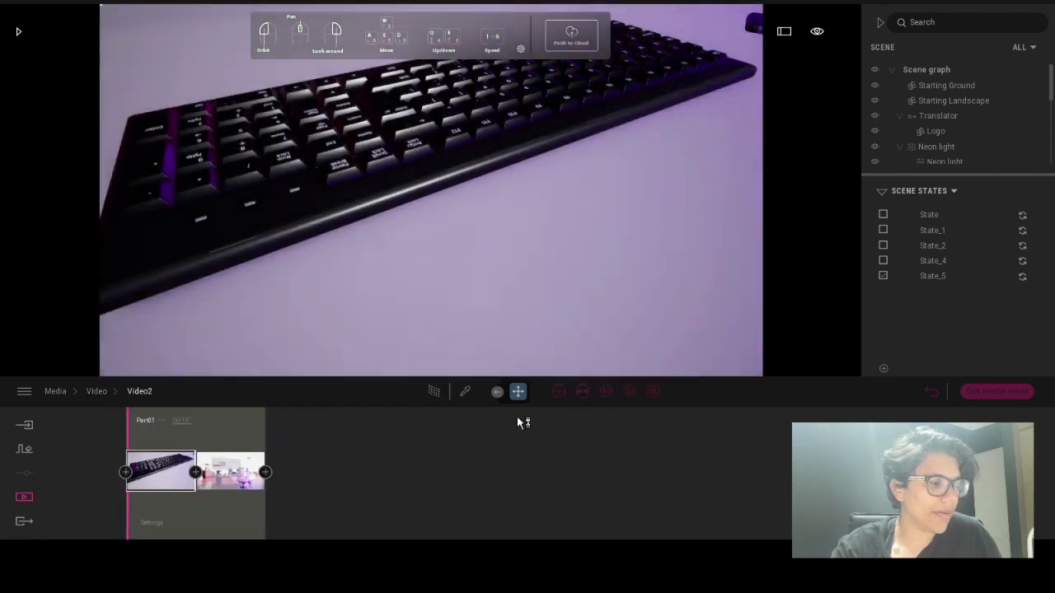
{"action": "left_click", "coordinate": [629, 393]}
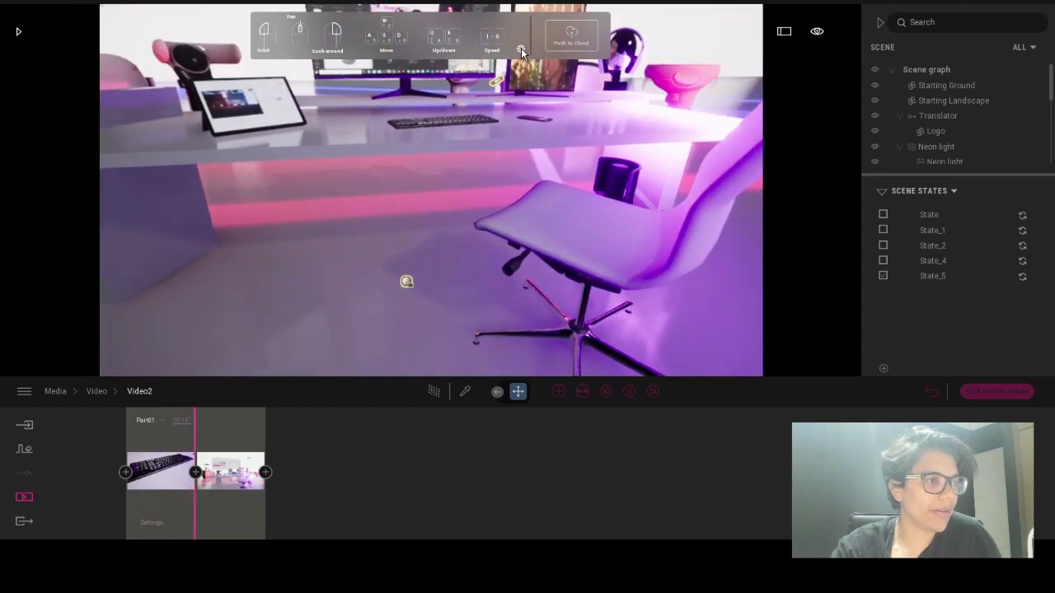
Hide the navigation panel and update the second keyframe of Video2 to the current view
{"action": "left_click", "coordinate": [521, 48]}
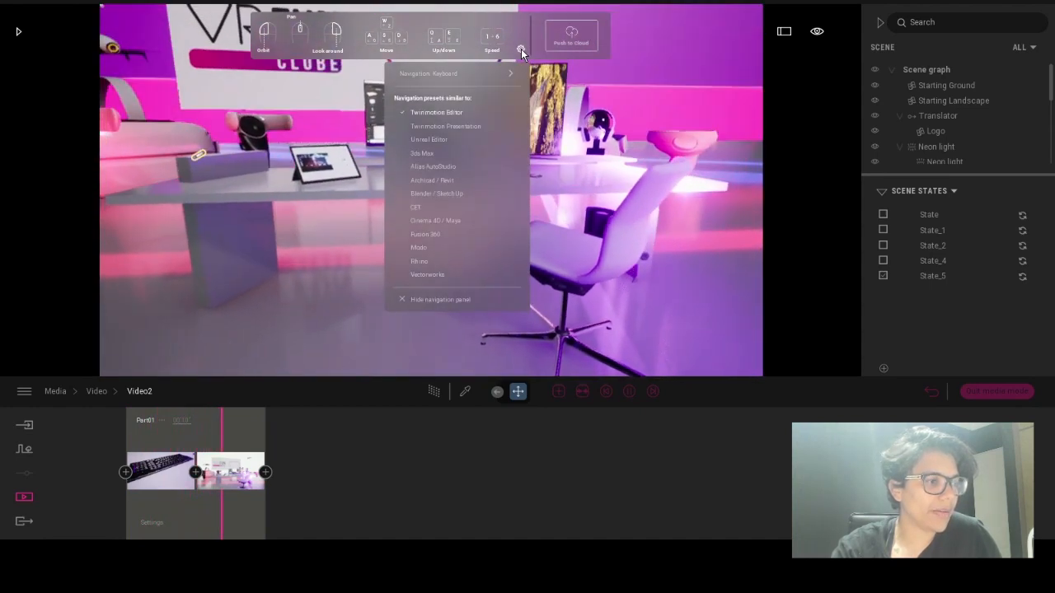
{"action": "left_click", "coordinate": [451, 303]}
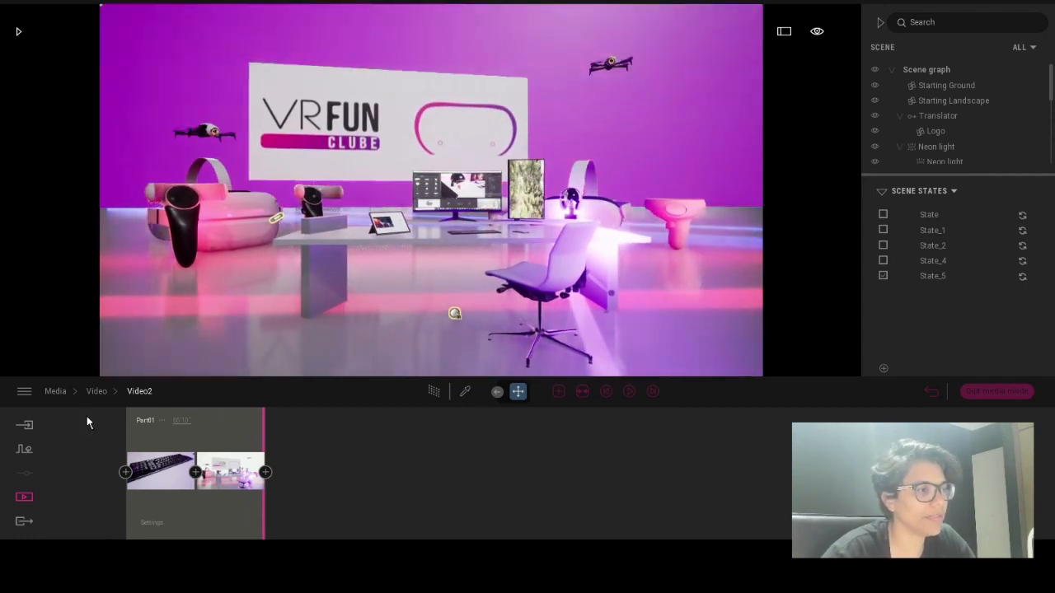
{"action": "left_click", "coordinate": [239, 445]}
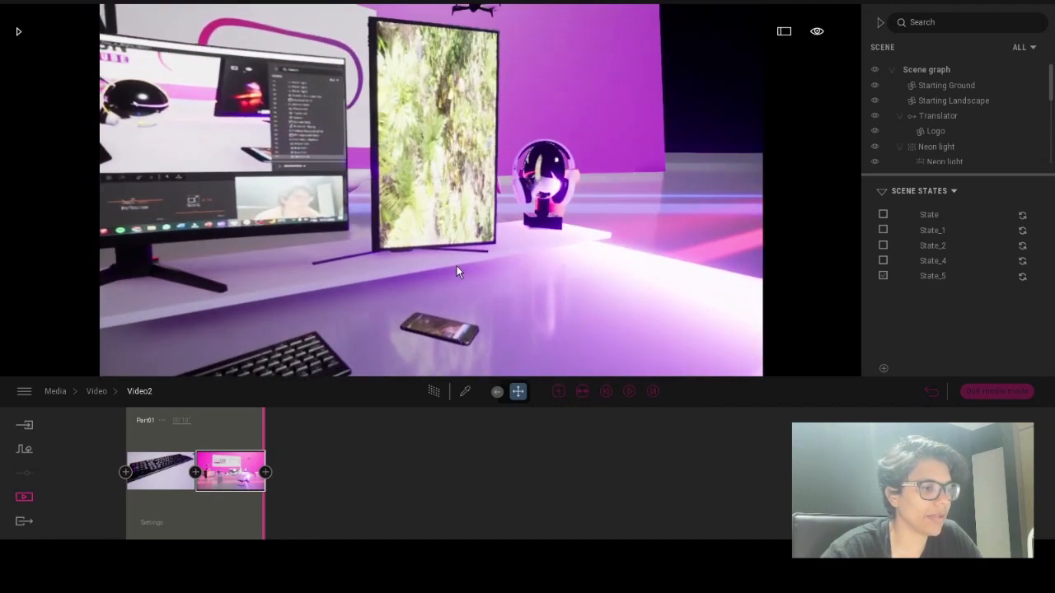
Sample the video material on the desk screens and the material of the VR Fun Clube wall panel
{"action": "left_click", "coordinate": [465, 391]}
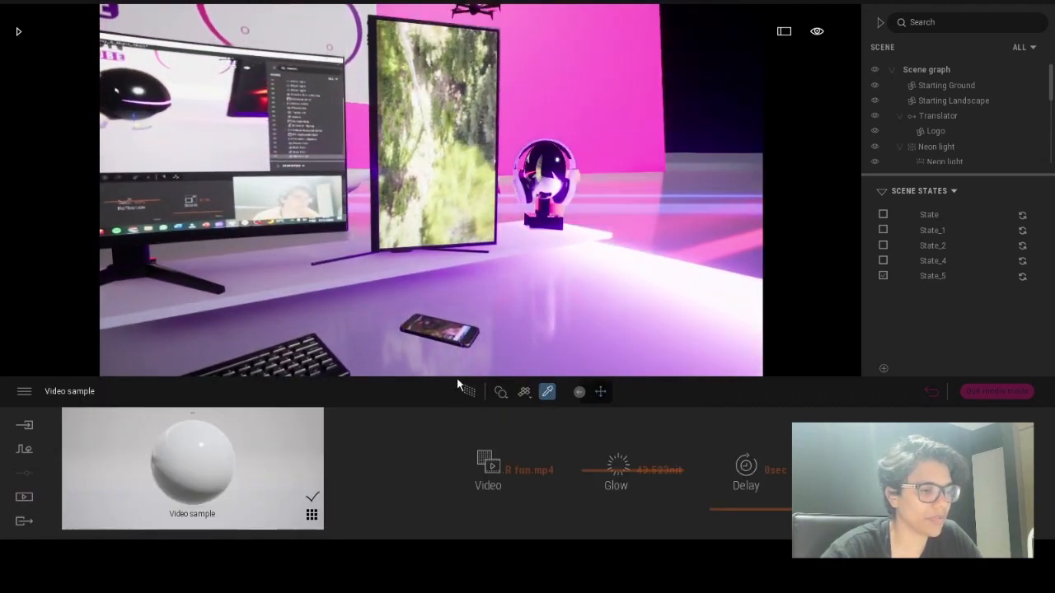
{"action": "right_click", "coordinate": [487, 469]}
{"action": "left_click", "coordinate": [423, 386]}
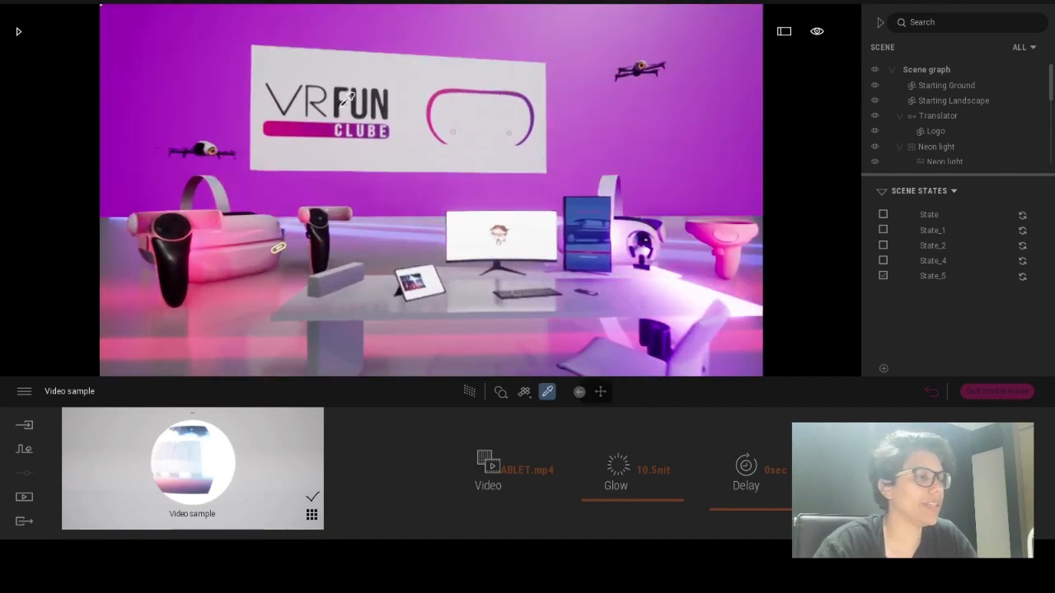
{"action": "left_click", "coordinate": [363, 63]}
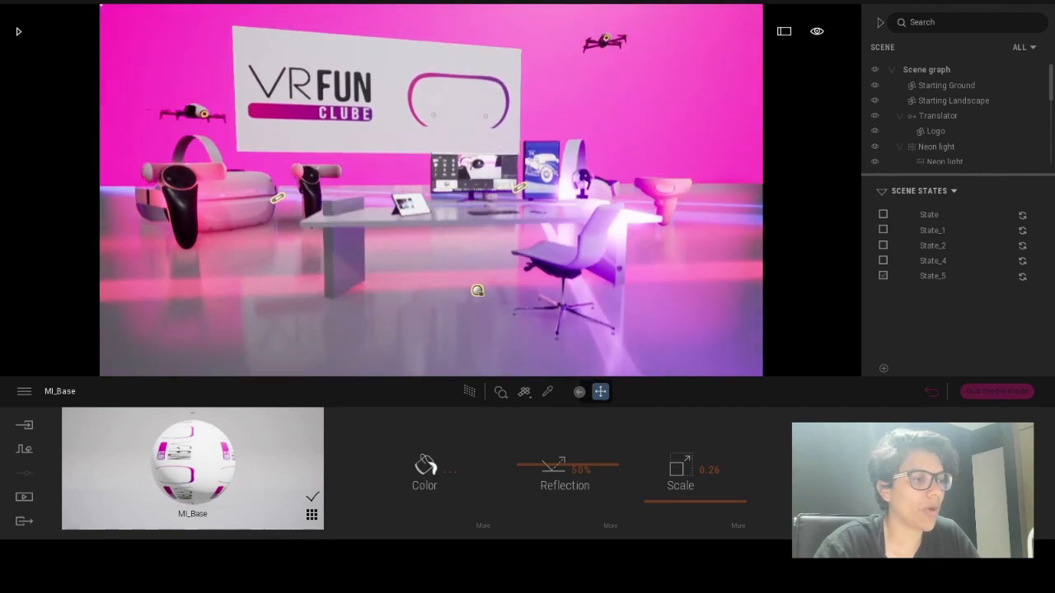
Inspect how the desk is built by selecting its top, its box-shaped legs and the monitor support
{"action": "left_click", "coordinate": [335, 251]}
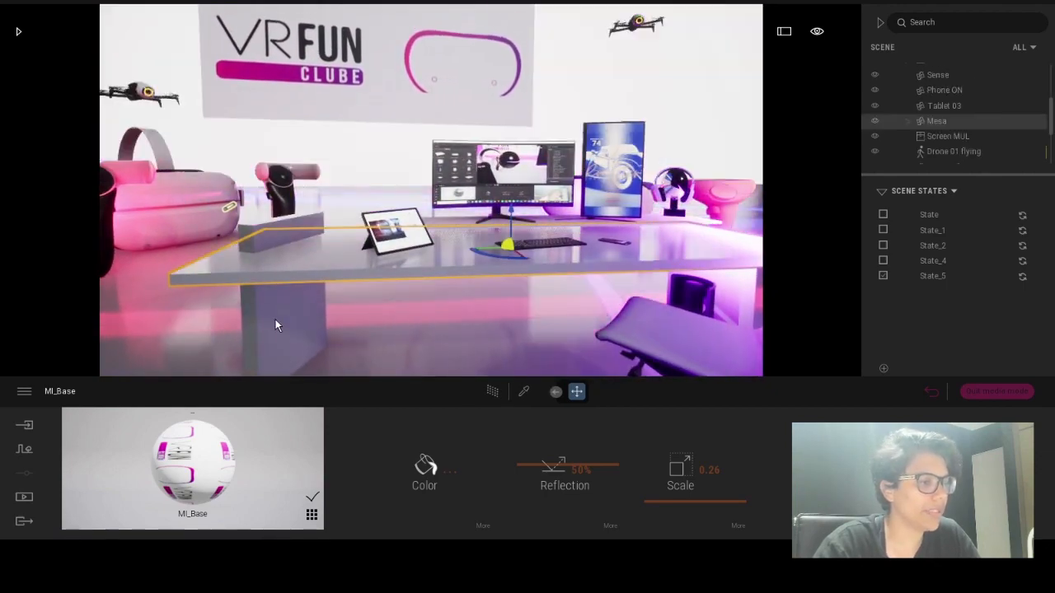
{"action": "left_click", "coordinate": [276, 322]}
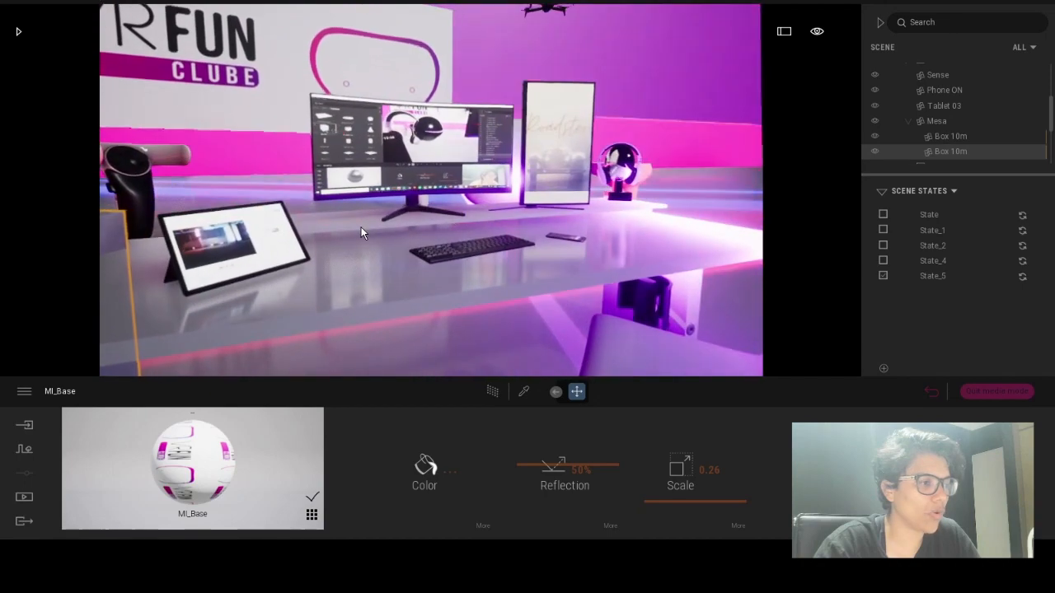
{"action": "left_click", "coordinate": [361, 227]}
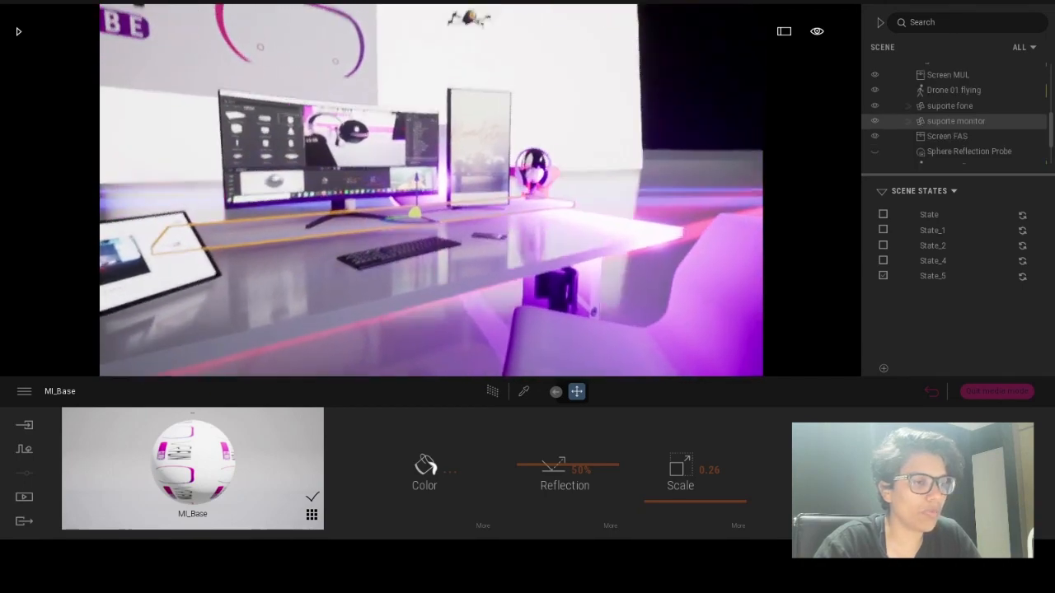
{"action": "left_click", "coordinate": [560, 267]}
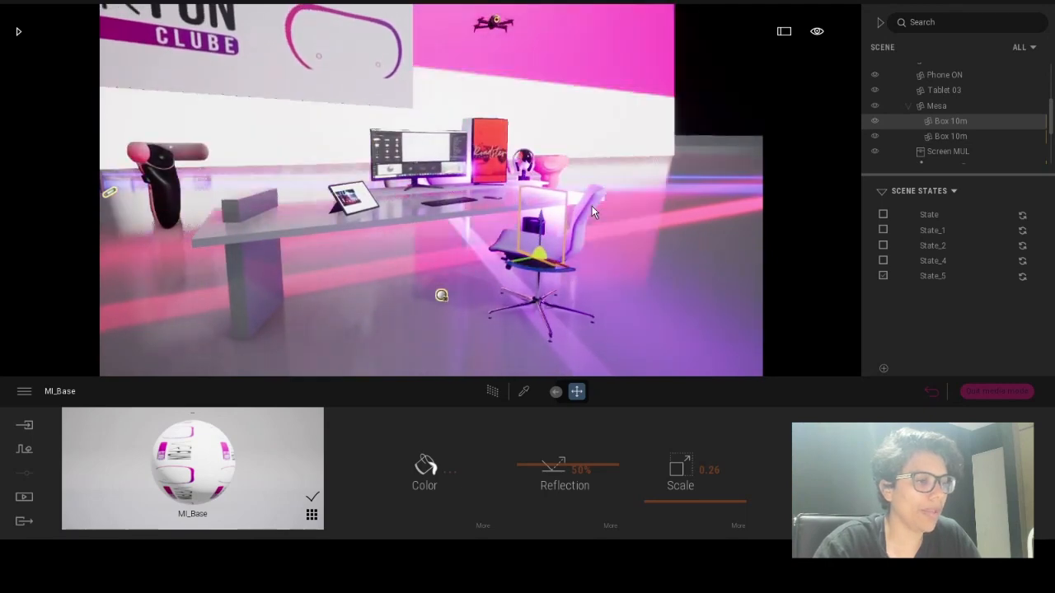
{"action": "left_click", "coordinate": [548, 229]}
Inspect the remaining set pieces by selecting the Oculus Quest 2, the vertical screen, the virtual headset and the ground
{"action": "left_click", "coordinate": [521, 171]}
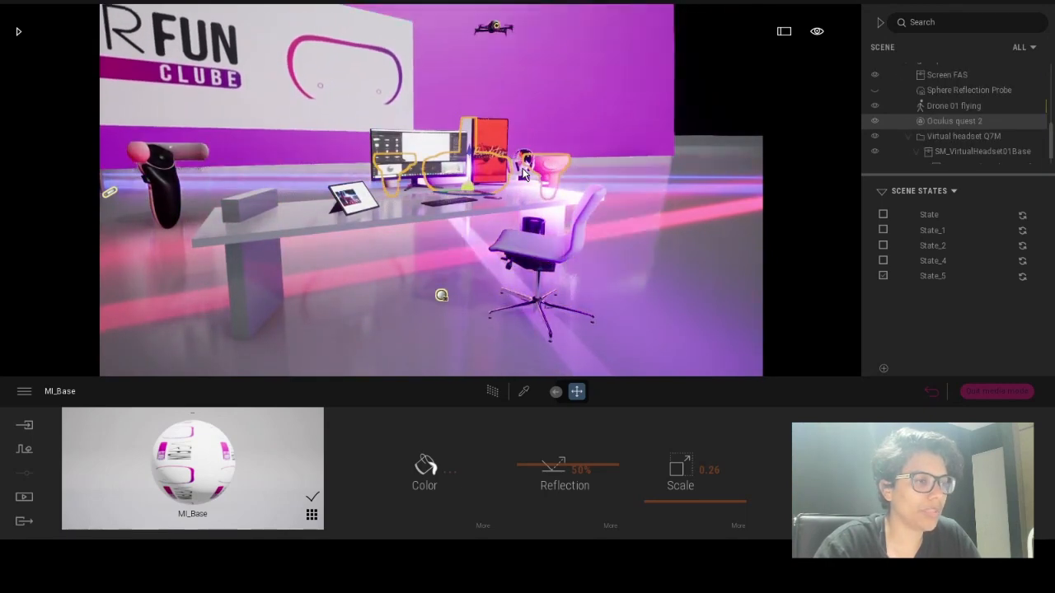
{"action": "left_click", "coordinate": [521, 166]}
{"action": "left_click", "coordinate": [492, 155]}
{"action": "right_click_drag", "start_coordinate": [492, 155], "coordinate": [304, 198]}
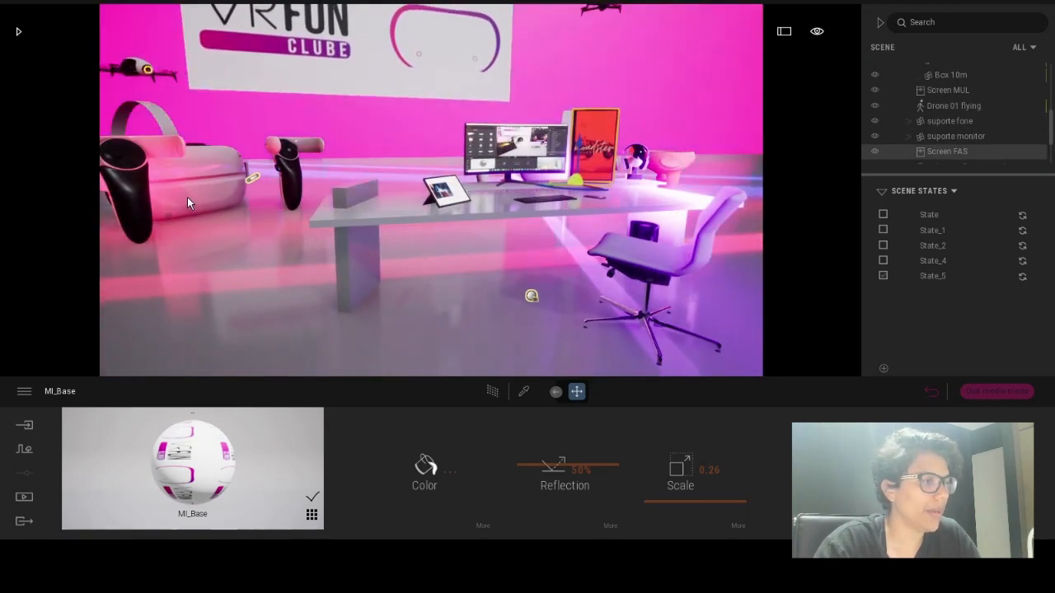
{"action": "left_click", "coordinate": [188, 197]}
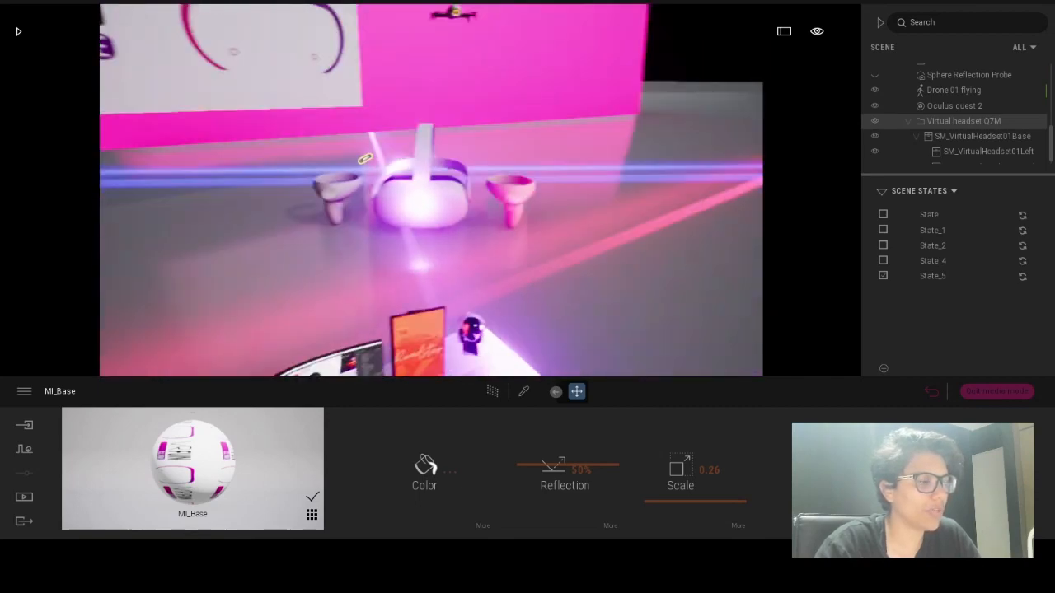
{"action": "left_click", "coordinate": [442, 202]}
{"action": "left_click_drag", "start_coordinate": [379, 155], "coordinate": [363, 329]}
{"action": "scroll", "coordinate": [525, 151], "scroll_direction": "down", "scroll_amount": 3}
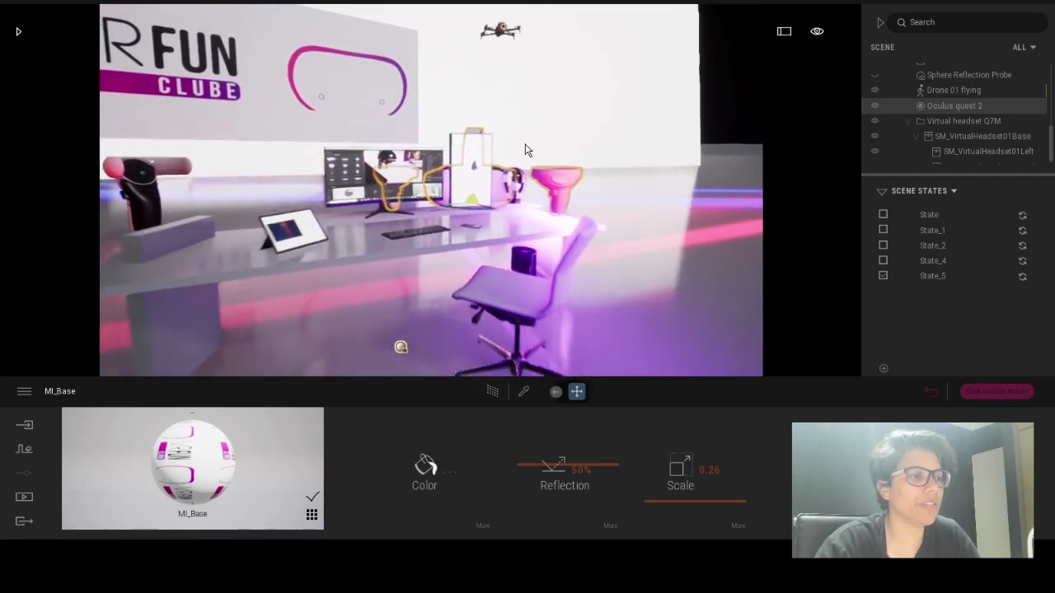
{"action": "right_click_drag", "start_coordinate": [525, 150], "coordinate": [647, 199]}
{"action": "left_click", "coordinate": [647, 200]}
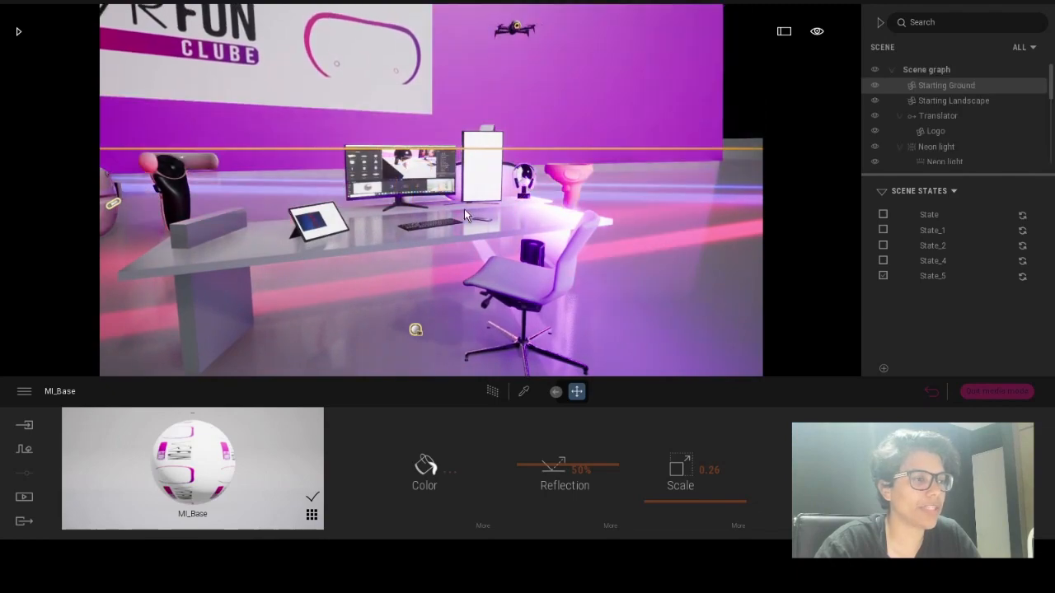
{"action": "right_click_drag", "start_coordinate": [464, 208], "coordinate": [354, 244]}
{"action": "scroll", "coordinate": [355, 246], "scroll_direction": "down", "scroll_amount": 3}
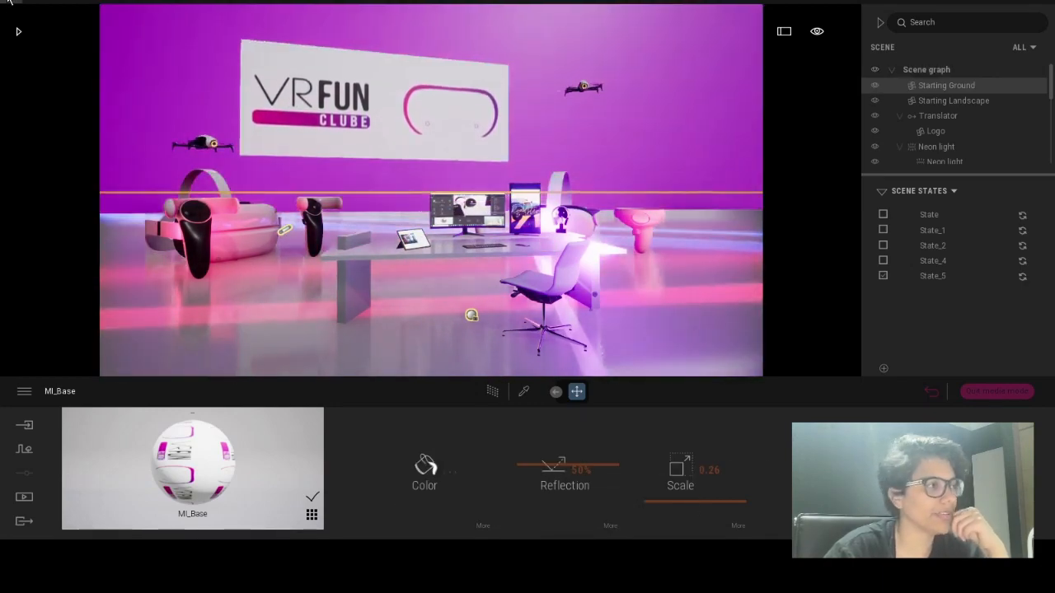
Save the current scene and start a new empty scene
{"action": "left_click", "coordinate": [18, 31]}
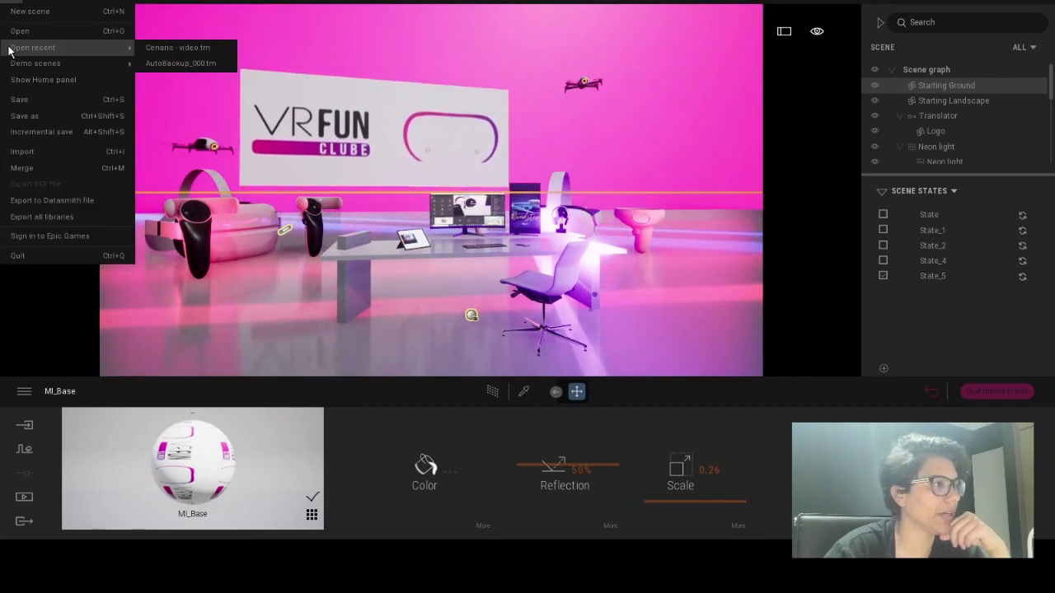
{"action": "left_click", "coordinate": [34, 99]}
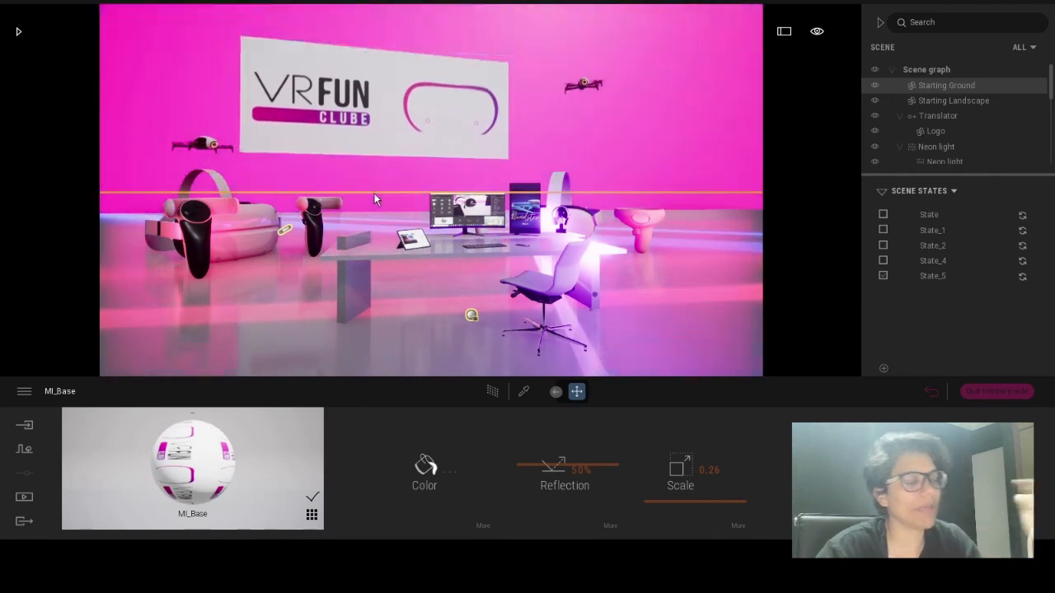
{"action": "left_click", "coordinate": [11, 7]}
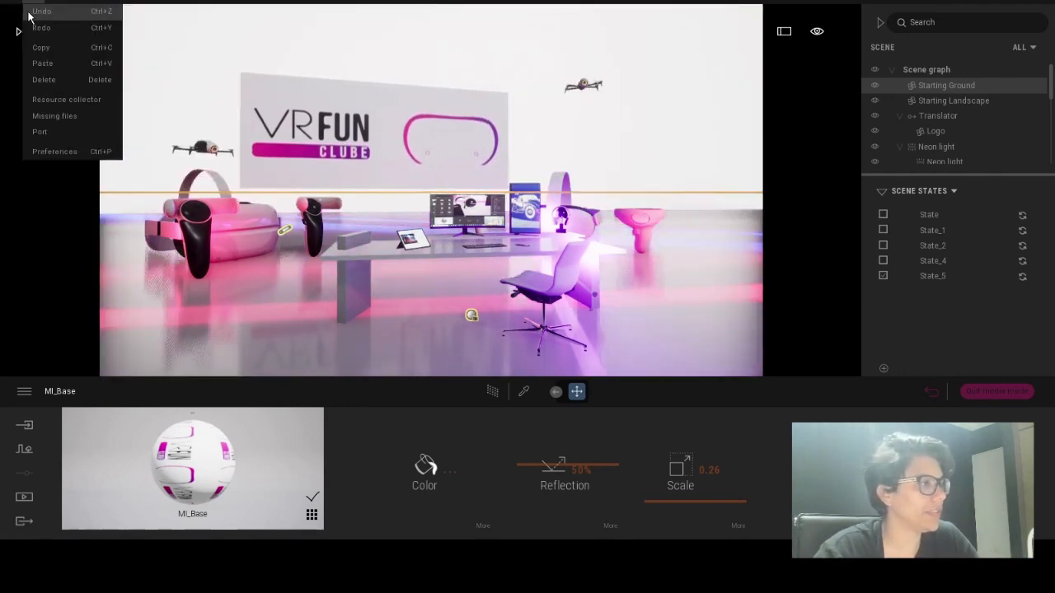
{"action": "left_click", "coordinate": [30, 11]}
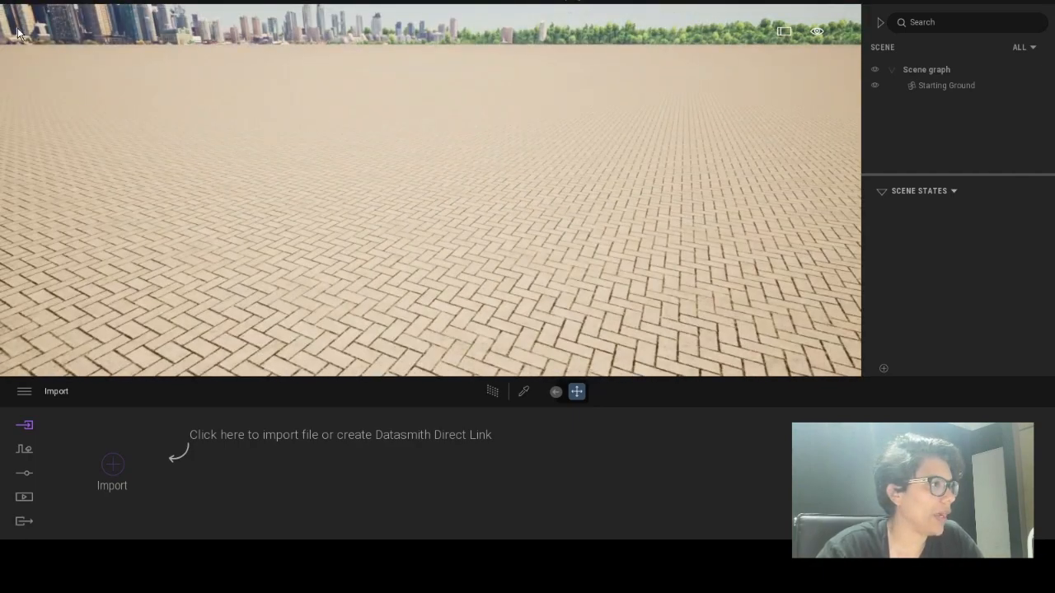
Browse the Studio HDRI environments in the library and start the Epic Games sign-in
{"action": "left_click", "coordinate": [17, 29]}
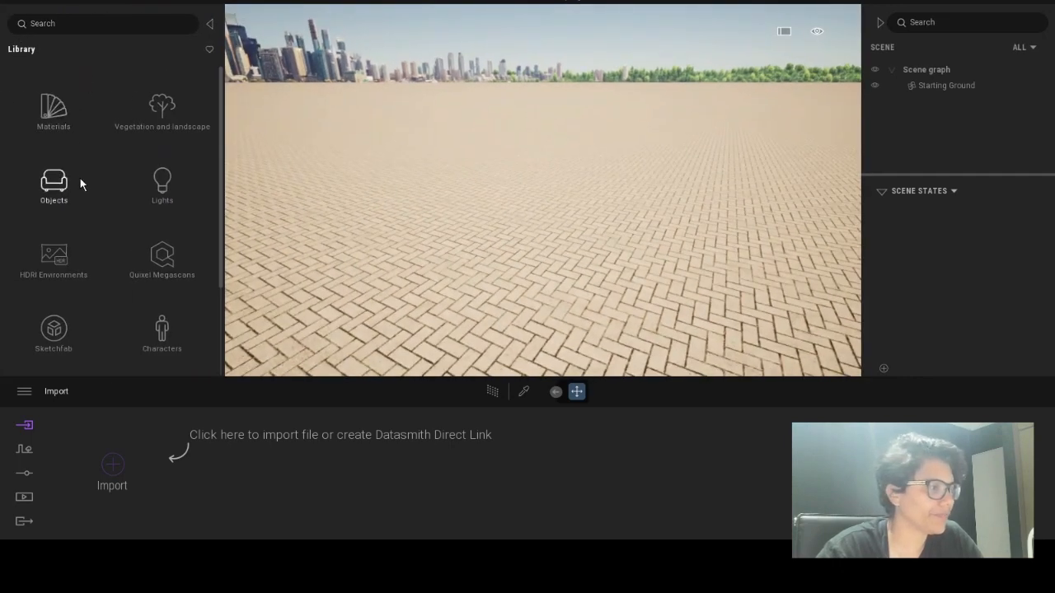
{"action": "left_click", "coordinate": [54, 262]}
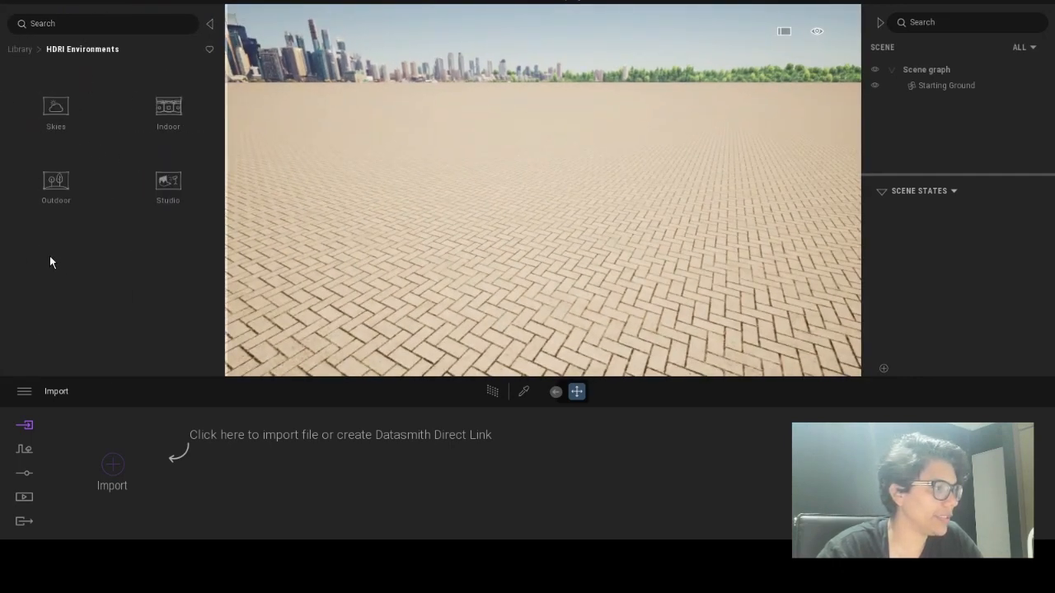
{"action": "left_click", "coordinate": [169, 181]}
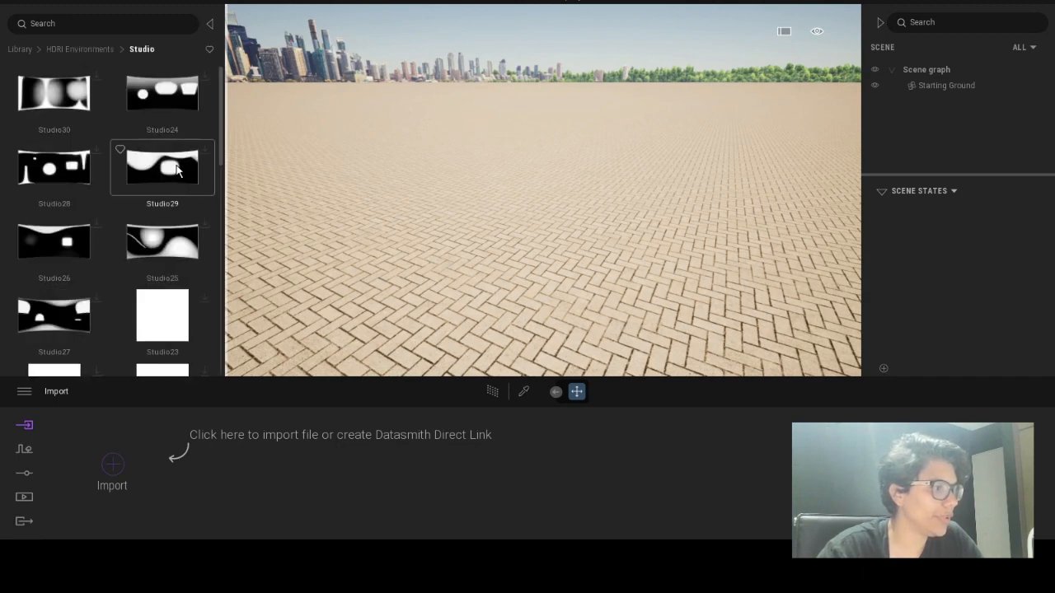
{"action": "scroll", "coordinate": [154, 122], "scroll_direction": "down", "scroll_amount": 2}
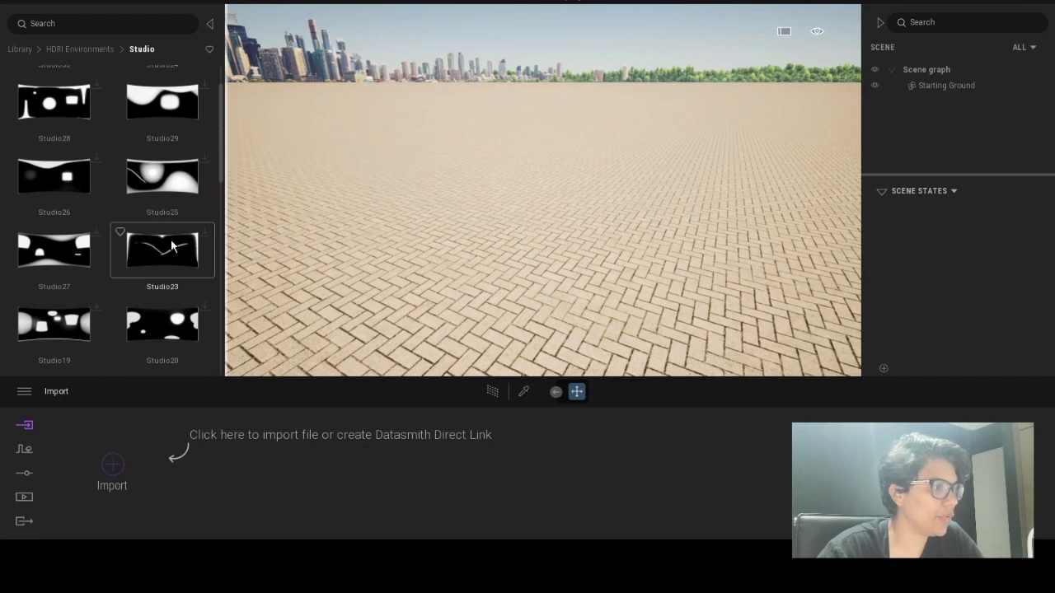
{"action": "mouse_move", "coordinate": [73, 216]}
{"action": "scroll", "coordinate": [153, 261], "scroll_direction": "down", "scroll_amount": 2}
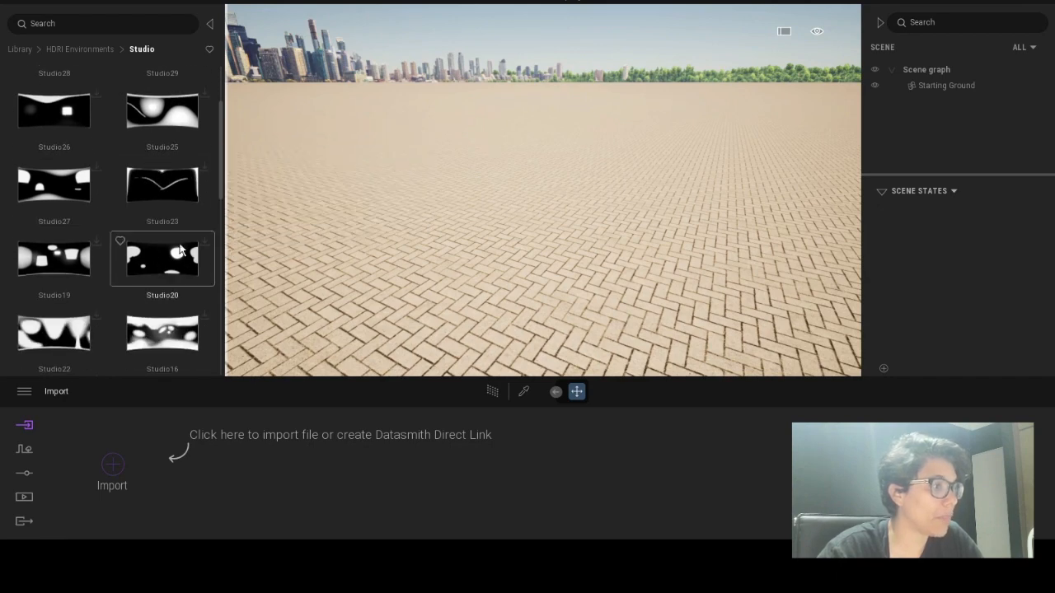
{"action": "left_click", "coordinate": [11, 2]}
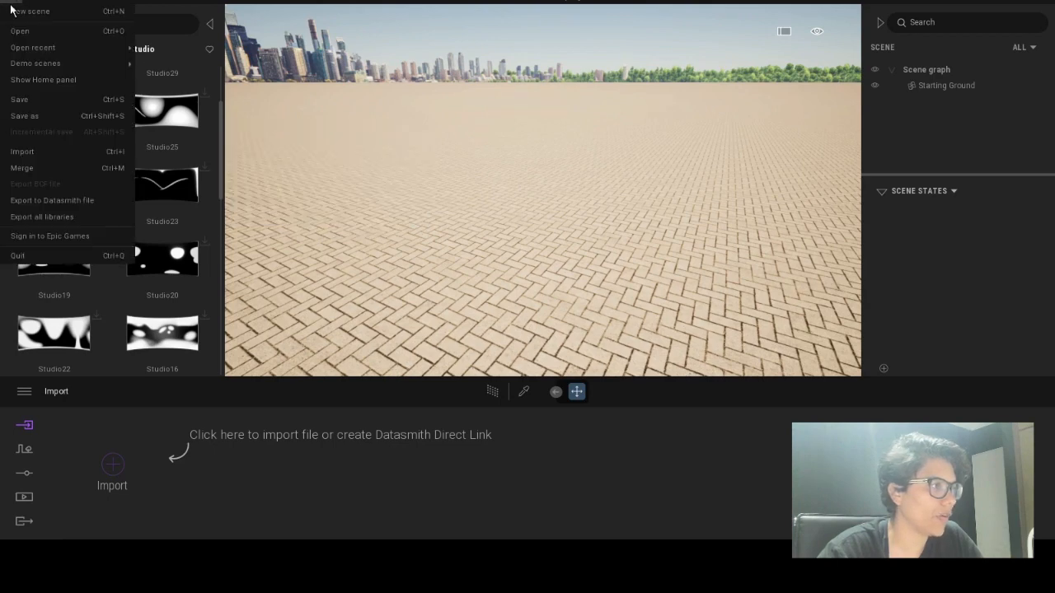
{"action": "left_click", "coordinate": [74, 241]}
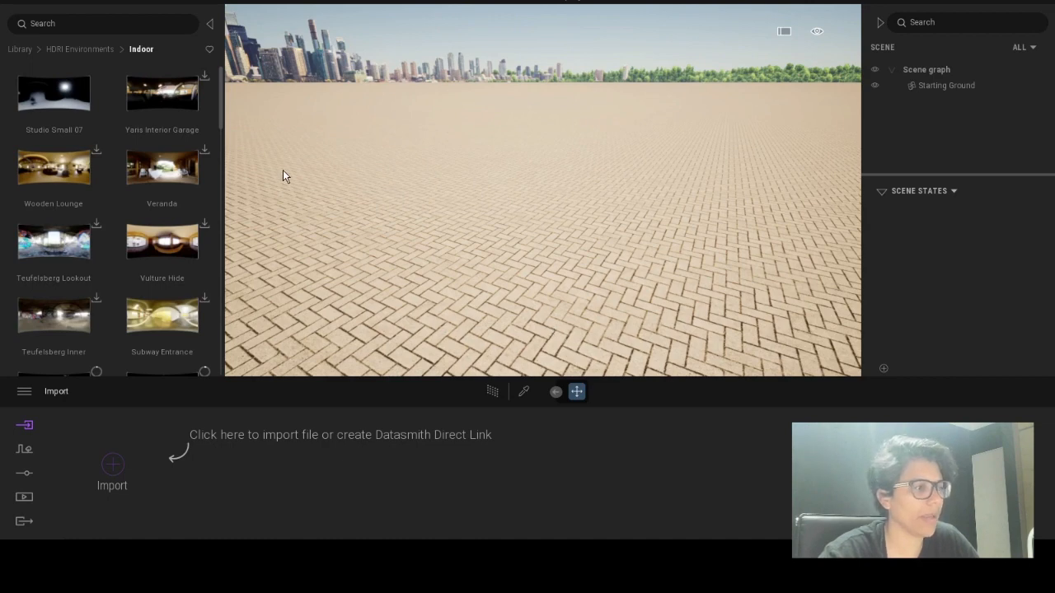
Apply the Studio Small 07 environment from the Indoor HDRI collection to the scene's sky lighting
{"action": "left_click", "coordinate": [100, 50]}
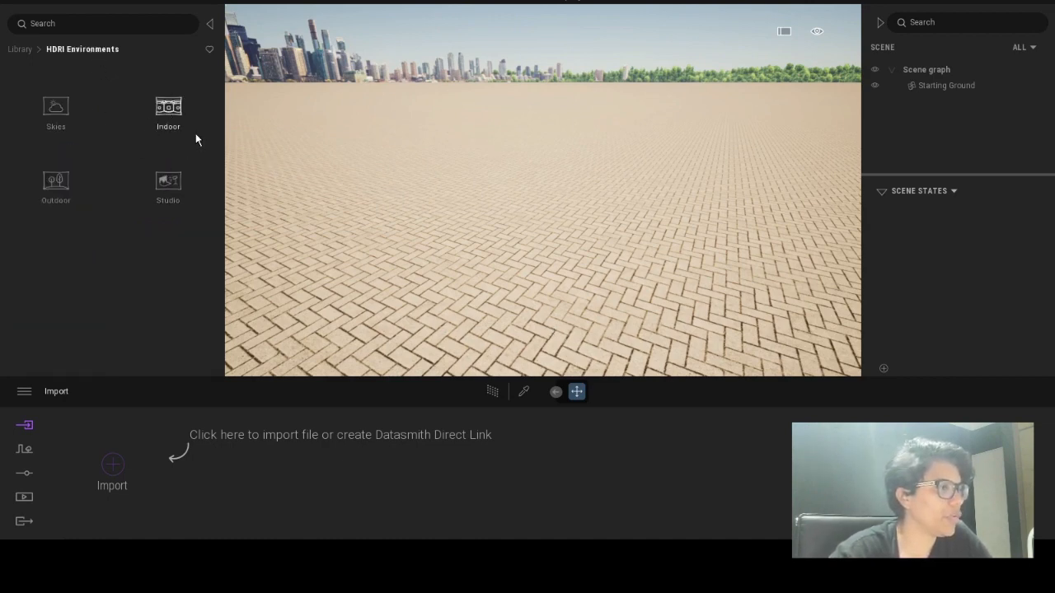
{"action": "left_click", "coordinate": [172, 120]}
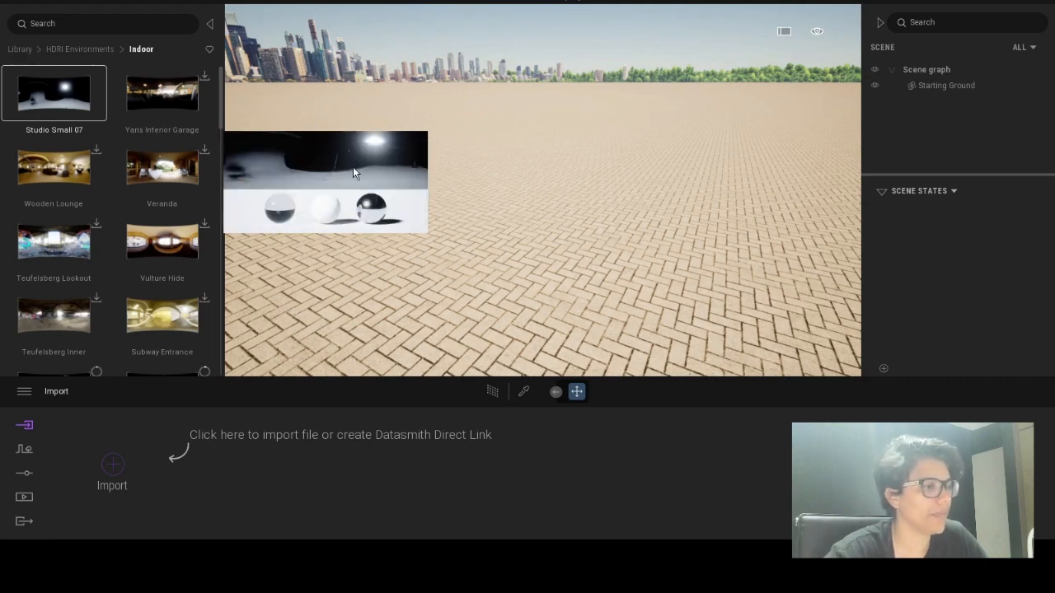
{"action": "left_click_drag", "start_coordinate": [509, 202], "coordinate": [509, 202]}
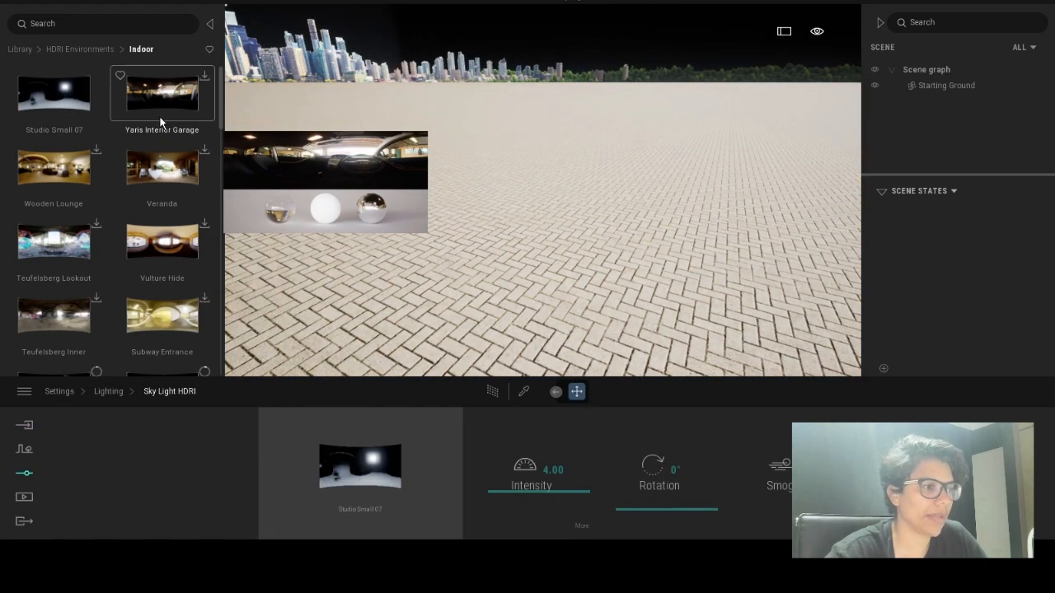
Replace the starting ground's paving material with a new blank white material
{"action": "right_click_drag", "start_coordinate": [464, 136], "coordinate": [517, 277]}
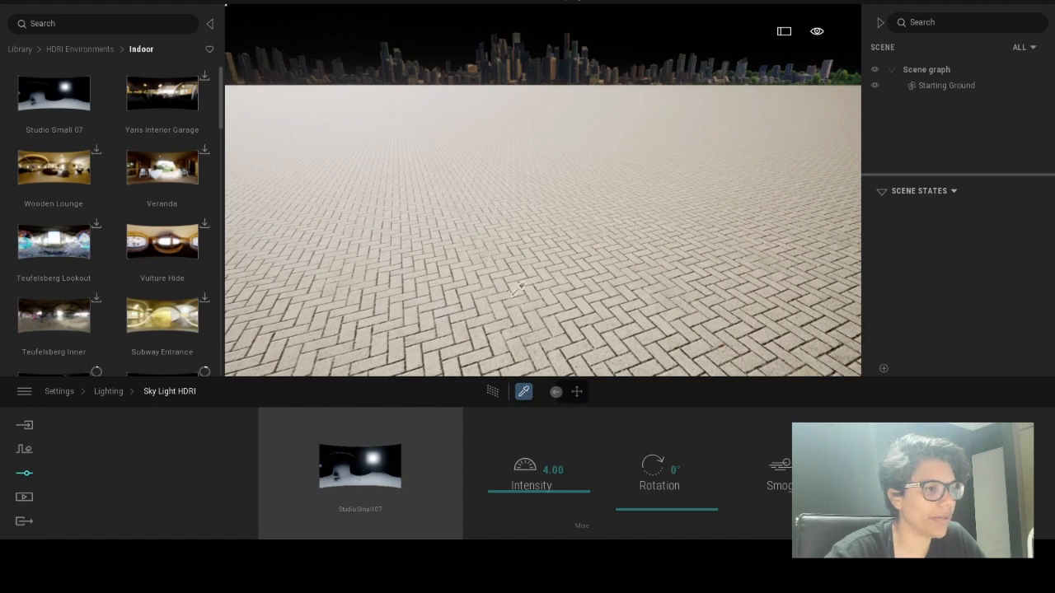
{"action": "left_click", "coordinate": [511, 284]}
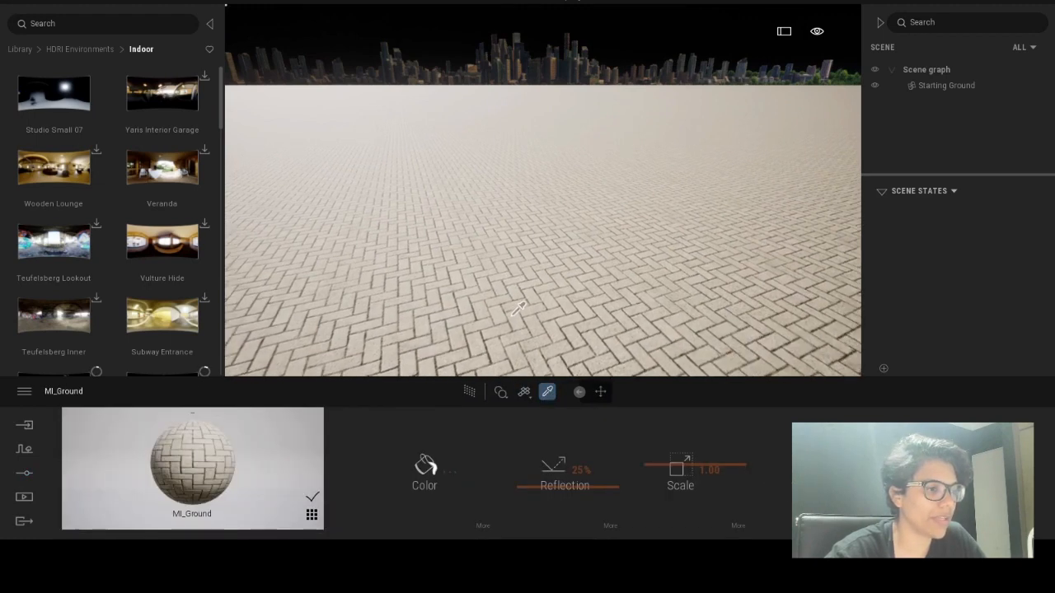
{"action": "left_click", "coordinate": [311, 516]}
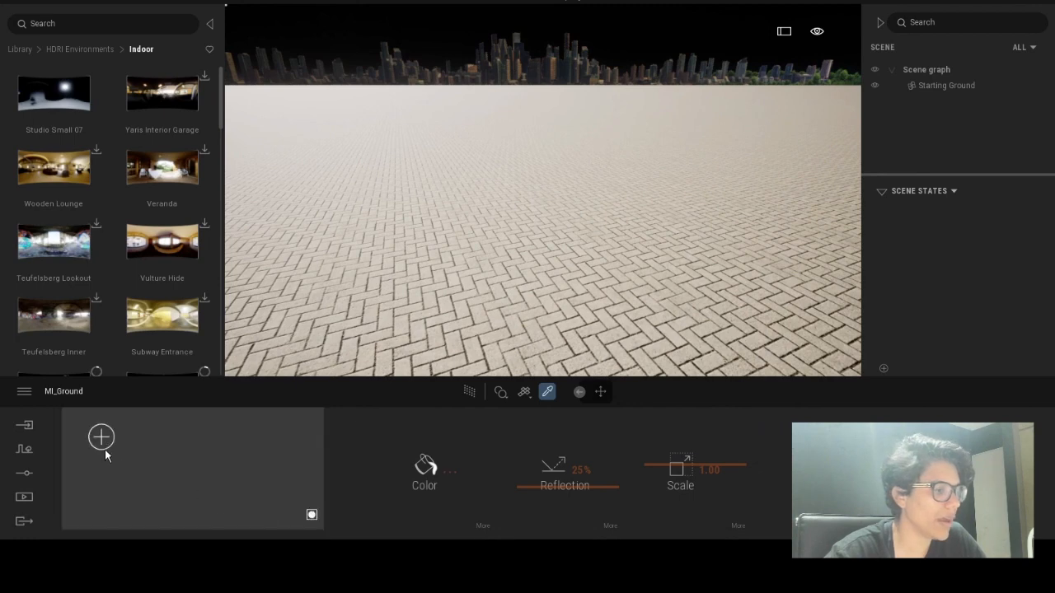
{"action": "left_click", "coordinate": [102, 438]}
{"action": "left_click_drag", "start_coordinate": [148, 444], "coordinate": [371, 305]}
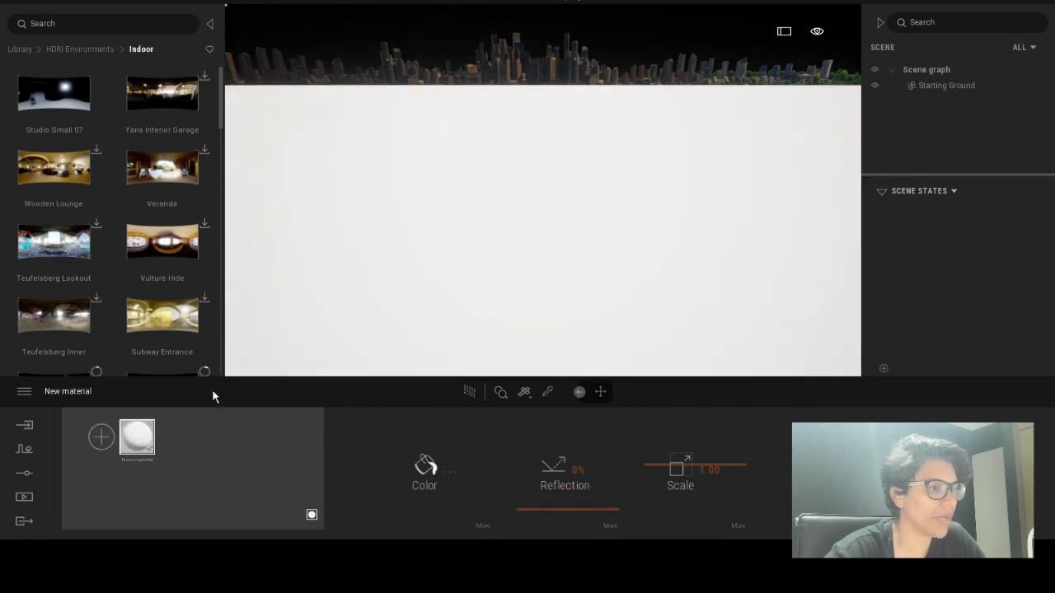
{"action": "left_click_drag", "start_coordinate": [213, 397], "coordinate": [468, 312]}
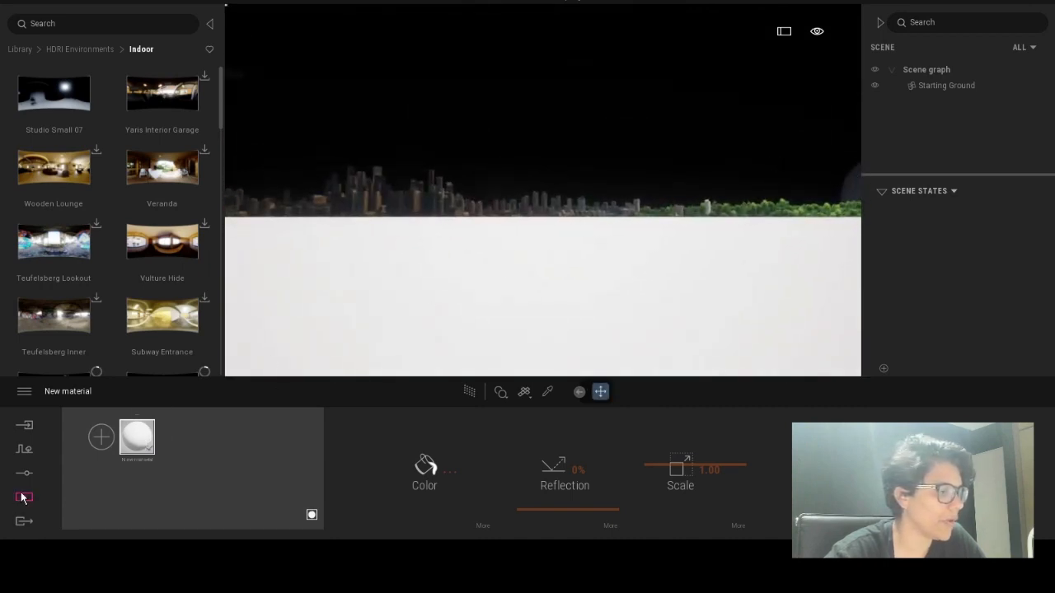
{"action": "mouse_move", "coordinate": [668, 227]}
{"action": "left_mouse_down"}
{"action": "mouse_move", "coordinate": [634, 271]}
{"action": "mouse_move", "coordinate": [650, 232]}
{"action": "left_mouse_up"}
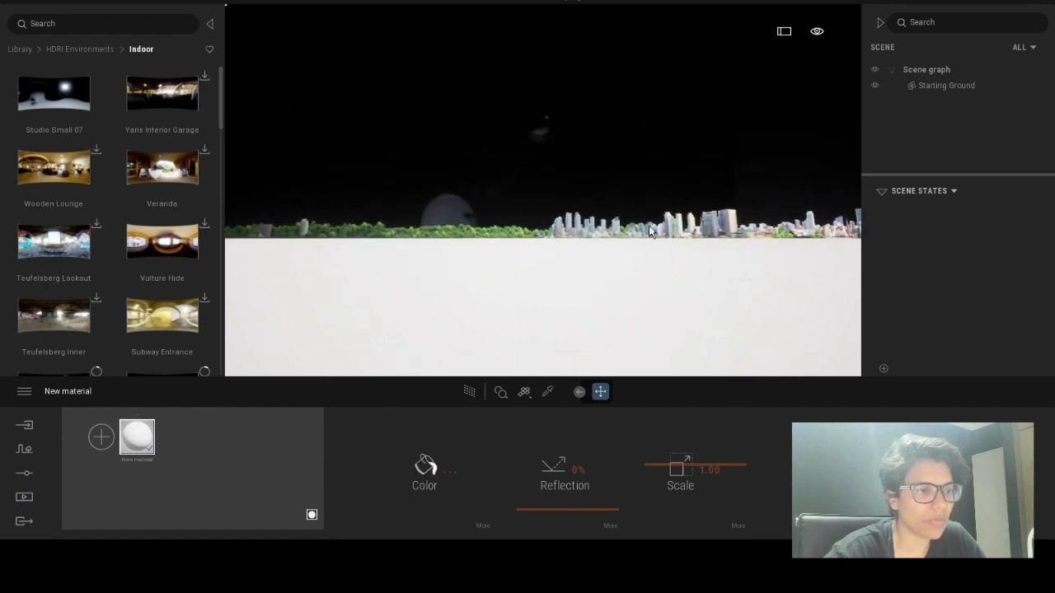
Set the location's background picture to None to remove the city skyline
{"action": "left_click", "coordinate": [24, 476]}
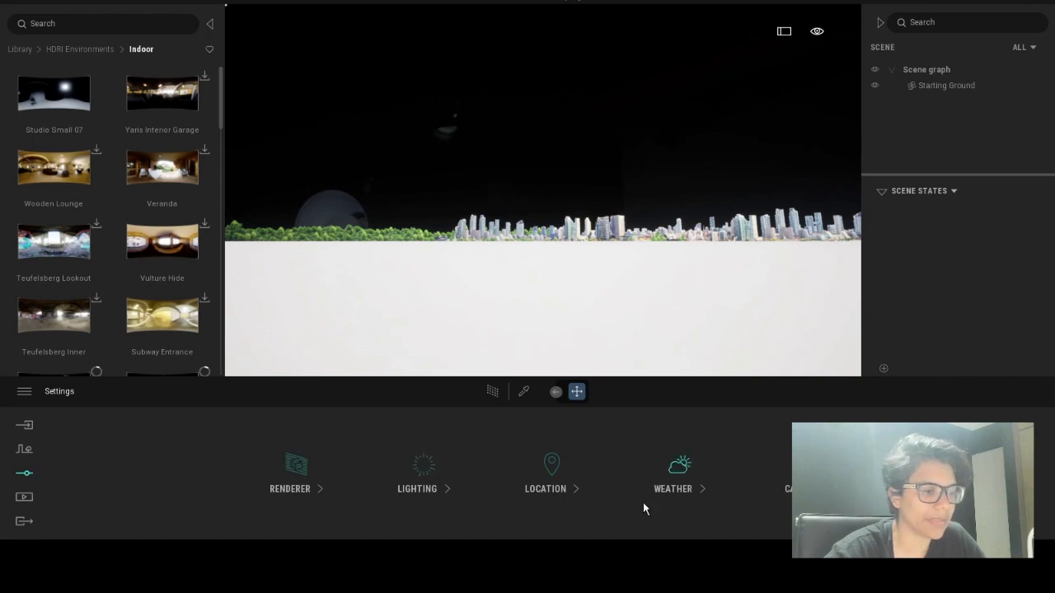
{"action": "left_click", "coordinate": [552, 465]}
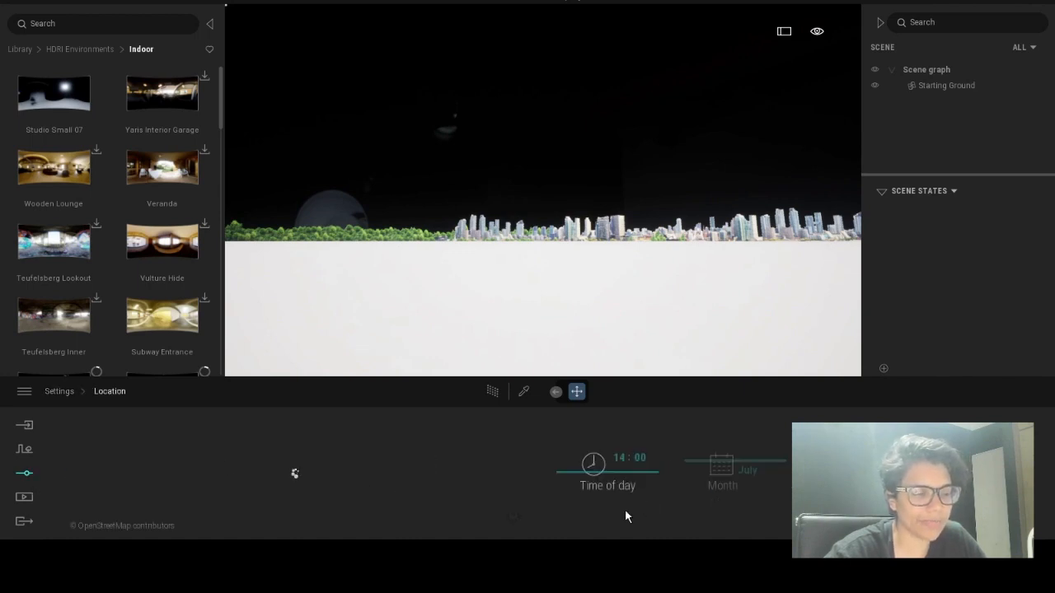
{"action": "left_click", "coordinate": [295, 472]}
{"action": "left_click", "coordinate": [521, 476]}
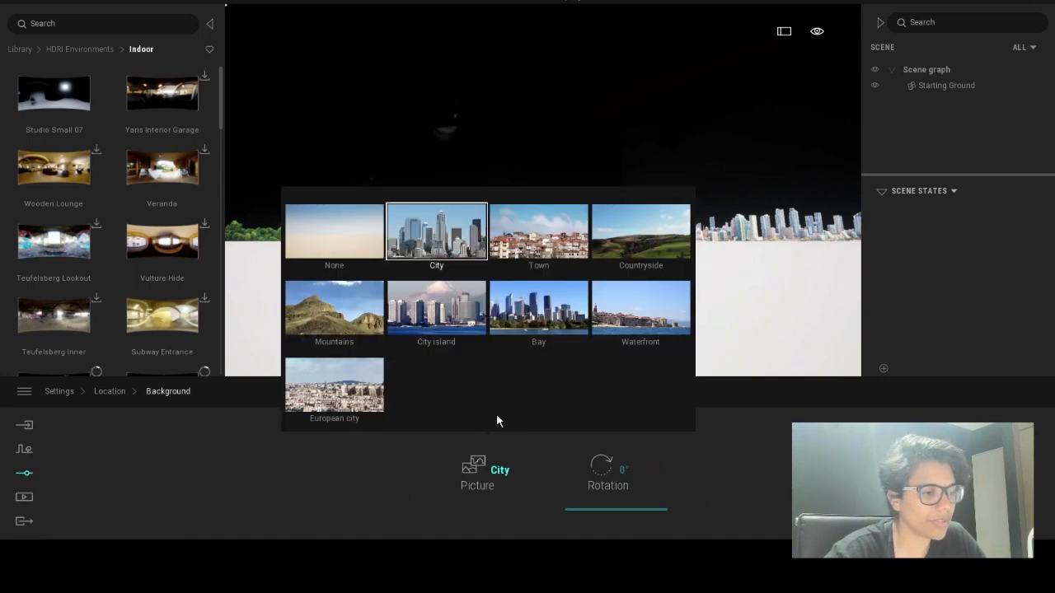
{"action": "left_click", "coordinate": [373, 242]}
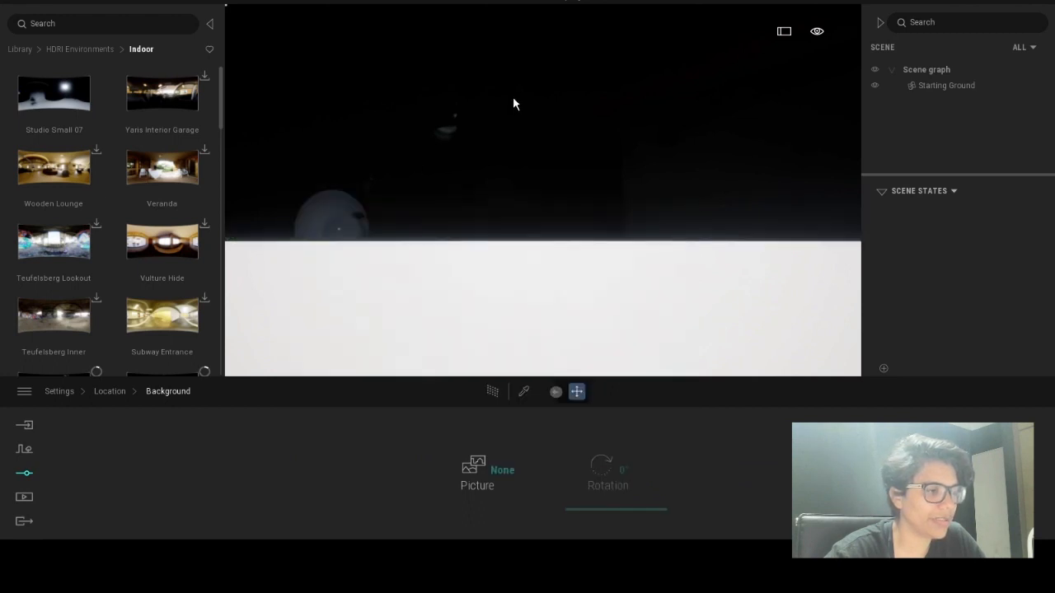
{"action": "right_click_drag", "start_coordinate": [513, 97], "coordinate": [416, 149]}
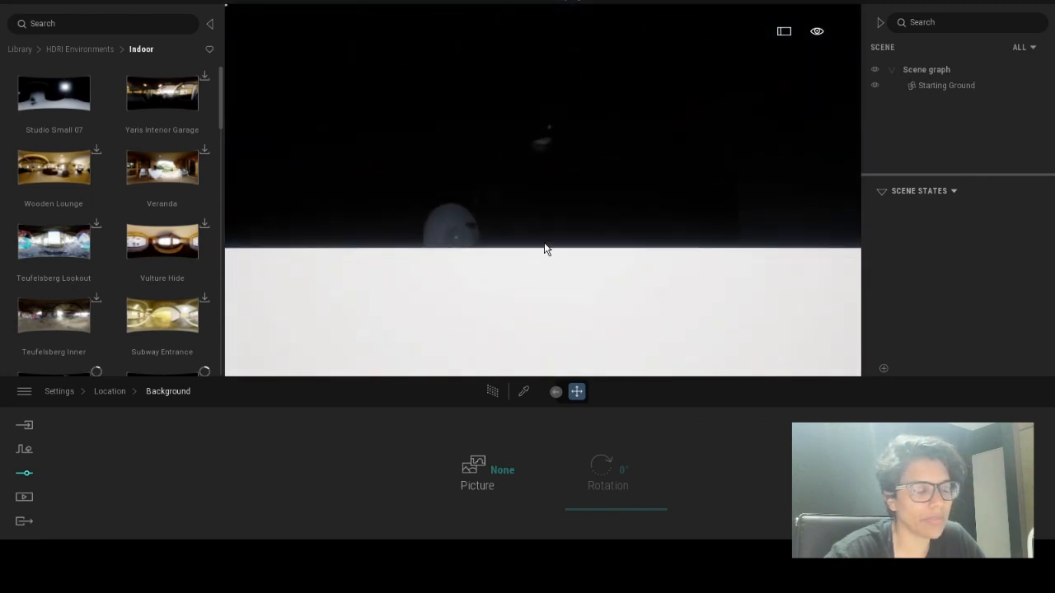
Switch the lighting environment to Backdrop HDRI
{"action": "left_click", "coordinate": [29, 496]}
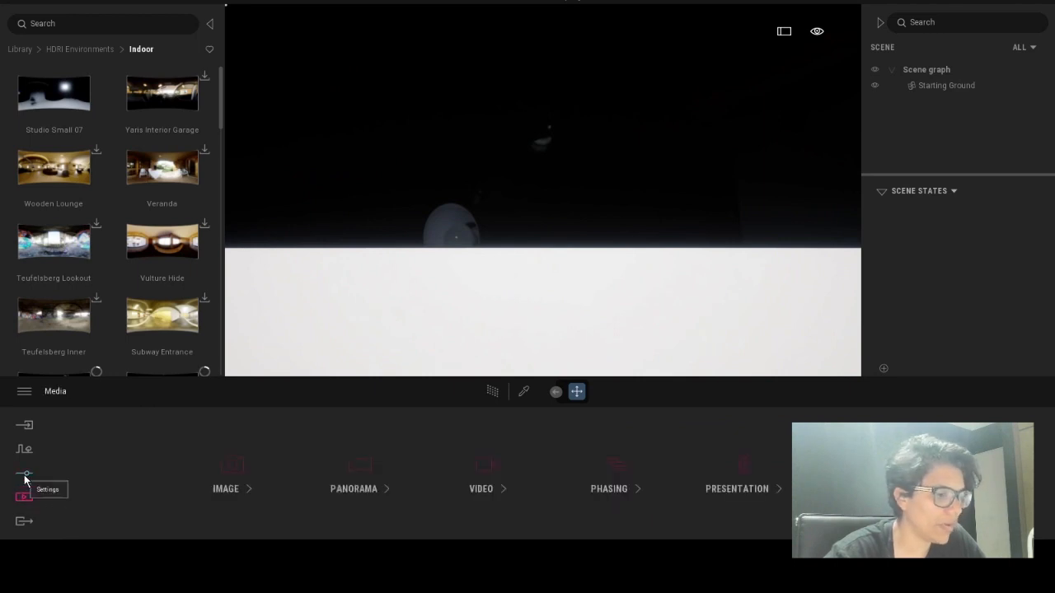
{"action": "left_click", "coordinate": [24, 475]}
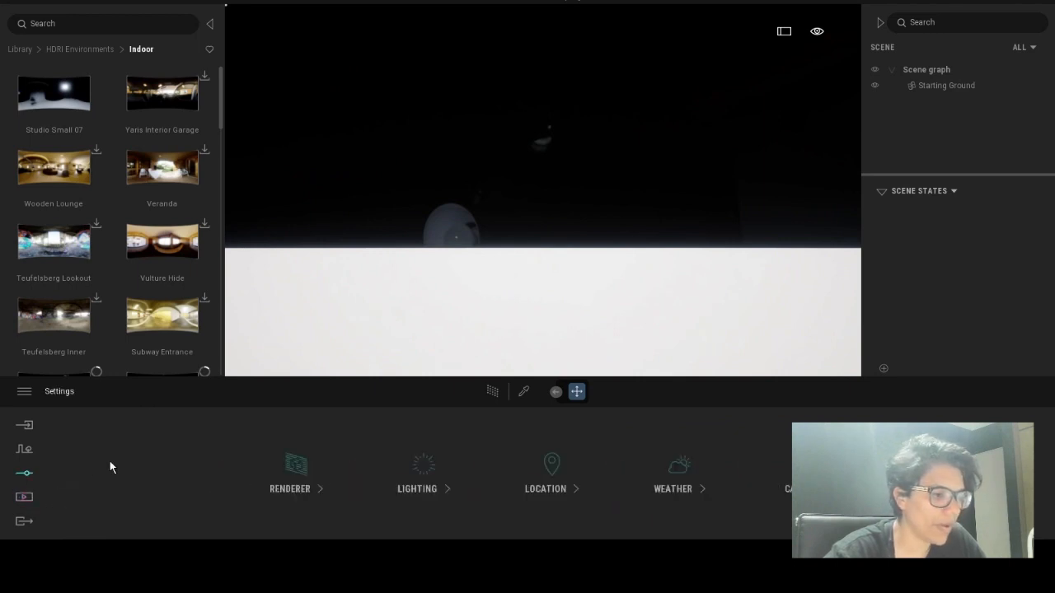
{"action": "left_click", "coordinate": [290, 470]}
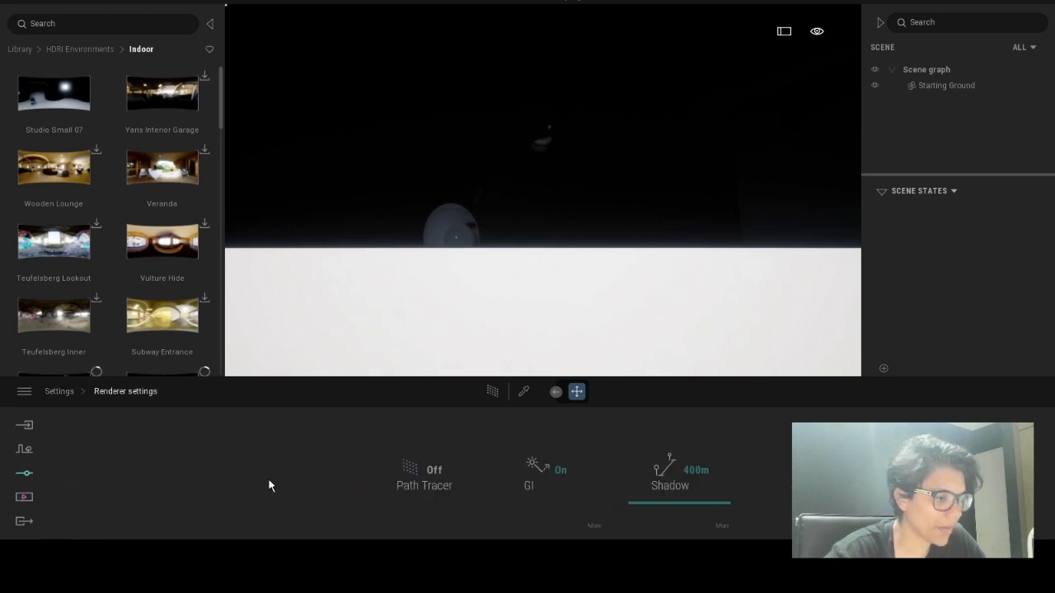
{"action": "left_click", "coordinate": [59, 392]}
{"action": "left_click", "coordinate": [424, 467]}
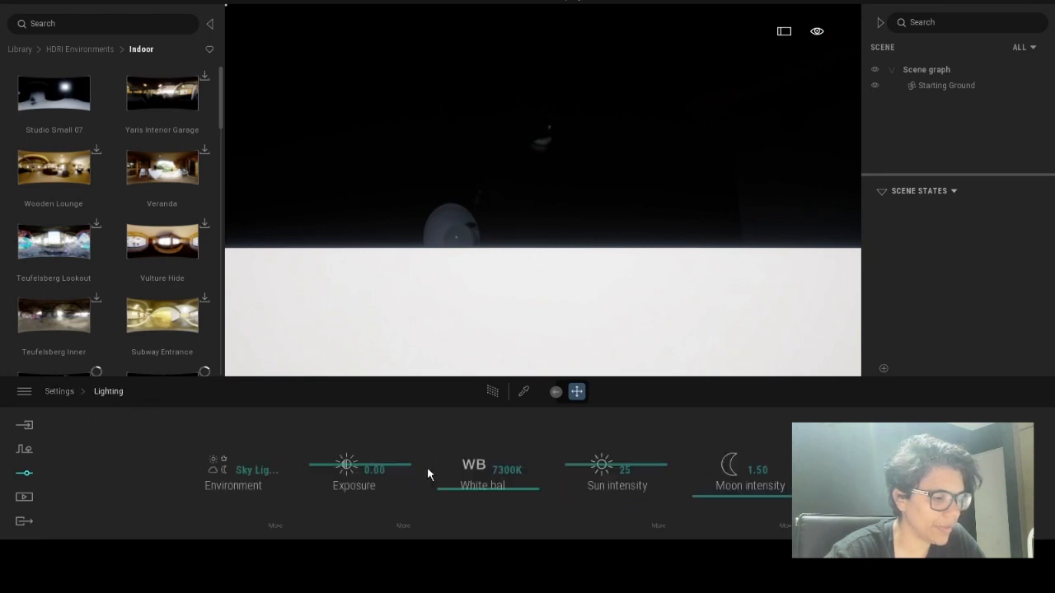
{"action": "left_click", "coordinate": [245, 483]}
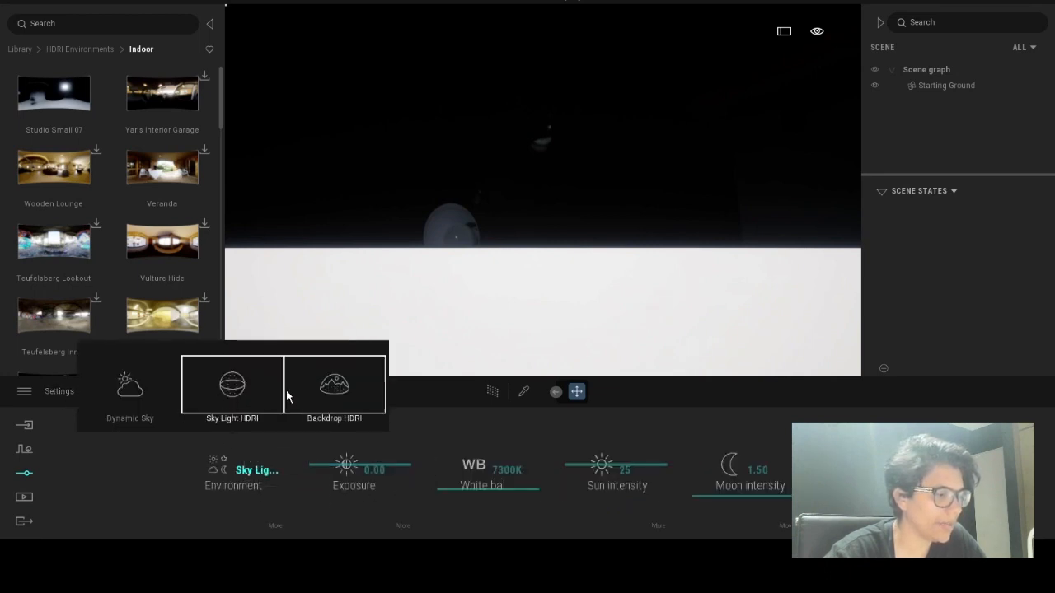
{"action": "left_click", "coordinate": [332, 386]}
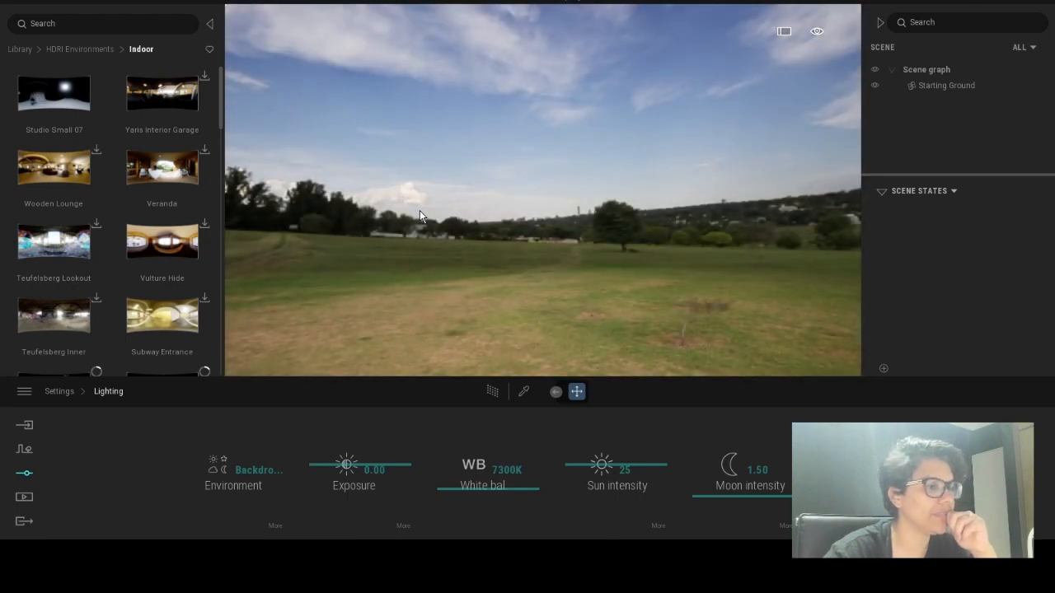
Apply the Studio Small 07 HDRI to the backdrop and look around the scene
{"action": "right_click_drag", "start_coordinate": [419, 210], "coordinate": [741, 210]}
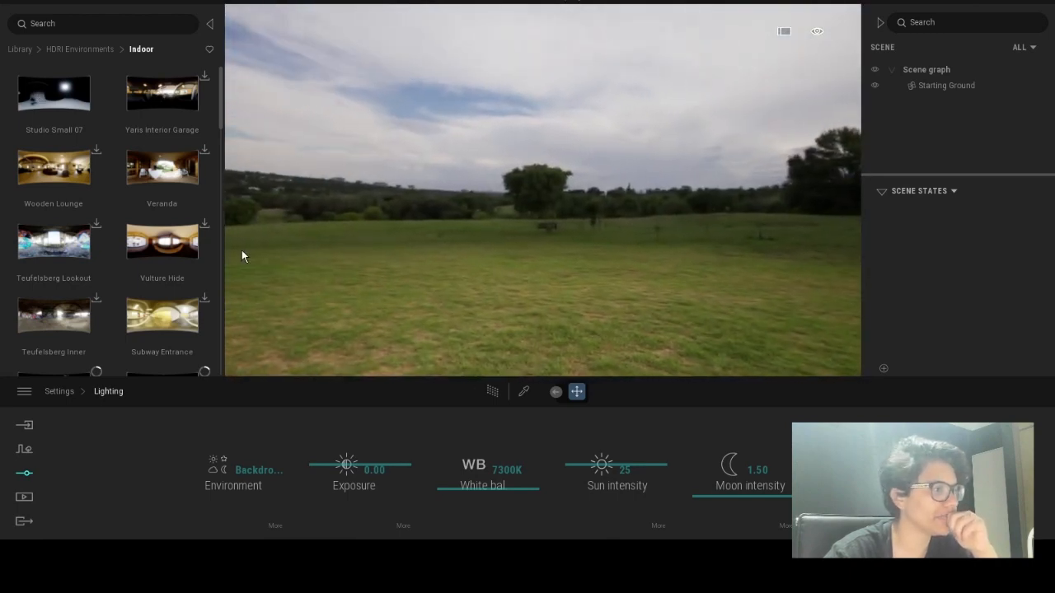
{"action": "left_click_drag", "start_coordinate": [72, 118], "coordinate": [521, 218]}
{"action": "right_click_drag", "start_coordinate": [375, 267], "coordinate": [431, 236]}
{"action": "right_click_drag", "start_coordinate": [441, 195], "coordinate": [625, 178]}
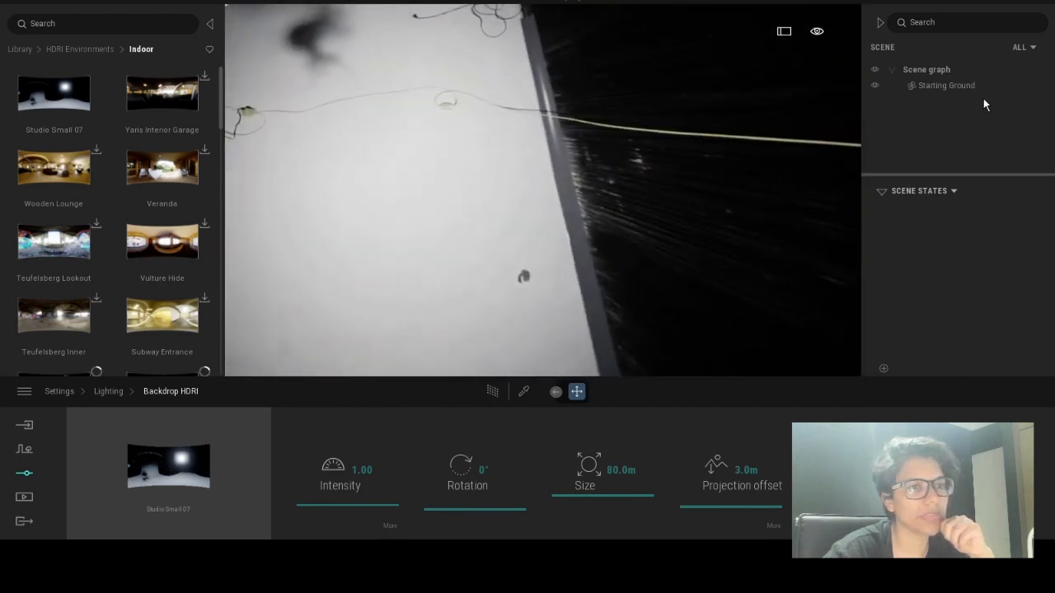
Frame the Starting Ground in the view and cycle its transform gizmo through to scaling
{"action": "left_click", "coordinate": [936, 85]}
{"action": "key", "text": "f"}
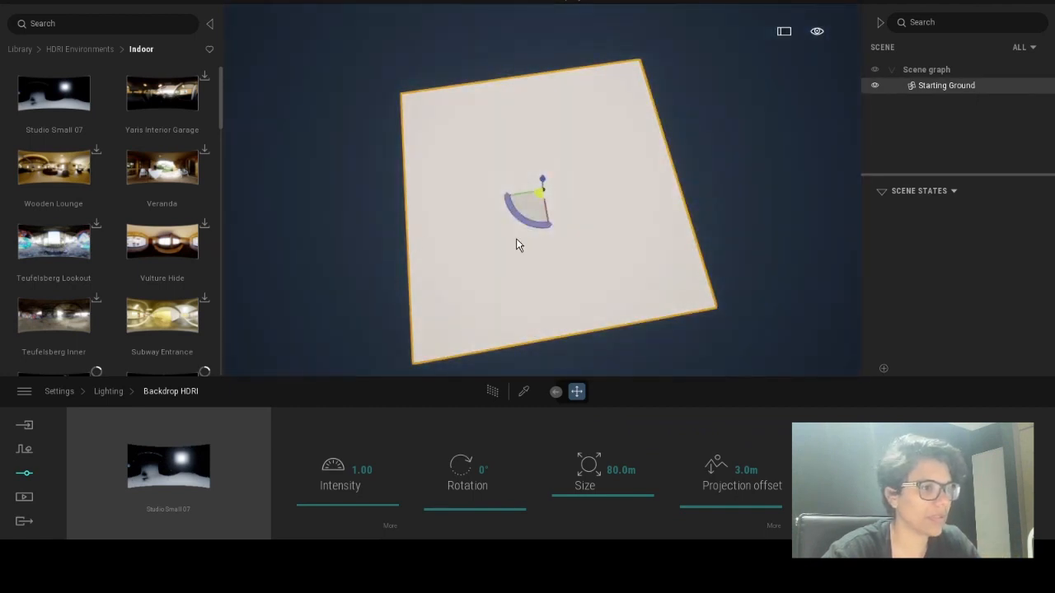
{"action": "key", "text": "r"}
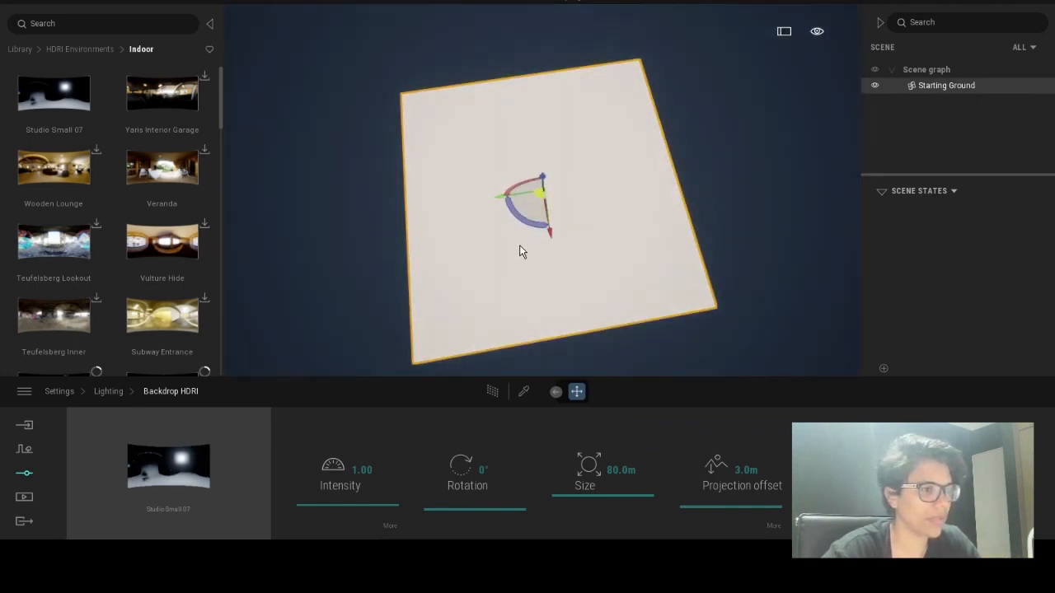
{"action": "key", "text": "l"}
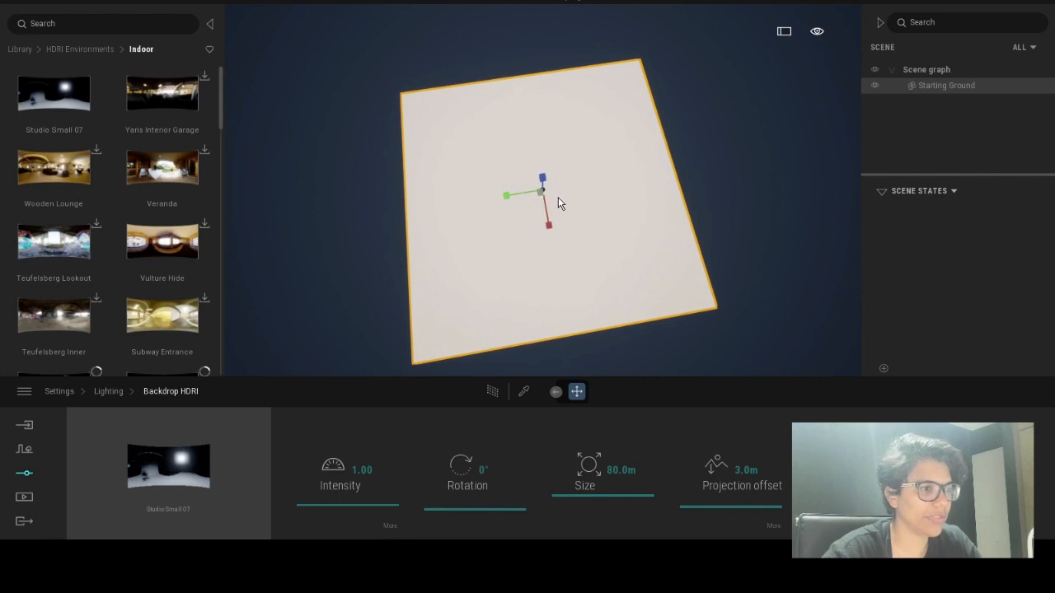
{"action": "key", "text": "Escape"}
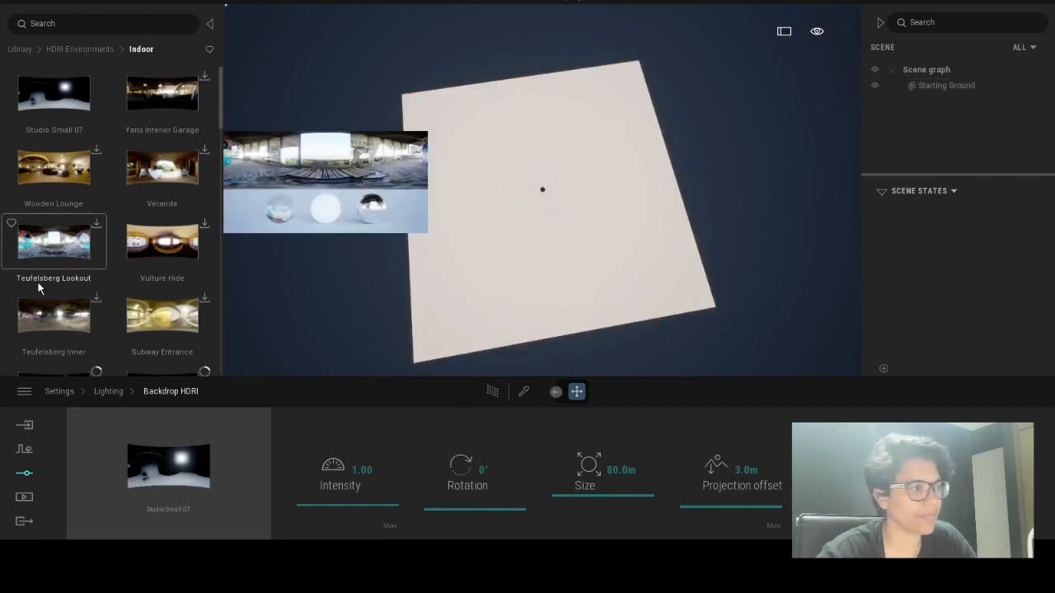
Place a Box 10m primitive from the object library at the centre of the starting ground
{"action": "left_click", "coordinate": [17, 49]}
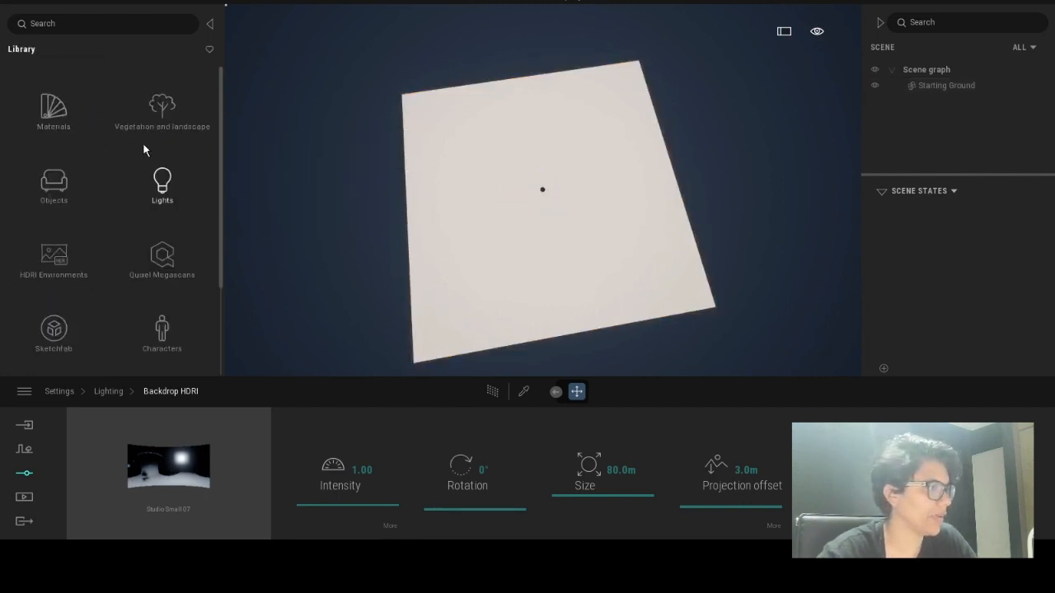
{"action": "left_click", "coordinate": [55, 108]}
{"action": "left_click", "coordinate": [20, 48]}
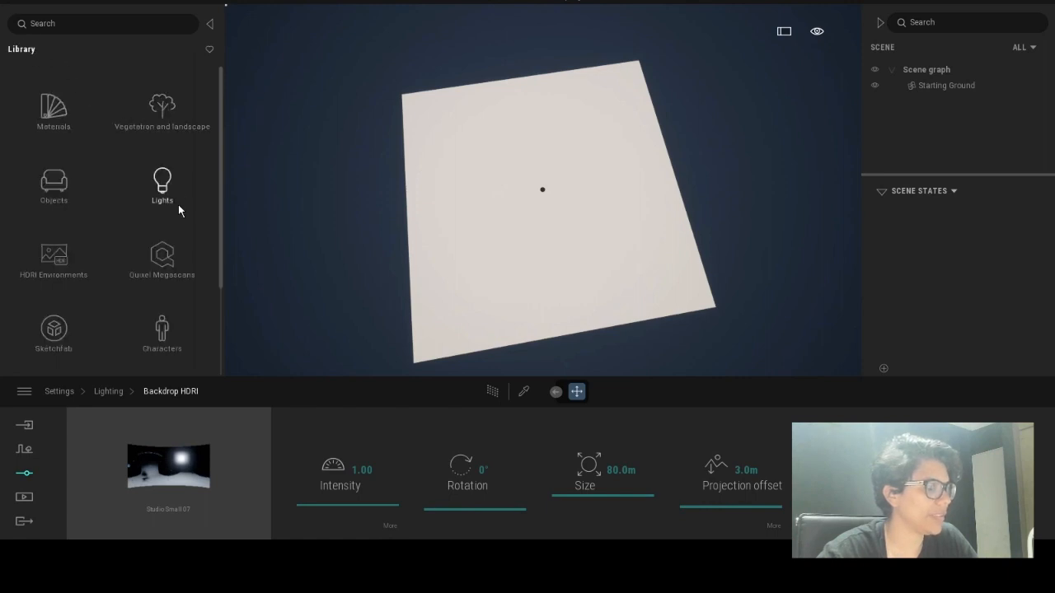
{"action": "left_click", "coordinate": [165, 179]}
{"action": "left_click", "coordinate": [40, 59]}
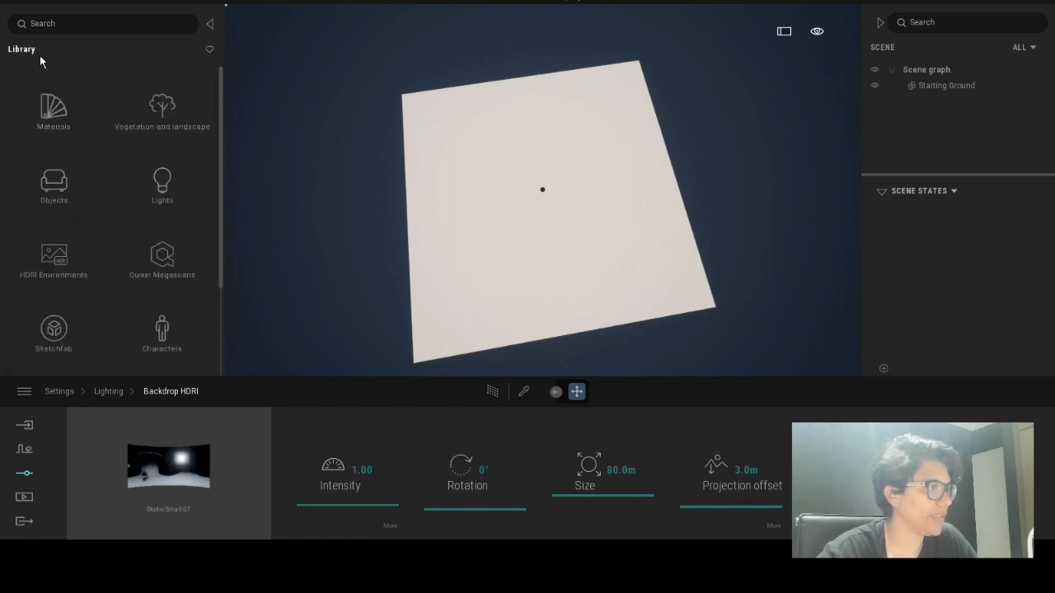
{"action": "left_click", "coordinate": [53, 185]}
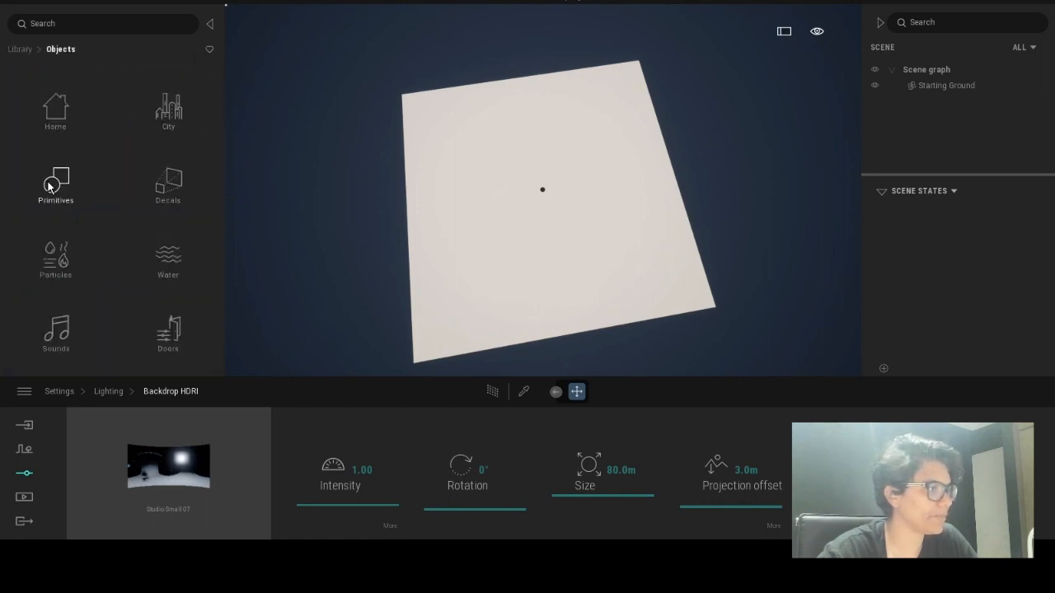
{"action": "left_click", "coordinate": [49, 187]}
{"action": "left_click_drag", "start_coordinate": [162, 169], "coordinate": [546, 187]}
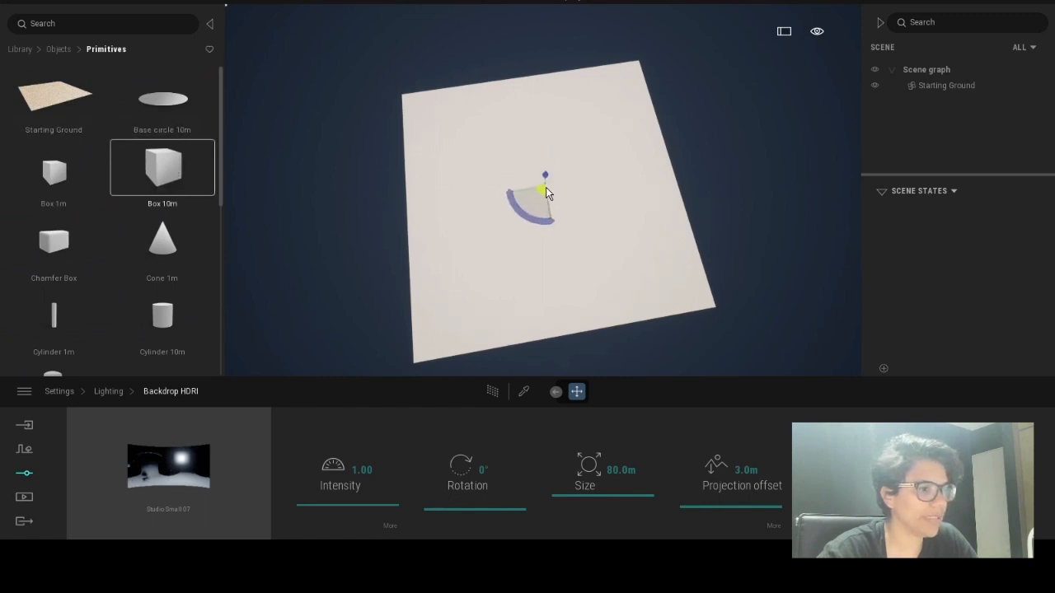
Select the 10 m box, frame it and orbit around it to inspect it from above
{"action": "left_click", "coordinate": [952, 100]}
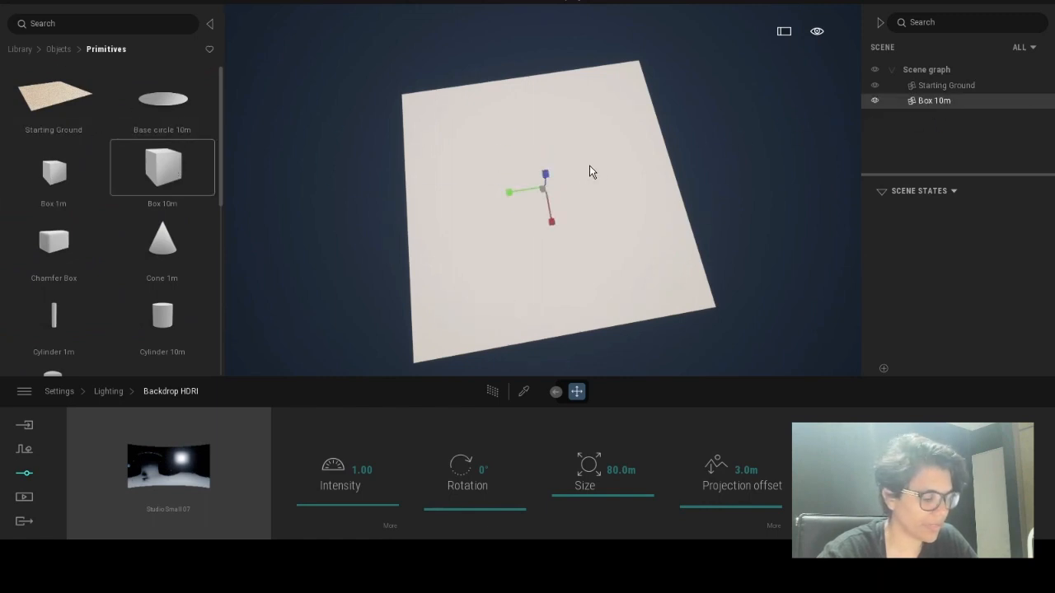
{"action": "key", "text": "f"}
{"action": "key", "text": "w"}
{"action": "right_click_drag", "start_coordinate": [542, 248], "coordinate": [531, 231]}
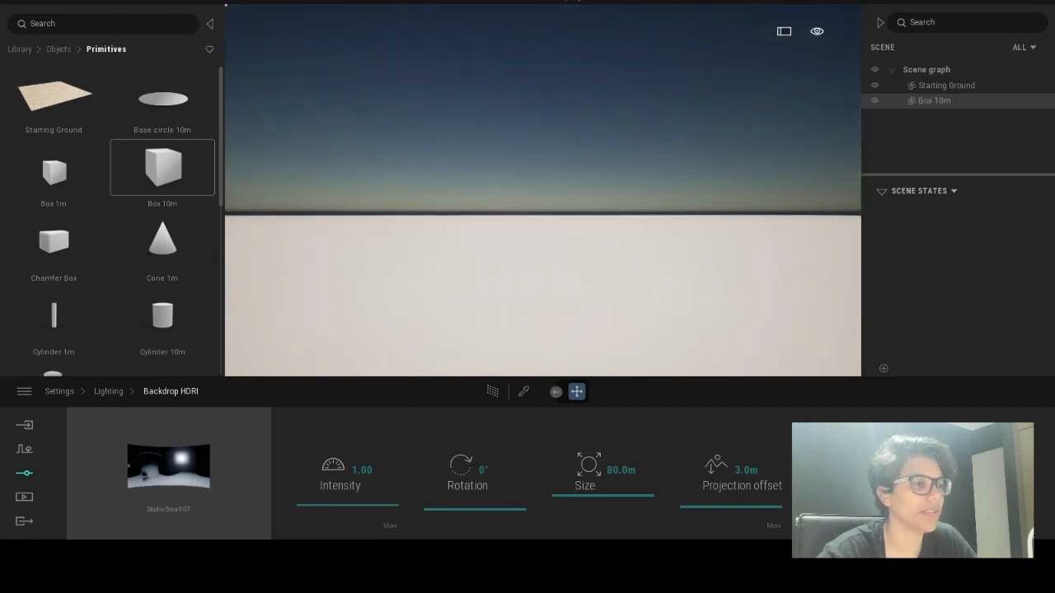
{"action": "right_click_drag", "start_coordinate": [514, 291], "coordinate": [508, 218]}
{"action": "left_click_drag", "start_coordinate": [581, 334], "coordinate": [628, 466]}
{"action": "right_click_drag", "start_coordinate": [623, 267], "coordinate": [533, 248]}
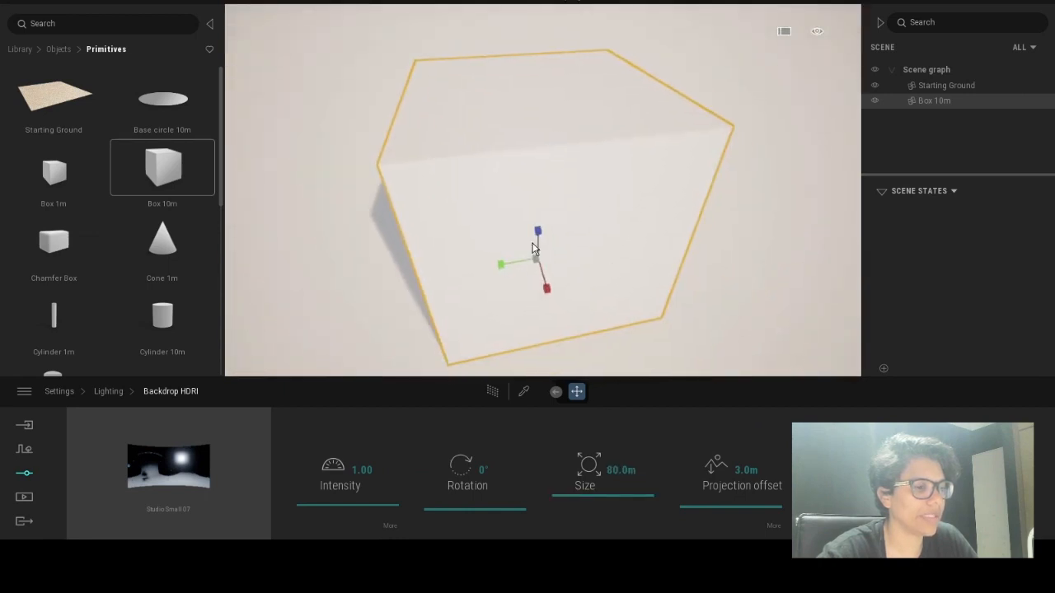
Scale the 10 m box down uniformly and look across the ground
{"action": "scroll", "coordinate": [535, 262], "scroll_direction": "down", "scroll_amount": 5}
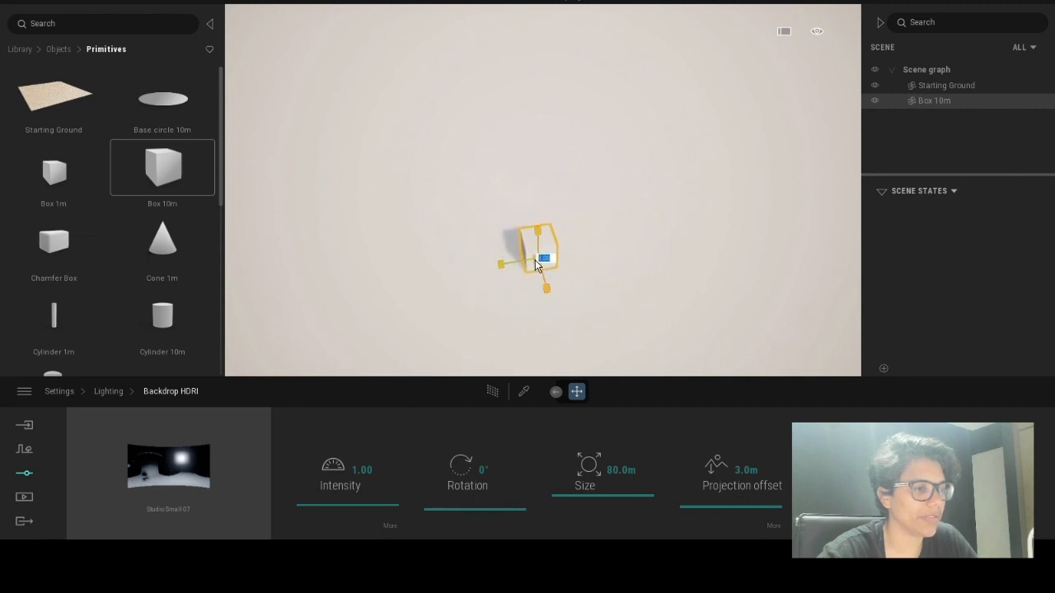
{"action": "scroll", "coordinate": [564, 330], "scroll_direction": "up", "scroll_amount": 5}
{"action": "scroll", "coordinate": [544, 272], "scroll_direction": "down", "scroll_amount": 5}
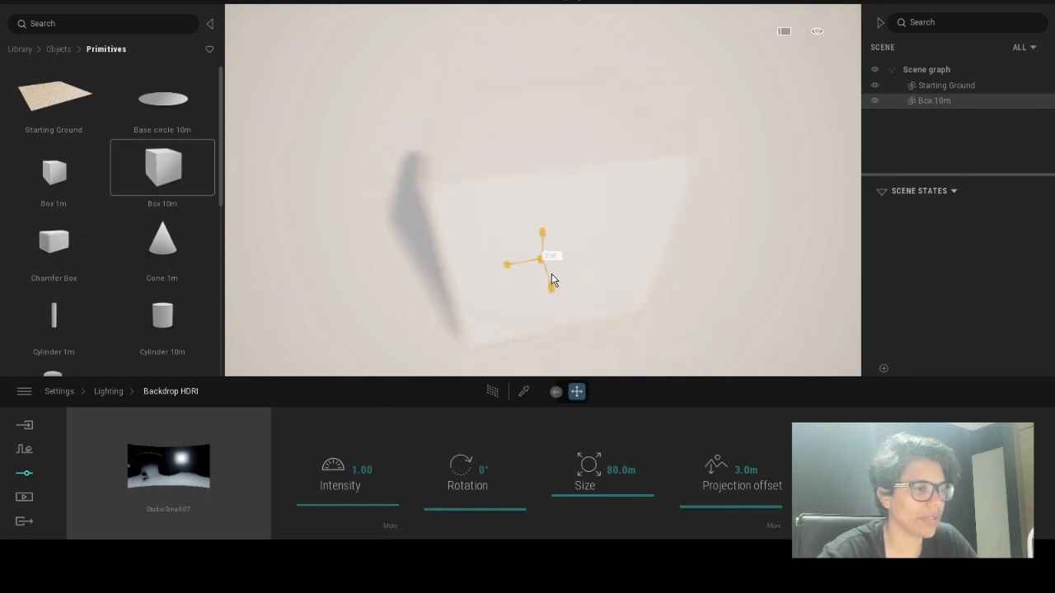
{"action": "scroll", "coordinate": [549, 280], "scroll_direction": "up", "scroll_amount": 5}
{"action": "left_click_drag", "start_coordinate": [542, 259], "coordinate": [596, 360]}
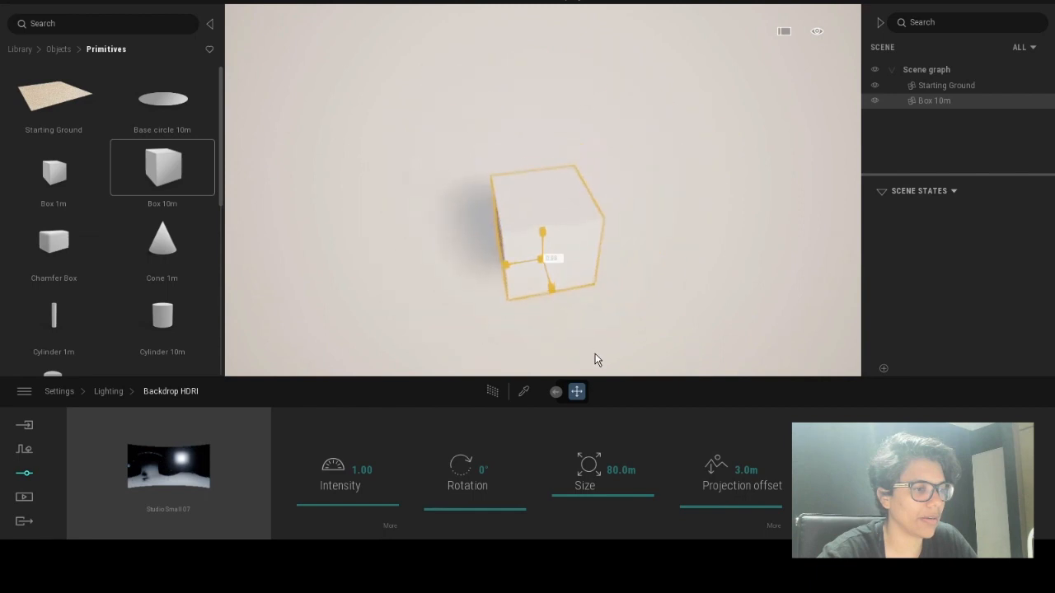
{"action": "right_click_drag", "start_coordinate": [596, 360], "coordinate": [510, 351]}
{"action": "middle_click_drag", "start_coordinate": [529, 319], "coordinate": [513, 169]}
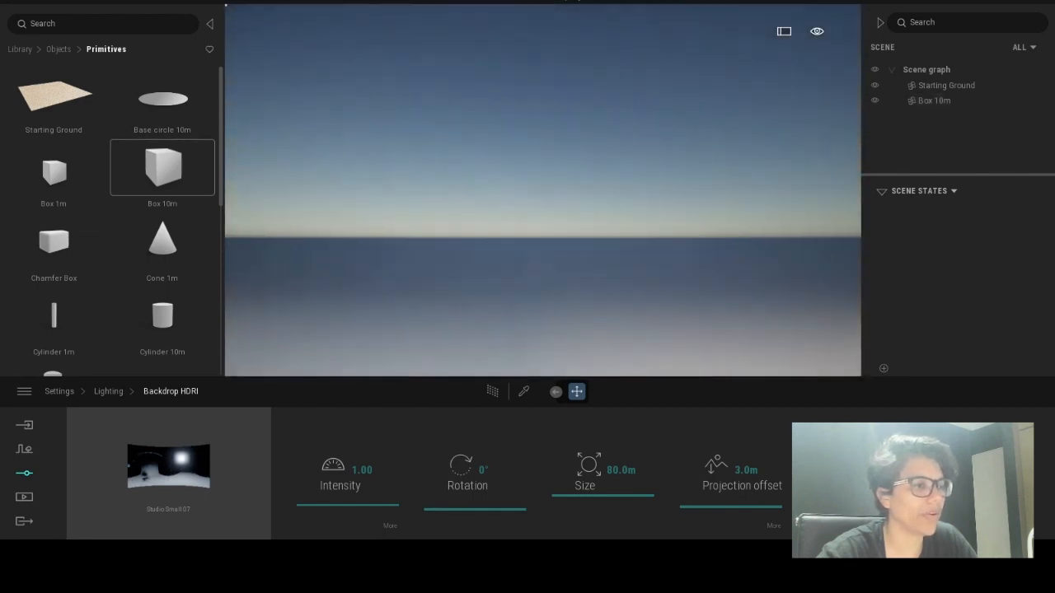
Select the 10 m box, slide it across the white ground and frame it in the view
{"action": "scroll", "coordinate": [479, 157], "scroll_direction": "down", "scroll_amount": 3}
{"action": "scroll", "coordinate": [479, 164], "scroll_direction": "down", "scroll_amount": 3}
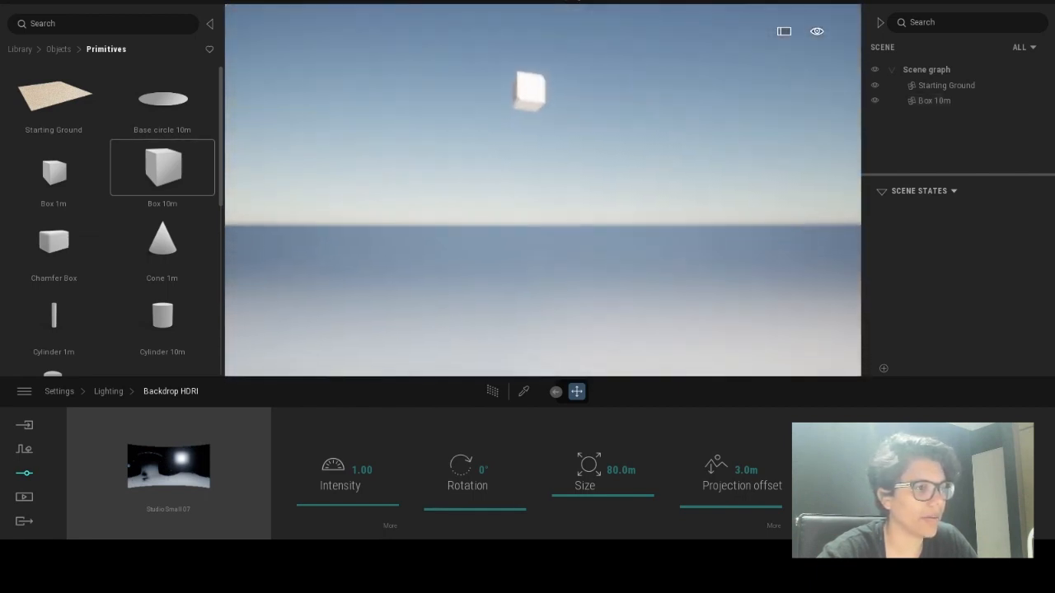
{"action": "scroll", "coordinate": [480, 164], "scroll_direction": "down", "scroll_amount": 6}
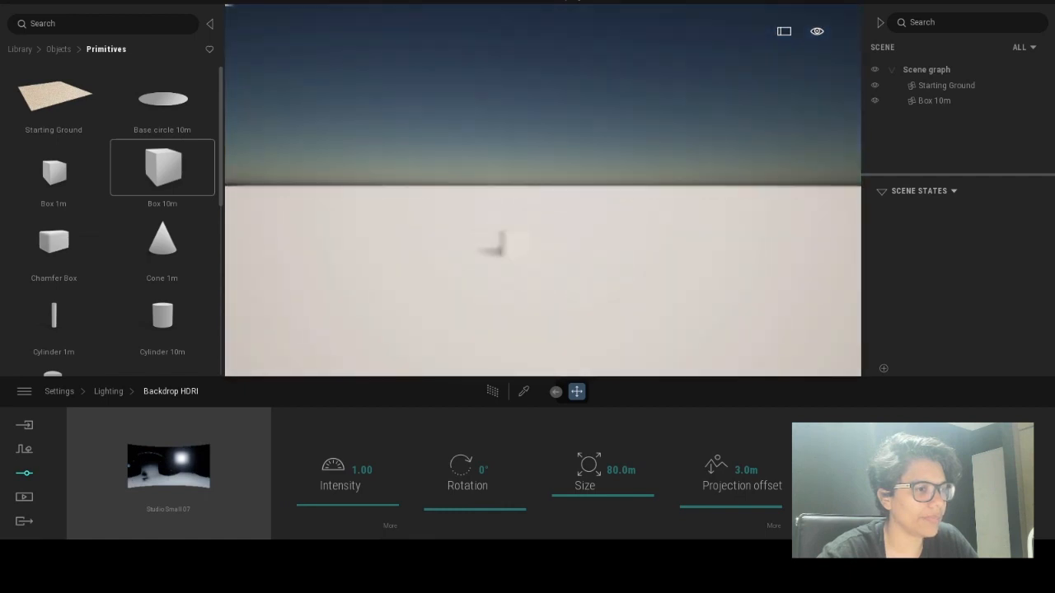
{"action": "right_click_drag", "start_coordinate": [490, 90], "coordinate": [581, 105]}
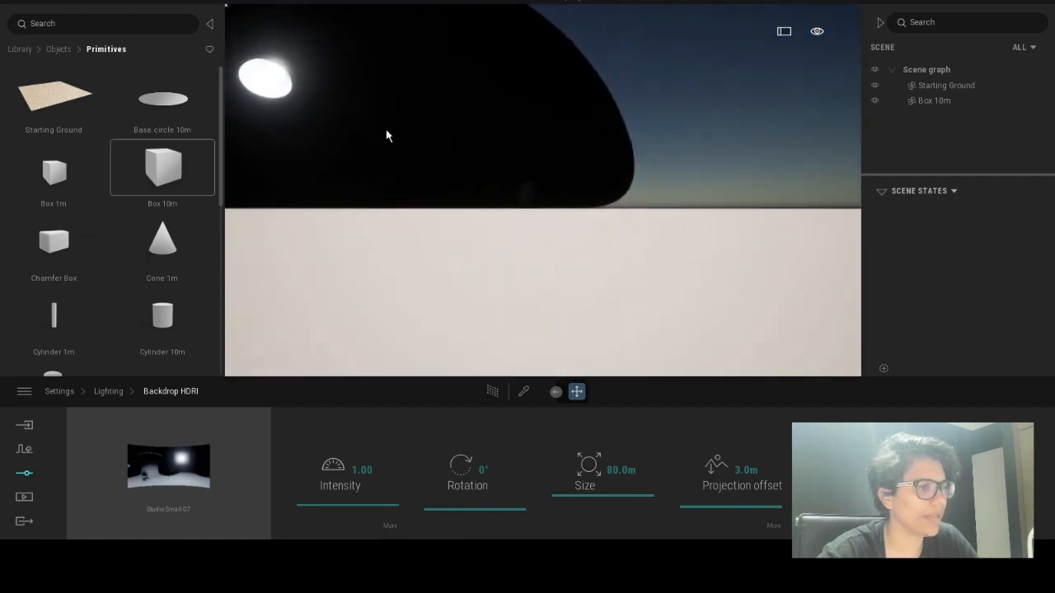
{"action": "right_click_drag", "start_coordinate": [465, 176], "coordinate": [469, 172]}
{"action": "scroll", "coordinate": [469, 172], "scroll_direction": "up", "scroll_amount": 6}
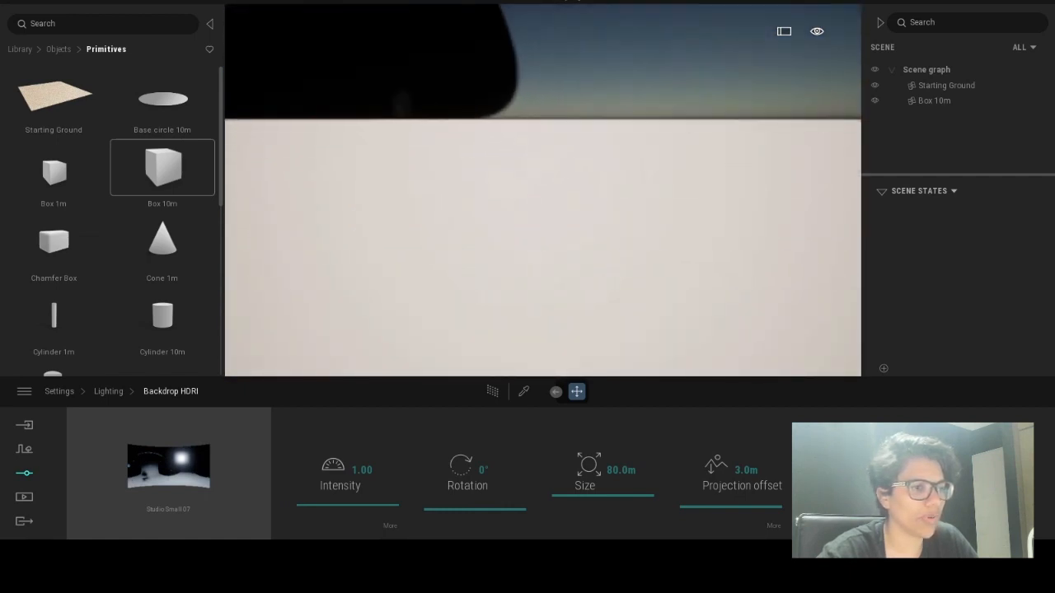
{"action": "left_click", "coordinate": [562, 162]}
{"action": "middle_click_drag", "start_coordinate": [615, 195], "coordinate": [818, 227]}
{"action": "left_click_drag", "start_coordinate": [779, 190], "coordinate": [322, 124]}
{"action": "key", "text": "f"}
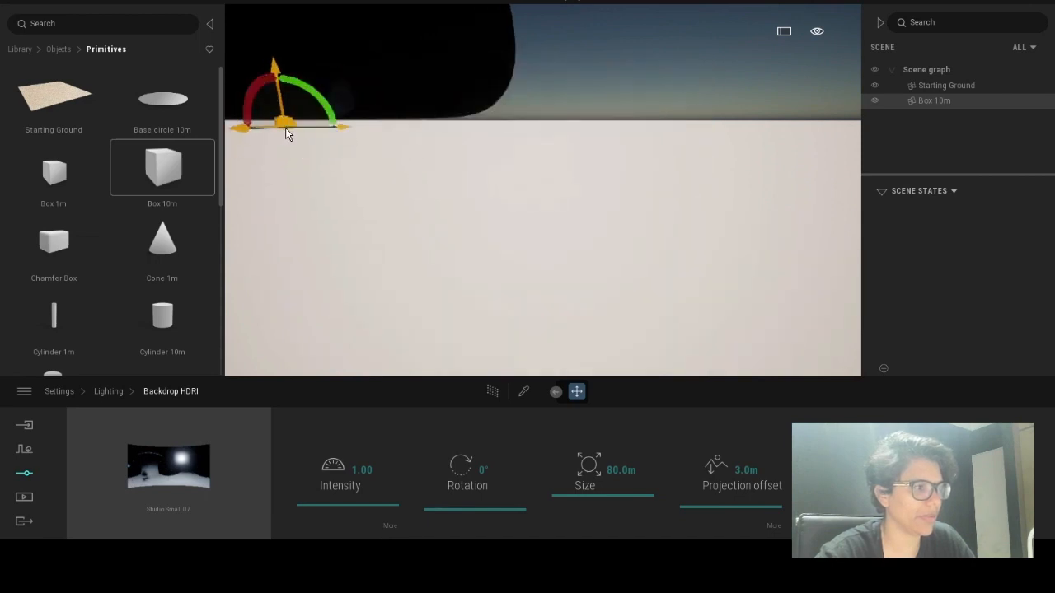
{"action": "key", "text": "f"}
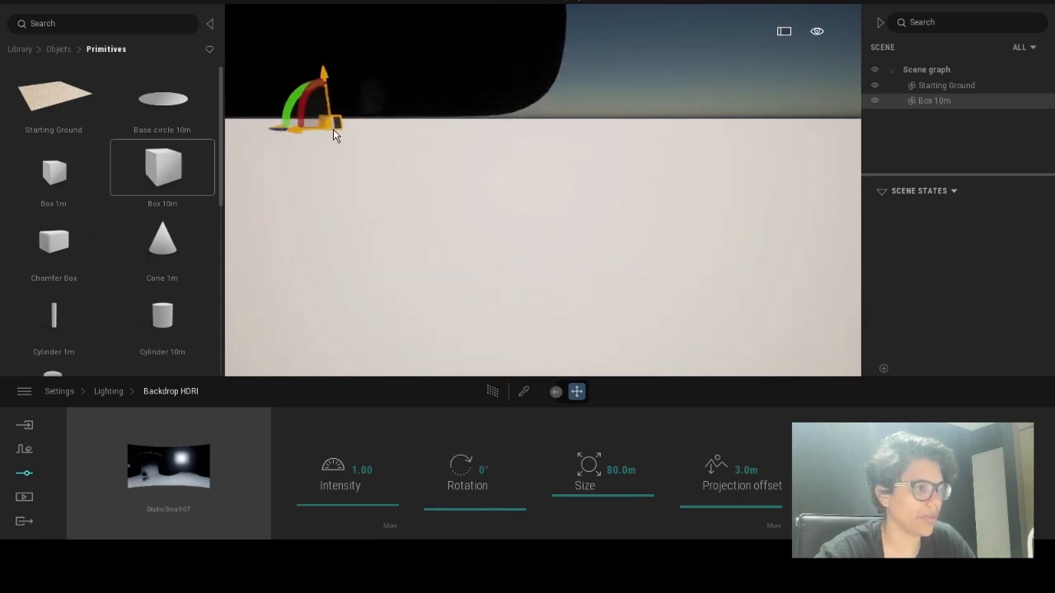
{"action": "key", "text": "f"}
{"action": "scroll", "coordinate": [457, 195], "scroll_direction": "down", "scroll_amount": 6}
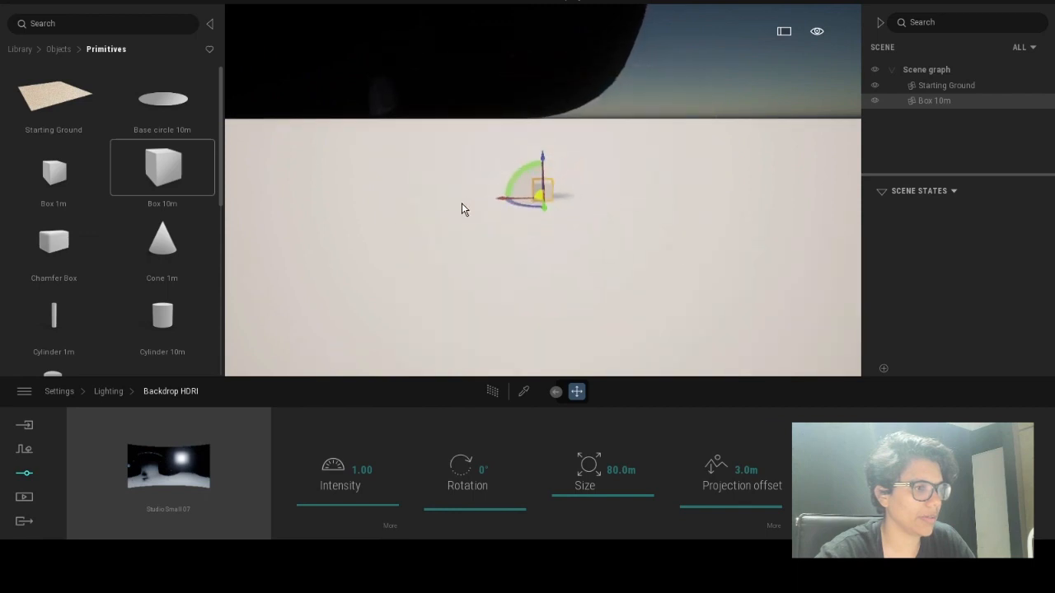
Enlarge the HDRI backdrop to a size of 213.9 m
{"action": "right_click_drag", "start_coordinate": [462, 203], "coordinate": [439, 195]}
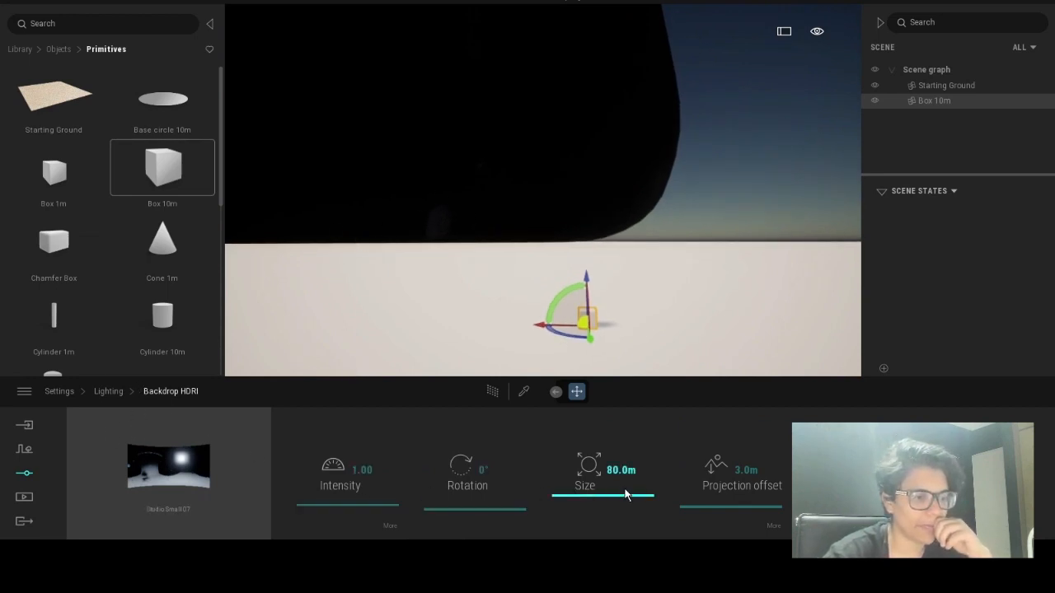
{"action": "left_click_drag", "start_coordinate": [625, 494], "coordinate": [590, 496]}
{"action": "right_click_drag", "start_coordinate": [519, 248], "coordinate": [438, 343]}
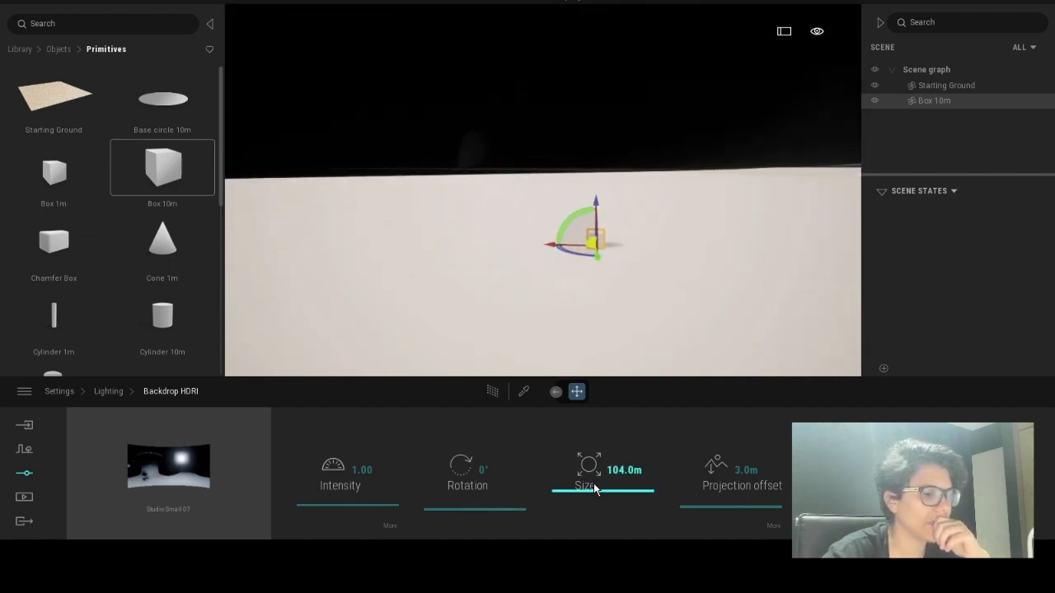
{"action": "mouse_move", "coordinate": [594, 486]}
{"action": "left_mouse_down"}
{"action": "mouse_move", "coordinate": [596, 457]}
{"action": "mouse_move", "coordinate": [597, 469]}
{"action": "left_mouse_up"}
{"action": "right_click_drag", "start_coordinate": [564, 113], "coordinate": [567, 136]}
Move the 10 m box to another spot inside the enlarged backdrop and frame it
{"action": "left_click", "coordinate": [567, 128]}
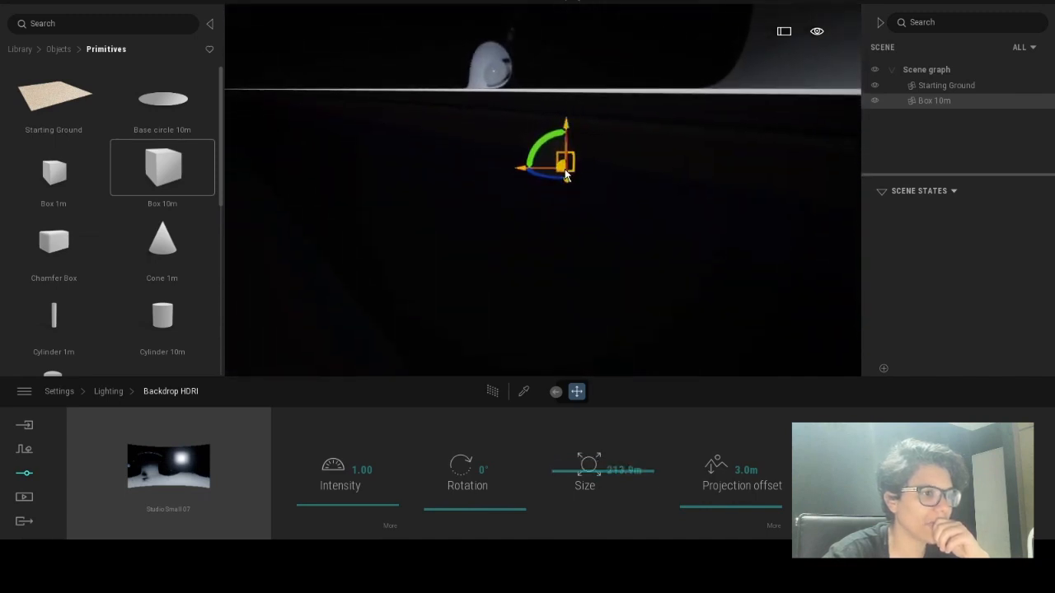
{"action": "left_click_drag", "start_coordinate": [214, 107], "coordinate": [272, 136]}
{"action": "right_click_drag", "start_coordinate": [610, 85], "coordinate": [663, 104]}
{"action": "left_click_drag", "start_coordinate": [705, 277], "coordinate": [360, 242]}
{"action": "key", "text": "f"}
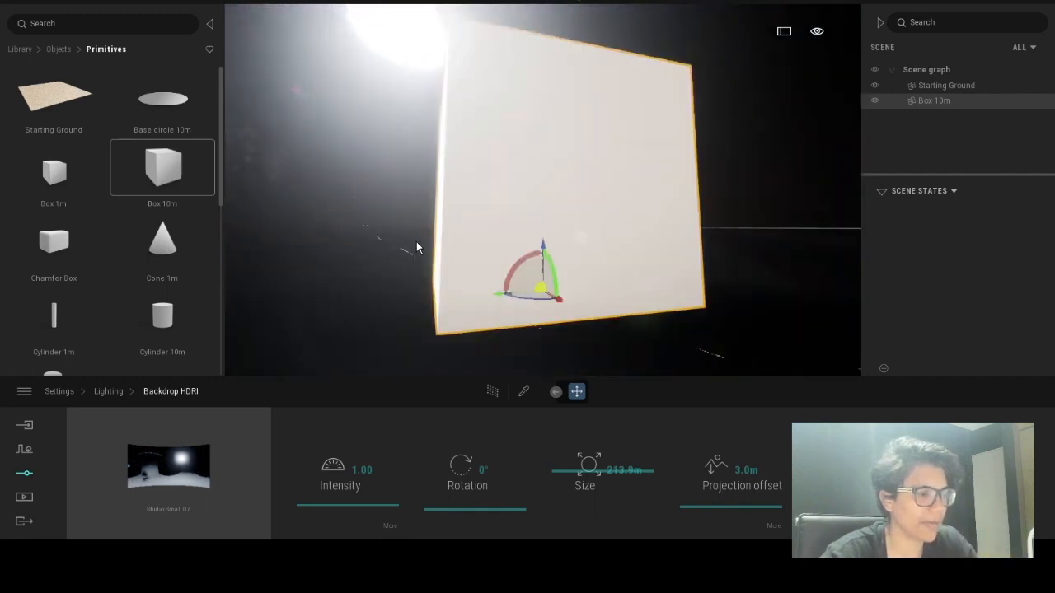
Lower the HDRI backdrop's projection offset to 0.05 m
{"action": "right_click_drag", "start_coordinate": [417, 245], "coordinate": [272, 231]}
{"action": "scroll", "coordinate": [525, 123], "scroll_direction": "down", "scroll_amount": 5}
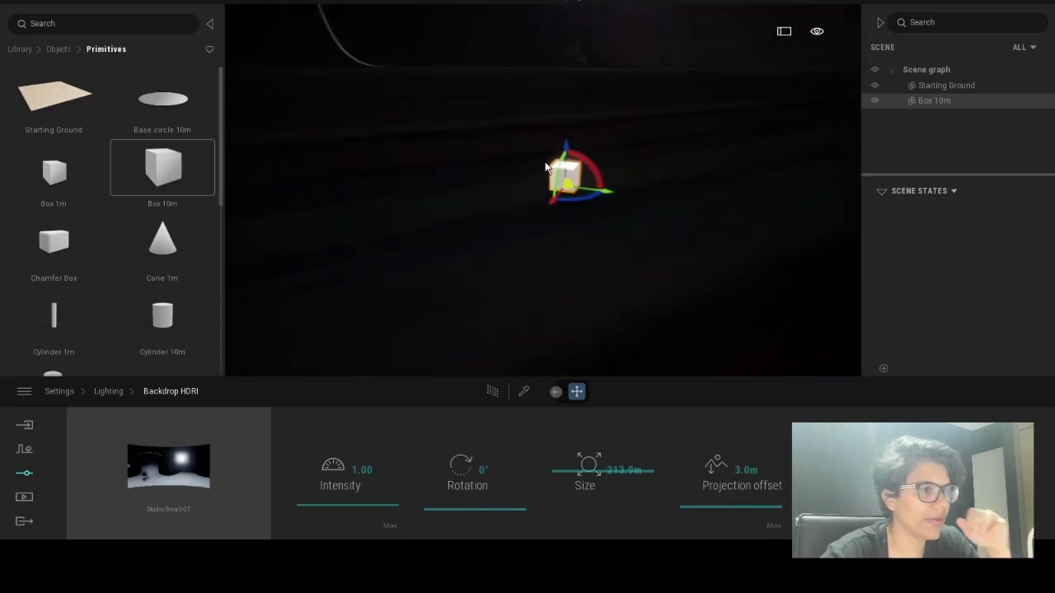
{"action": "right_click_drag", "start_coordinate": [528, 125], "coordinate": [540, 243]}
{"action": "middle_click_drag", "start_coordinate": [540, 242], "coordinate": [668, 164]}
{"action": "right_click_drag", "start_coordinate": [668, 164], "coordinate": [683, 218]}
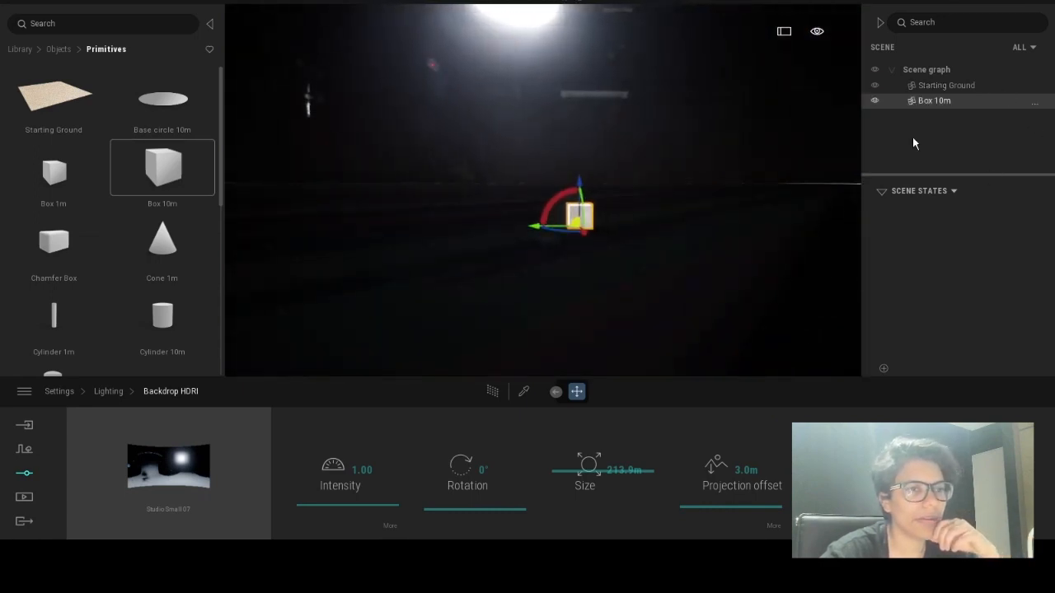
{"action": "left_click_drag", "start_coordinate": [713, 514], "coordinate": [681, 507]}
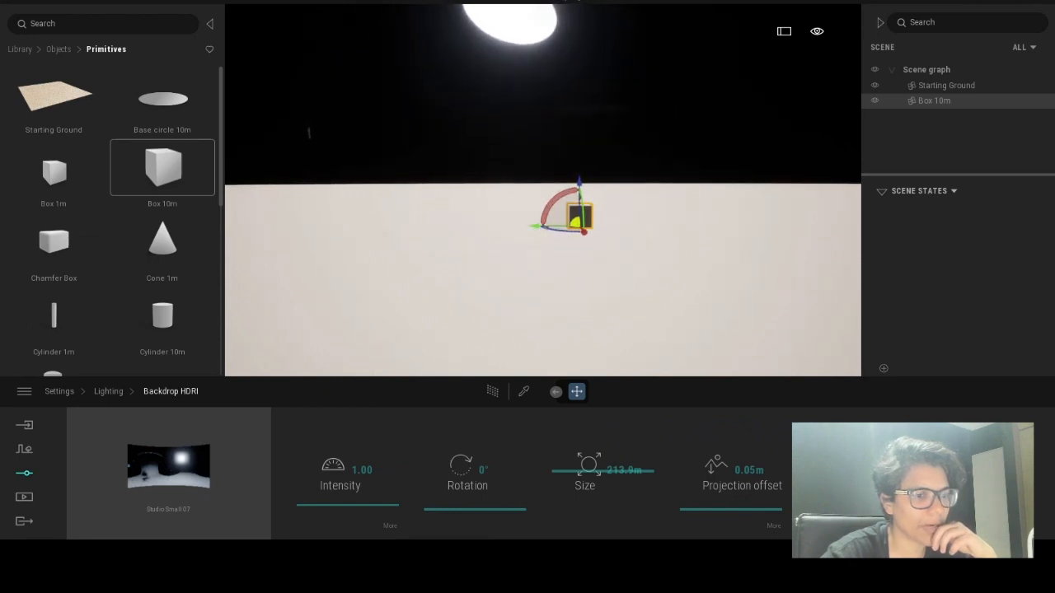
{"action": "left_click_drag", "start_coordinate": [650, 314], "coordinate": [648, 322]}
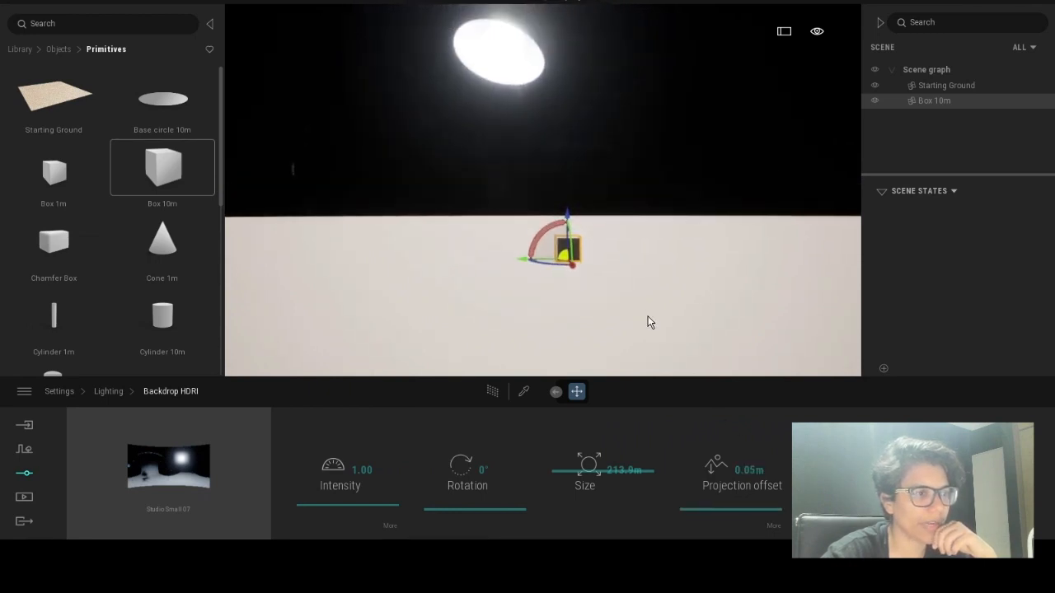
Lift the 10 m box well above the ground and lower it back onto the surface
{"action": "left_click_drag", "start_coordinate": [565, 206], "coordinate": [572, 78]}
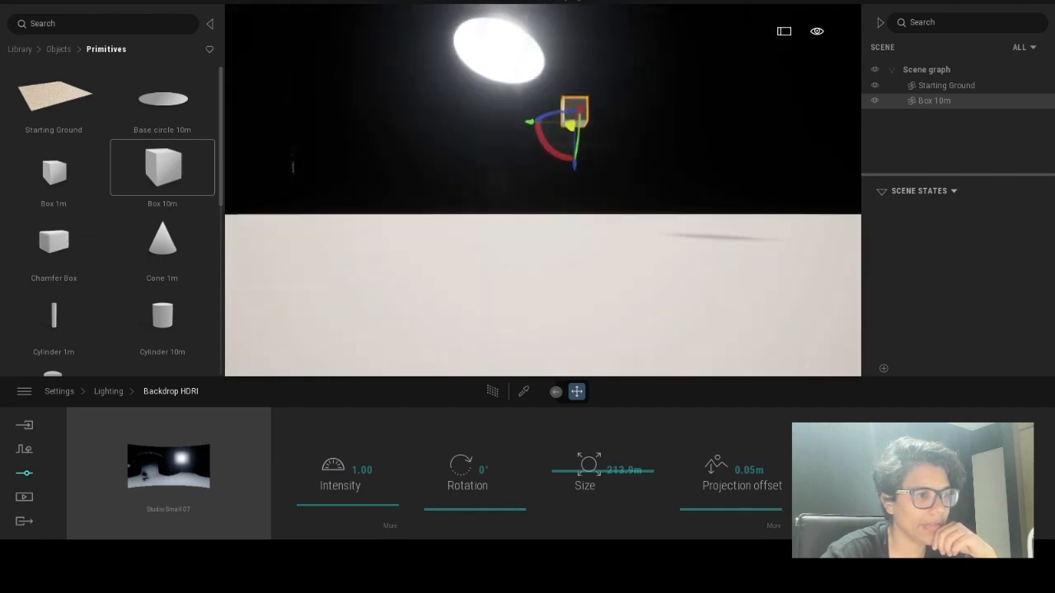
{"action": "middle_click_drag", "start_coordinate": [649, 211], "coordinate": [650, 275]}
{"action": "right_click_drag", "start_coordinate": [650, 275], "coordinate": [650, 198]}
{"action": "left_click_drag", "start_coordinate": [573, 129], "coordinate": [563, 211]}
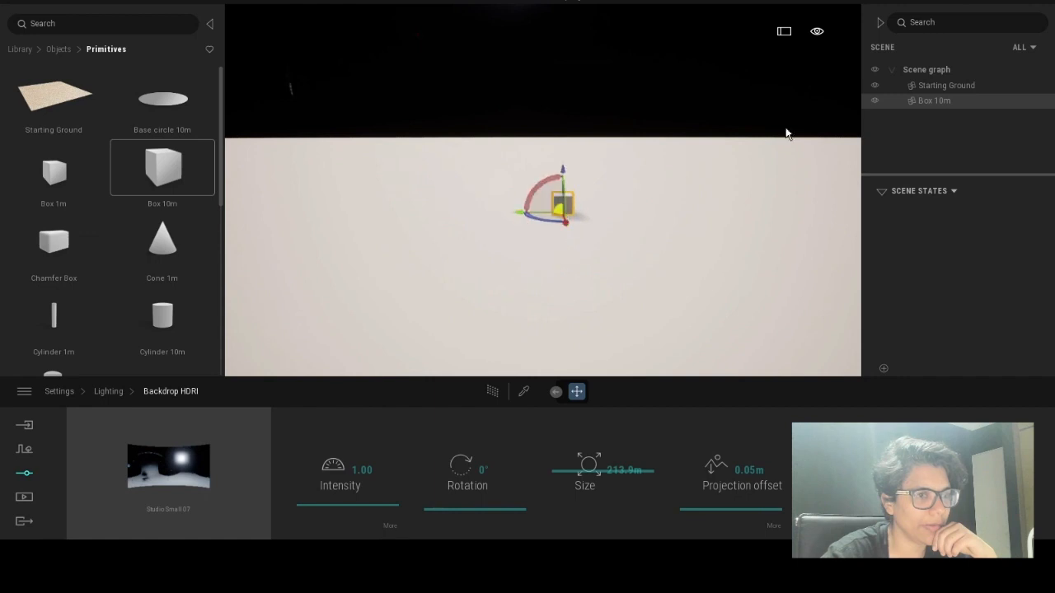
Select the Starting Ground and examine the box's shading and shadow up close and from several sides
{"action": "left_click", "coordinate": [948, 84]}
{"action": "left_click", "coordinate": [937, 100]}
{"action": "left_click", "coordinate": [934, 85]}
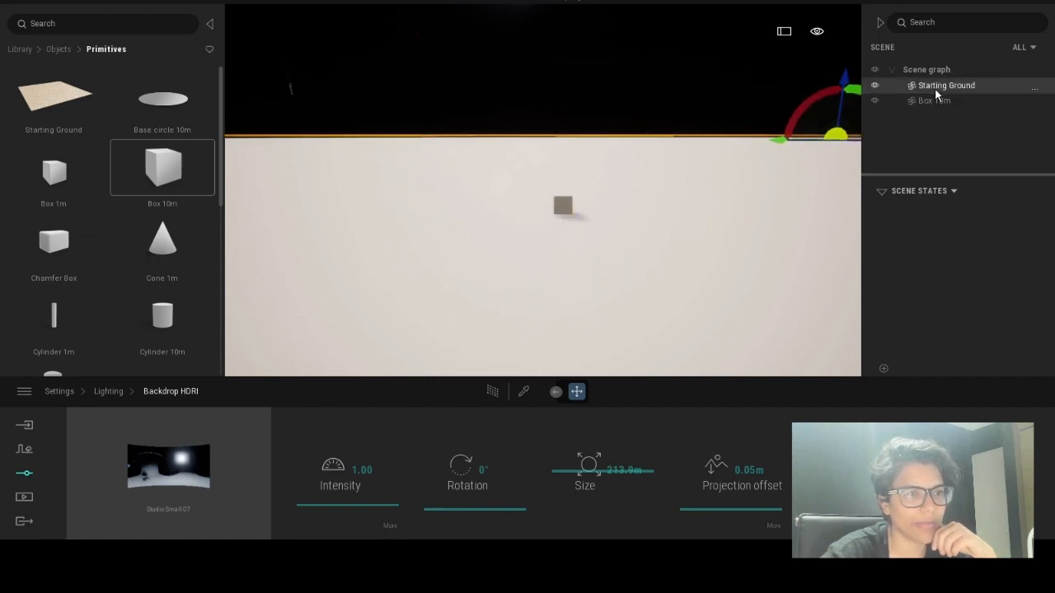
{"action": "right_click_drag", "start_coordinate": [443, 231], "coordinate": [469, 255]}
{"action": "scroll", "coordinate": [441, 222], "scroll_direction": "down", "scroll_amount": 3}
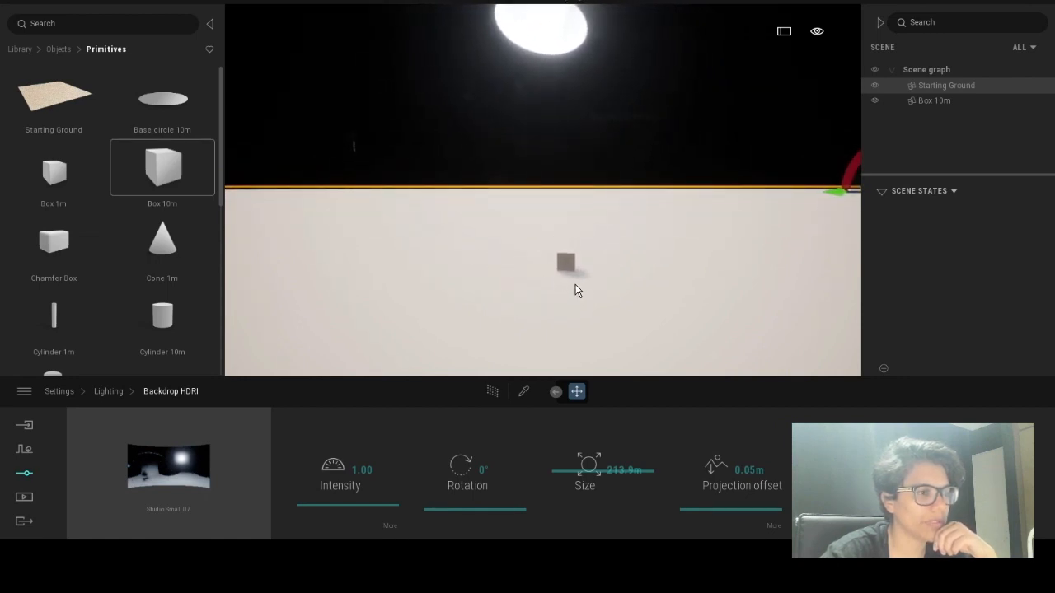
{"action": "scroll", "coordinate": [572, 278], "scroll_direction": "up", "scroll_amount": 2}
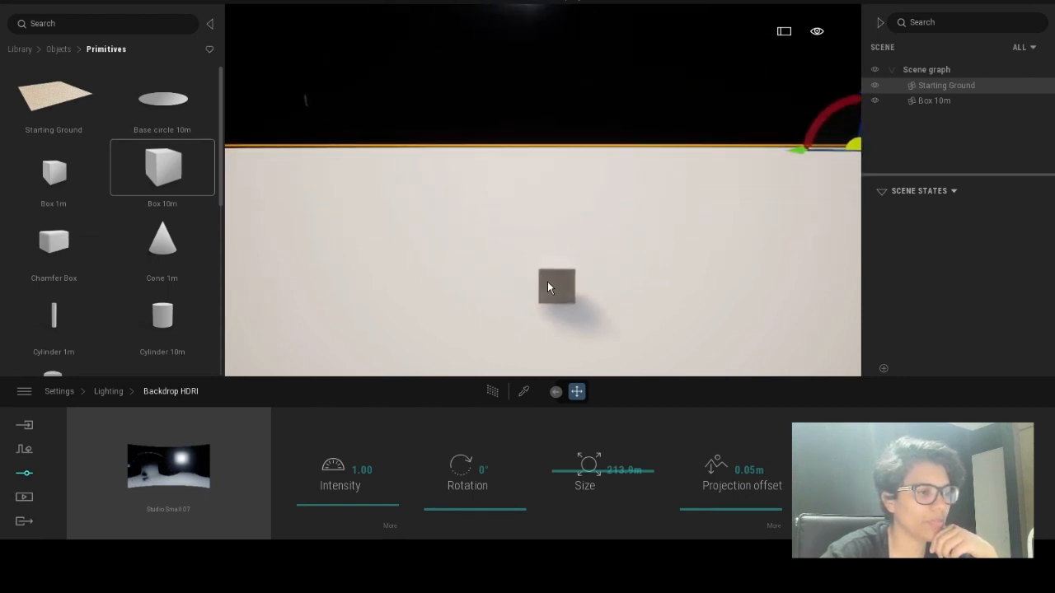
{"action": "right_click_drag", "start_coordinate": [547, 281], "coordinate": [548, 271]}
{"action": "scroll", "coordinate": [548, 270], "scroll_direction": "up", "scroll_amount": 3}
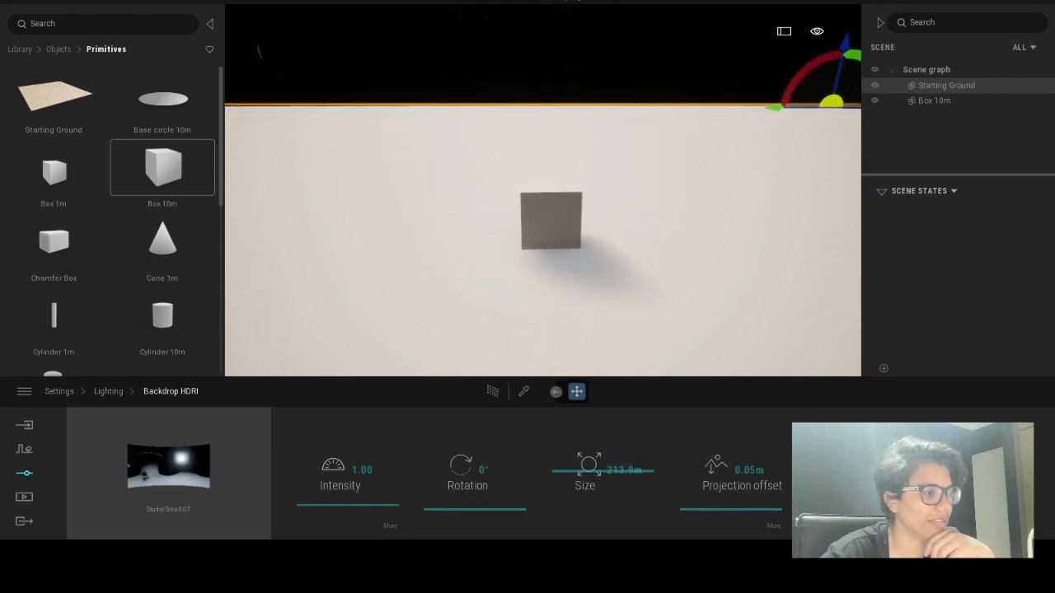
{"action": "scroll", "coordinate": [522, 242], "scroll_direction": "up", "scroll_amount": 3}
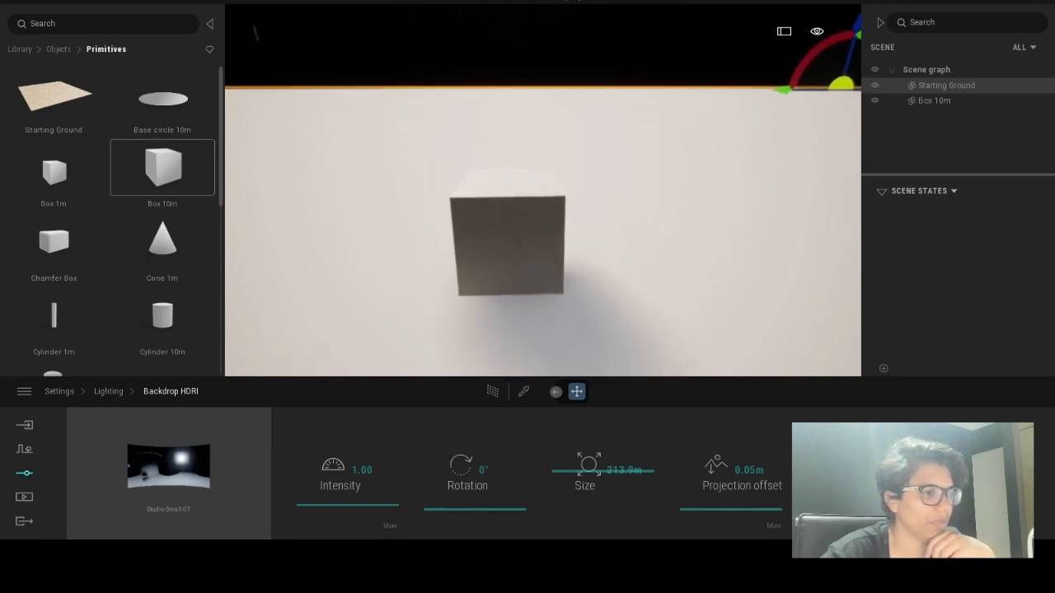
{"action": "scroll", "coordinate": [521, 246], "scroll_direction": "up", "scroll_amount": 5}
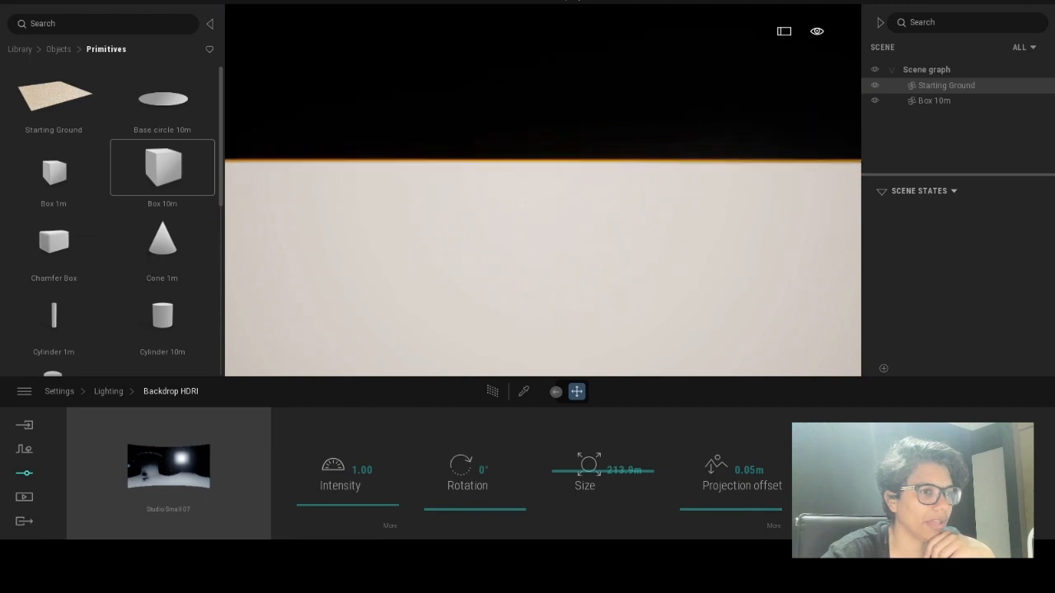
{"action": "right_click_drag", "start_coordinate": [520, 246], "coordinate": [521, 274]}
{"action": "scroll", "coordinate": [483, 157], "scroll_direction": "down", "scroll_amount": 5}
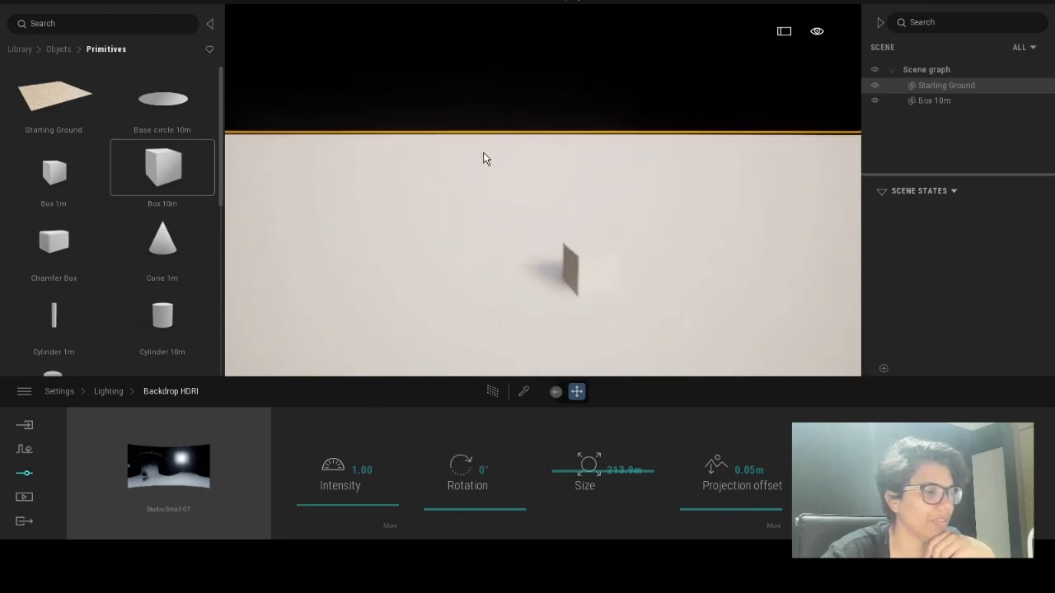
{"action": "right_click_drag", "start_coordinate": [594, 256], "coordinate": [632, 251]}
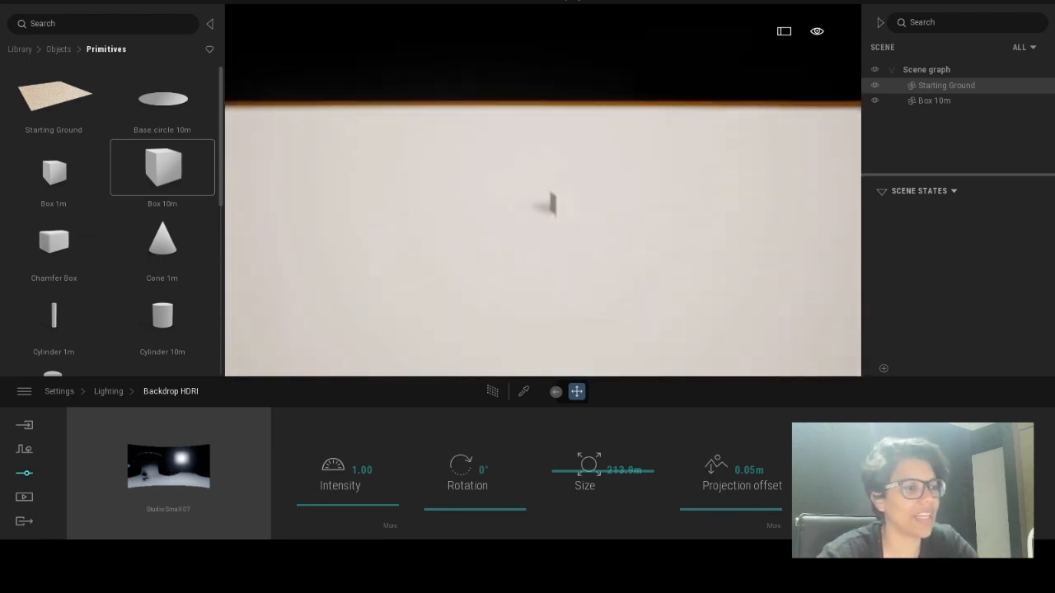
{"action": "scroll", "coordinate": [632, 250], "scroll_direction": "up", "scroll_amount": 5}
{"action": "right_click_drag", "start_coordinate": [540, 252], "coordinate": [550, 226]}
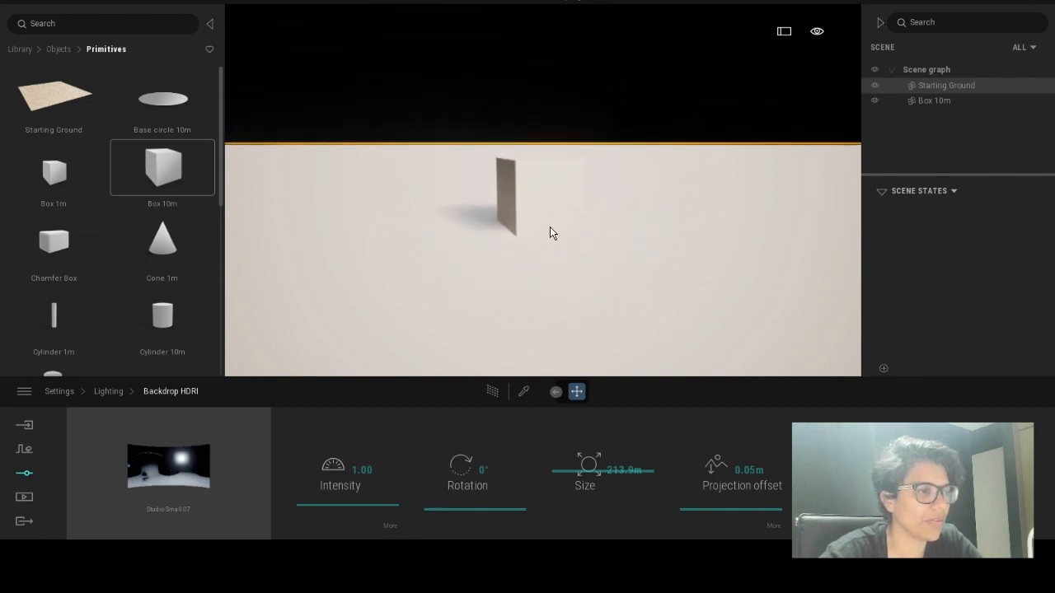
Reduce the HDRI backdrop's size to 126 m
{"action": "left_click", "coordinate": [549, 227]}
{"action": "left_click", "coordinate": [508, 280]}
{"action": "right_click_drag", "start_coordinate": [534, 262], "coordinate": [551, 218]}
{"action": "left_click_drag", "start_coordinate": [571, 474], "coordinate": [570, 486]}
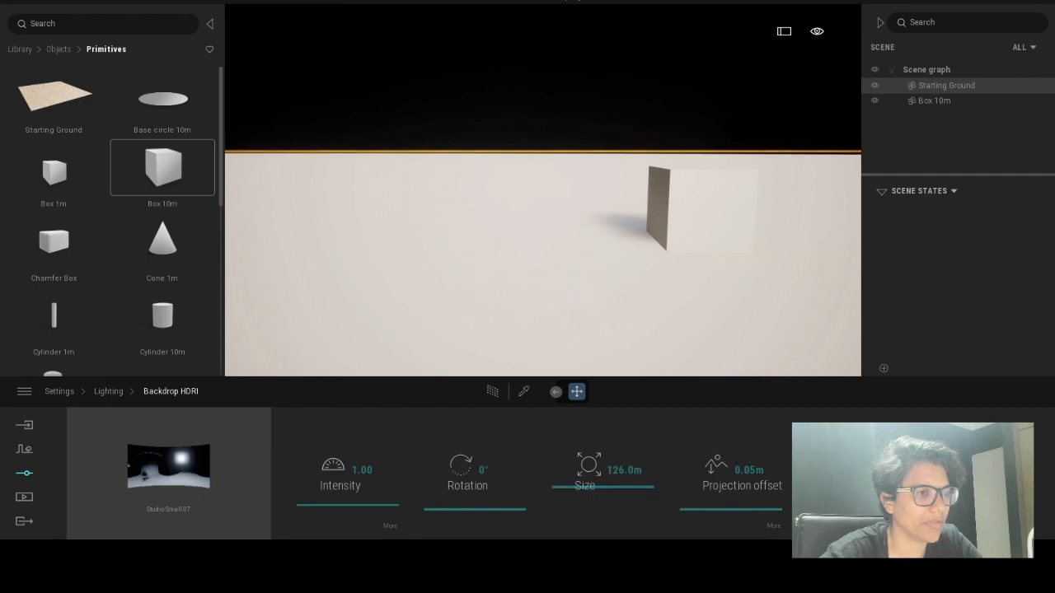
Rotate the HDRI backdrop to 64° and check the box's shadow
{"action": "right_click_drag", "start_coordinate": [494, 247], "coordinate": [448, 149]}
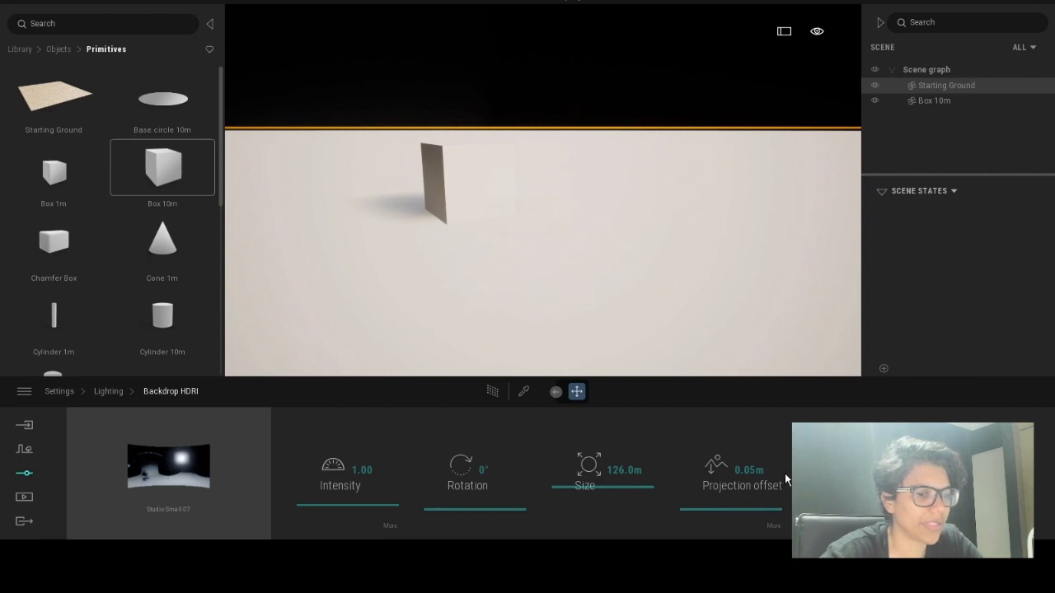
{"action": "mouse_move", "coordinate": [482, 506]}
{"action": "left_mouse_down"}
{"action": "mouse_move", "coordinate": [474, 436]}
{"action": "mouse_move", "coordinate": [477, 494]}
{"action": "left_mouse_up"}
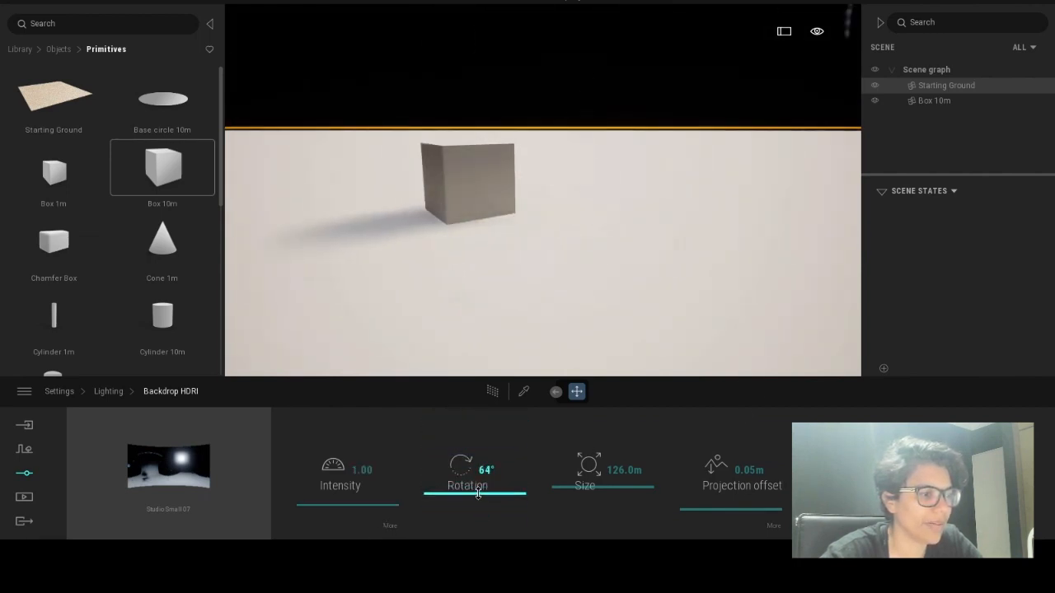
{"action": "right_click_drag", "start_coordinate": [494, 273], "coordinate": [461, 276]}
{"action": "right_click_drag", "start_coordinate": [375, 212], "coordinate": [396, 160]}
Select the 10 m box and move it across the ground to a new position
{"action": "left_click", "coordinate": [352, 239]}
{"action": "left_click_drag", "start_coordinate": [404, 373], "coordinate": [692, 333]}
{"action": "right_click_drag", "start_coordinate": [693, 333], "coordinate": [618, 367]}
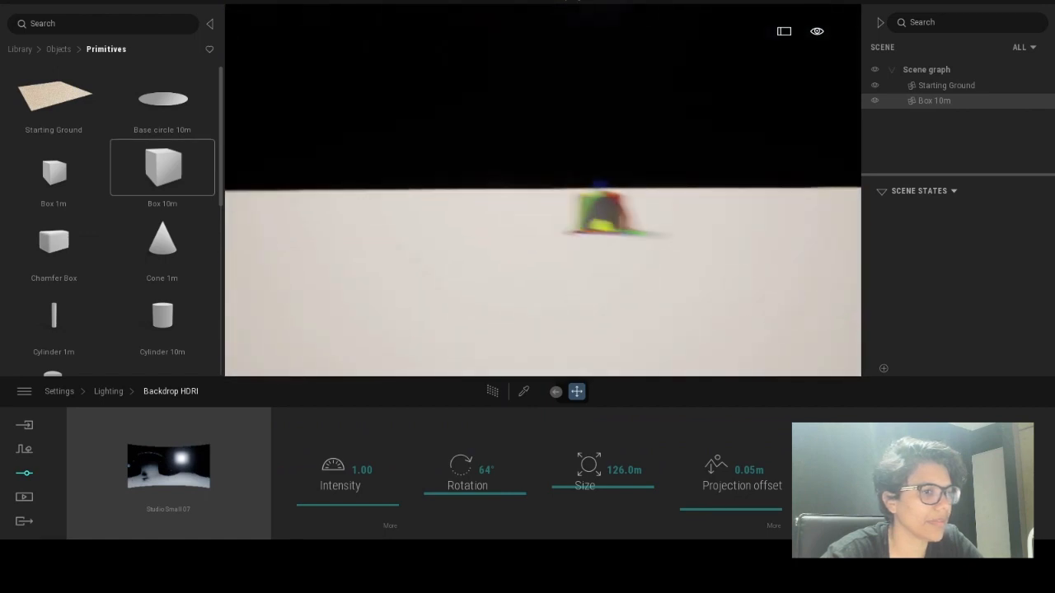
{"action": "right_click_drag", "start_coordinate": [462, 247], "coordinate": [569, 1]}
{"action": "left_click_drag", "start_coordinate": [595, 277], "coordinate": [396, 270]}
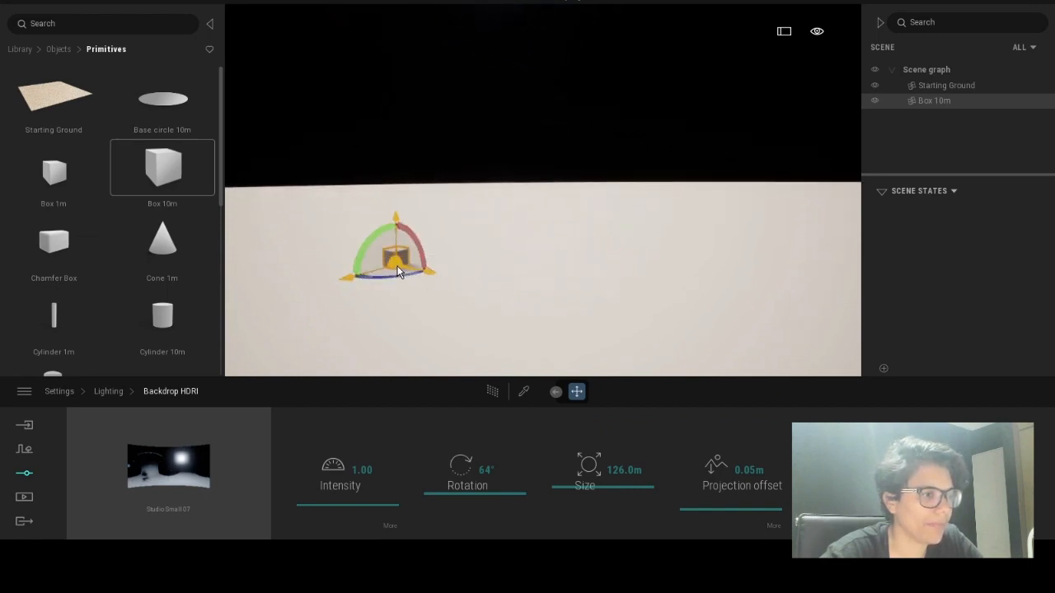
Switch the lighting environment to Sky Light HDRI and check how it lights the box and ground
{"action": "left_click", "coordinate": [109, 391]}
{"action": "left_click", "coordinate": [239, 472]}
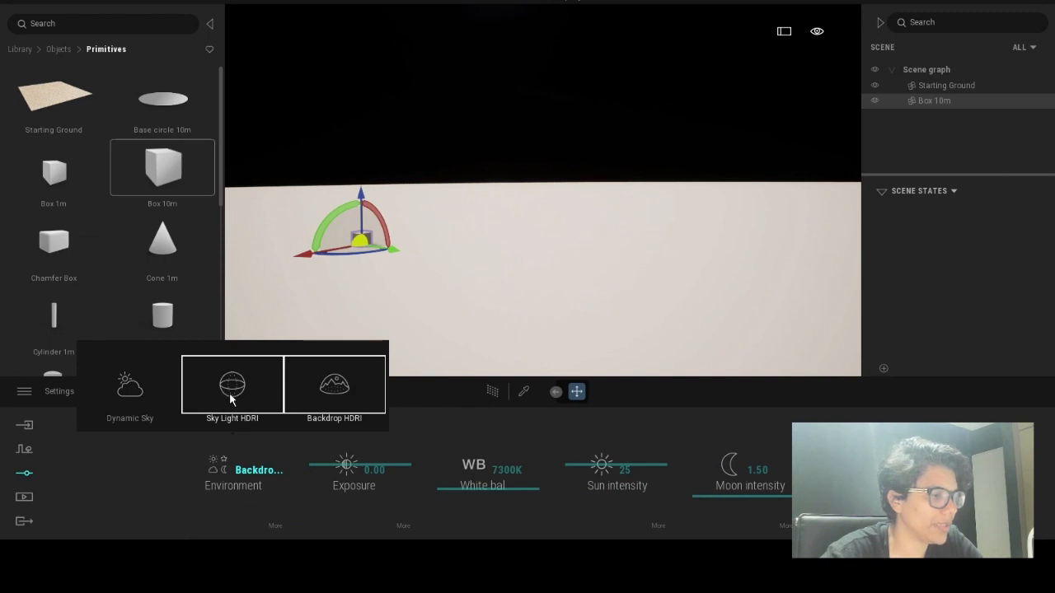
{"action": "left_click", "coordinate": [230, 399]}
{"action": "right_click_drag", "start_coordinate": [464, 132], "coordinate": [462, 155]}
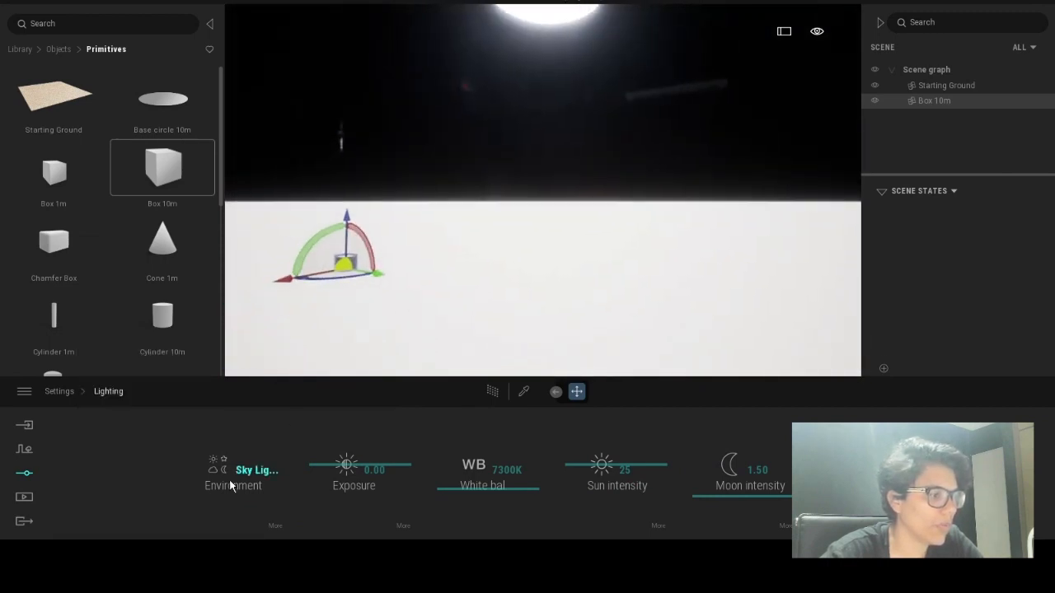
{"action": "left_click", "coordinate": [252, 475]}
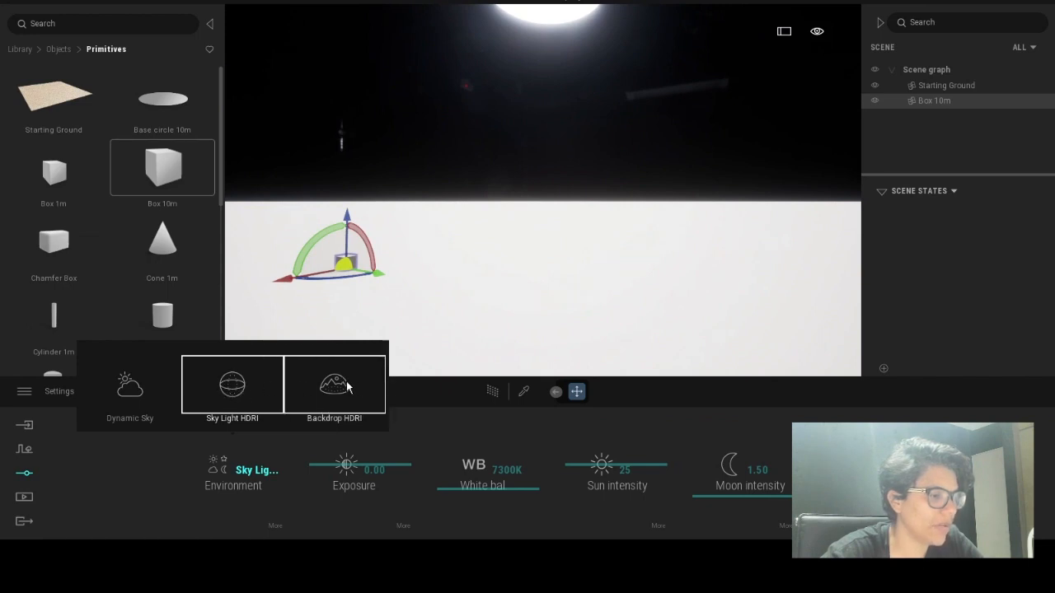
{"action": "right_click_drag", "start_coordinate": [305, 363], "coordinate": [418, 372]}
{"action": "key", "text": "a"}
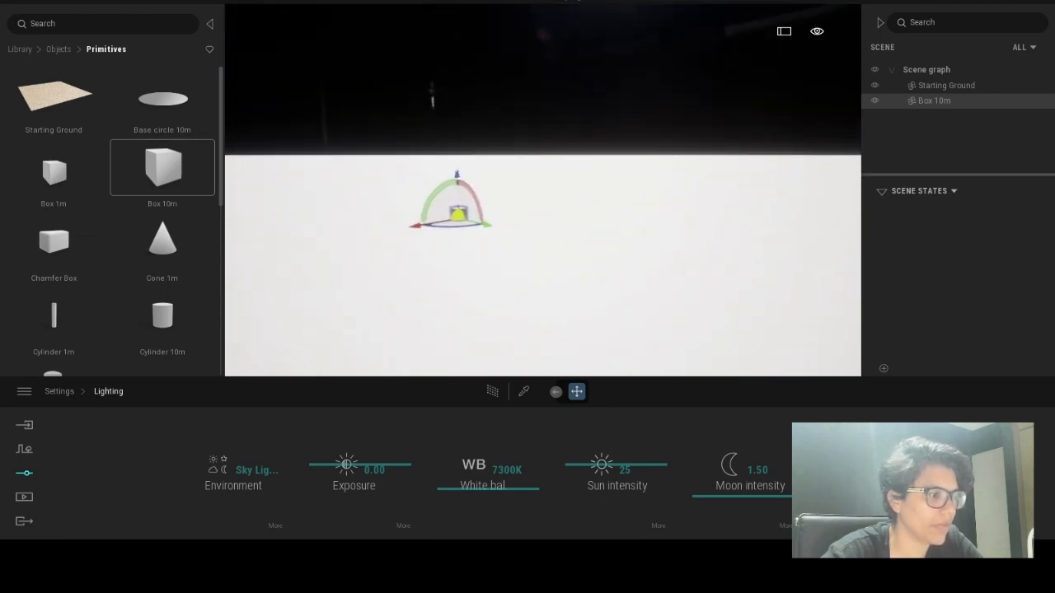
Examine the box's lit and shaded faces relative to the studio lamp in the HDRI backdrop
{"action": "key", "text": "w"}
{"action": "right_click_drag", "start_coordinate": [422, 209], "coordinate": [461, 185]}
{"action": "key", "text": "s"}
{"action": "right_click_drag", "start_coordinate": [420, 234], "coordinate": [435, 163]}
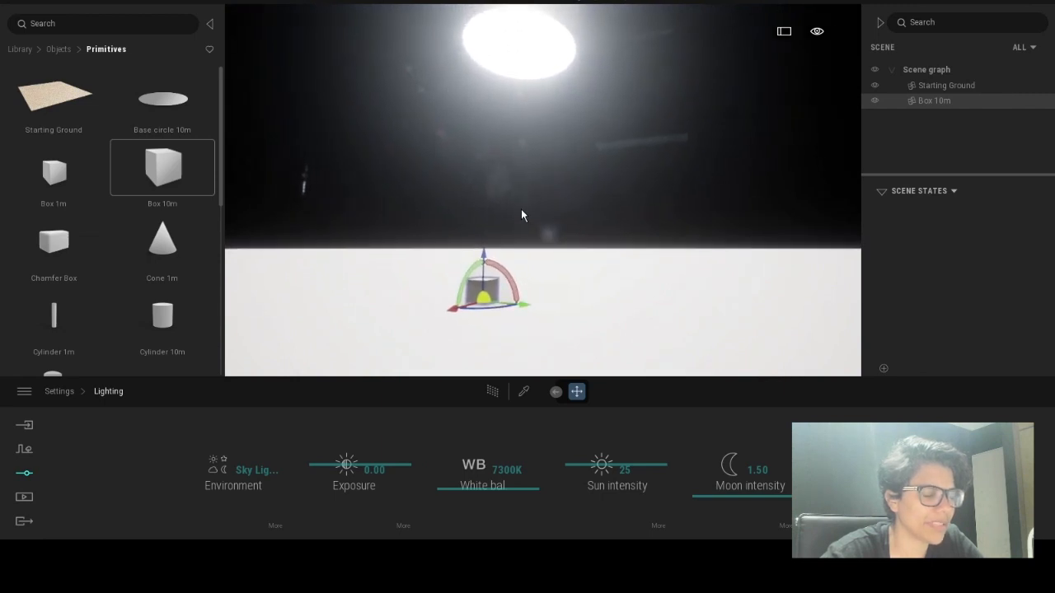
{"action": "right_click_drag", "start_coordinate": [521, 210], "coordinate": [480, 250]}
{"action": "right_click_drag", "start_coordinate": [523, 206], "coordinate": [453, 280]}
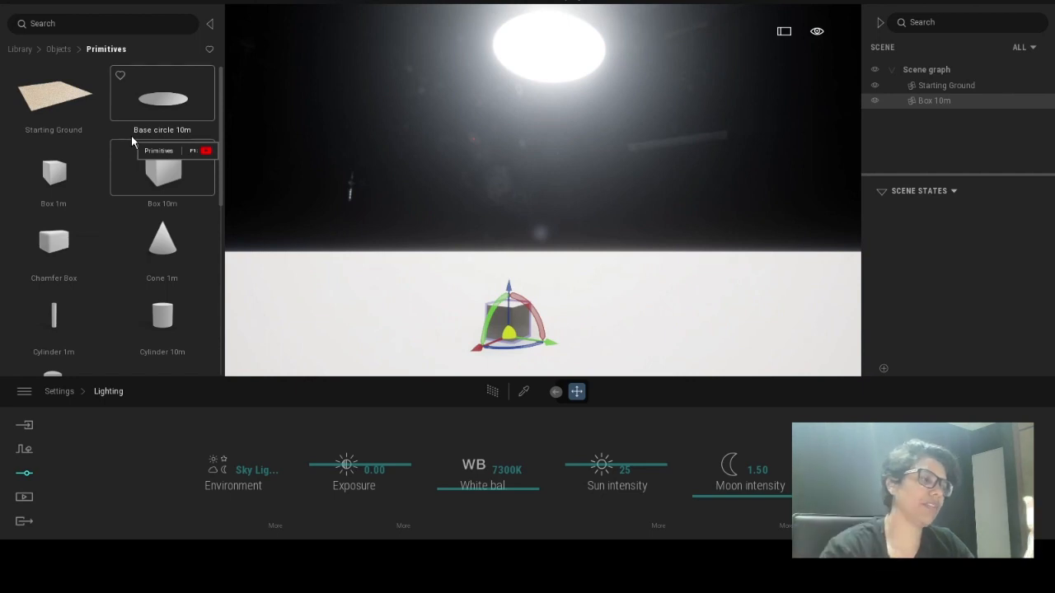
Place a Plane 1m primitive on the white ground near the box and select it
{"action": "scroll", "coordinate": [61, 255], "scroll_direction": "down", "scroll_amount": 3}
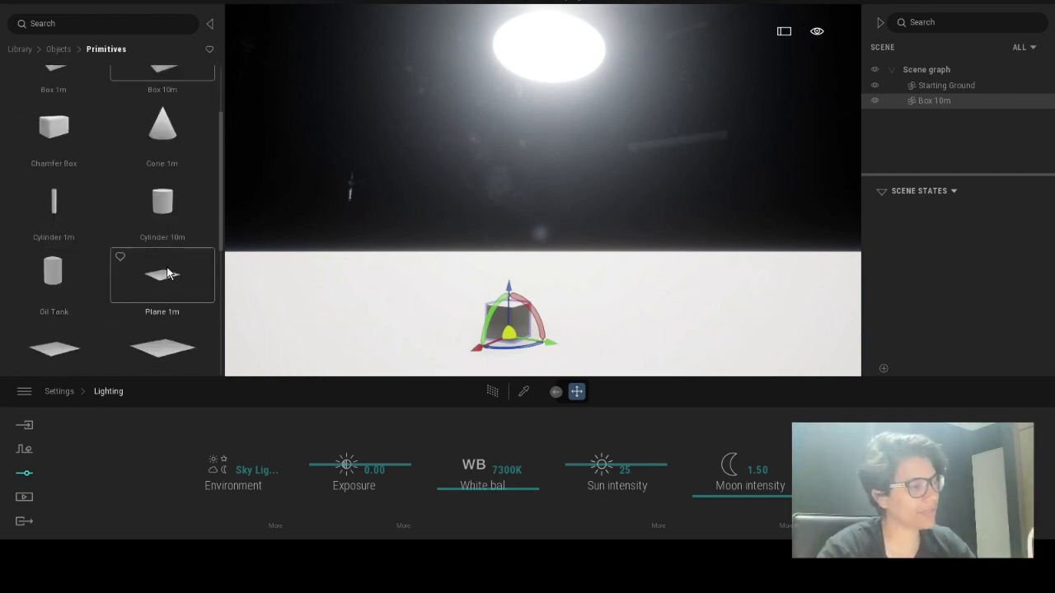
{"action": "left_click_drag", "start_coordinate": [164, 272], "coordinate": [425, 304]}
{"action": "right_click_drag", "start_coordinate": [425, 305], "coordinate": [435, 256]}
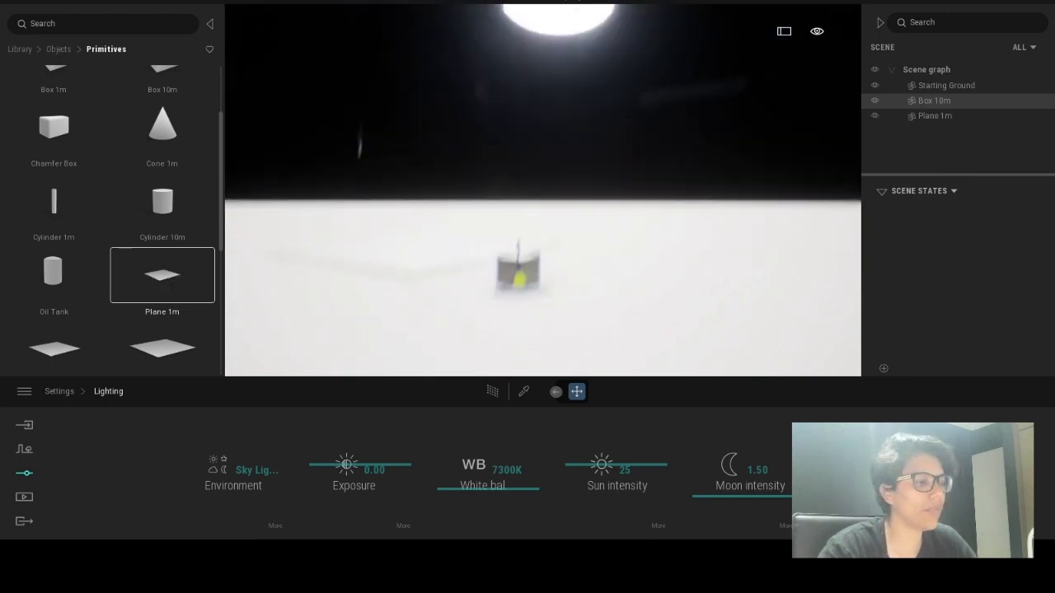
{"action": "middle_click_drag", "start_coordinate": [435, 256], "coordinate": [454, 236]}
{"action": "left_click", "coordinate": [478, 251]}
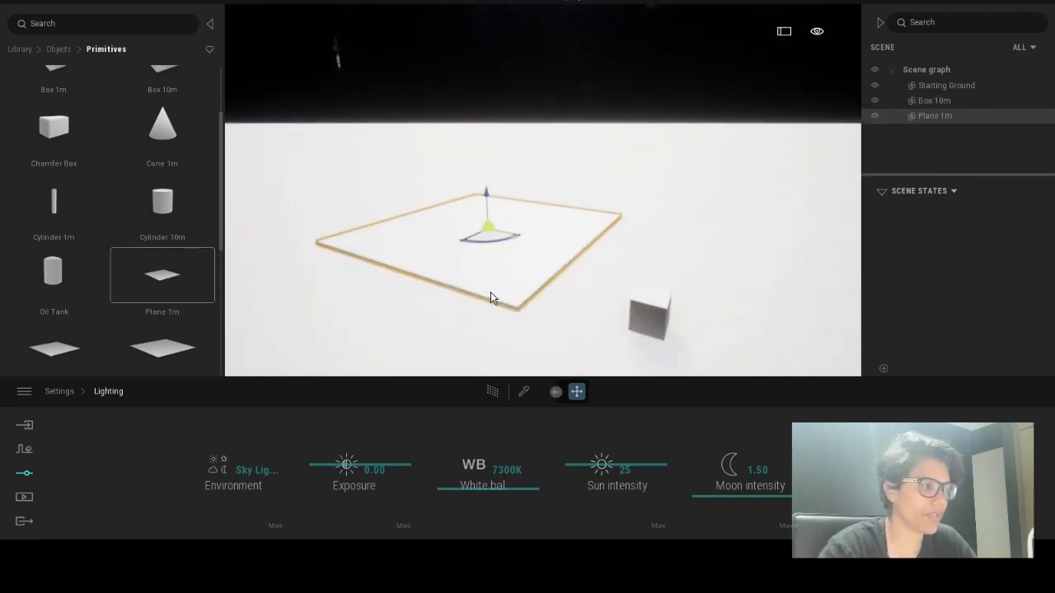
Try to place a second Plane 1m primitive on the far side of the box
{"action": "left_click_drag", "start_coordinate": [147, 290], "coordinate": [735, 248]}
{"action": "right_click_drag", "start_coordinate": [733, 247], "coordinate": [693, 262]}
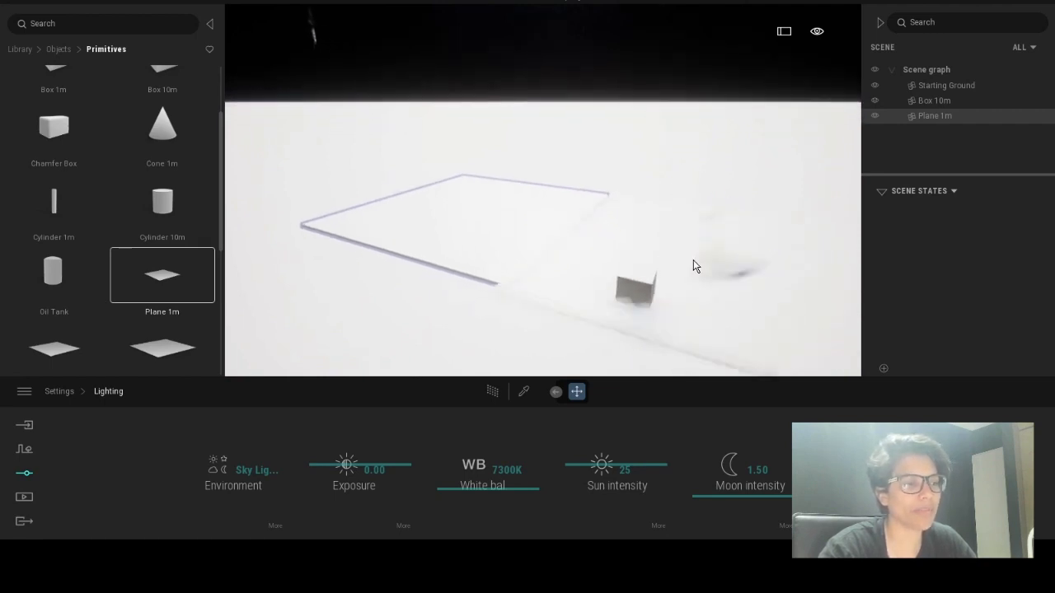
{"action": "scroll", "coordinate": [468, 245], "scroll_direction": "up", "scroll_amount": 2}
{"action": "middle_click_drag", "start_coordinate": [344, 255], "coordinate": [454, 255]}
{"action": "right_click_drag", "start_coordinate": [454, 255], "coordinate": [437, 198]}
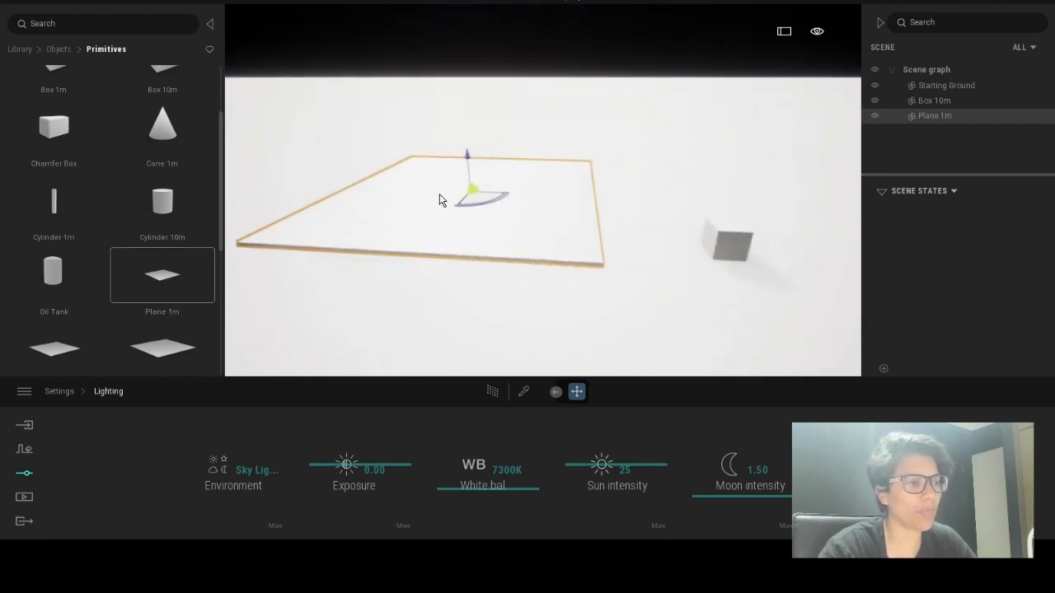
Scale the placed plane down along its green axis to form a narrow rectangle
{"action": "left_click", "coordinate": [556, 392]}
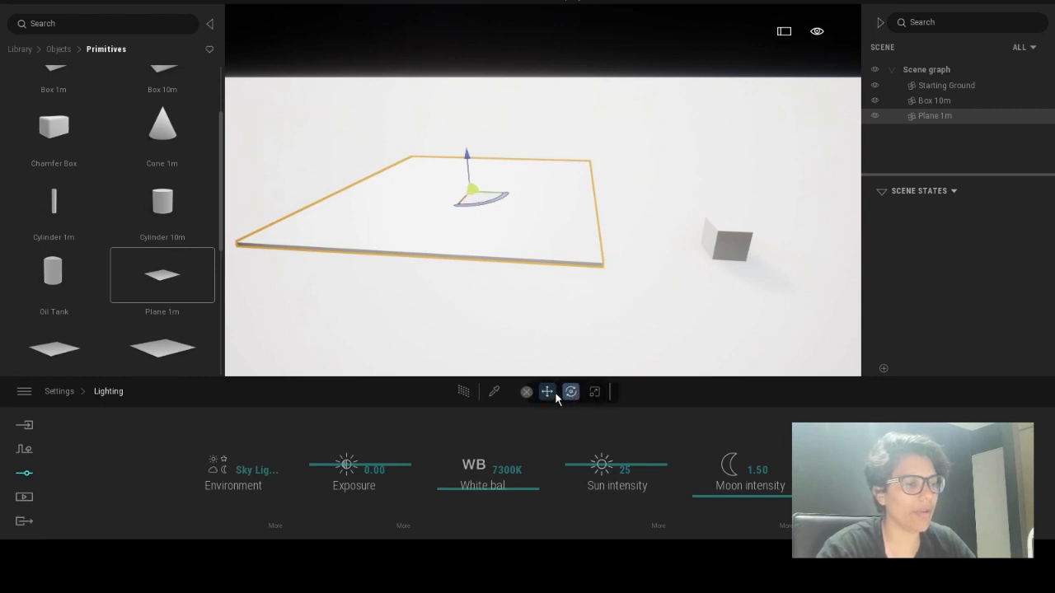
{"action": "left_click", "coordinate": [545, 393]}
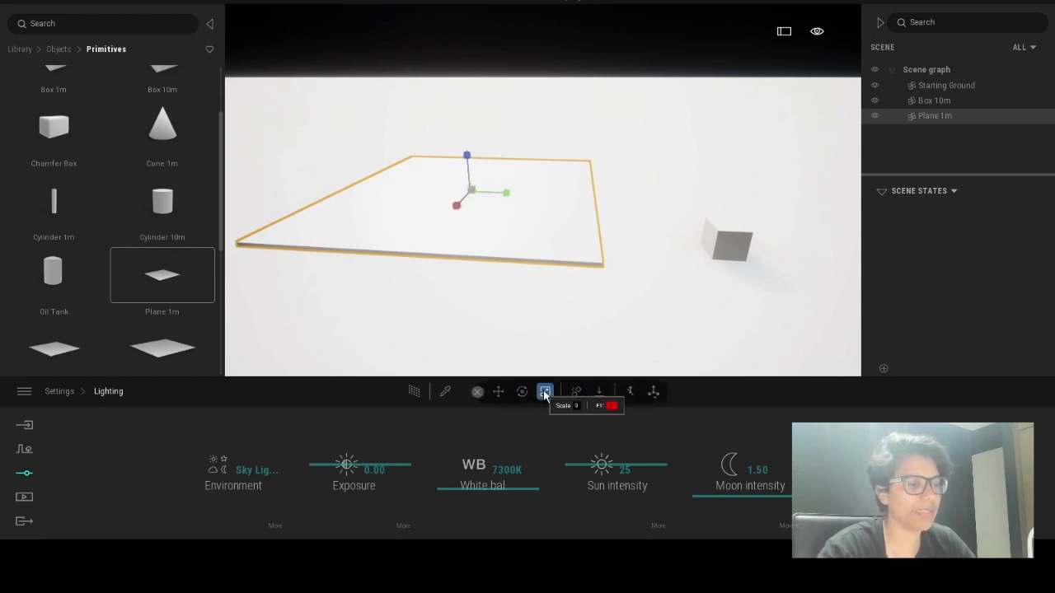
{"action": "left_click_drag", "start_coordinate": [507, 198], "coordinate": [387, 169]}
{"action": "middle_click_drag", "start_coordinate": [386, 169], "coordinate": [591, 206]}
{"action": "left_click_drag", "start_coordinate": [590, 144], "coordinate": [617, 118]}
{"action": "right_click_drag", "start_coordinate": [617, 118], "coordinate": [643, 148]}
{"action": "left_click", "coordinate": [747, 249]}
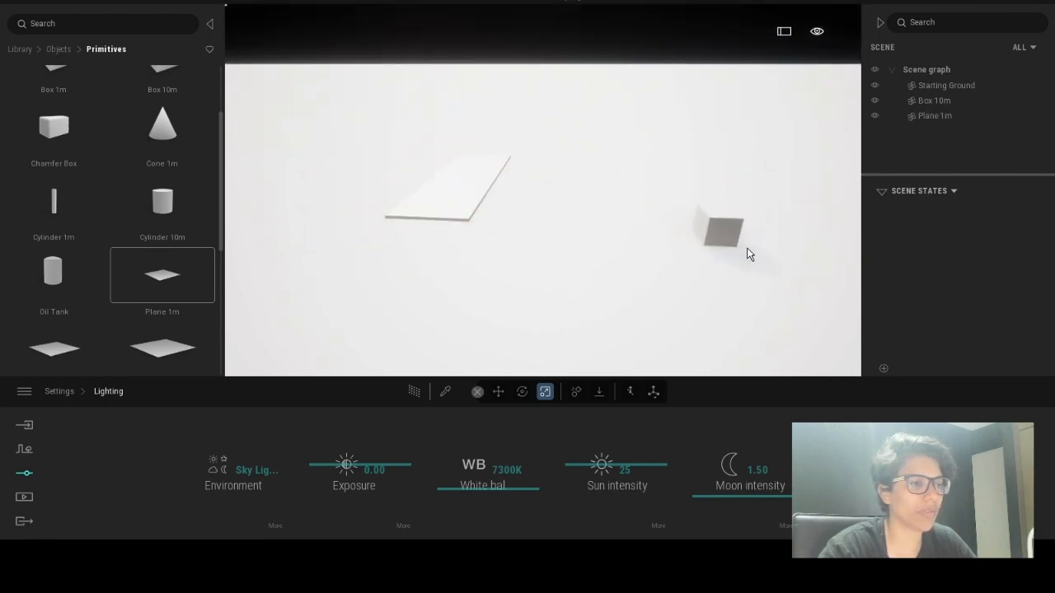
{"action": "left_click", "coordinate": [730, 242]}
{"action": "right_click_drag", "start_coordinate": [575, 231], "coordinate": [384, 223]}
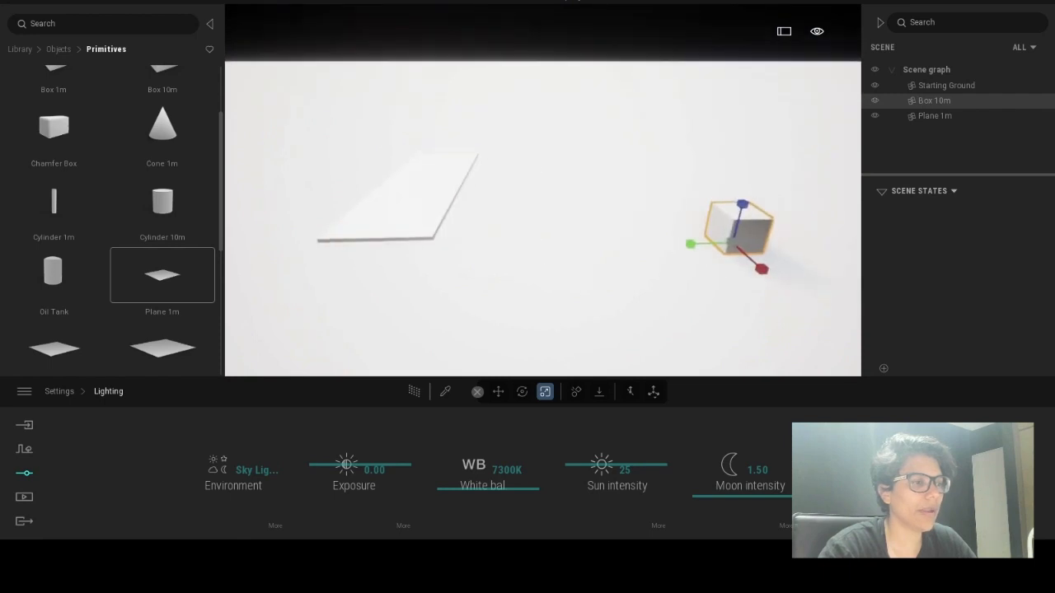
Pick the plane's MI_Base material and replace its color texture with LOGO.png
{"action": "left_click", "coordinate": [418, 212]}
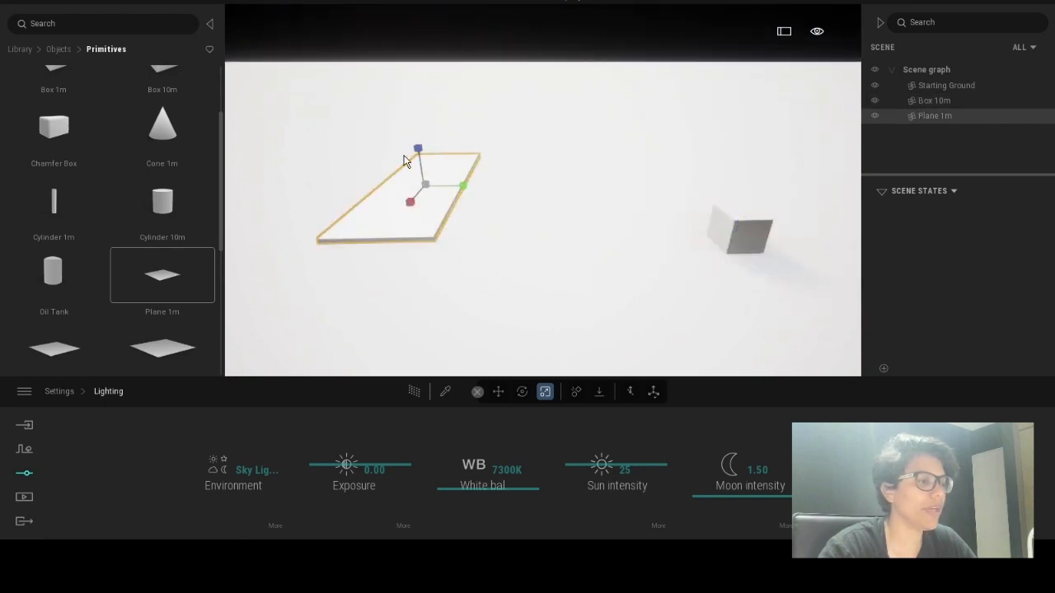
{"action": "left_click", "coordinate": [445, 391]}
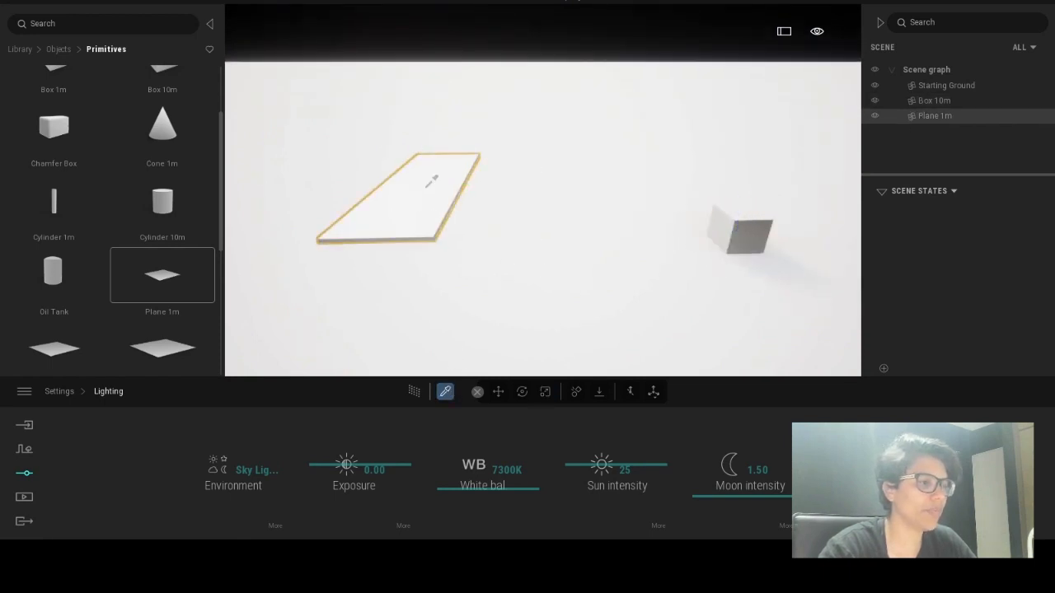
{"action": "left_click", "coordinate": [427, 187]}
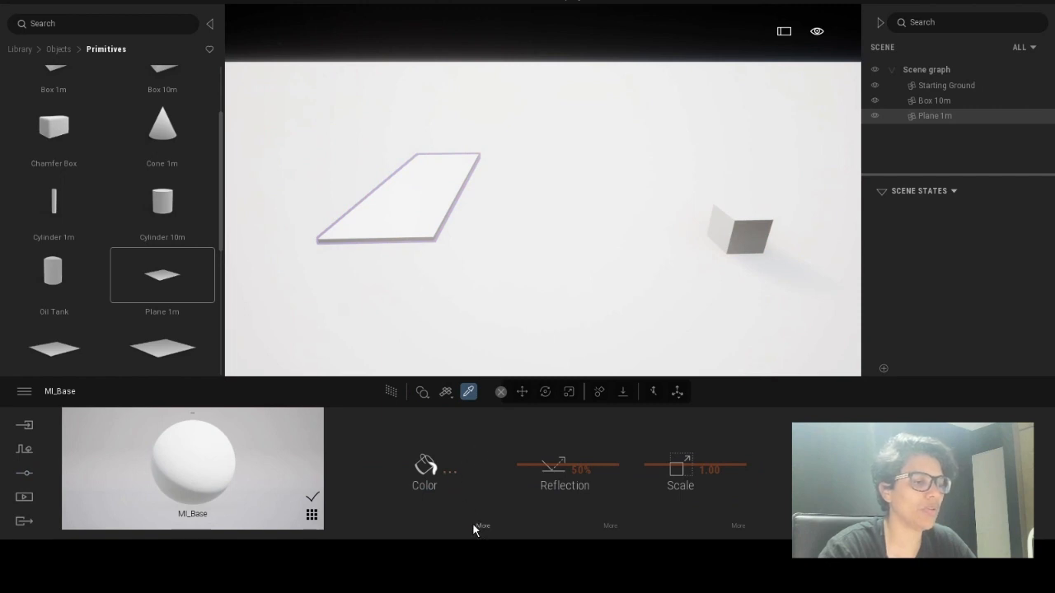
{"action": "left_click", "coordinate": [475, 524]}
{"action": "right_click", "coordinate": [452, 462]}
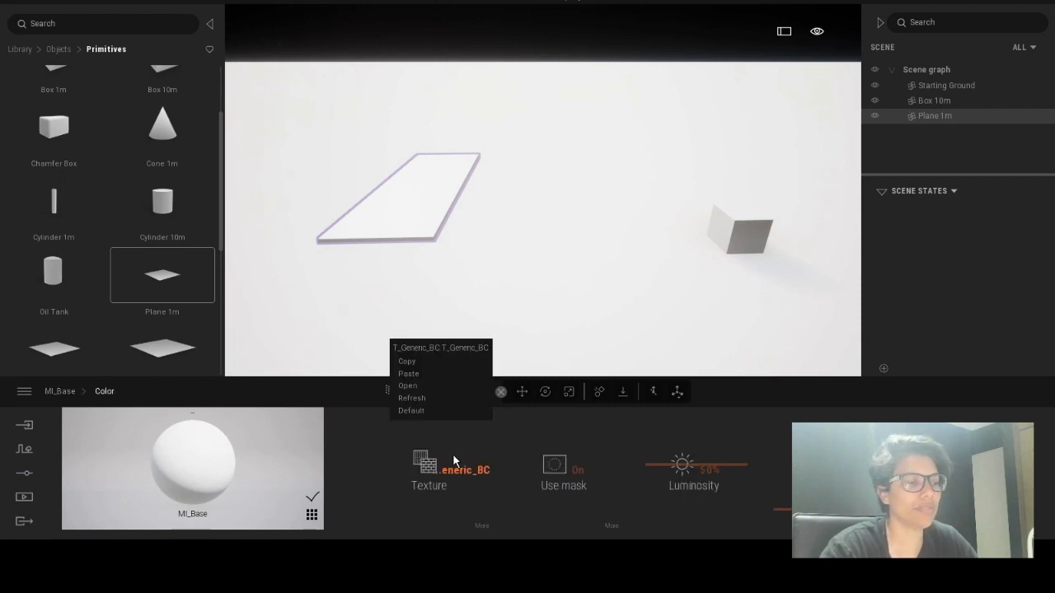
{"action": "left_click", "coordinate": [413, 376]}
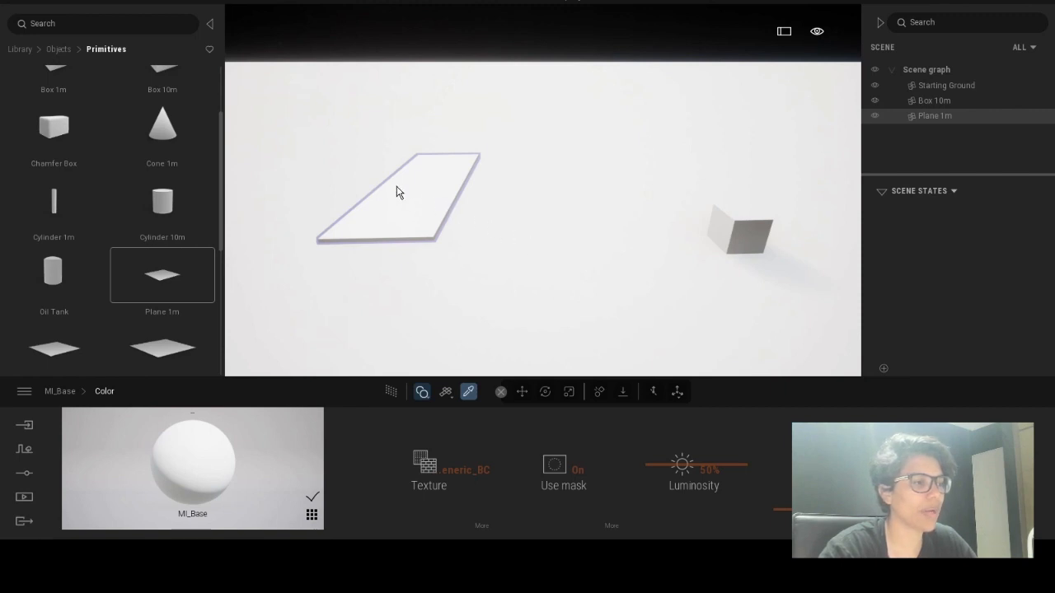
{"action": "left_click", "coordinate": [439, 195]}
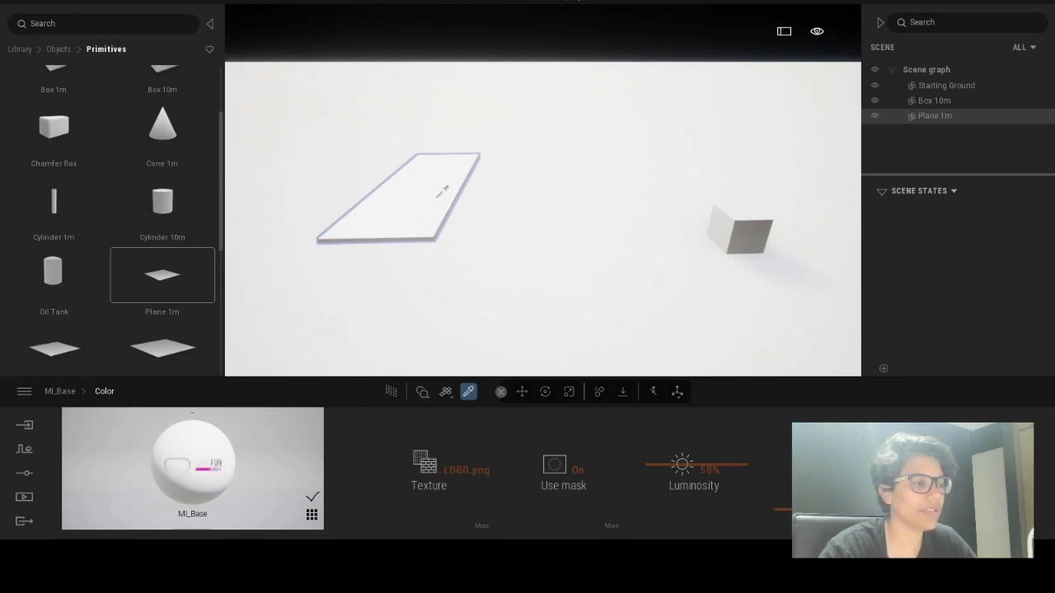
{"action": "middle_click_drag", "start_coordinate": [432, 199], "coordinate": [511, 213]}
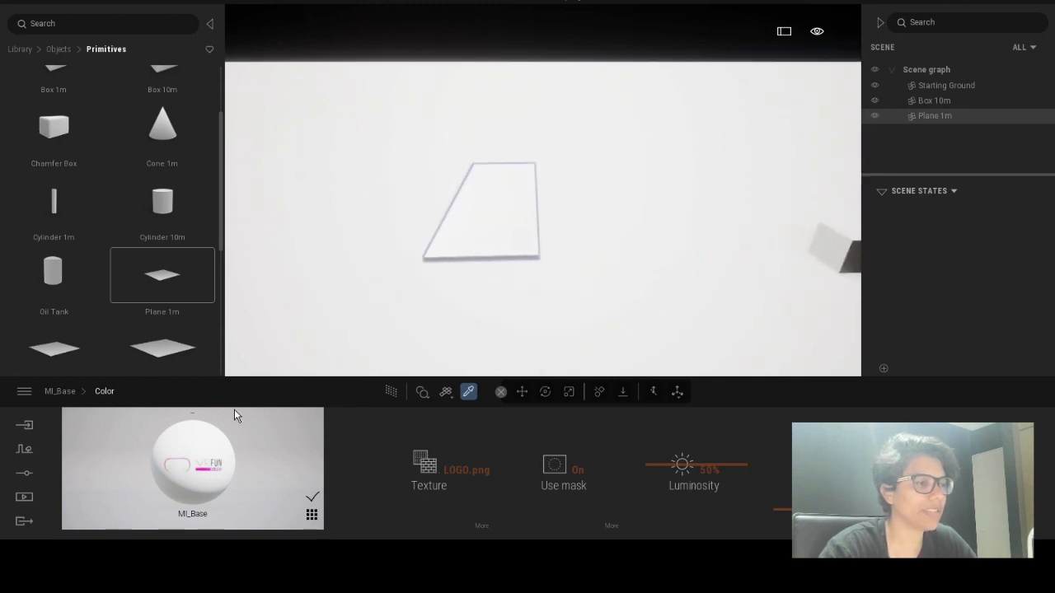
{"action": "scroll", "coordinate": [429, 239], "scroll_direction": "up", "scroll_amount": 3}
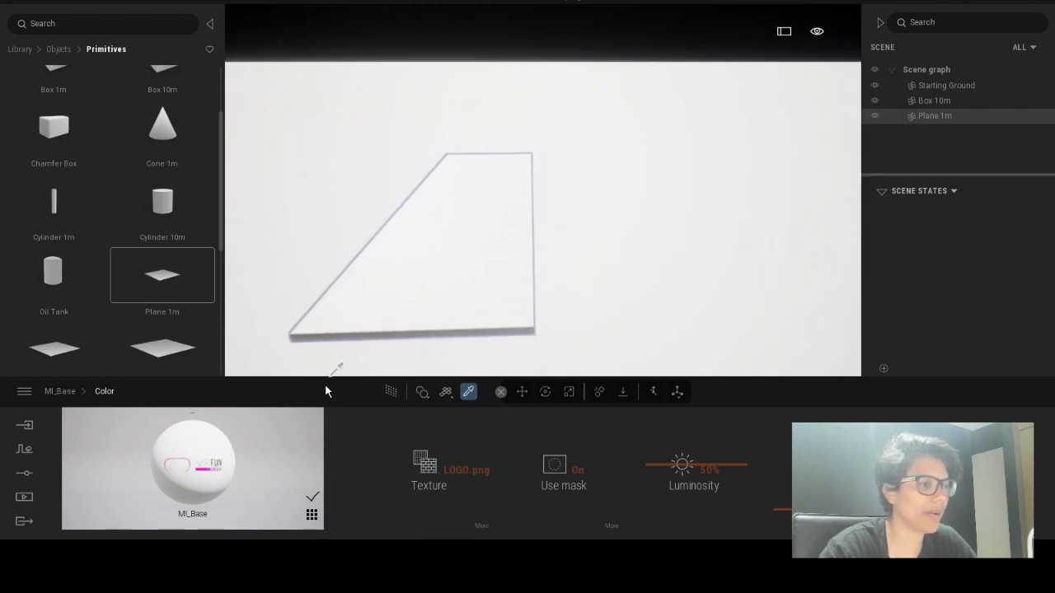
{"action": "scroll", "coordinate": [498, 231], "scroll_direction": "down", "scroll_amount": 3}
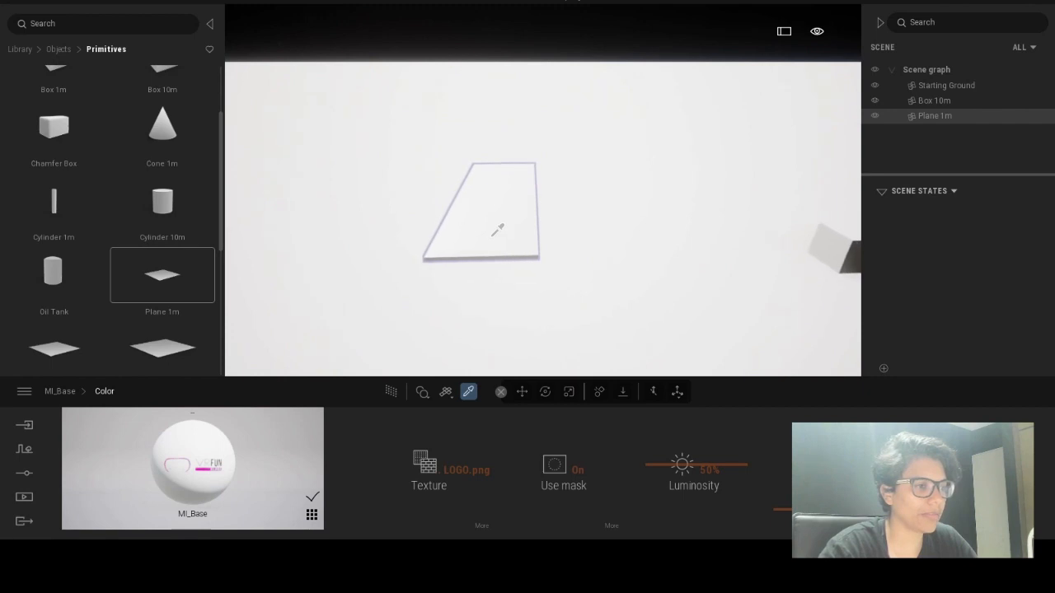
Enlarge the plane uniformly so that it spans a larger area of the ground beside the box
{"action": "left_click", "coordinate": [494, 233]}
{"action": "left_click_drag", "start_coordinate": [534, 199], "coordinate": [482, 147]}
{"action": "scroll", "coordinate": [471, 129], "scroll_direction": "up", "scroll_amount": 3}
{"action": "scroll", "coordinate": [464, 164], "scroll_direction": "down", "scroll_amount": 4}
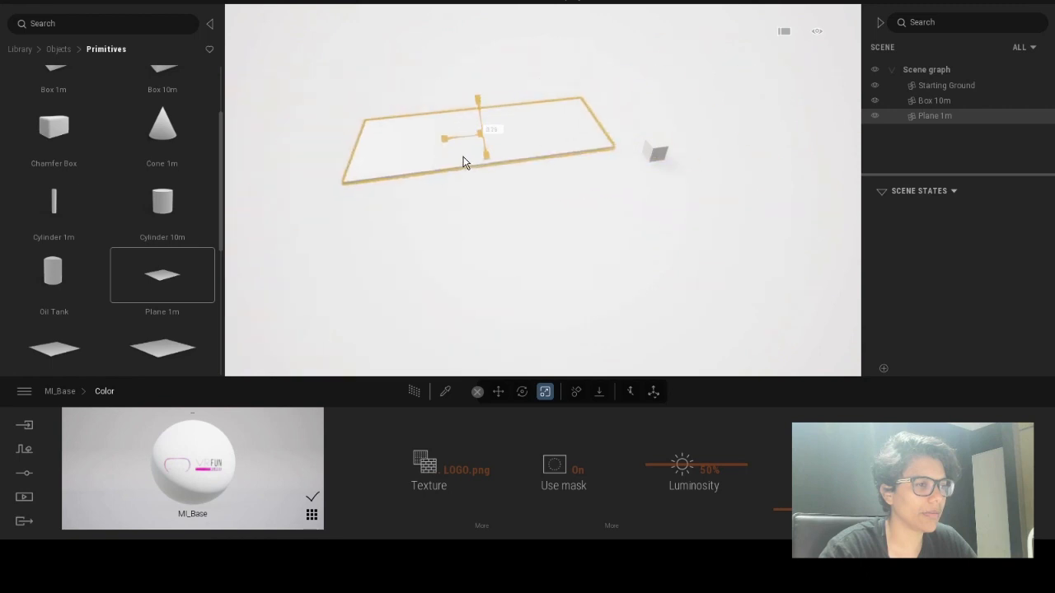
{"action": "scroll", "coordinate": [457, 140], "scroll_direction": "up", "scroll_amount": 1}
{"action": "scroll", "coordinate": [459, 136], "scroll_direction": "up", "scroll_amount": 2}
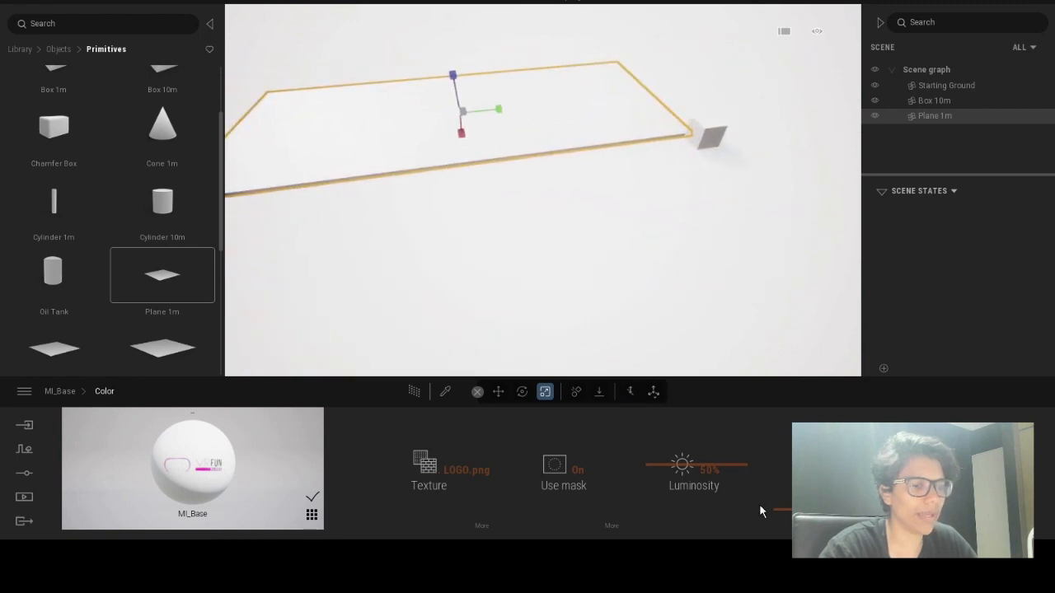
Pick the plane's logo material and set its texture scale to 0.55
{"action": "left_click", "coordinate": [445, 391]}
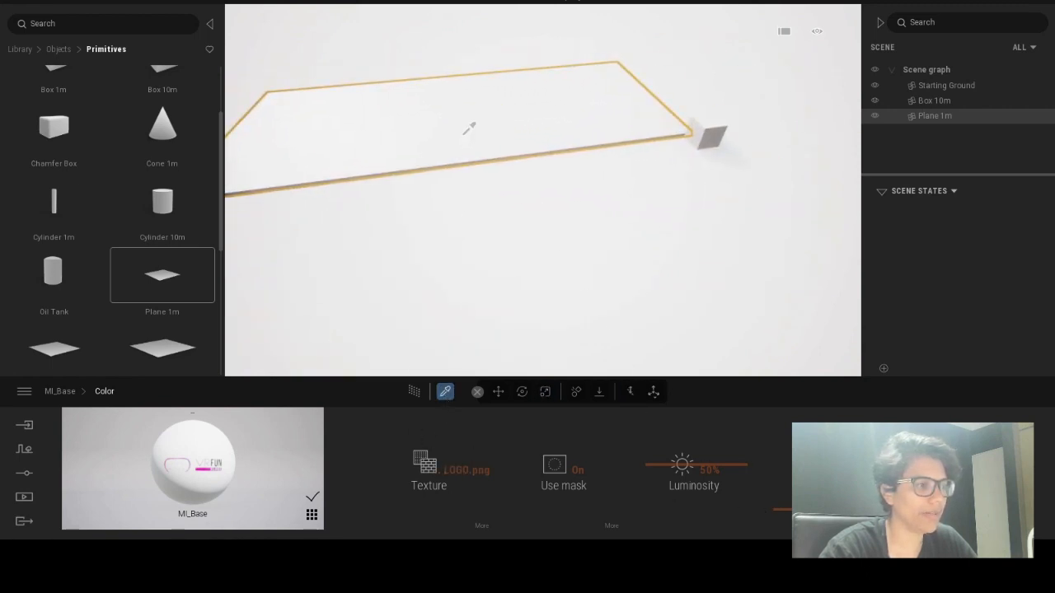
{"action": "left_click", "coordinate": [417, 121]}
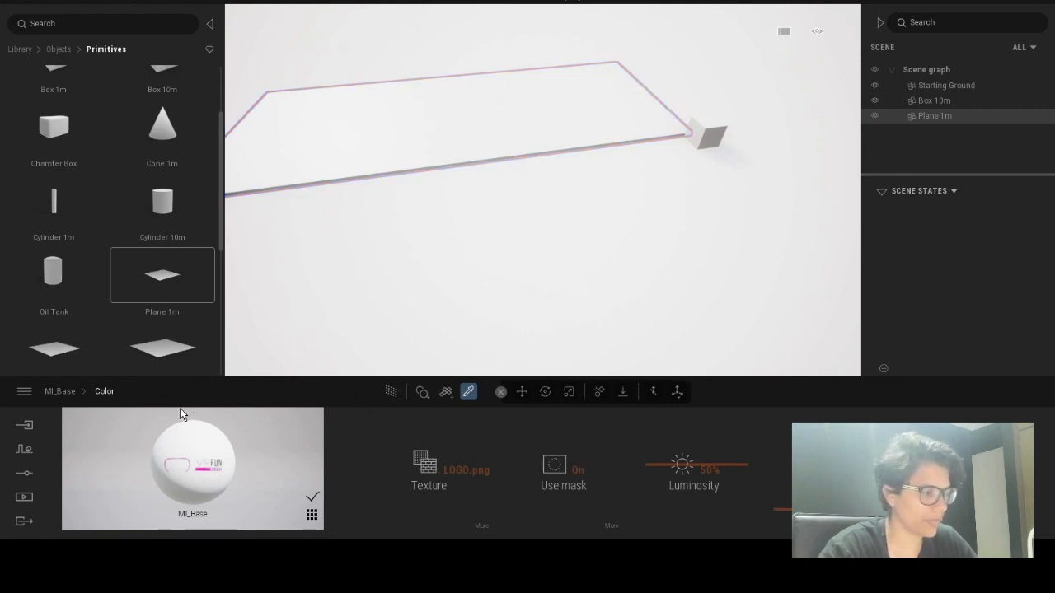
{"action": "left_click", "coordinate": [72, 391]}
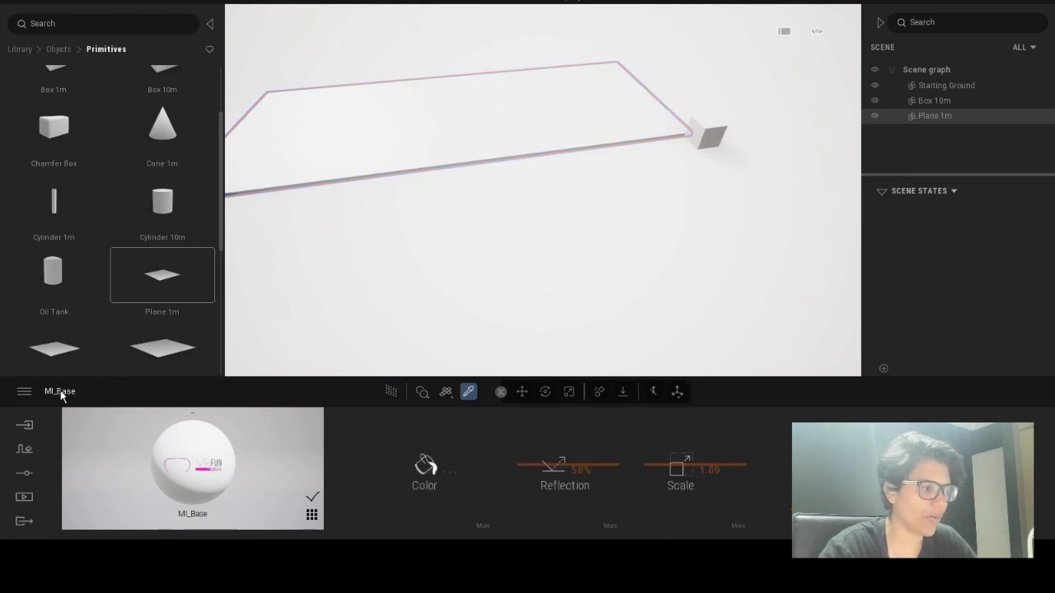
{"action": "left_click_drag", "start_coordinate": [653, 462], "coordinate": [659, 487]}
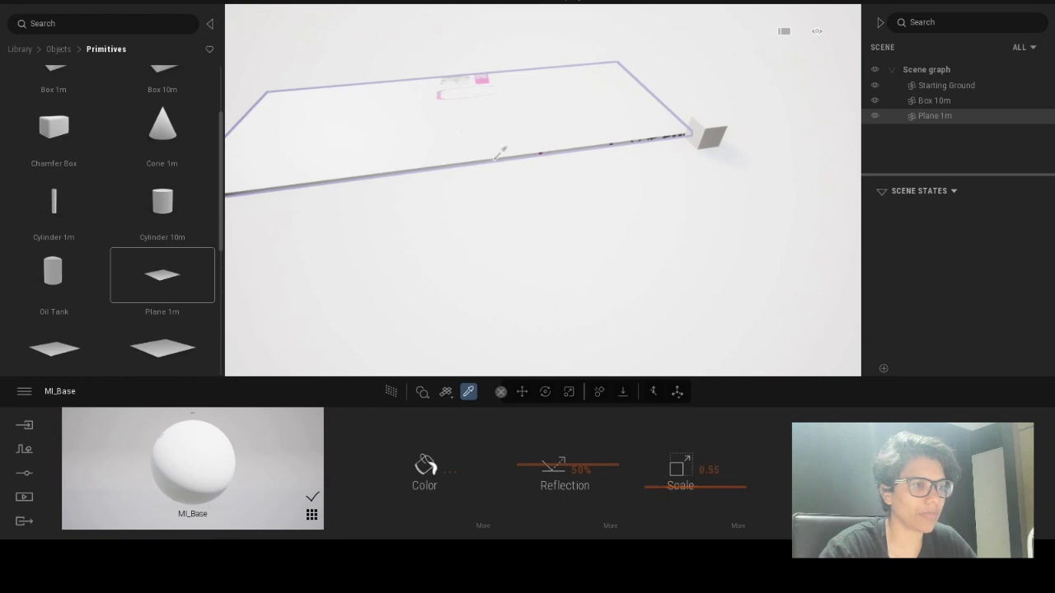
Scale the plane up along its red axis to widen the surface carrying the logo
{"action": "middle_click_drag", "start_coordinate": [497, 156], "coordinate": [473, 147]}
{"action": "key", "text": "r"}
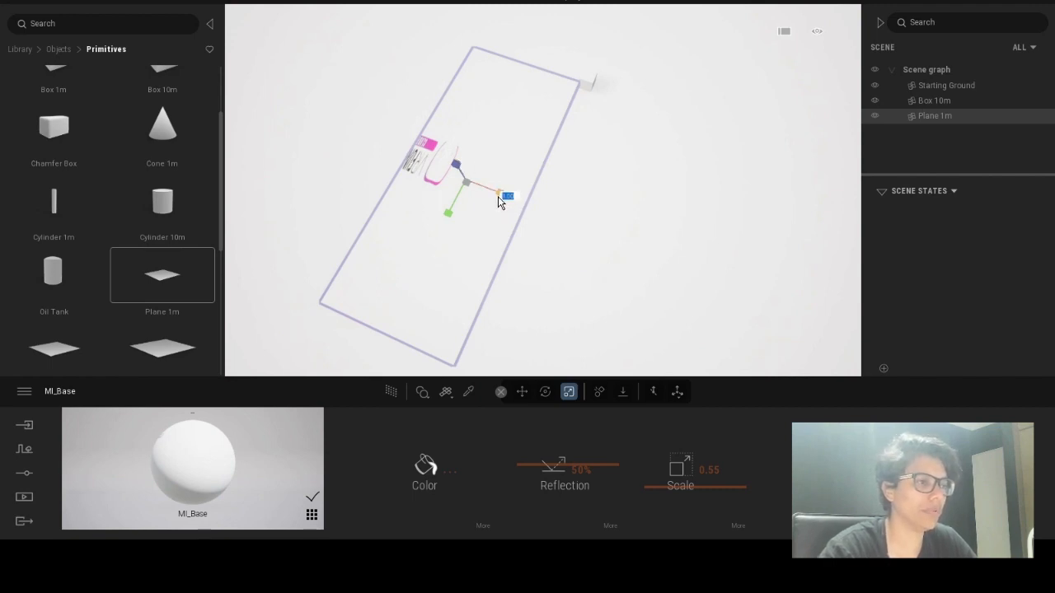
{"action": "left_click_drag", "start_coordinate": [498, 196], "coordinate": [624, 254]}
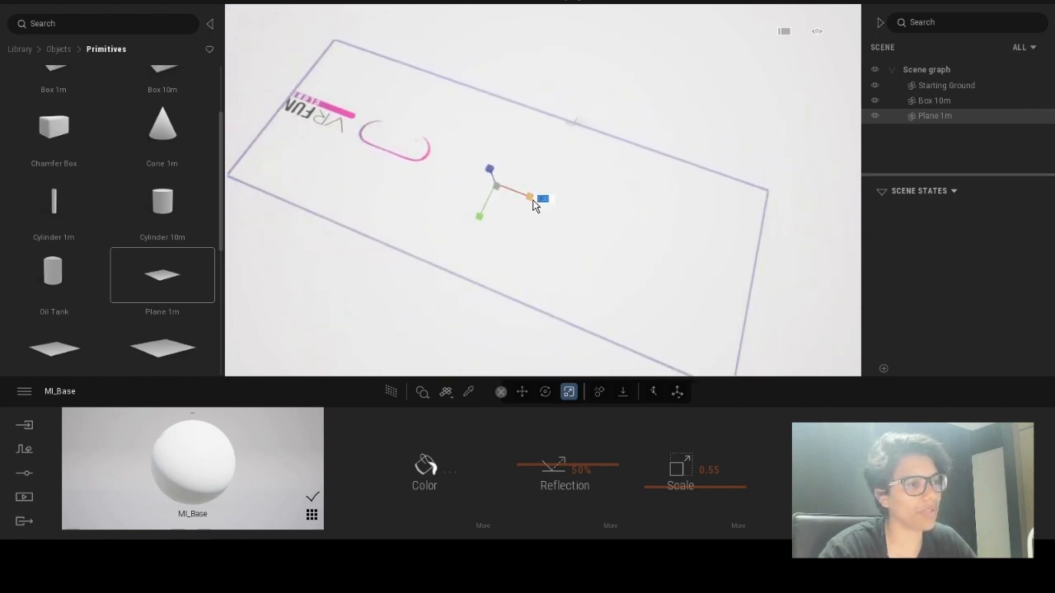
{"action": "mouse_move", "coordinate": [533, 205]}
{"action": "left_mouse_down"}
{"action": "mouse_move", "coordinate": [555, 214]}
{"action": "mouse_move", "coordinate": [546, 210]}
{"action": "left_mouse_up"}
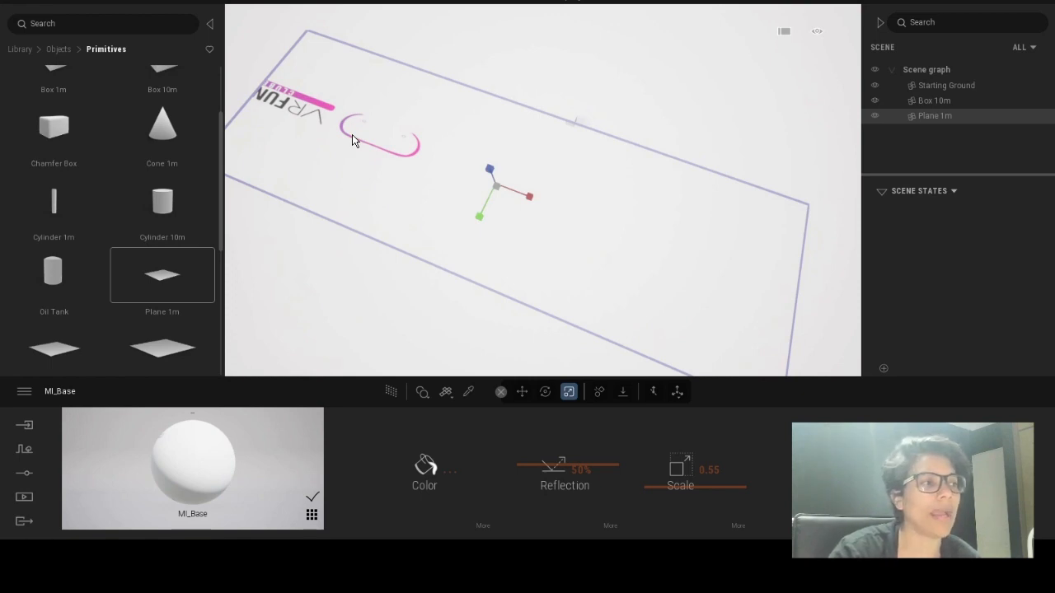
Set Stretch on X to 1.64 for the plane's logo texture
{"action": "left_click", "coordinate": [736, 526]}
{"action": "left_click", "coordinate": [688, 488]}
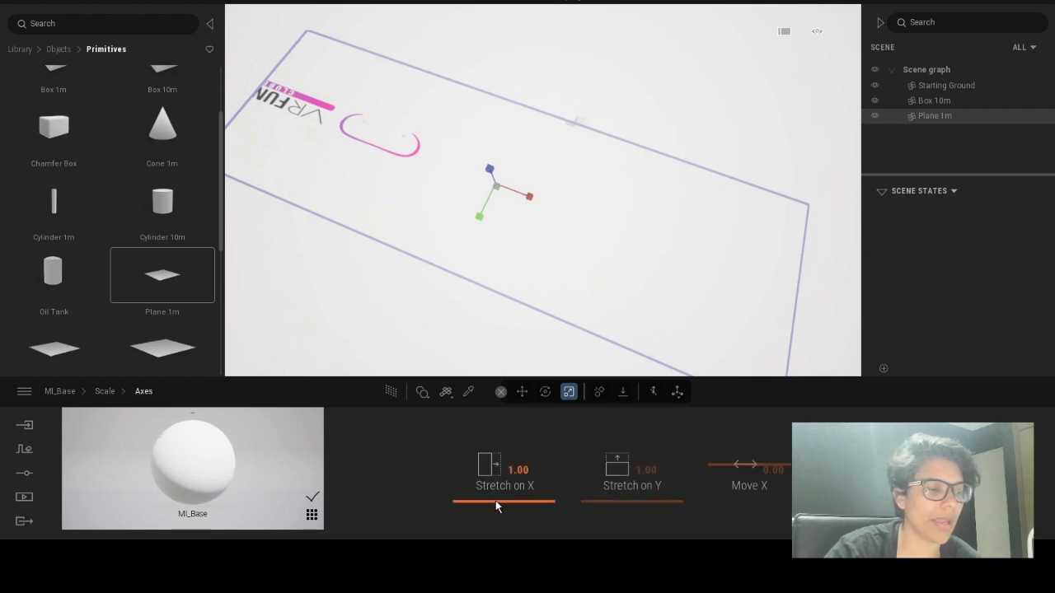
{"action": "left_click_drag", "start_coordinate": [497, 502], "coordinate": [489, 500]}
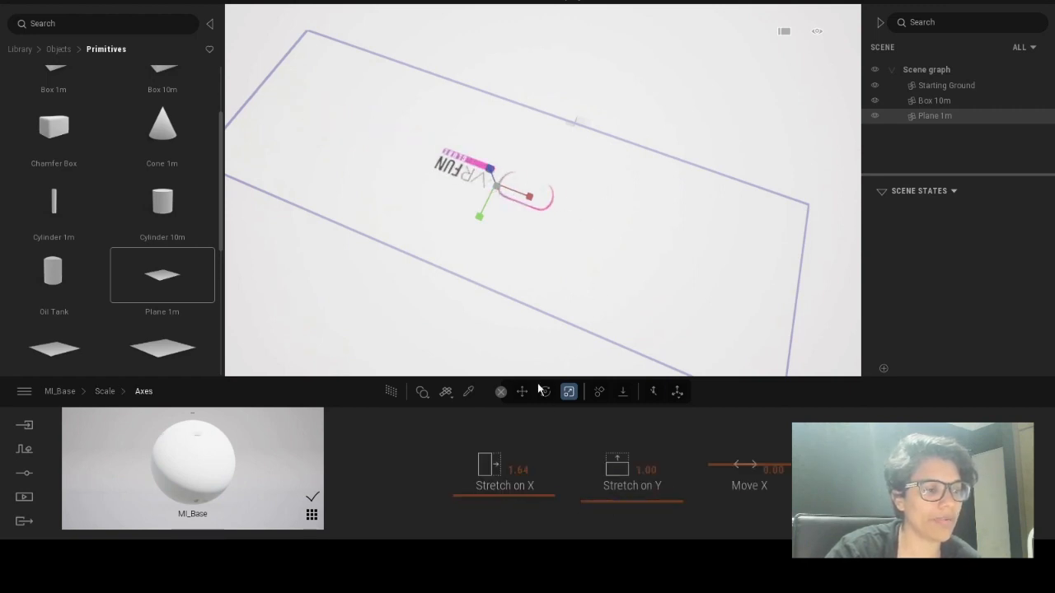
Return to the plane material's main settings and reopen the axes options of its texture scale
{"action": "left_click", "coordinate": [102, 391]}
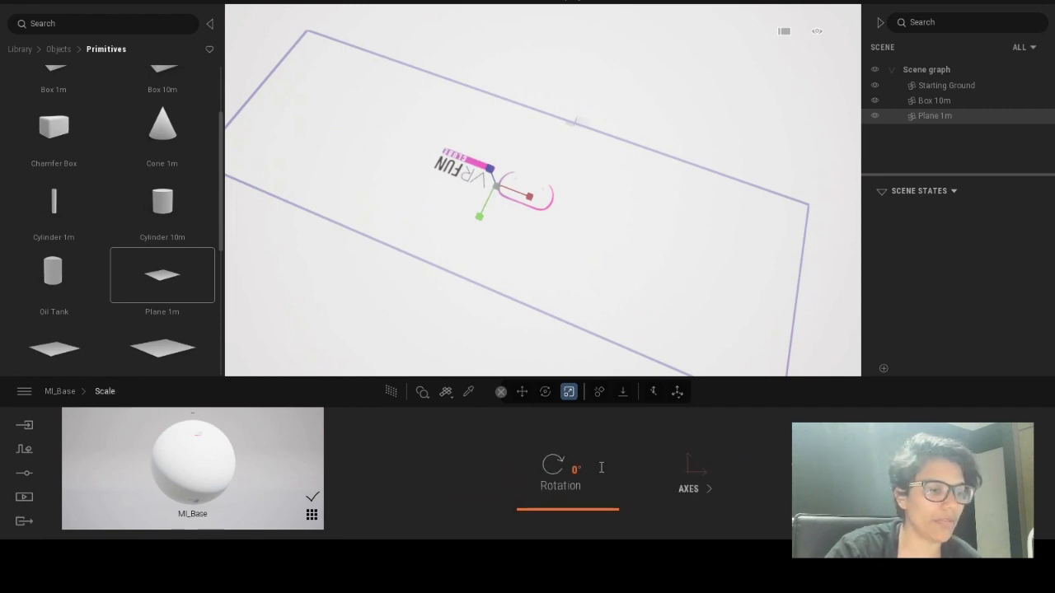
{"action": "left_click", "coordinate": [59, 392]}
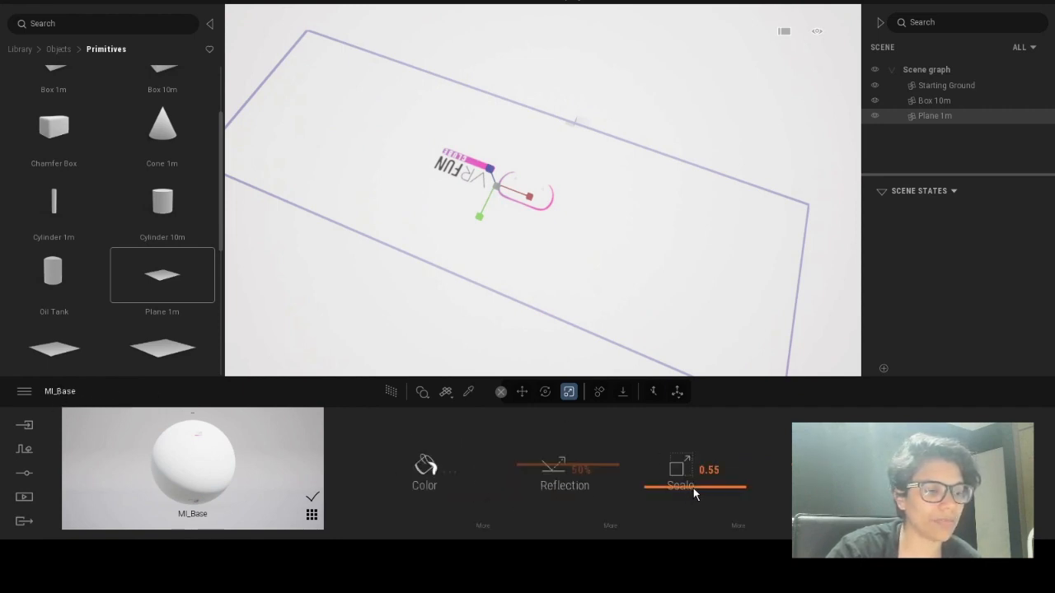
{"action": "left_click", "coordinate": [738, 526]}
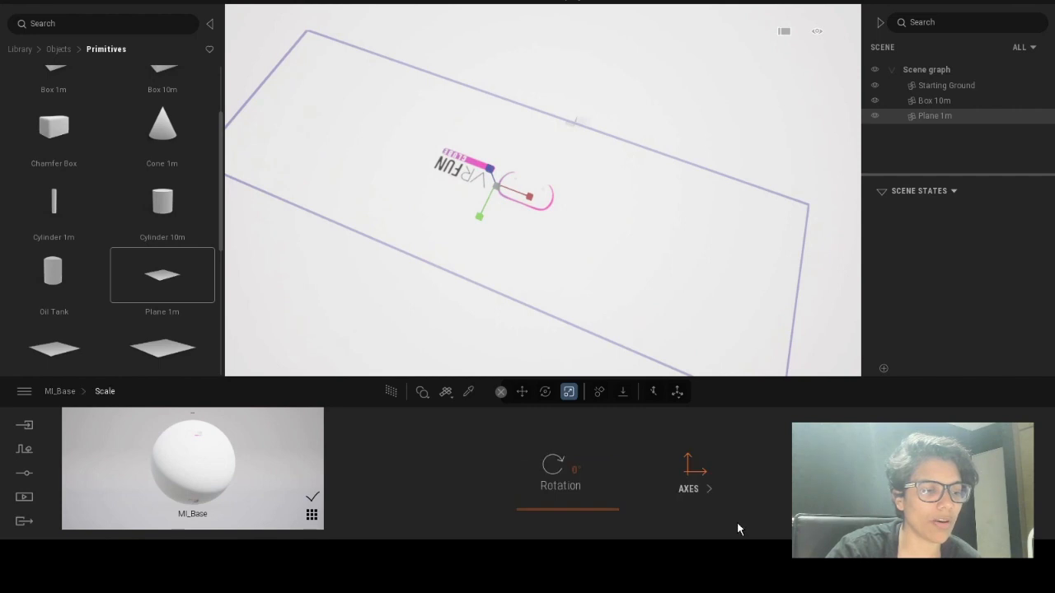
{"action": "left_click", "coordinate": [695, 474]}
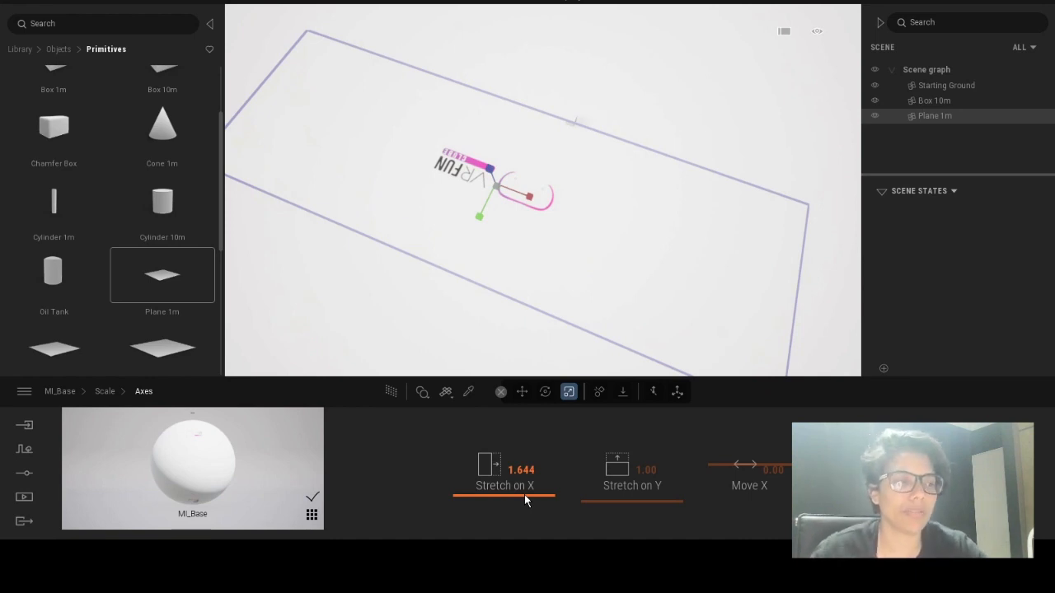
Set Stretch on X of the plane's logo texture to 1.72
{"action": "left_click_drag", "start_coordinate": [524, 495], "coordinate": [518, 496]}
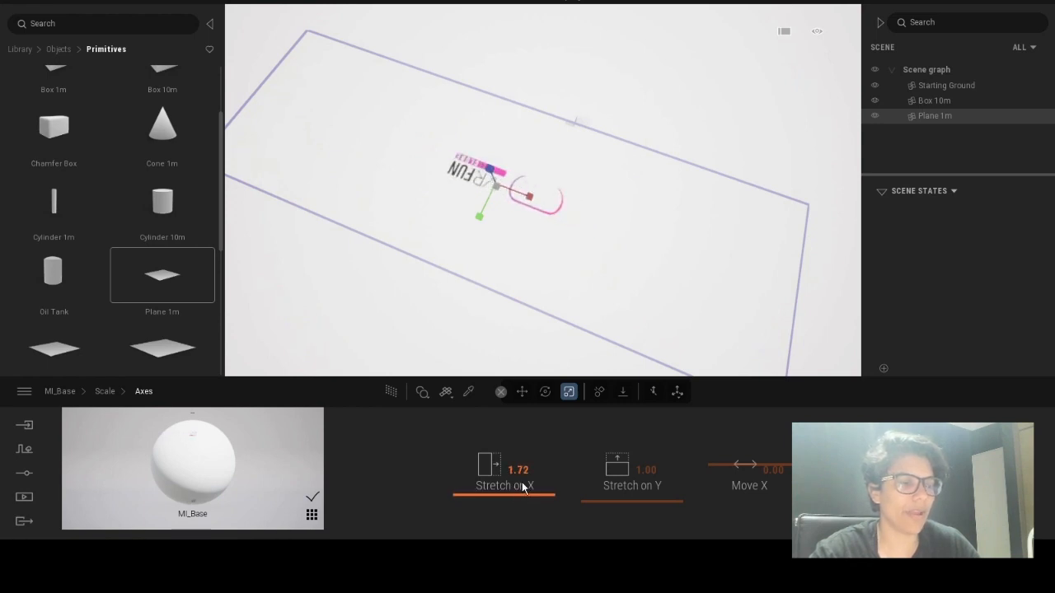
{"action": "left_click", "coordinate": [521, 469]}
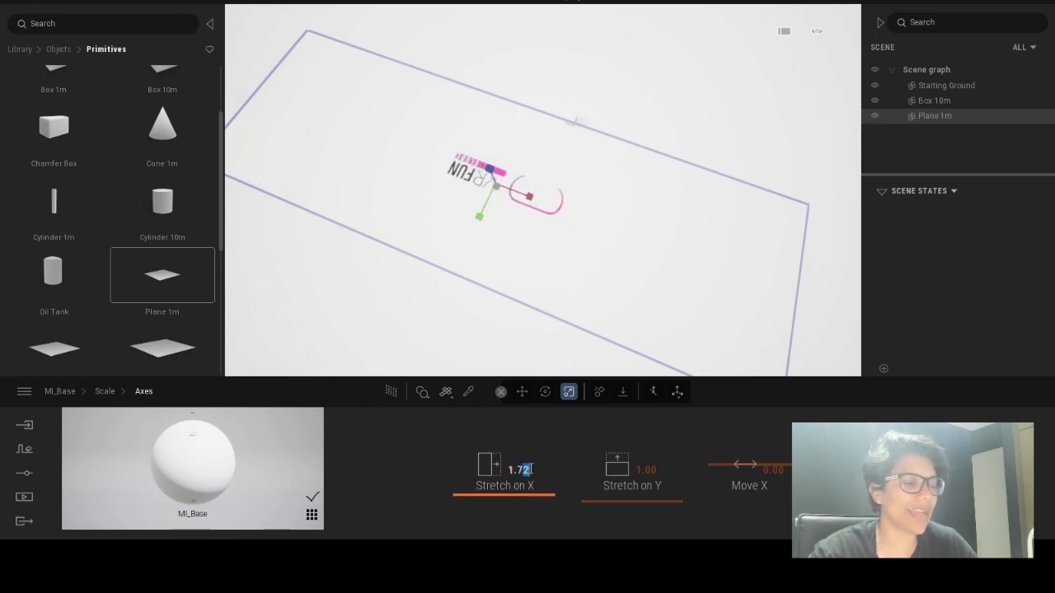
{"action": "left_click_drag", "start_coordinate": [526, 469], "coordinate": [531, 469]}
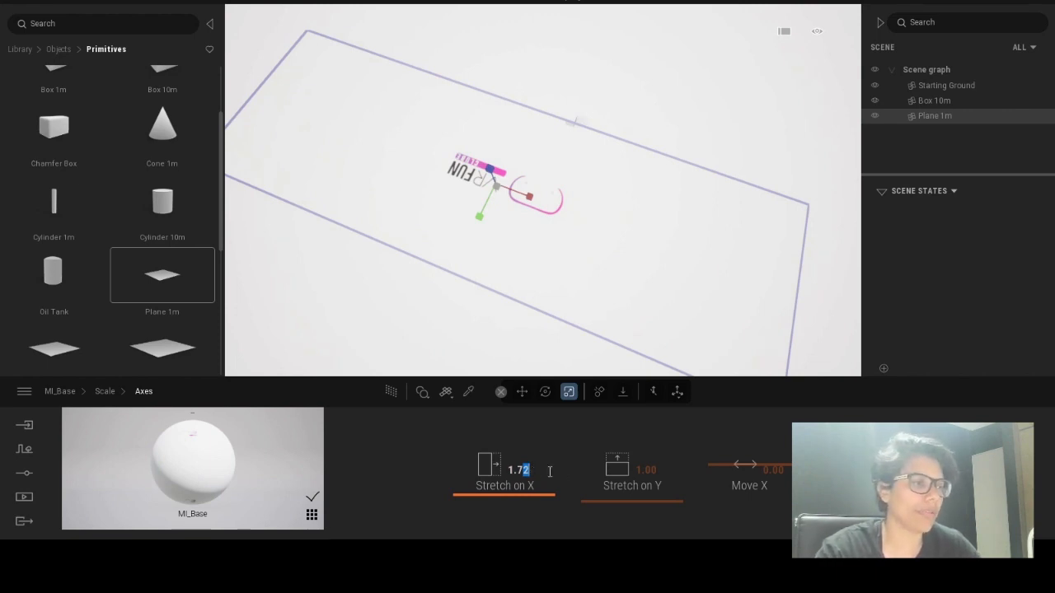
{"action": "key", "text": "Return"}
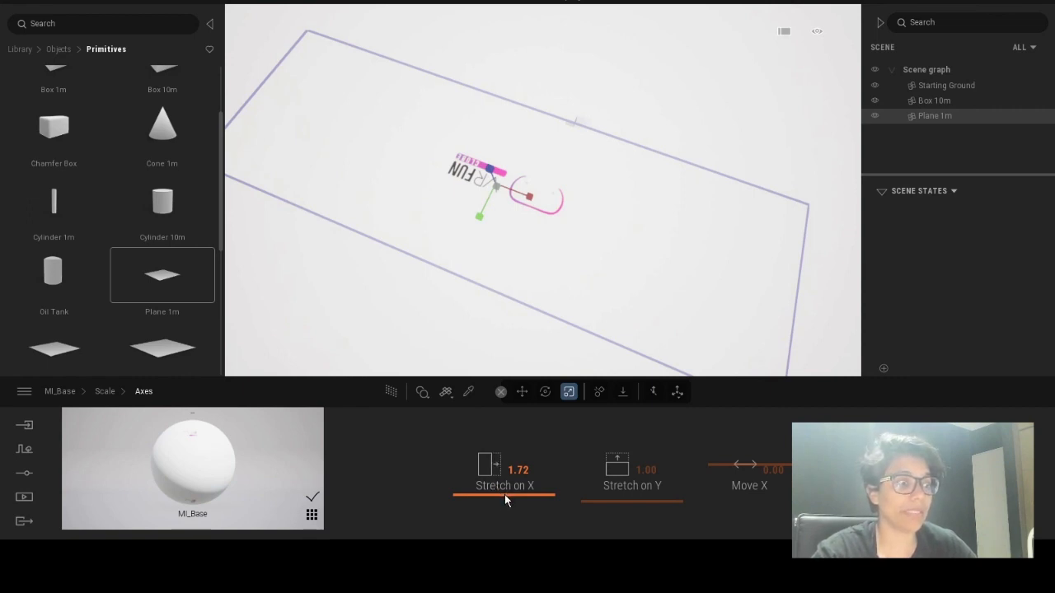
Reposition the logo on the plane by adjusting Stretch on X to 1.06 and Move X to 0.08
{"action": "mouse_move", "coordinate": [504, 495]}
{"action": "left_mouse_down"}
{"action": "mouse_move", "coordinate": [492, 434]}
{"action": "mouse_move", "coordinate": [490, 501]}
{"action": "left_mouse_up"}
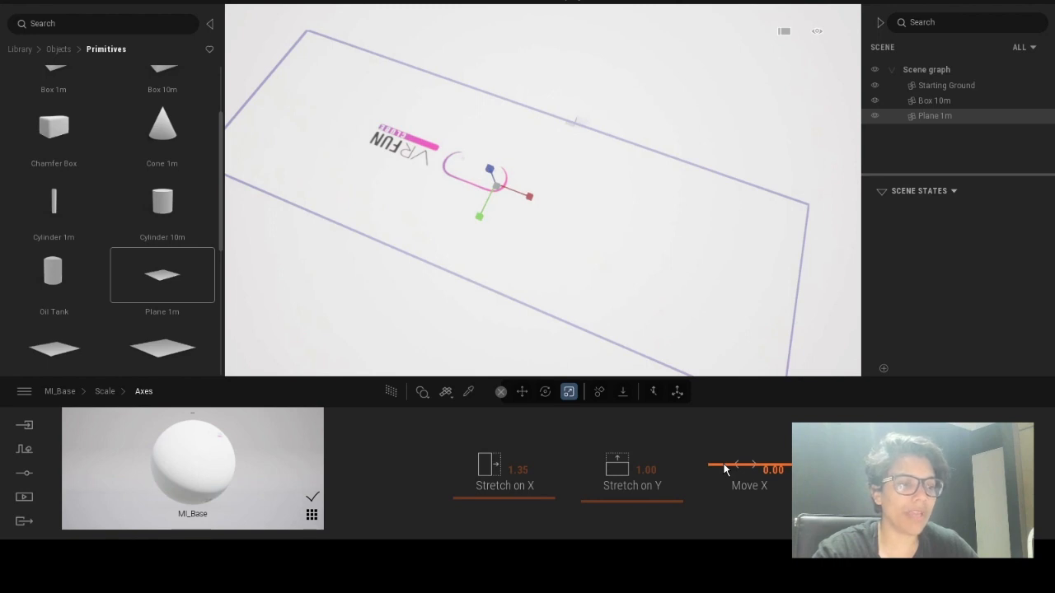
{"action": "left_click_drag", "start_coordinate": [725, 470], "coordinate": [722, 468]}
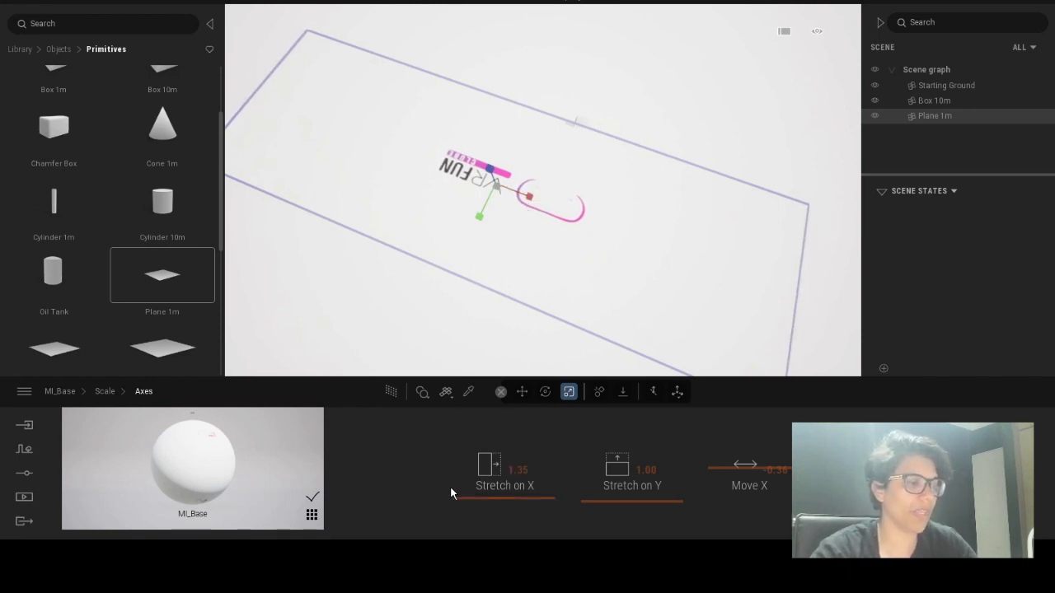
{"action": "left_click_drag", "start_coordinate": [523, 498], "coordinate": [521, 500]}
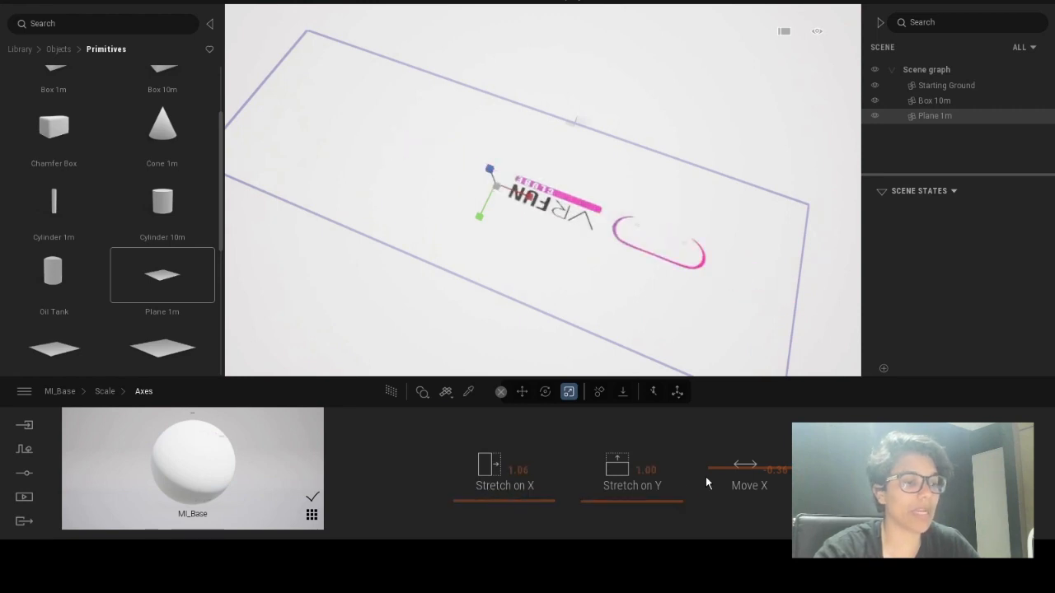
{"action": "left_click_drag", "start_coordinate": [745, 470], "coordinate": [736, 464]}
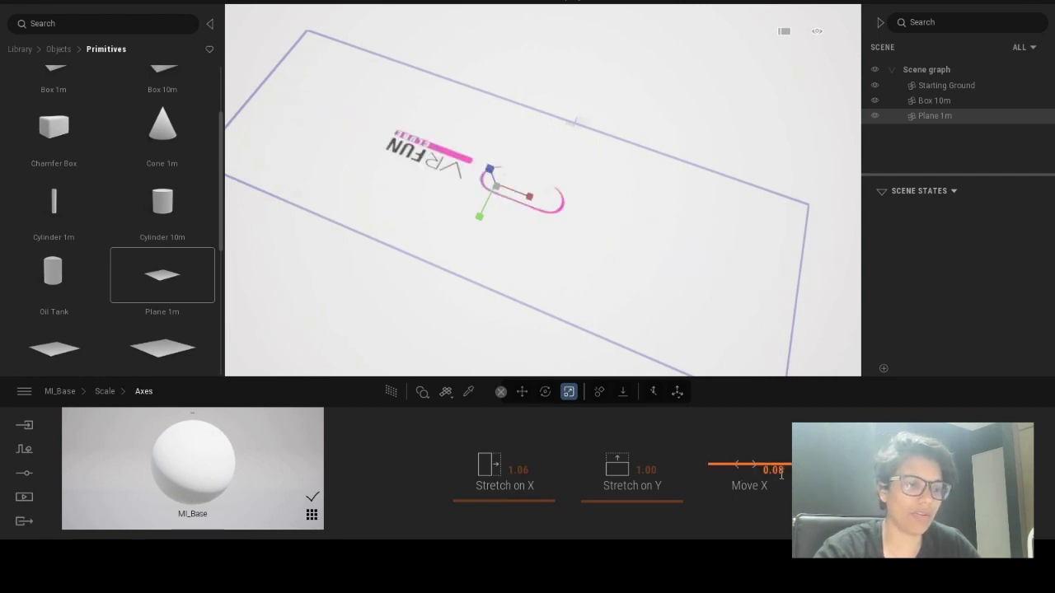
Try Move X values of 0.05 and 0.08 to shift the logo along the plane
{"action": "left_click", "coordinate": [786, 471]}
{"action": "key", "text": "BackSpace"}
{"action": "type", "text": "5"}
{"action": "key", "text": "Return"}
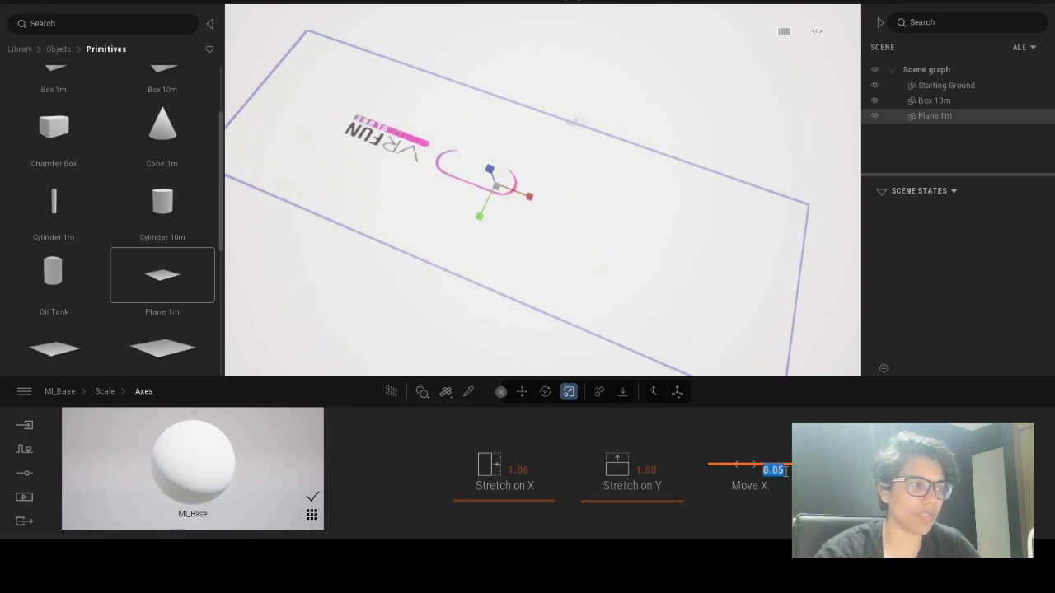
{"action": "left_click", "coordinate": [786, 471]}
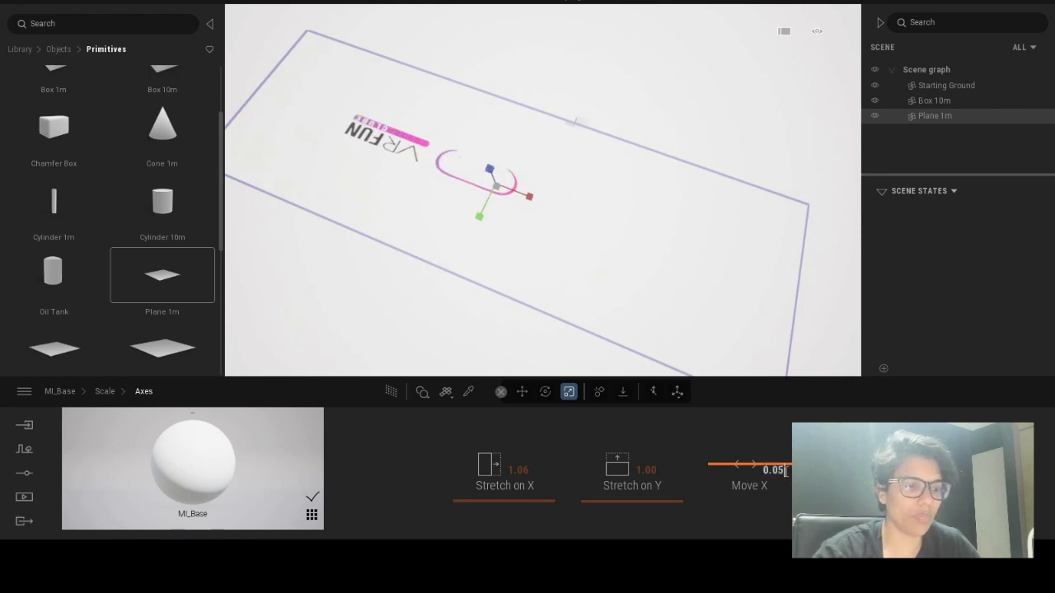
{"action": "key", "text": "BackSpace"}
{"action": "type", "text": "8"}
{"action": "key", "text": "Return"}
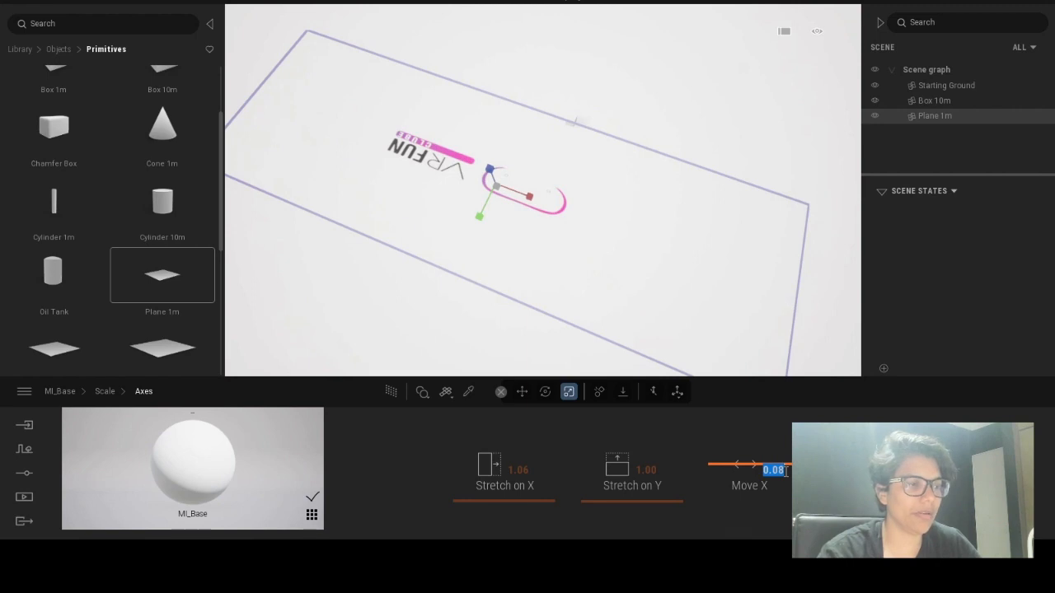
Increase Move X of the logo texture to 0.09 and finally to 0.10
{"action": "left_click", "coordinate": [785, 472]}
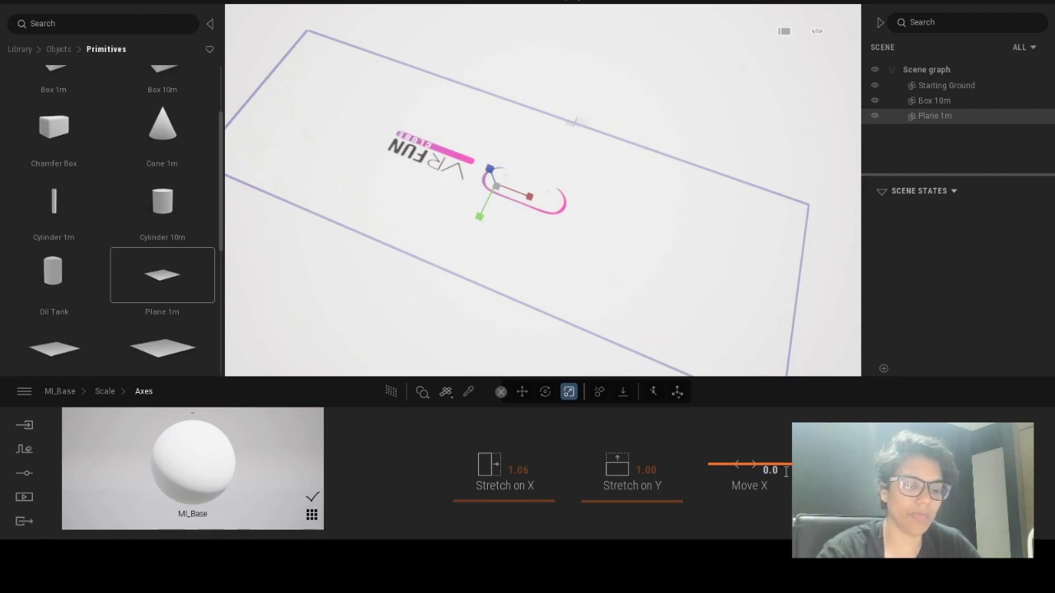
{"action": "type", "text": "9"}
{"action": "key", "text": "Return"}
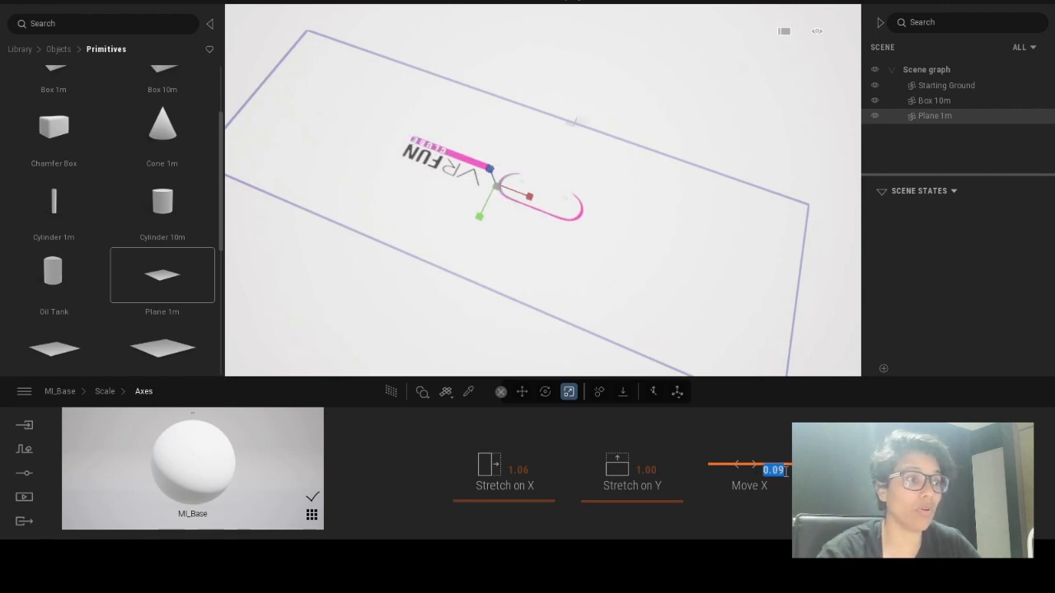
{"action": "left_click", "coordinate": [786, 471]}
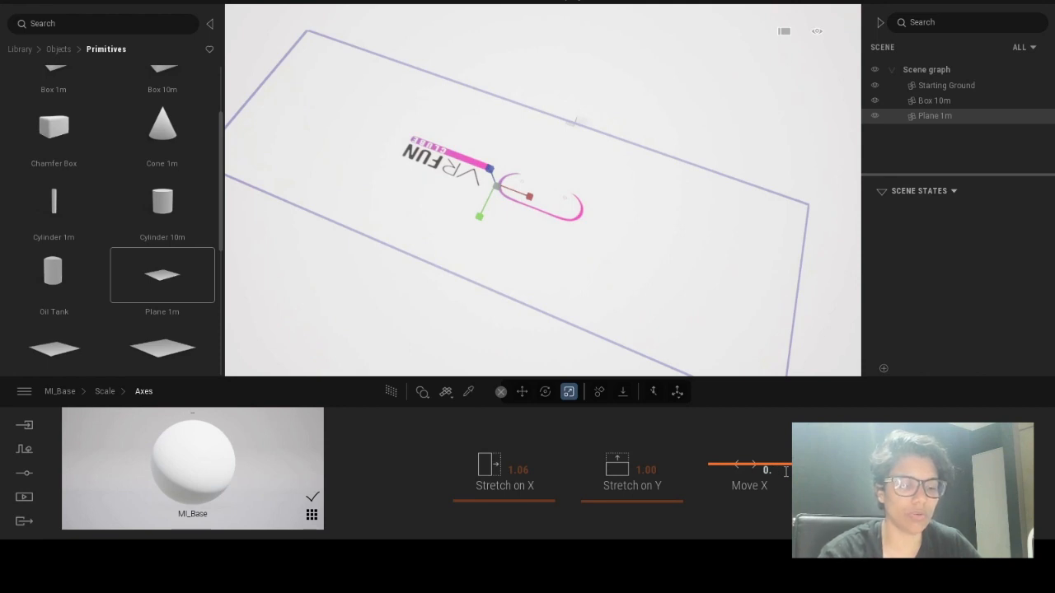
{"action": "type", "text": "10"}
{"action": "key", "text": "Return"}
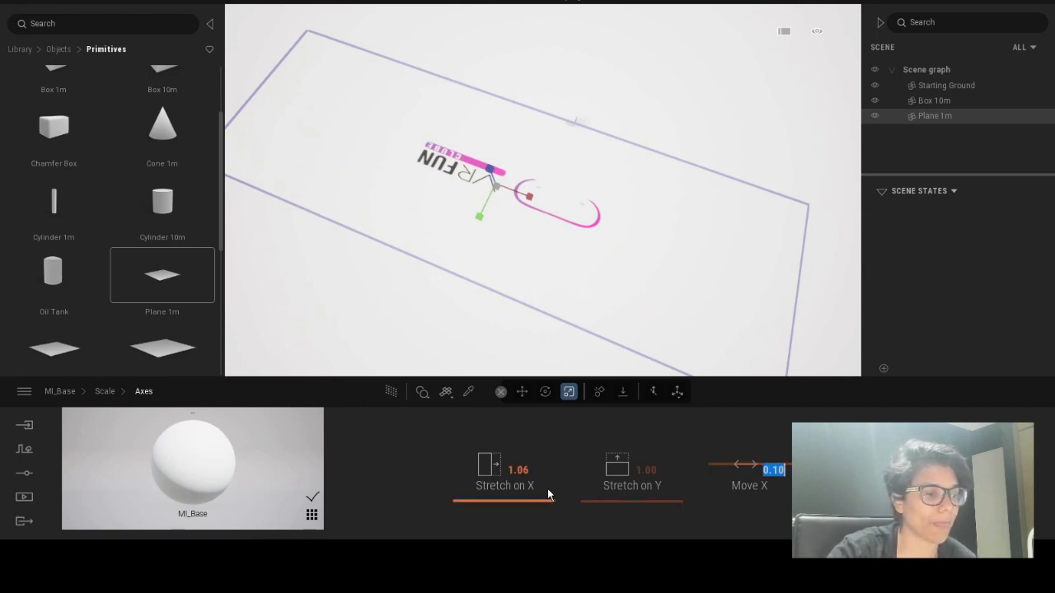
Set Stretch on X of the logo texture to 1.10
{"action": "left_click_drag", "start_coordinate": [517, 470], "coordinate": [533, 469]}
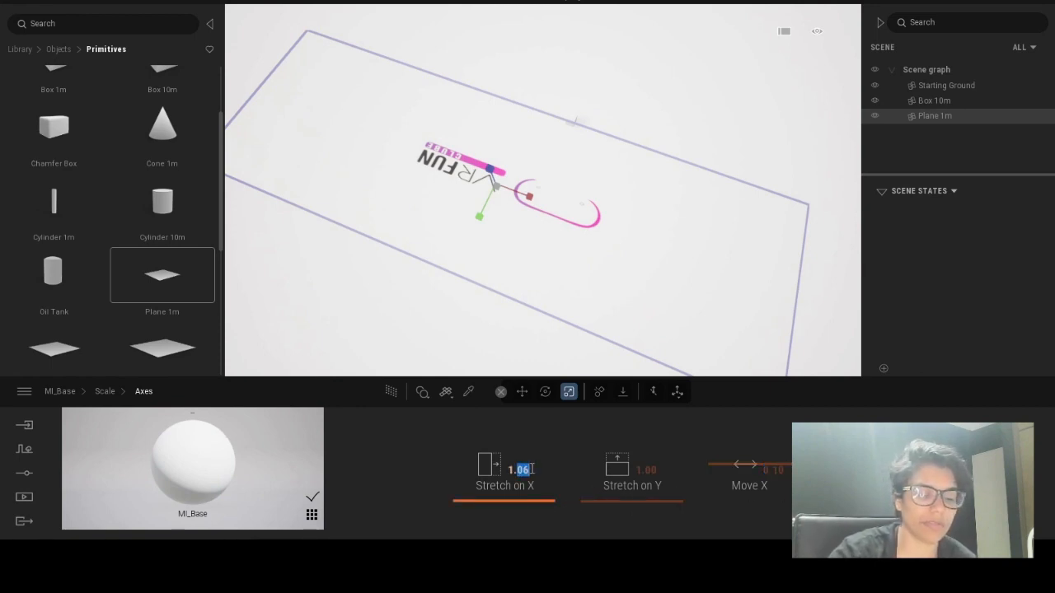
{"action": "type", "text": "10"}
{"action": "key", "text": "Return"}
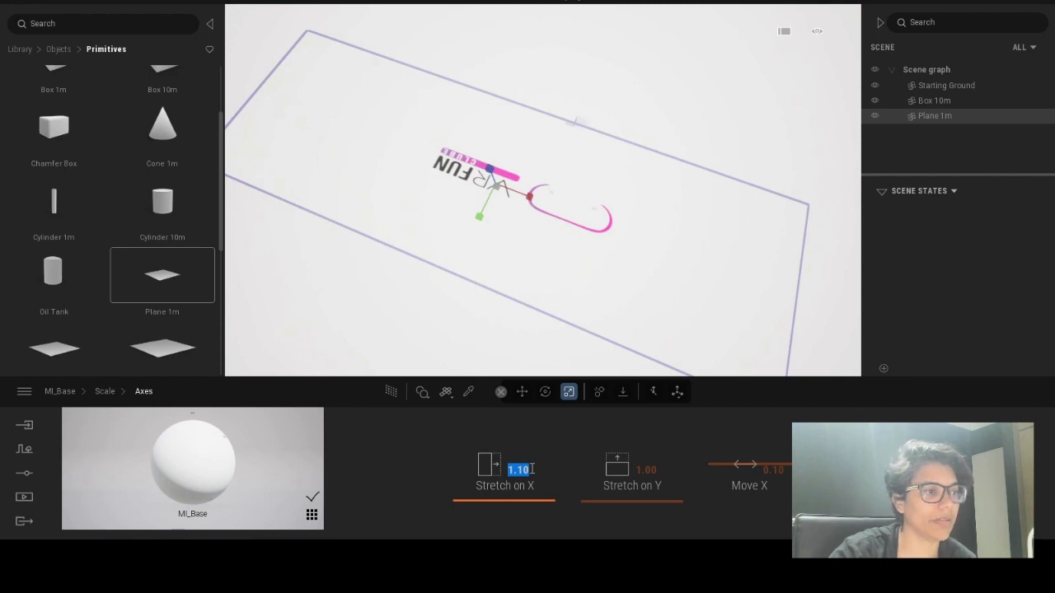
Try narrowing the plane along its red axis, finishing with it slightly wider around the logo
{"action": "right_click_drag", "start_coordinate": [511, 220], "coordinate": [491, 263]}
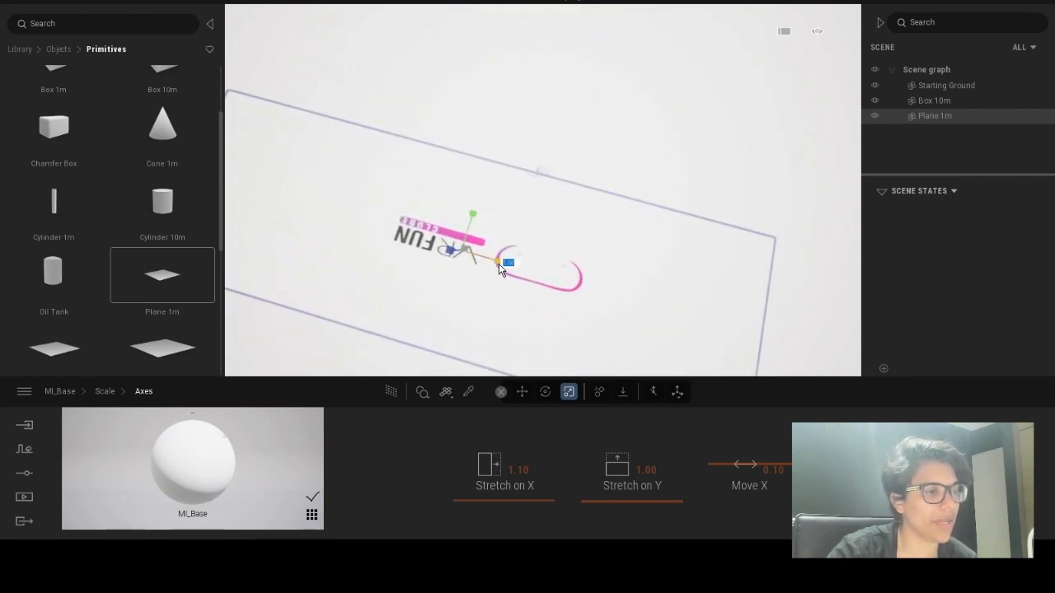
{"action": "scroll", "coordinate": [622, 270], "scroll_direction": "down", "scroll_amount": 3}
{"action": "left_click_drag", "start_coordinate": [518, 249], "coordinate": [447, 200]}
{"action": "key", "text": "ctrl+z"}
{"action": "left_click", "coordinate": [484, 232]}
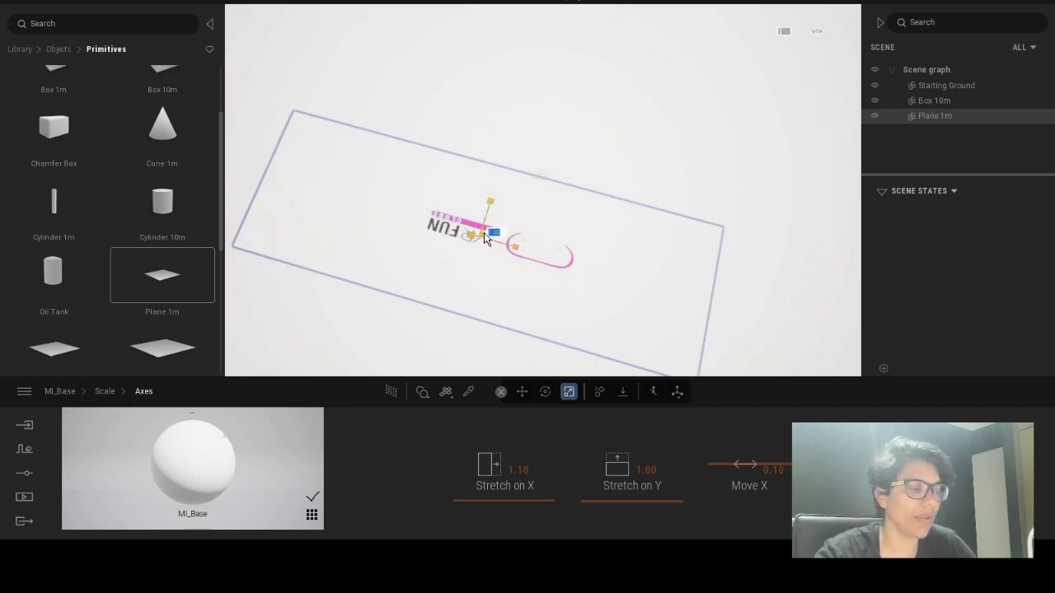
{"action": "left_click_drag", "start_coordinate": [517, 247], "coordinate": [341, 158]}
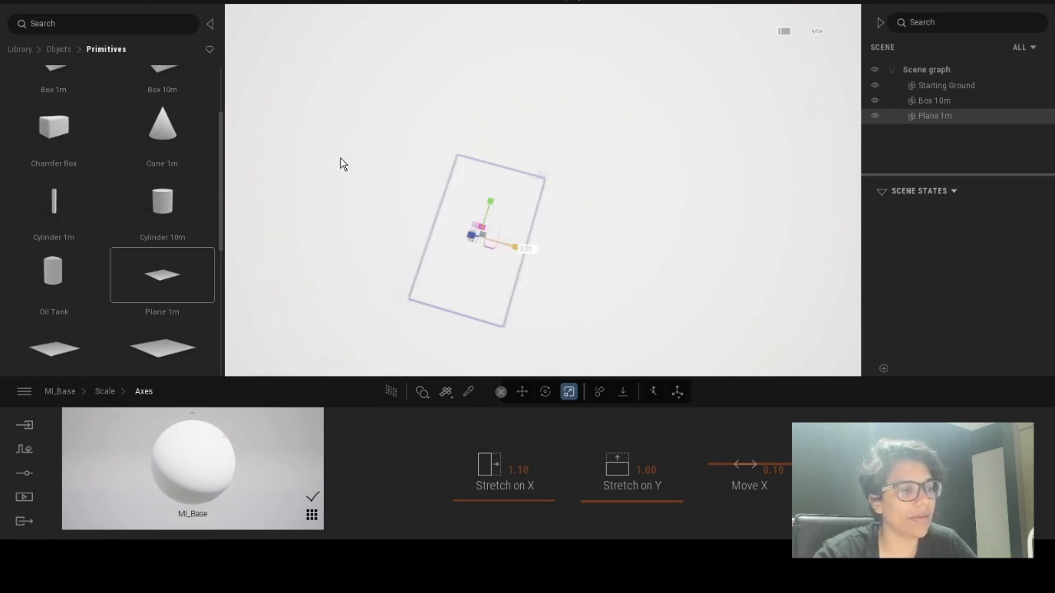
{"action": "left_click_drag", "start_coordinate": [340, 158], "coordinate": [547, 211]}
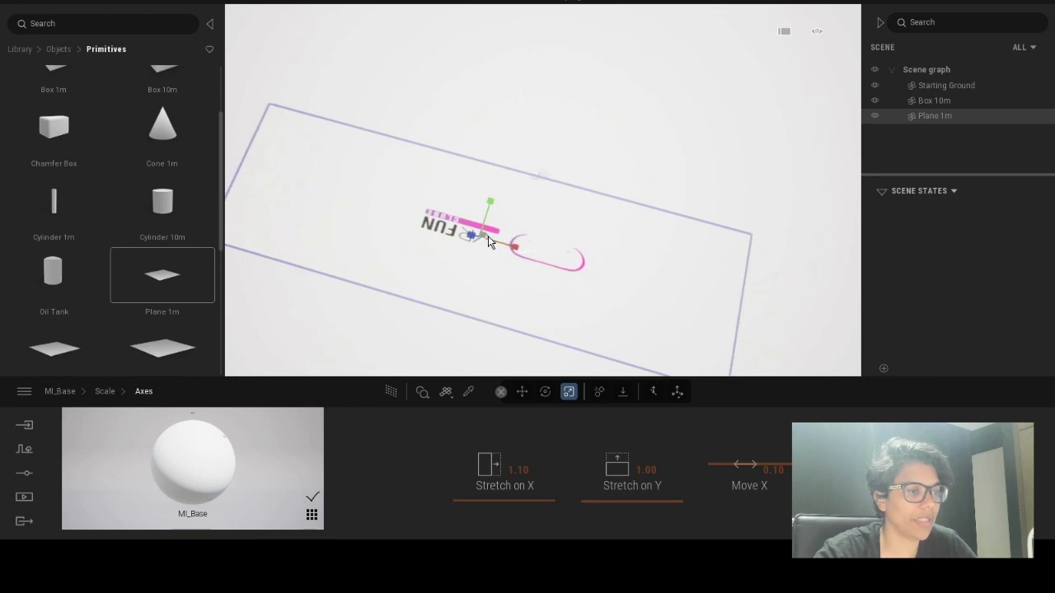
Shrink the plane uniformly on all axes and raise its material's texture scale to 2.46
{"action": "scroll", "coordinate": [484, 238], "scroll_direction": "down", "scroll_amount": 5}
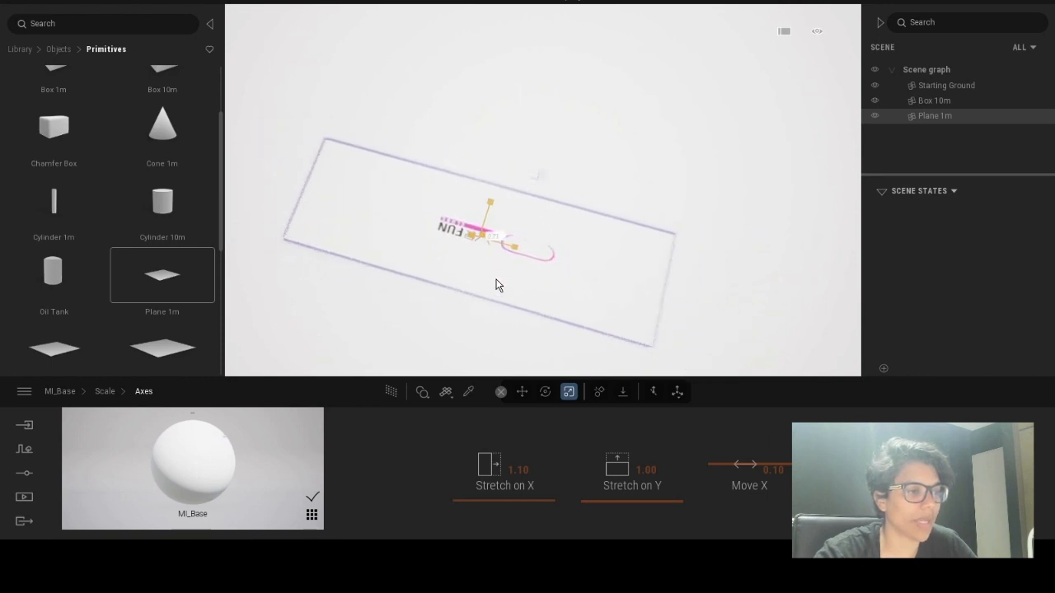
{"action": "scroll", "coordinate": [496, 297], "scroll_direction": "down", "scroll_amount": 3}
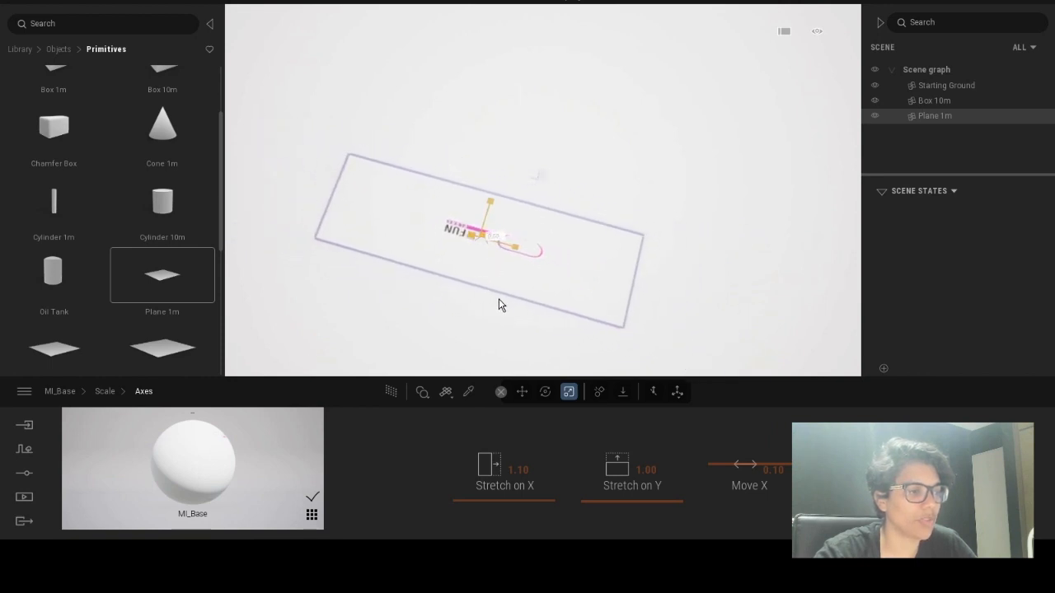
{"action": "left_click", "coordinate": [103, 392]}
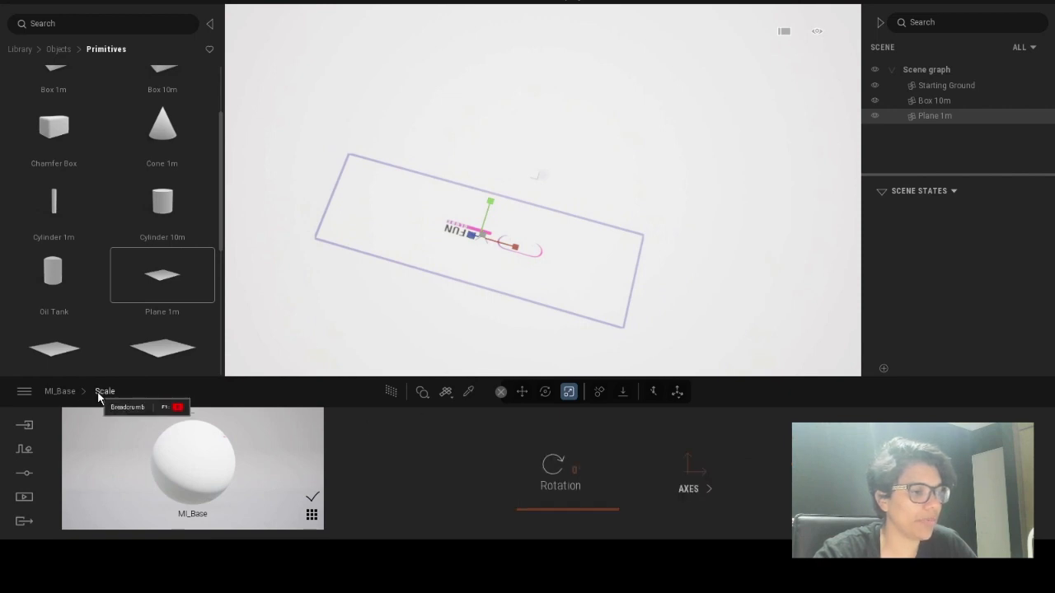
{"action": "left_click", "coordinate": [60, 392]}
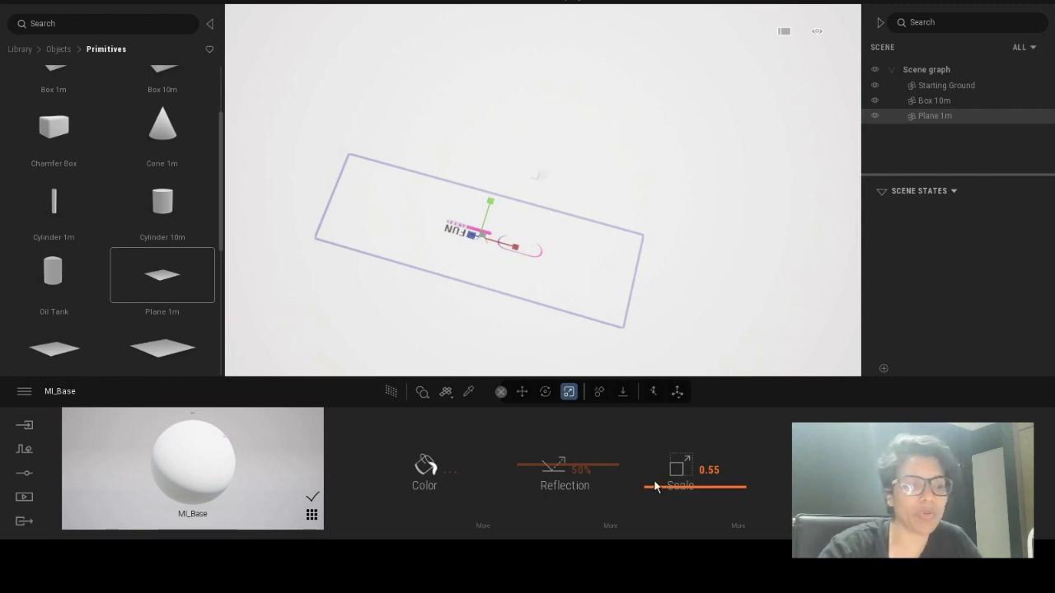
{"action": "left_click_drag", "start_coordinate": [655, 487], "coordinate": [642, 462]}
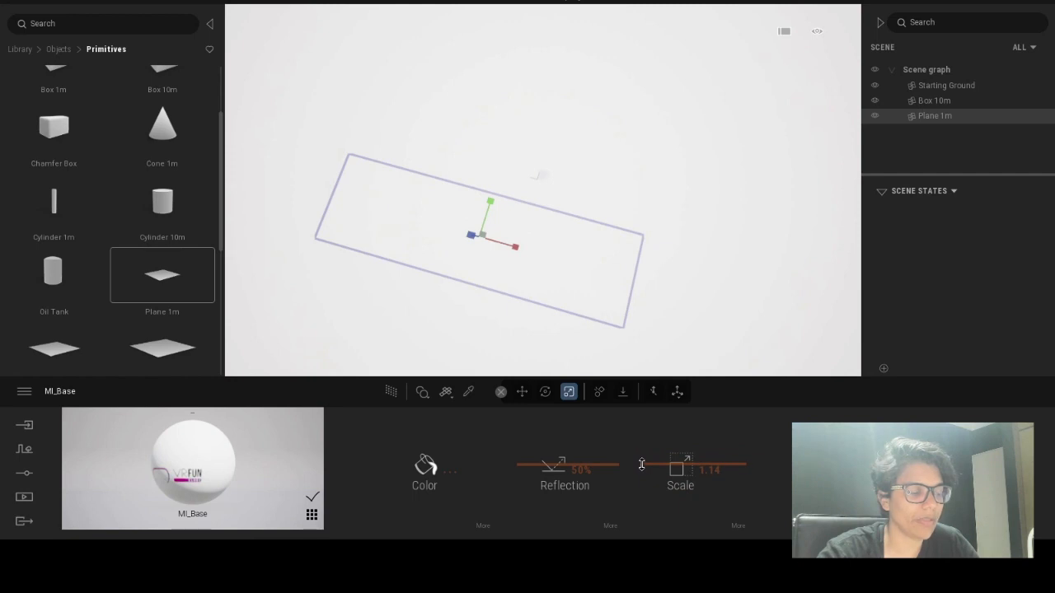
{"action": "mouse_move", "coordinate": [641, 464]}
{"action": "left_mouse_down"}
{"action": "mouse_move", "coordinate": [640, 447]}
{"action": "mouse_move", "coordinate": [640, 487]}
{"action": "mouse_move", "coordinate": [641, 427]}
{"action": "mouse_move", "coordinate": [642, 457]}
{"action": "left_mouse_up"}
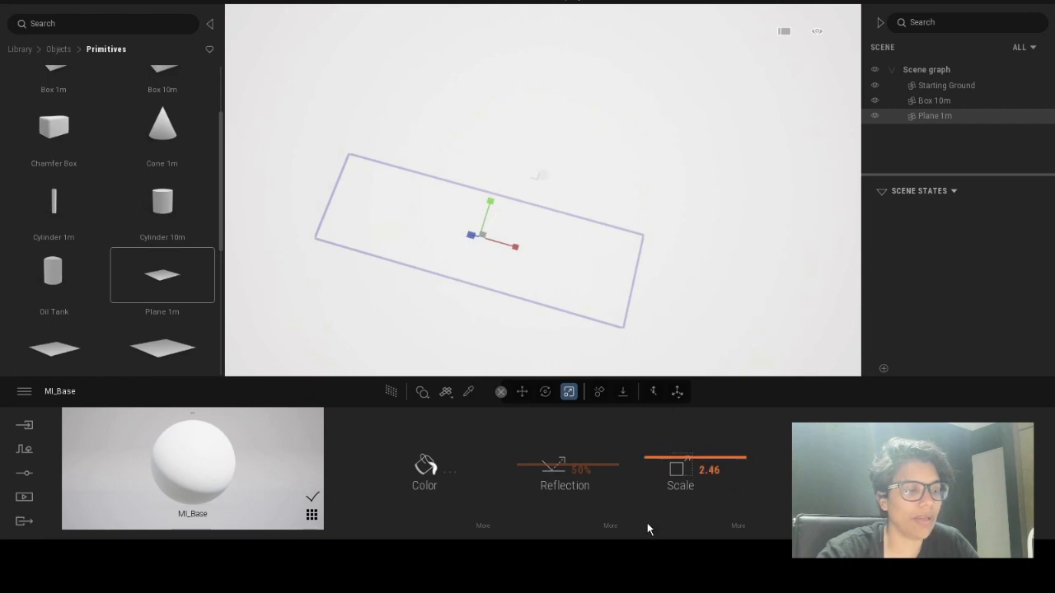
Set Move X in the texture's axes options to 1.03 to bring the enlarged logo onto the plane
{"action": "left_click", "coordinate": [743, 519]}
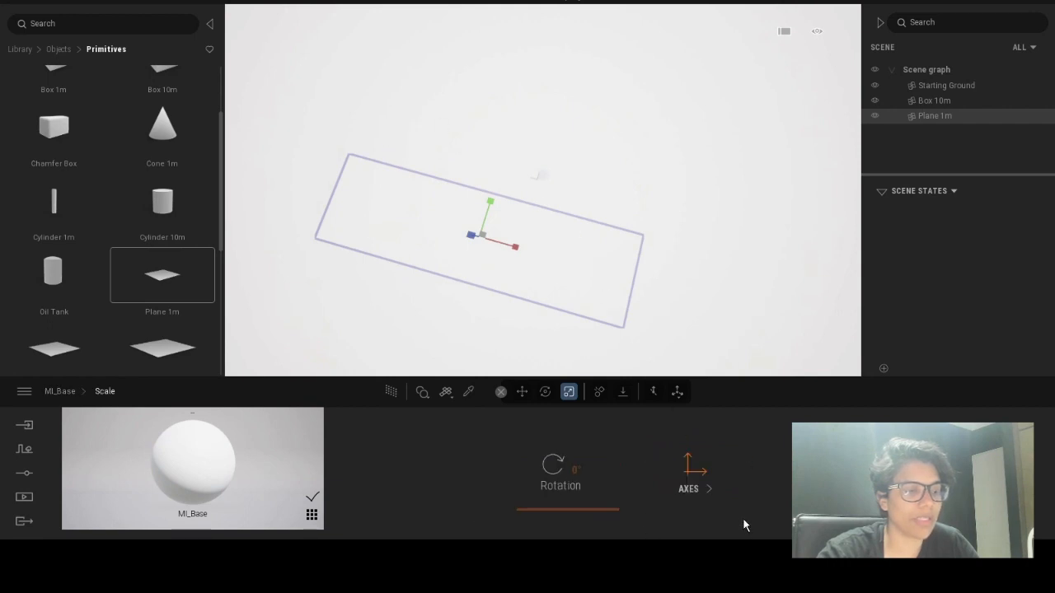
{"action": "left_click", "coordinate": [691, 493]}
{"action": "left_click_drag", "start_coordinate": [730, 464], "coordinate": [744, 436]}
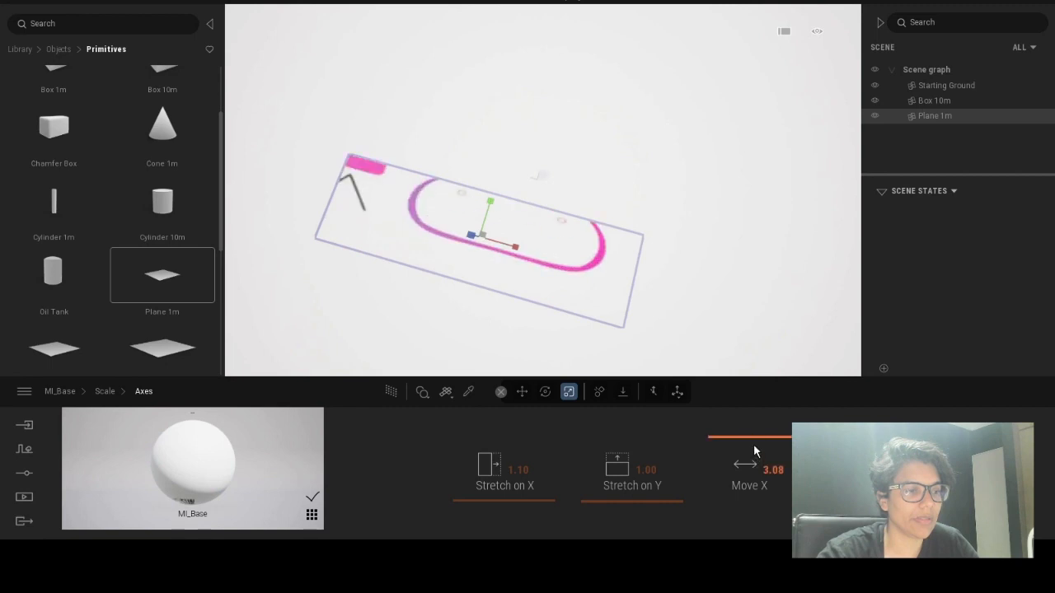
{"action": "left_click_drag", "start_coordinate": [754, 451], "coordinate": [758, 456]}
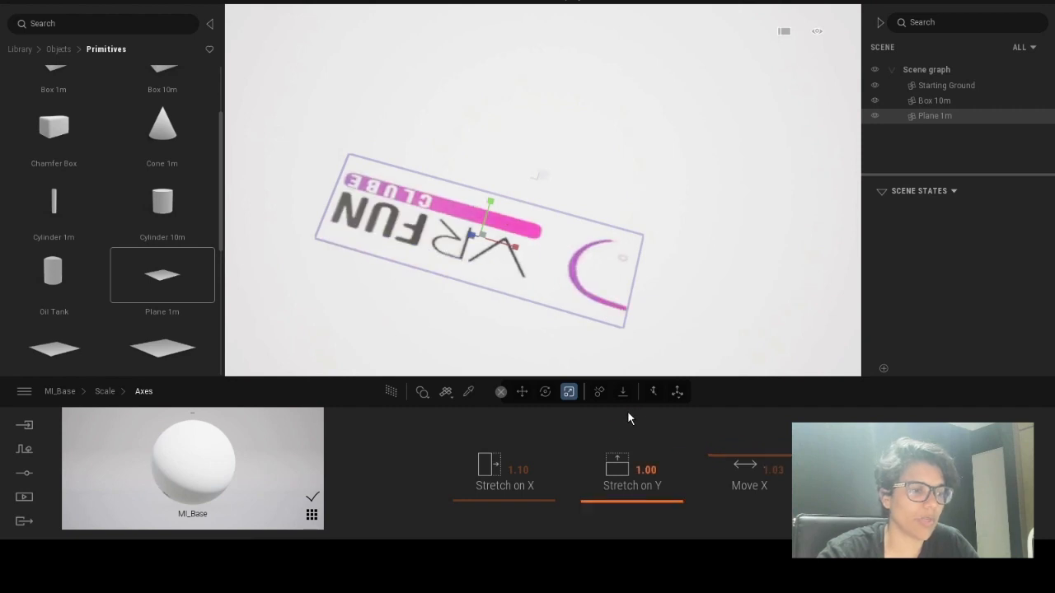
Return to the plane material's main settings and reduce its texture scale to 0.87
{"action": "left_click", "coordinate": [116, 391]}
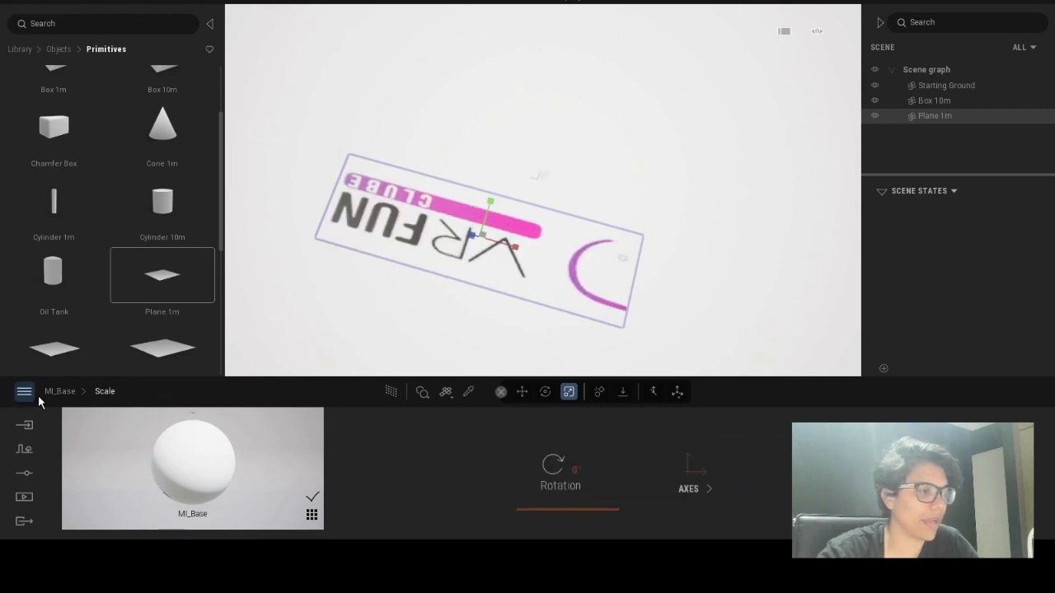
{"action": "left_click", "coordinate": [61, 392]}
{"action": "mouse_move", "coordinate": [667, 473]}
{"action": "left_mouse_down"}
{"action": "mouse_move", "coordinate": [655, 471]}
{"action": "mouse_move", "coordinate": [673, 472]}
{"action": "left_mouse_up"}
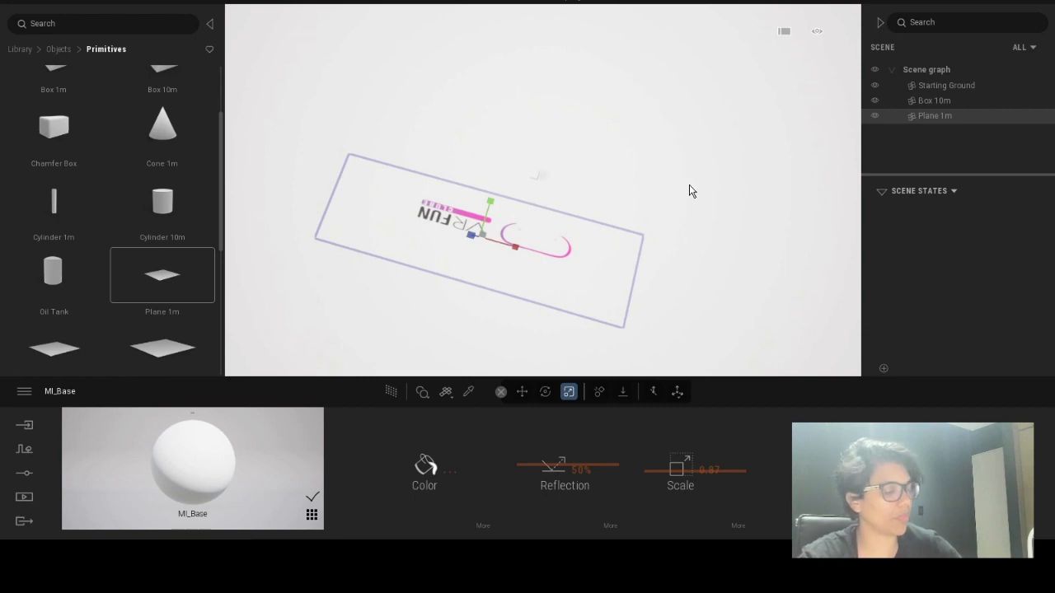
Undo the recent texture scale and Move X changes together with the plane's uniform shrinking
{"action": "key", "text": "ctrl+z"}
{"action": "key", "text": "ctrl+z"}
{"action": "key", "text": "ctrl+z"}
{"action": "key", "text": "ctrl+z"}
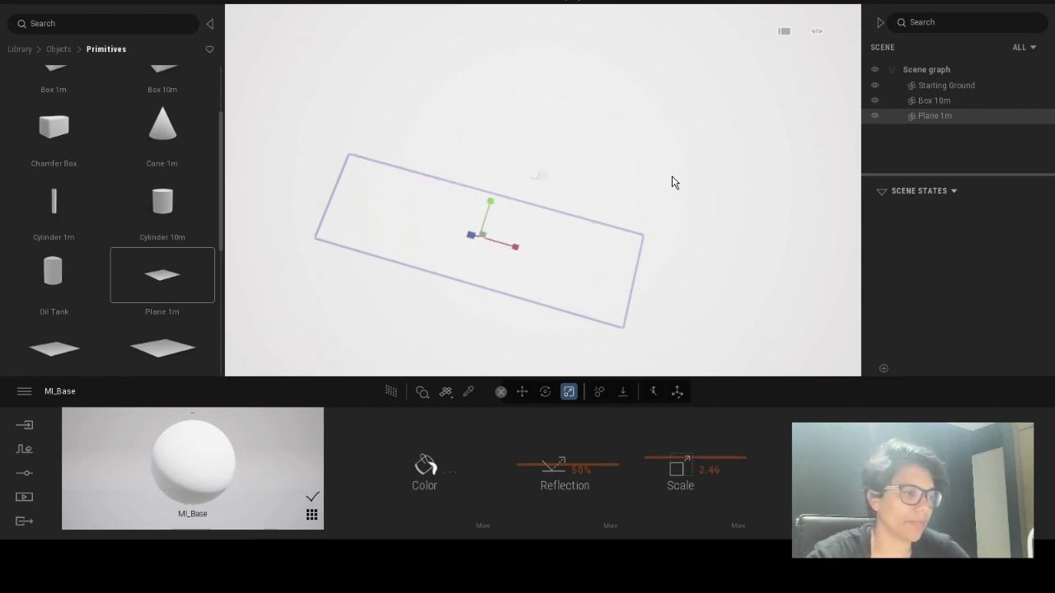
{"action": "key", "text": "ctrl+z"}
{"action": "key", "text": "ctrl+z"}
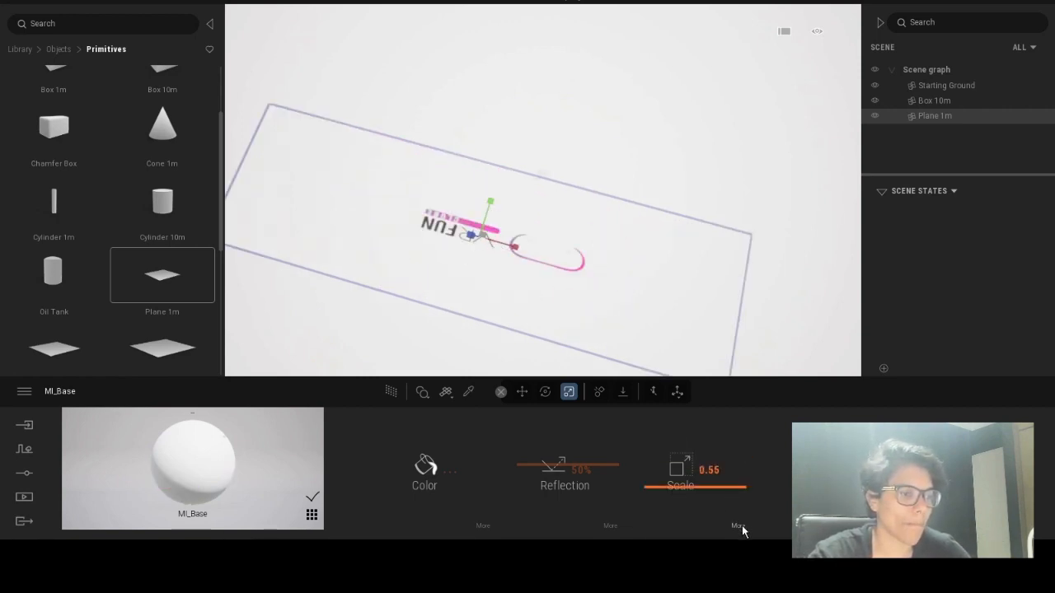
Open the axes options of the plane's texture scale and set Stretch on Y to 0.41 and Stretch on X to 0.10
{"action": "left_click", "coordinate": [739, 526]}
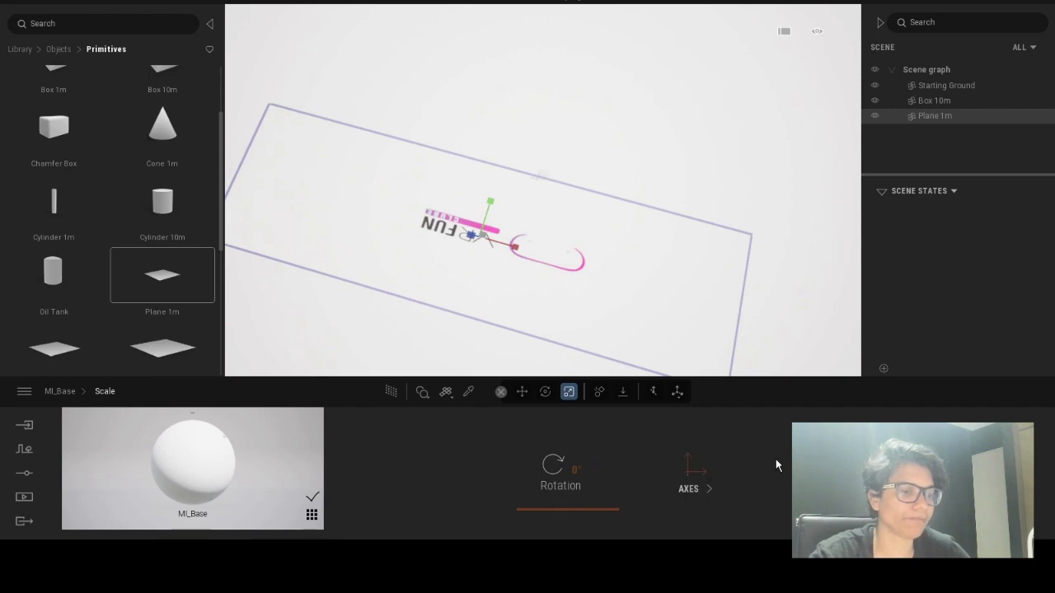
{"action": "left_click", "coordinate": [691, 478]}
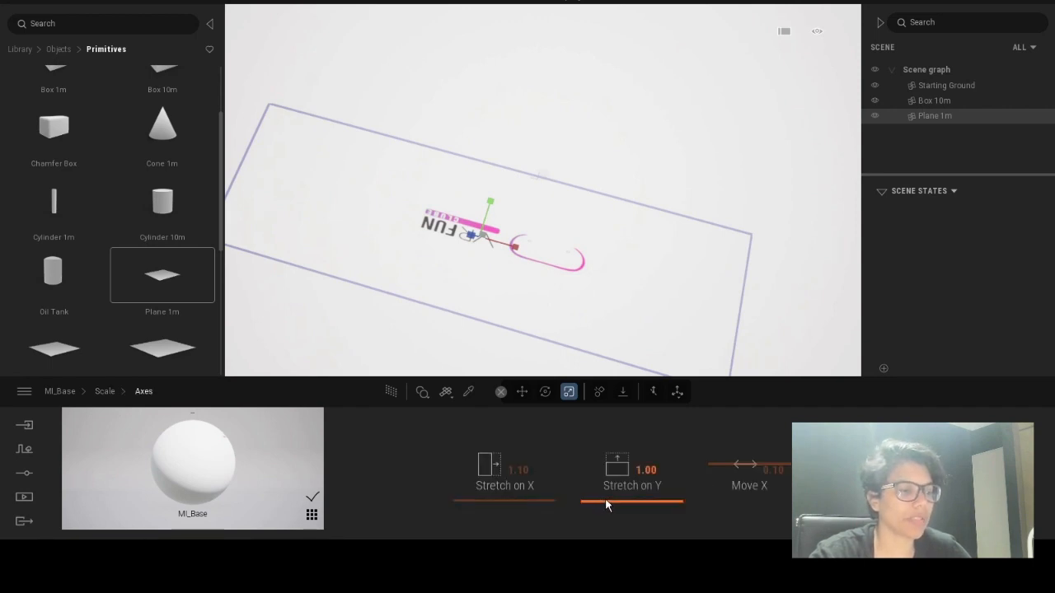
{"action": "left_click_drag", "start_coordinate": [605, 498], "coordinate": [647, 506]}
{"action": "left_click_drag", "start_coordinate": [506, 500], "coordinate": [520, 518]}
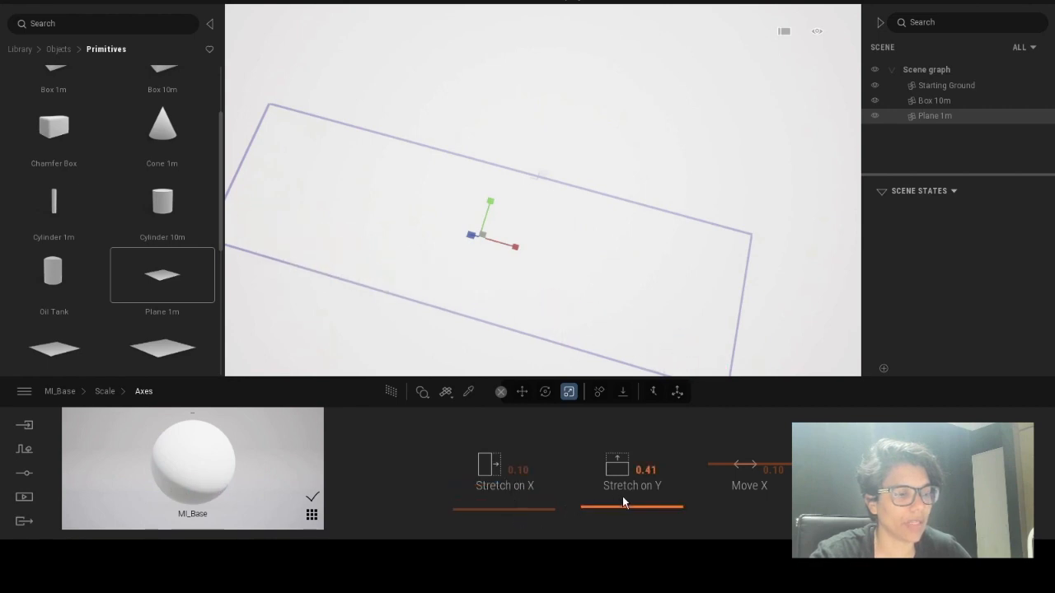
Set Stretch on X to 0.56 and Move X to -2.63, and shift the logo vertically toward the plane's middle
{"action": "left_click_drag", "start_coordinate": [746, 469], "coordinate": [759, 494]}
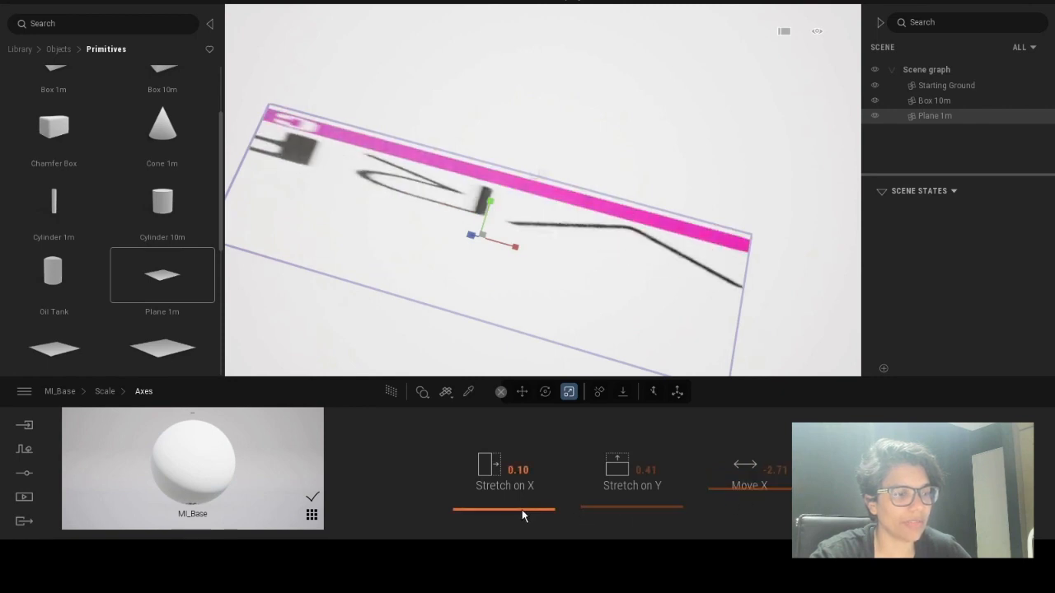
{"action": "left_click_drag", "start_coordinate": [522, 509], "coordinate": [530, 506]}
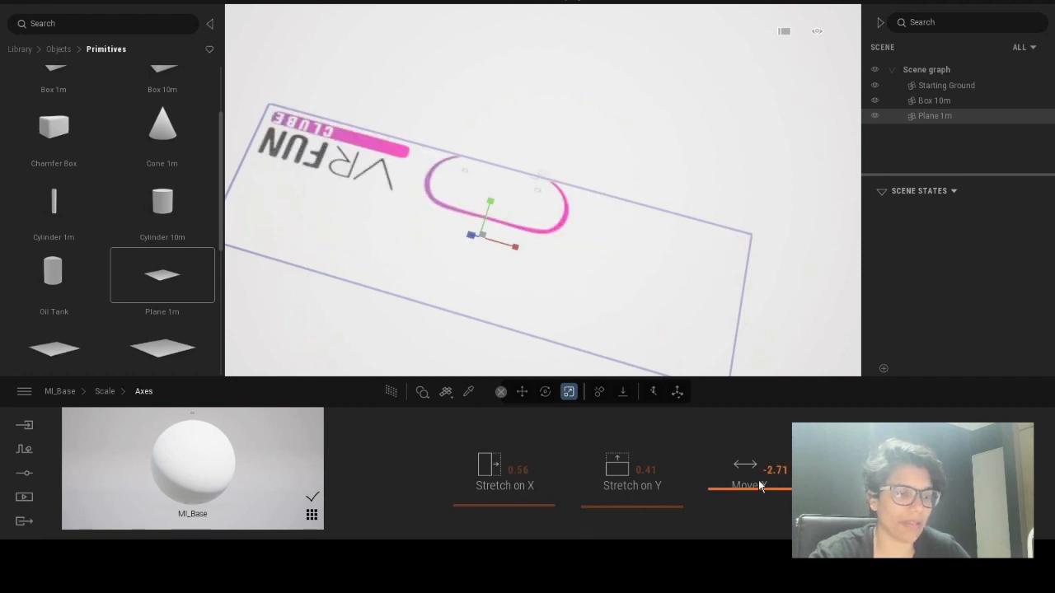
{"action": "left_click_drag", "start_coordinate": [758, 480], "coordinate": [758, 489]}
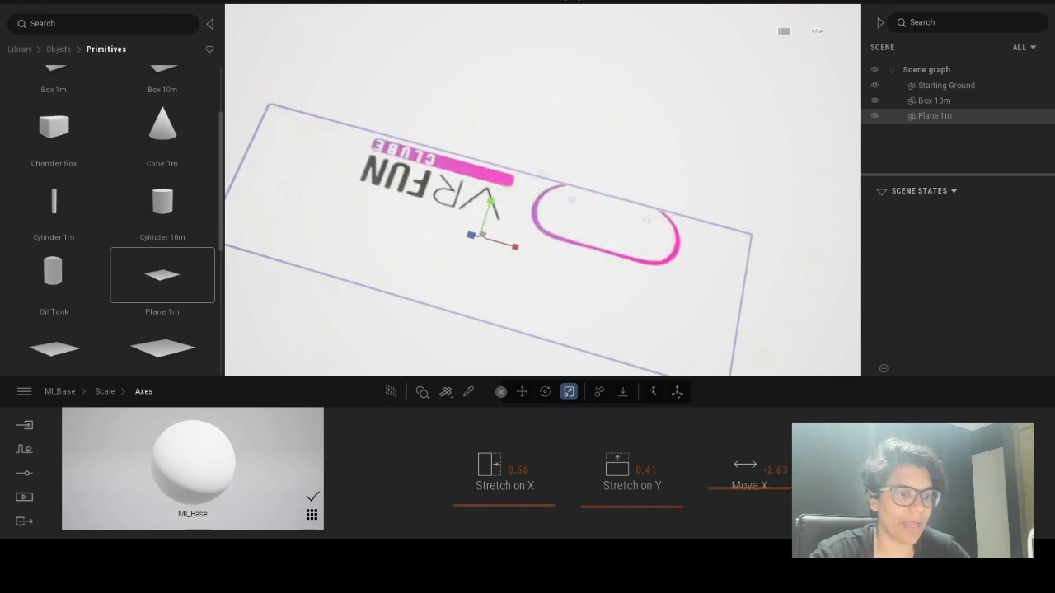
{"action": "left_click_drag", "start_coordinate": [886, 486], "coordinate": [886, 483]}
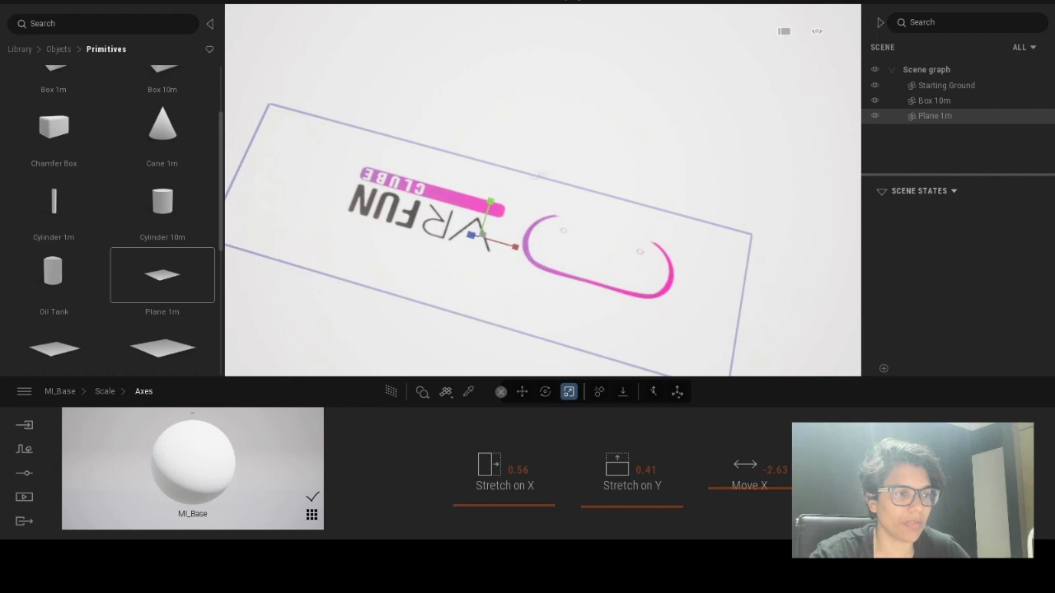
Try Stretch on Y values of 0.60, 0.50 and 0.40 on the logo texture
{"action": "double_click", "coordinate": [650, 471]}
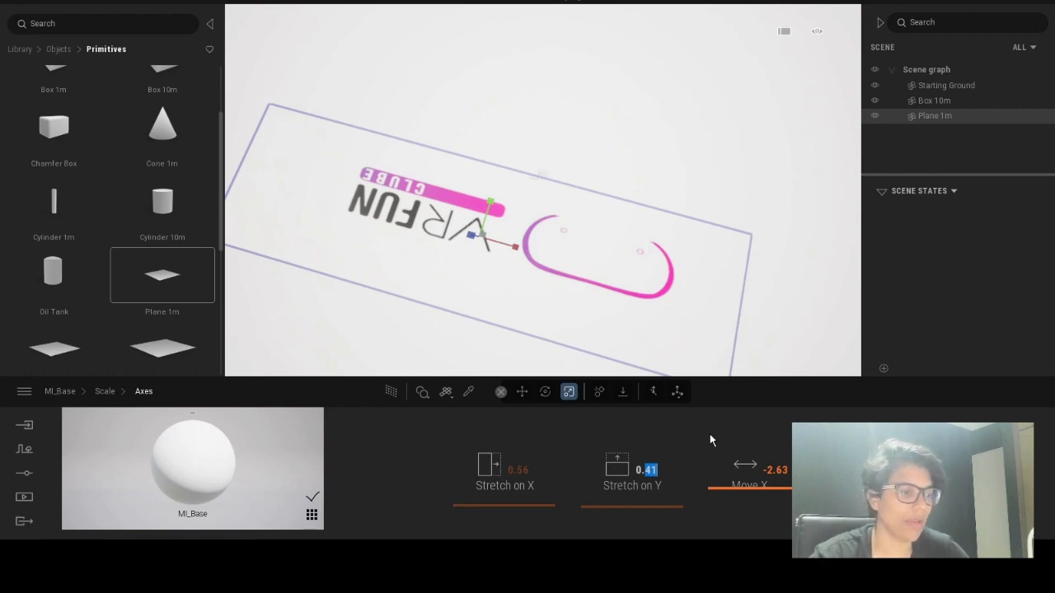
{"action": "type", "text": "60"}
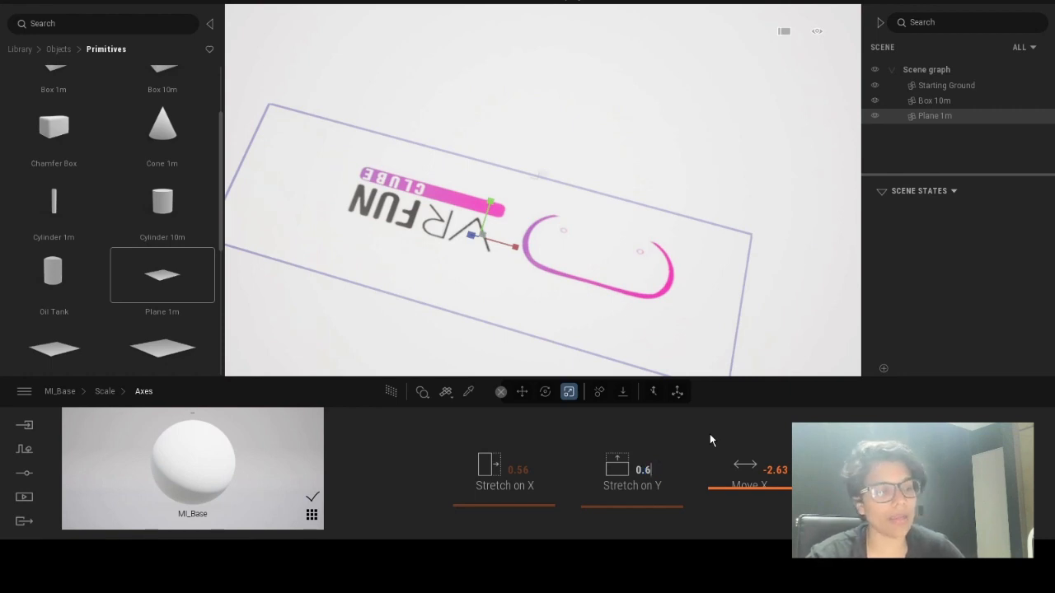
{"action": "key", "text": "Return"}
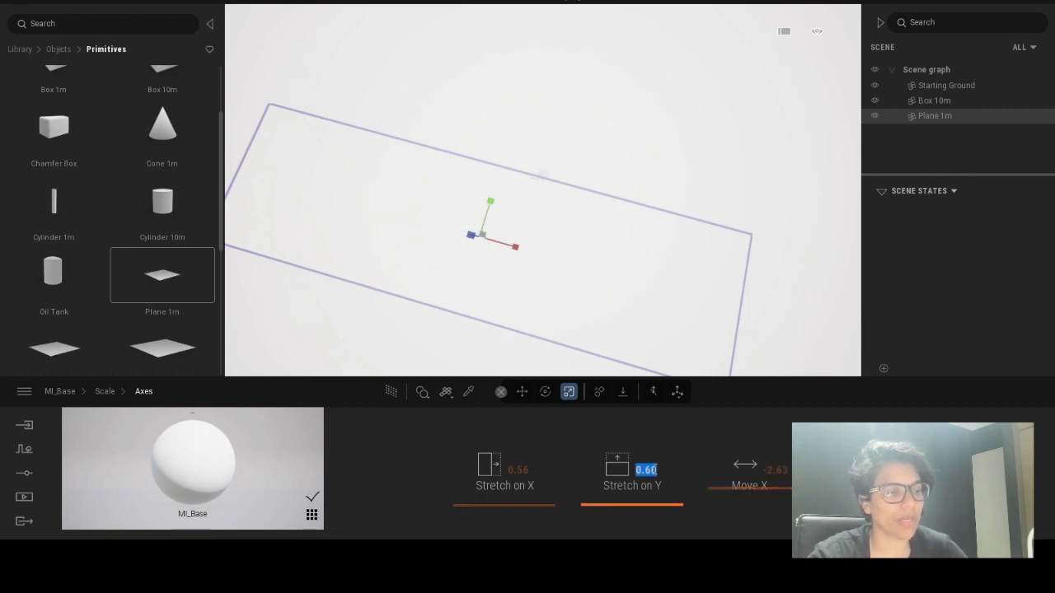
{"action": "left_click_drag", "start_coordinate": [644, 471], "coordinate": [679, 467]}
{"action": "type", "text": "50"}
{"action": "key", "text": "Return"}
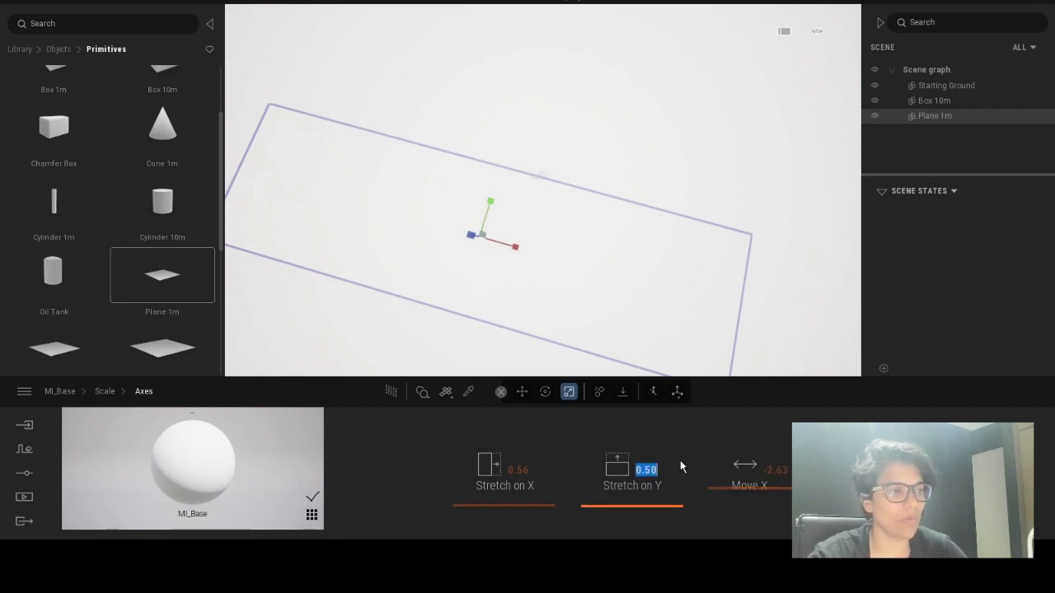
{"action": "key", "text": "Down"}
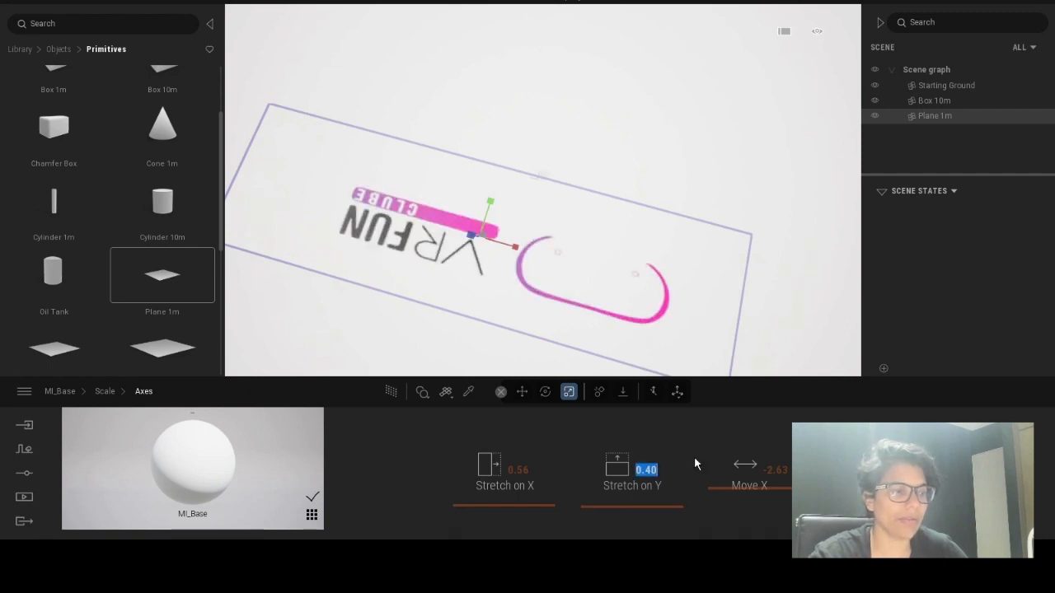
Set the logo texture's Stretch on Y to 0.45
{"action": "left_click_drag", "start_coordinate": [653, 468], "coordinate": [666, 466]}
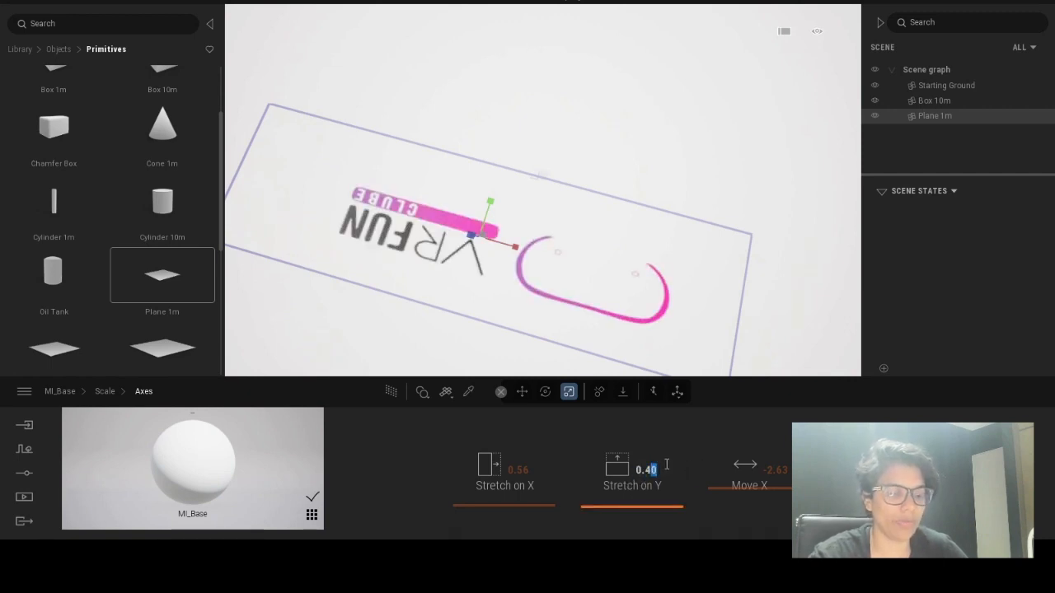
{"action": "type", "text": "5"}
{"action": "key", "text": "Return"}
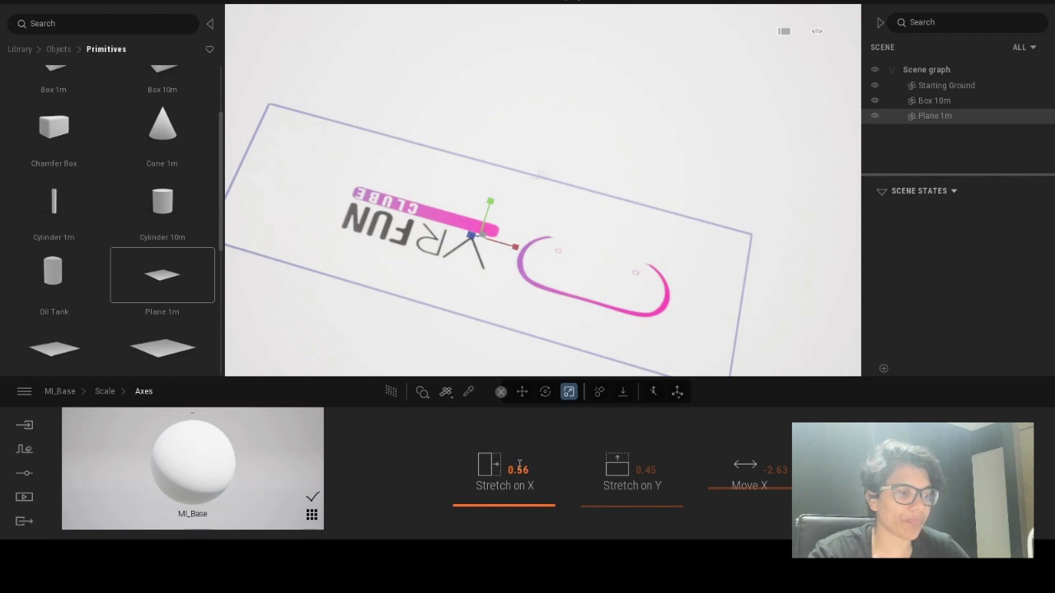
Try a Stretch on X value of 0.50 on the logo texture
{"action": "mouse_move", "coordinate": [513, 500]}
{"action": "left_mouse_down"}
{"action": "mouse_move", "coordinate": [500, 487]}
{"action": "mouse_move", "coordinate": [503, 505]}
{"action": "left_mouse_up"}
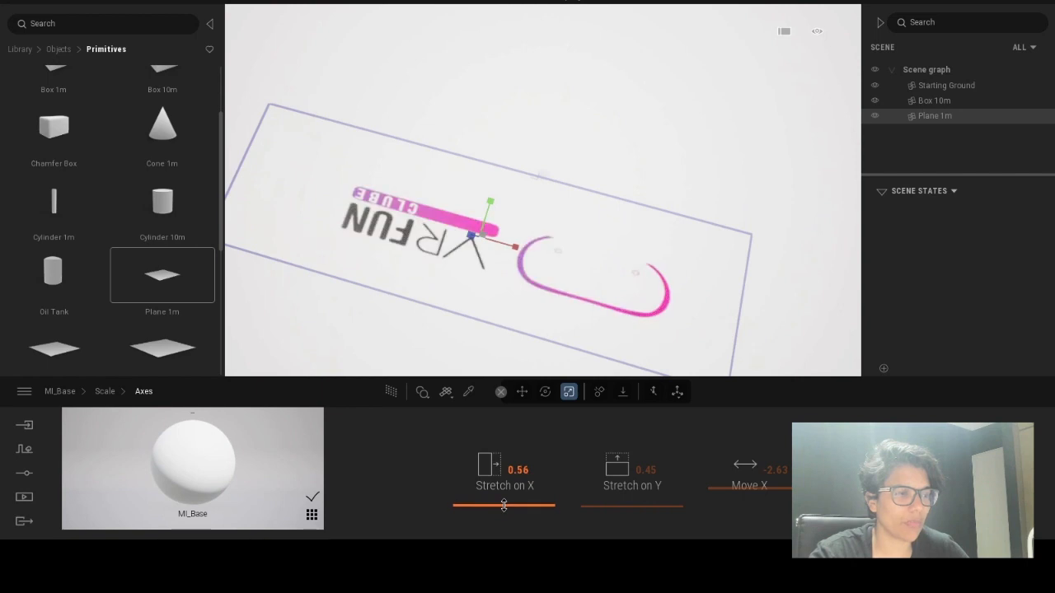
{"action": "left_click_drag", "start_coordinate": [523, 470], "coordinate": [535, 470]}
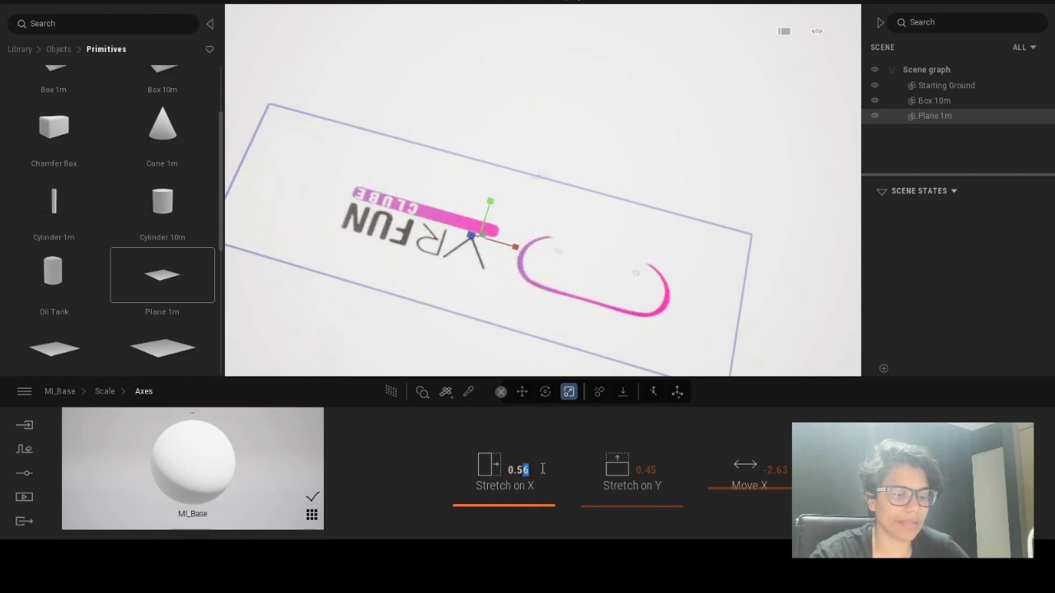
{"action": "type", "text": "0"}
{"action": "key", "text": "Return"}
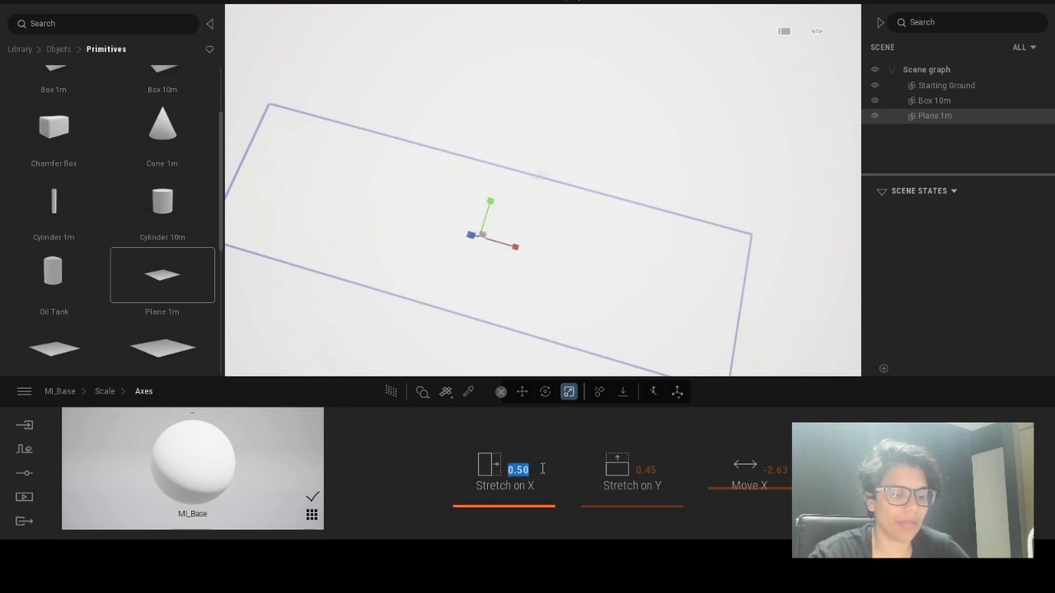
Set the logo texture's Stretch on X to 0.58
{"action": "left_click", "coordinate": [542, 468]}
{"action": "key", "text": "BackSpace"}
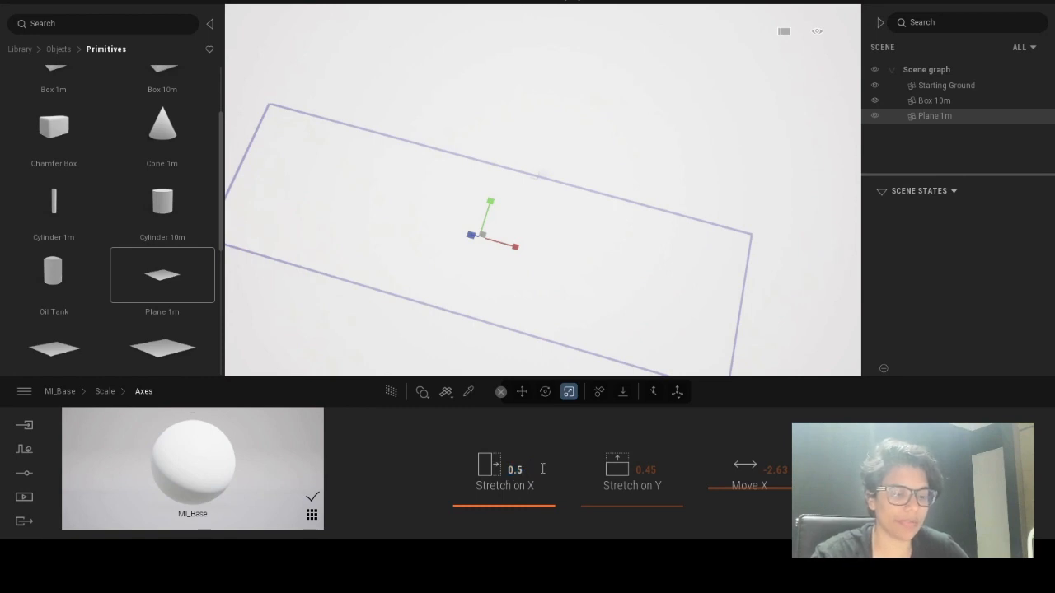
{"action": "type", "text": "8"}
{"action": "key", "text": "Return"}
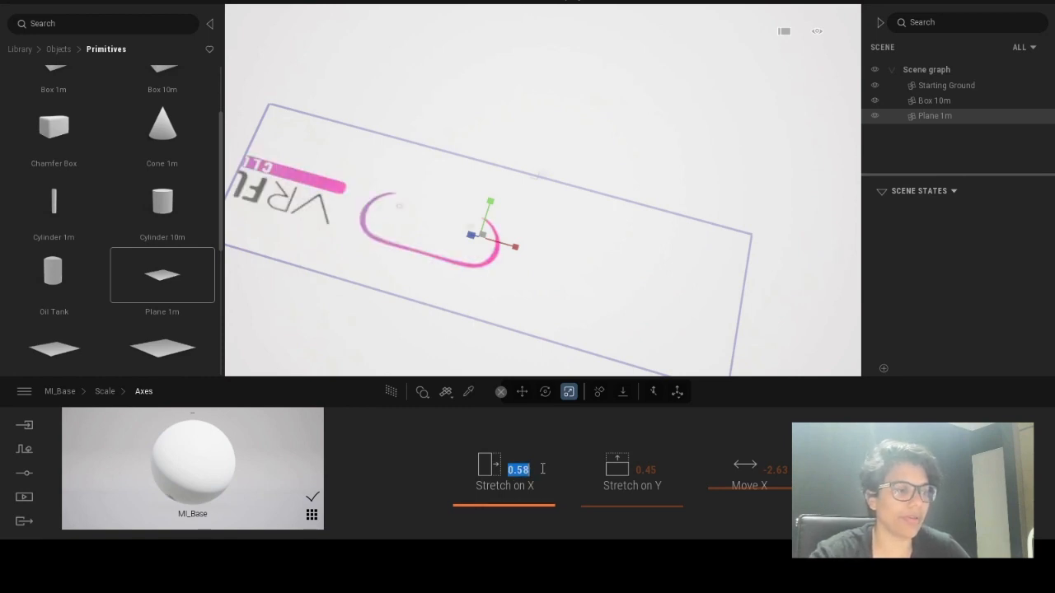
Shift the logo along the plane's length, trying Move X at -2.50 and settling on -2.55
{"action": "left_click", "coordinate": [749, 486]}
{"action": "mouse_move", "coordinate": [748, 486]}
{"action": "left_mouse_down"}
{"action": "mouse_move", "coordinate": [722, 487]}
{"action": "mouse_move", "coordinate": [736, 493]}
{"action": "left_mouse_up"}
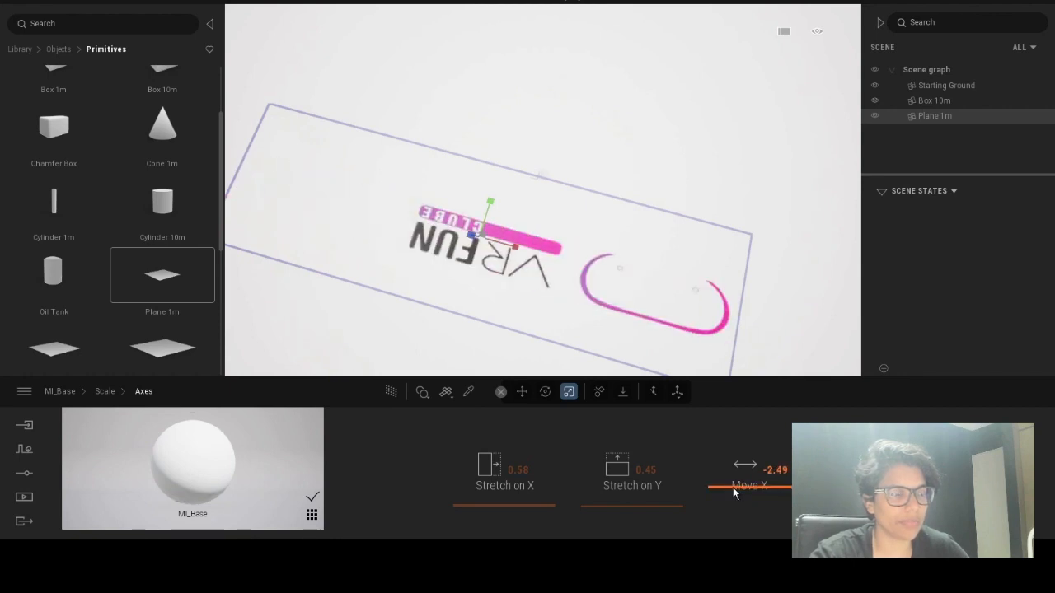
{"action": "double_click", "coordinate": [786, 468]}
{"action": "type", "text": "50"}
{"action": "key", "text": "Return"}
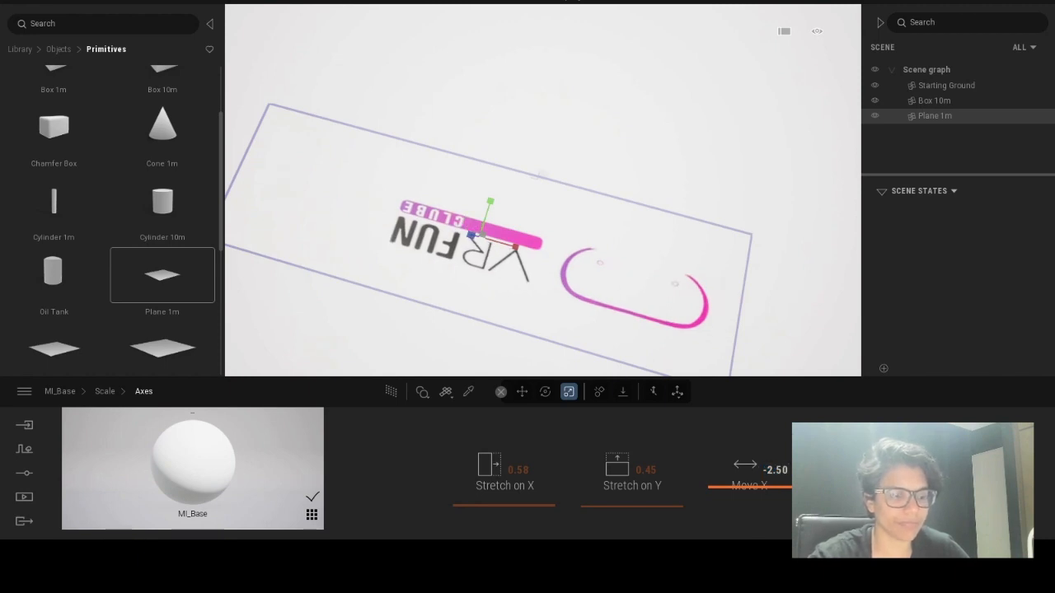
{"action": "type", "text": "5"}
{"action": "key", "text": "Return"}
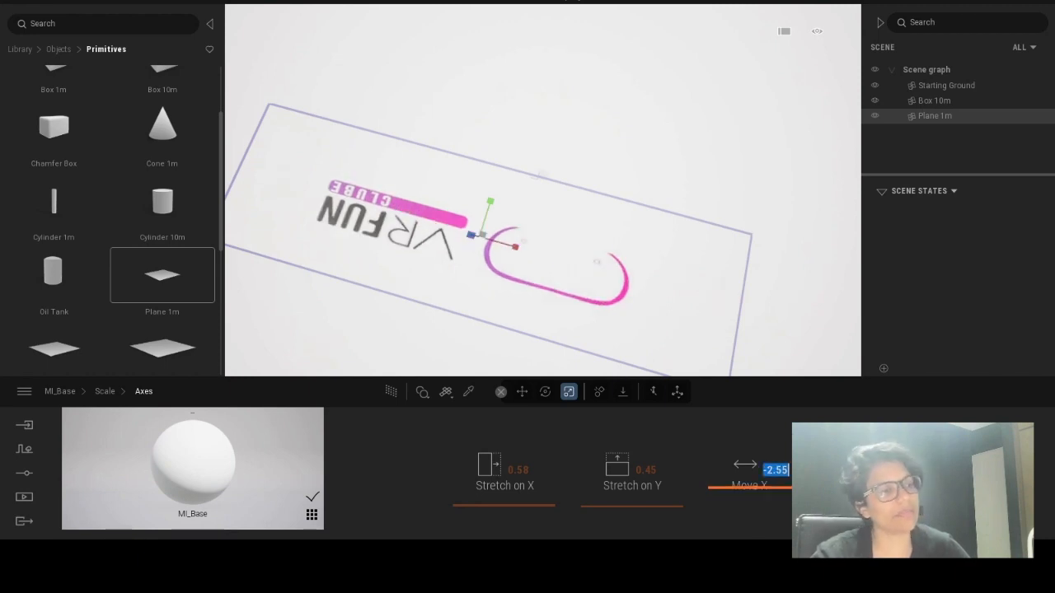
{"action": "left_click", "coordinate": [469, 226]}
{"action": "scroll", "coordinate": [511, 197], "scroll_direction": "down", "scroll_amount": 2}
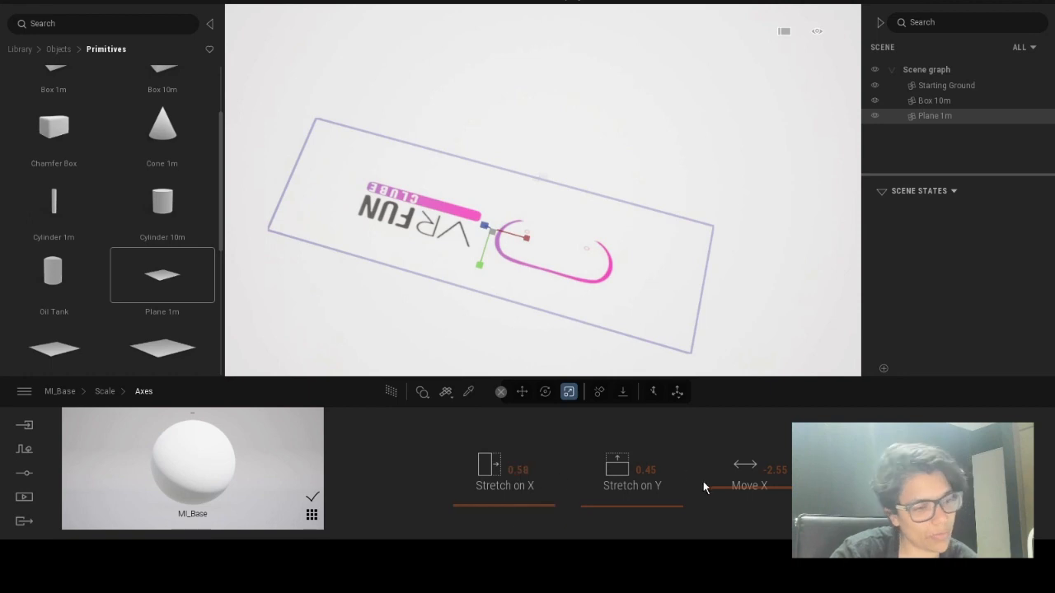
Return to the plane material's main settings and raise the texture scale to 0.58 and finally to 0.60
{"action": "left_click", "coordinate": [104, 391]}
{"action": "left_click", "coordinate": [57, 393]}
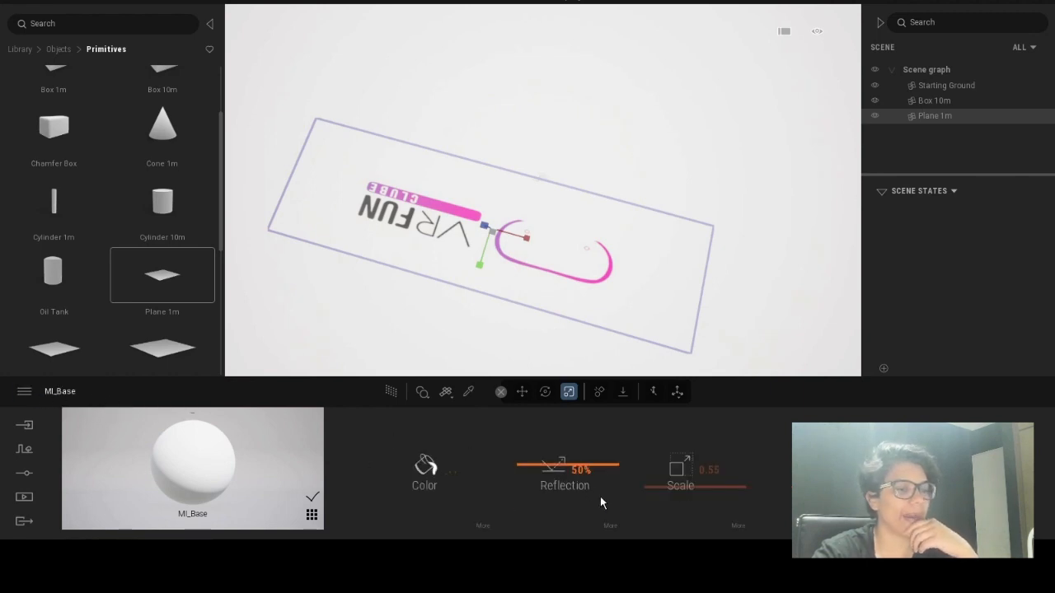
{"action": "left_click_drag", "start_coordinate": [713, 470], "coordinate": [722, 468]}
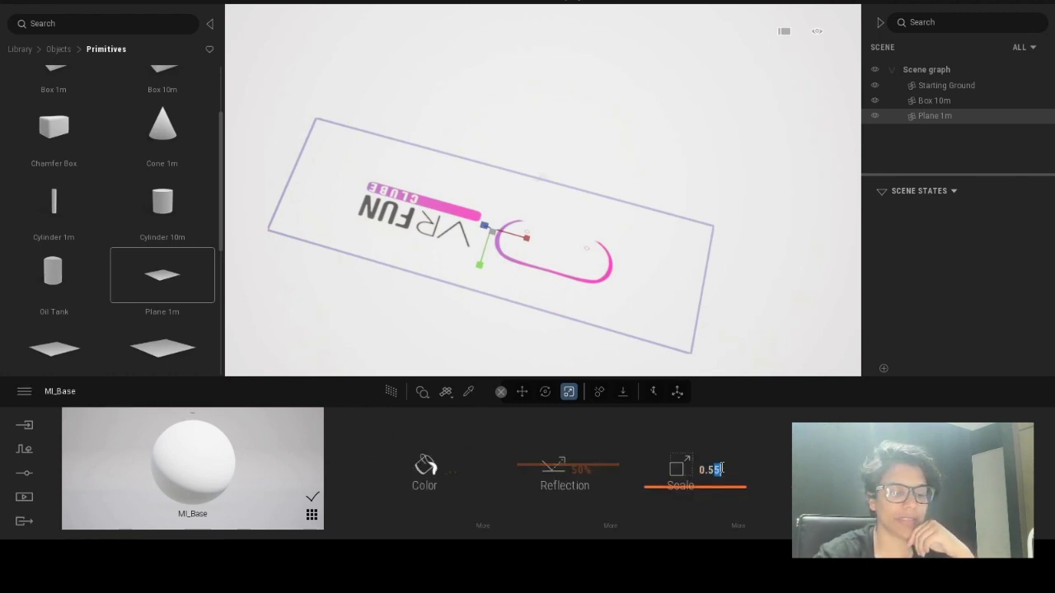
{"action": "type", "text": "8"}
{"action": "key", "text": "Return"}
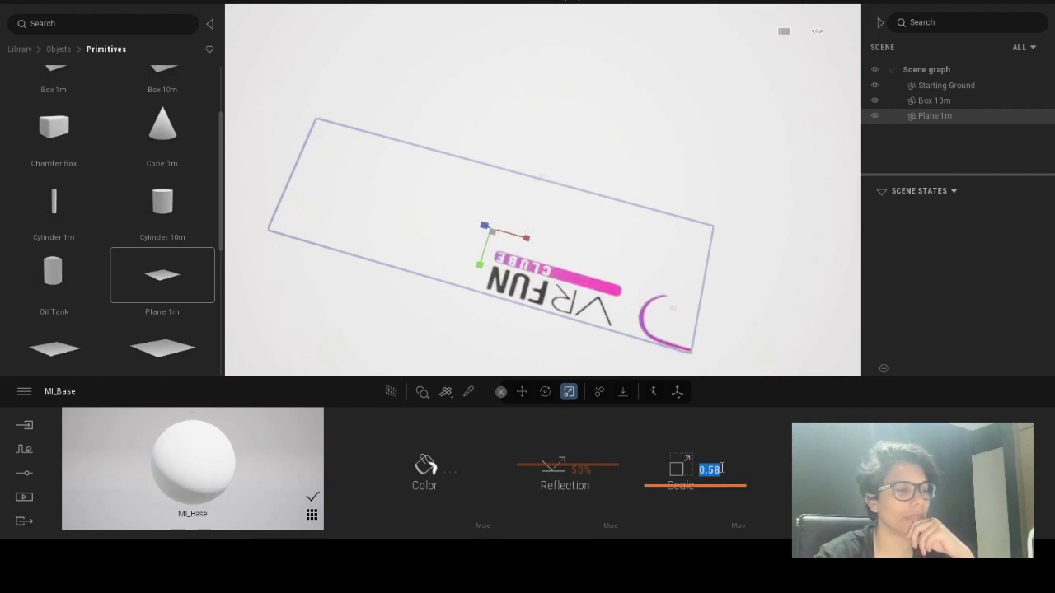
{"action": "double_click", "coordinate": [708, 469]}
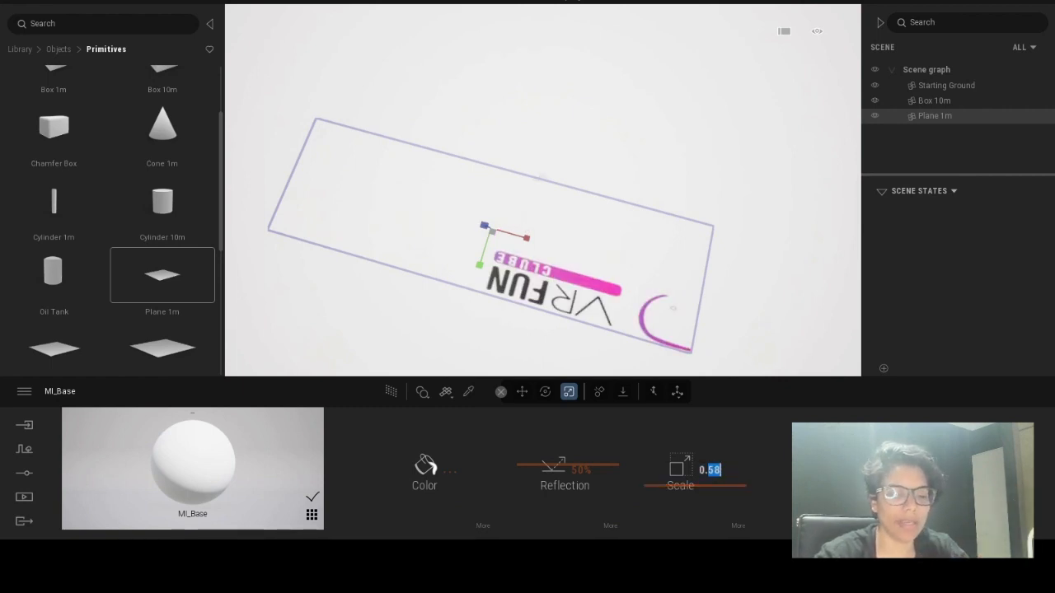
{"action": "type", "text": "60"}
{"action": "key", "text": "Return"}
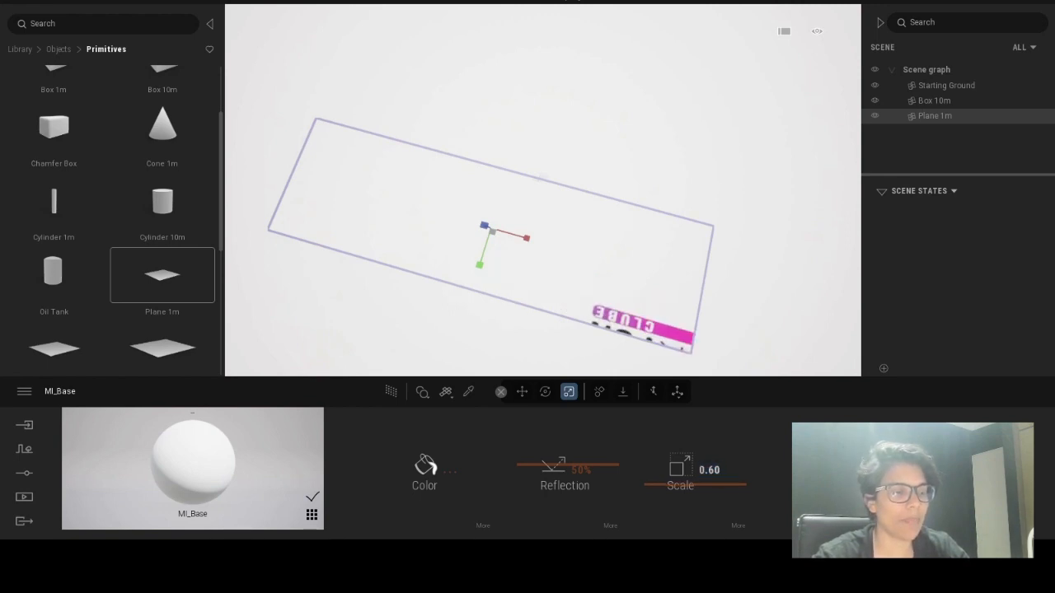
Reopen the texture's axes options and bring the logo back inside the plane with Move X at -2.78
{"action": "left_click", "coordinate": [739, 525]}
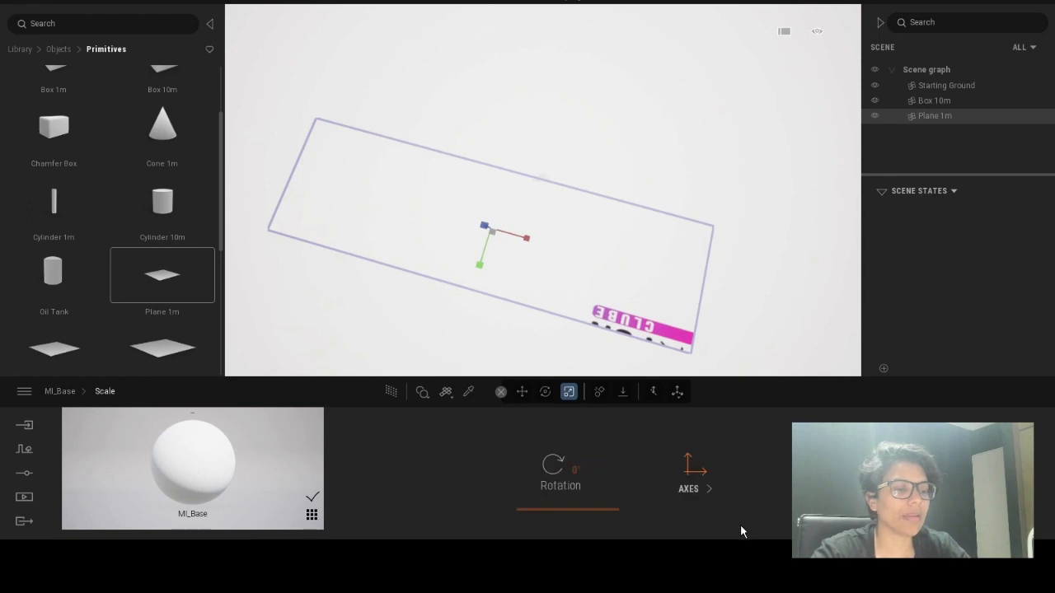
{"action": "left_click", "coordinate": [693, 482]}
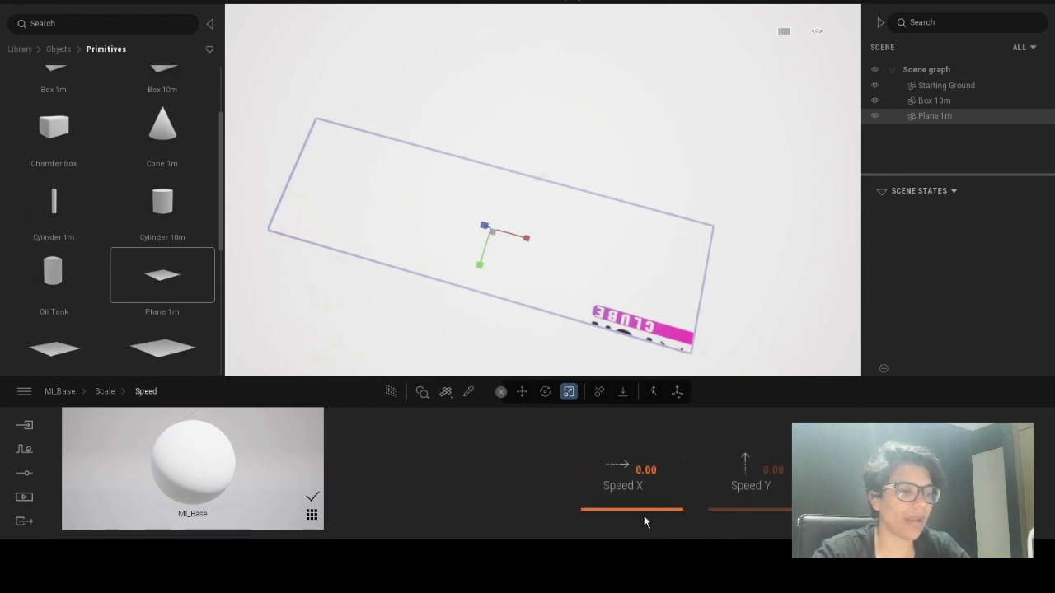
{"action": "left_click", "coordinate": [107, 390]}
{"action": "left_click", "coordinate": [692, 486]}
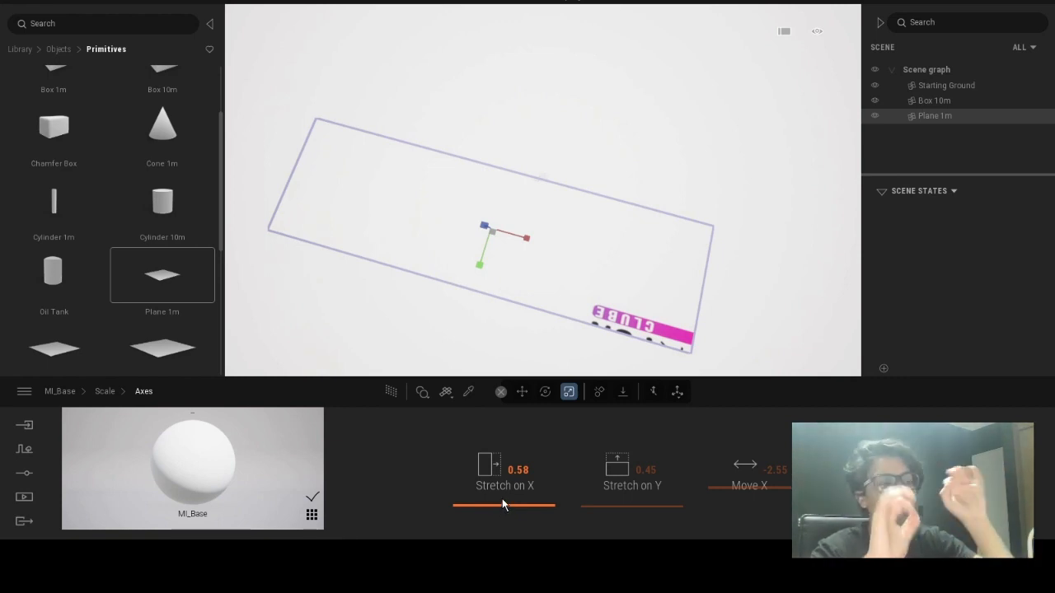
{"action": "left_click_drag", "start_coordinate": [742, 487], "coordinate": [784, 490]}
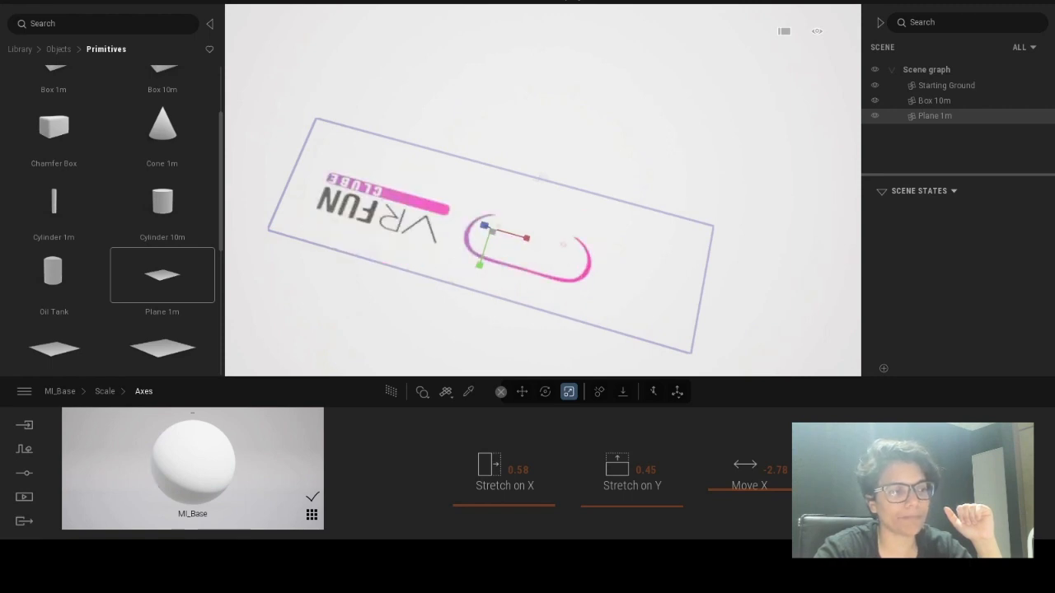
Fine-tune the logo's position along the plane by setting Move X to -2.70 and finally to -2.65
{"action": "mouse_move", "coordinate": [749, 488]}
{"action": "left_mouse_down"}
{"action": "mouse_move", "coordinate": [761, 487]}
{"action": "mouse_move", "coordinate": [752, 488]}
{"action": "left_mouse_up"}
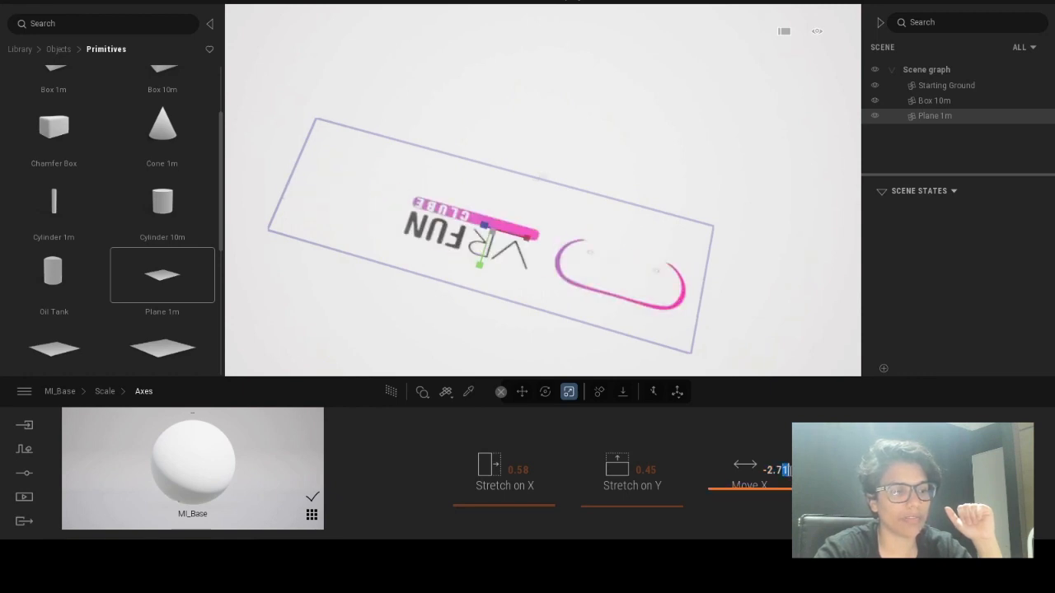
{"action": "left_click", "coordinate": [789, 469]}
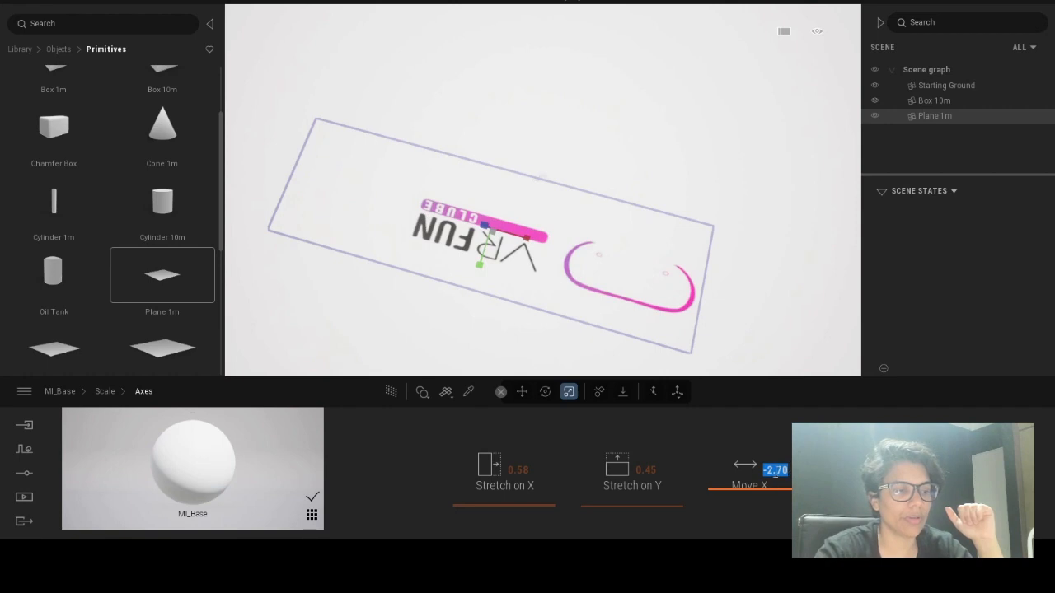
{"action": "left_click_drag", "start_coordinate": [788, 470], "coordinate": [778, 470]}
{"action": "type", "text": "65"}
{"action": "key", "text": "Return"}
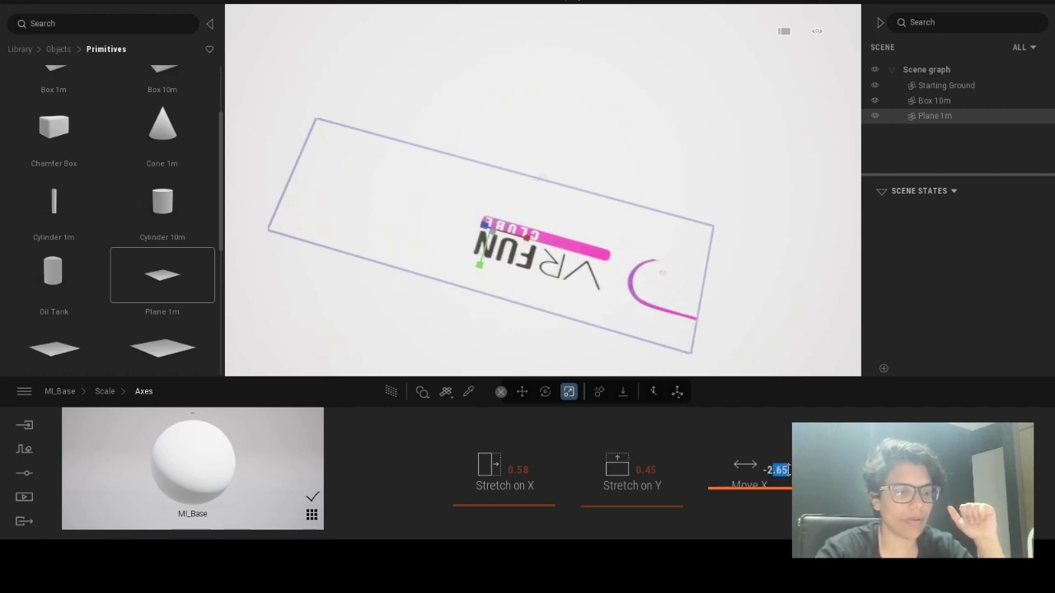
Try shifting the logo along the plane with Move X at -2.80, -2.85 and finally -2.75
{"action": "left_click_drag", "start_coordinate": [789, 470], "coordinate": [778, 470]}
{"action": "type", "text": "80"}
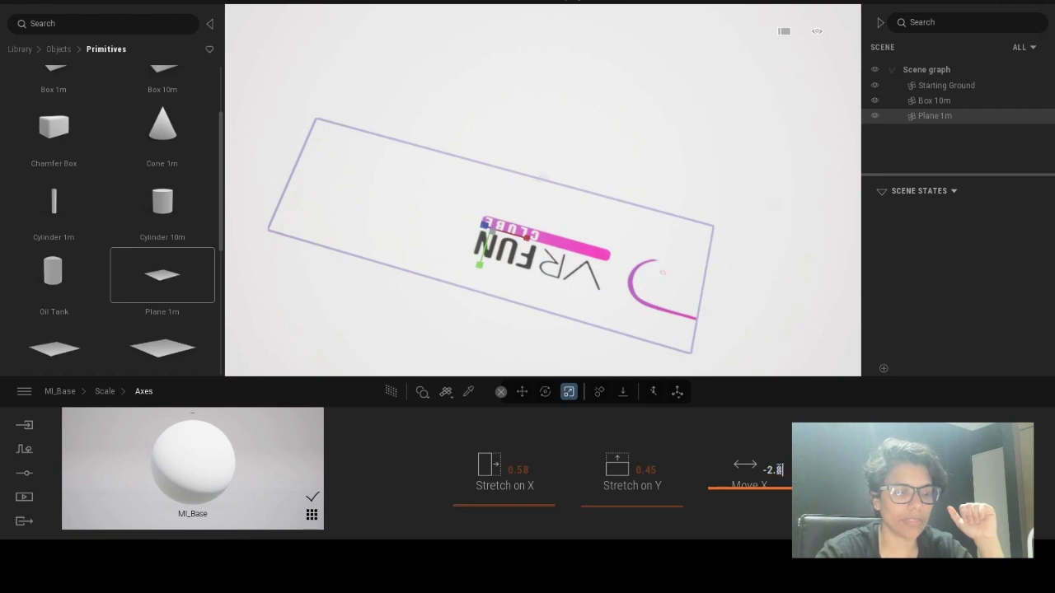
{"action": "key", "text": "Return"}
{"action": "left_click", "coordinate": [776, 470]}
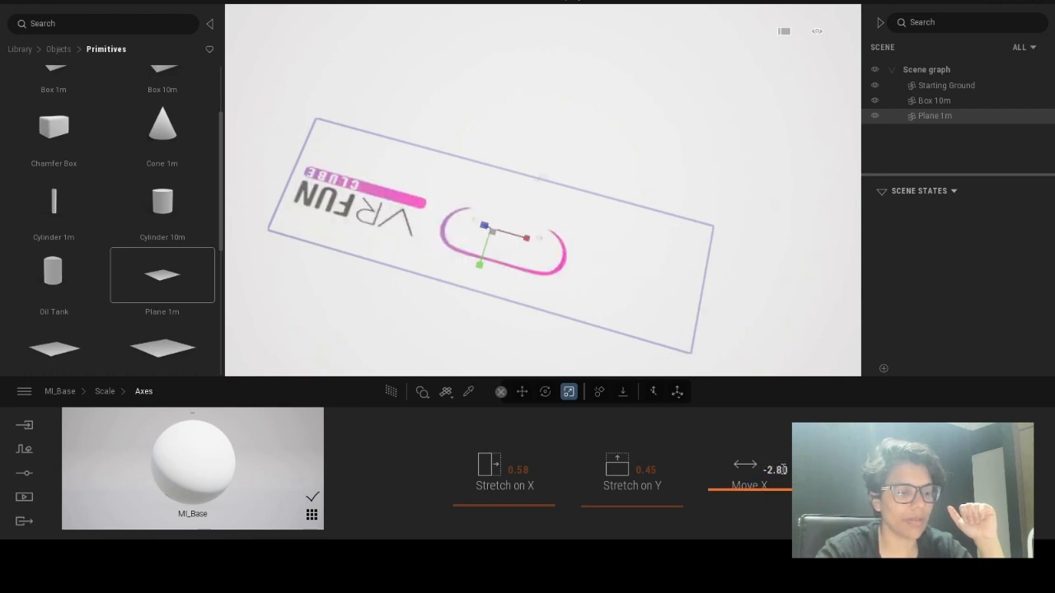
{"action": "type", "text": "5"}
{"action": "key", "text": "Return"}
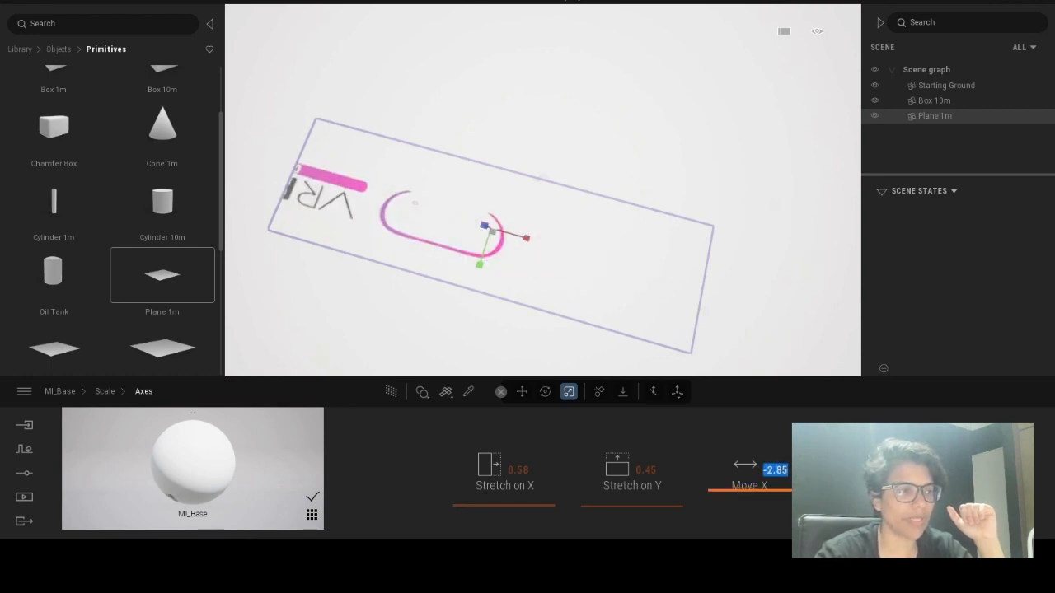
{"action": "left_click_drag", "start_coordinate": [783, 470], "coordinate": [773, 469]}
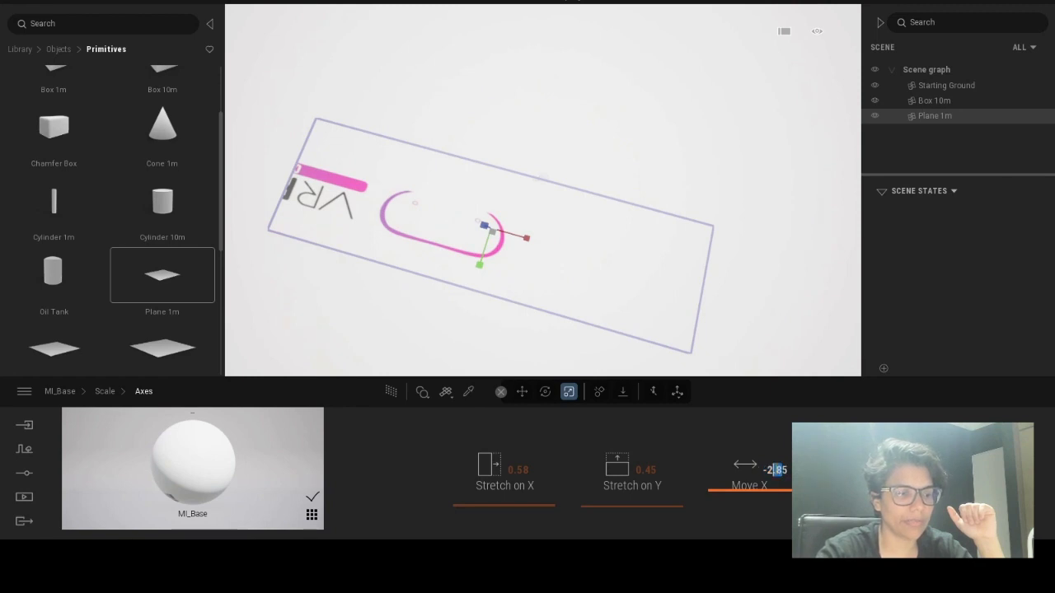
{"action": "type", "text": "7"}
{"action": "key", "text": "Return"}
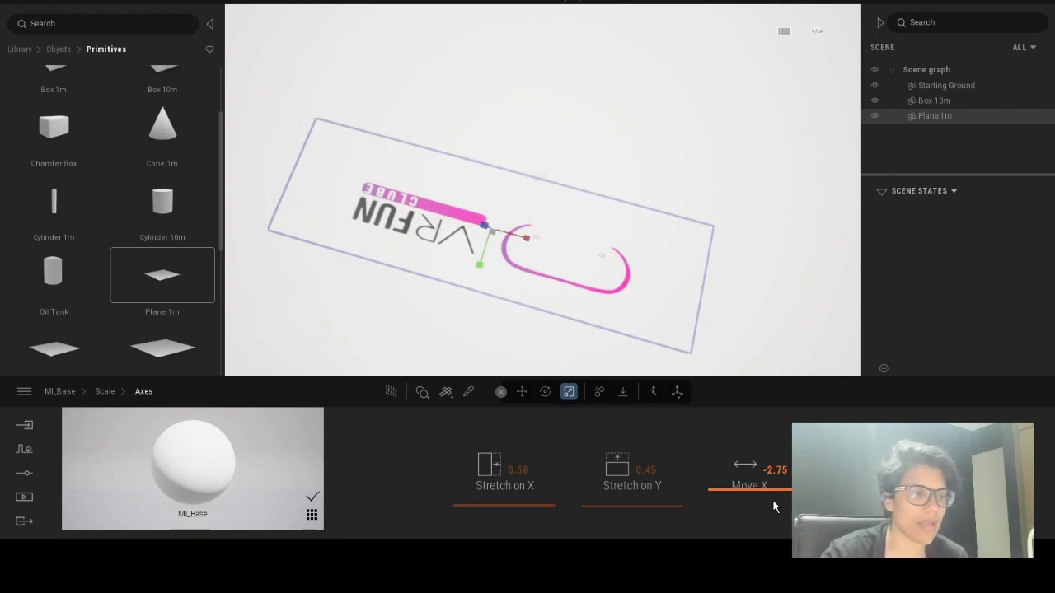
Set the logo texture's Stretch on Y to 0.46
{"action": "right_click_drag", "start_coordinate": [572, 216], "coordinate": [445, 190]}
{"action": "right_click_drag", "start_coordinate": [717, 214], "coordinate": [633, 234]}
{"action": "scroll", "coordinate": [633, 235], "scroll_direction": "up", "scroll_amount": 3}
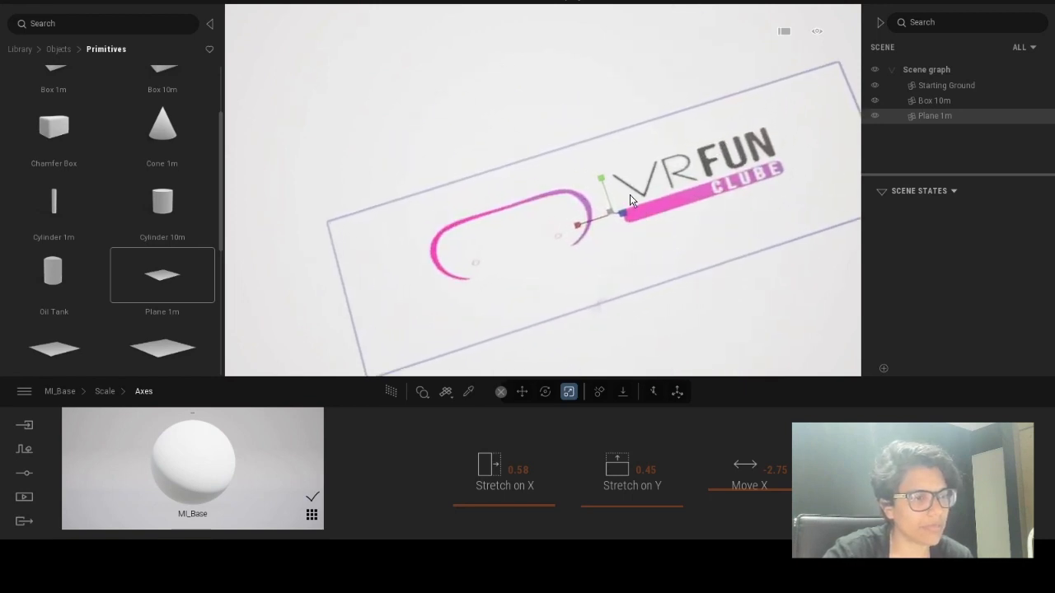
{"action": "middle_click_drag", "start_coordinate": [633, 234], "coordinate": [533, 225]}
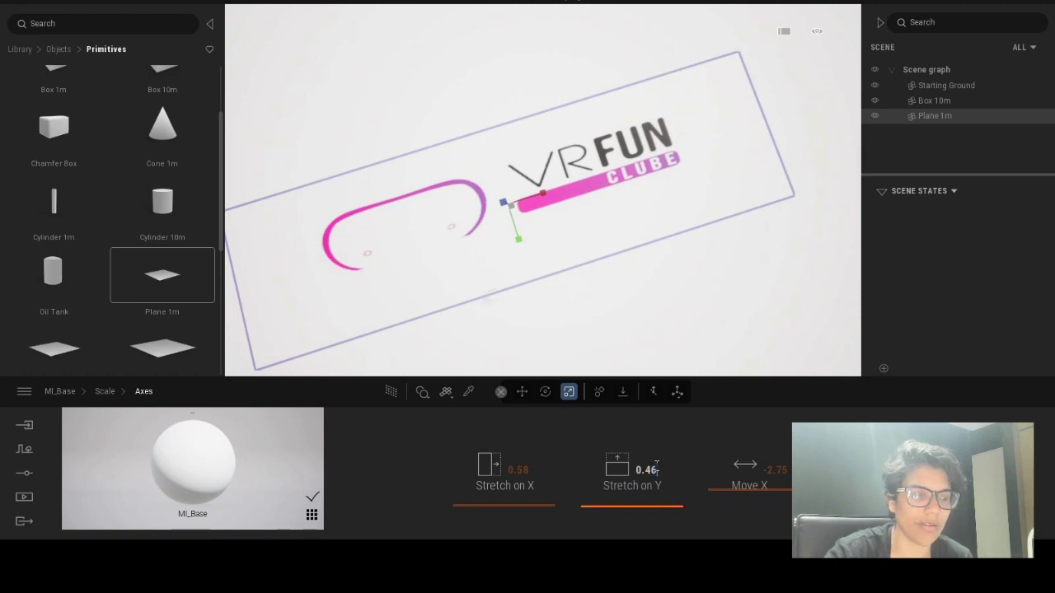
{"action": "left_click", "coordinate": [647, 469]}
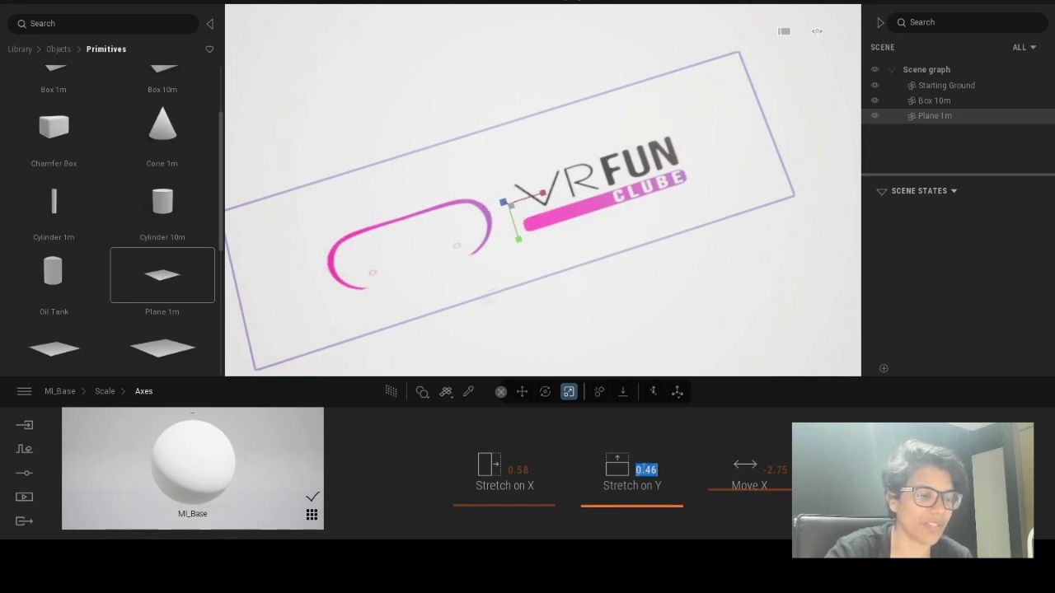
Try Stretch on X values of 0.55 and 0.59 for the logo texture, then raise it to 0.85
{"action": "left_click", "coordinate": [519, 470]}
{"action": "left_click_drag", "start_coordinate": [526, 470], "coordinate": [532, 469]}
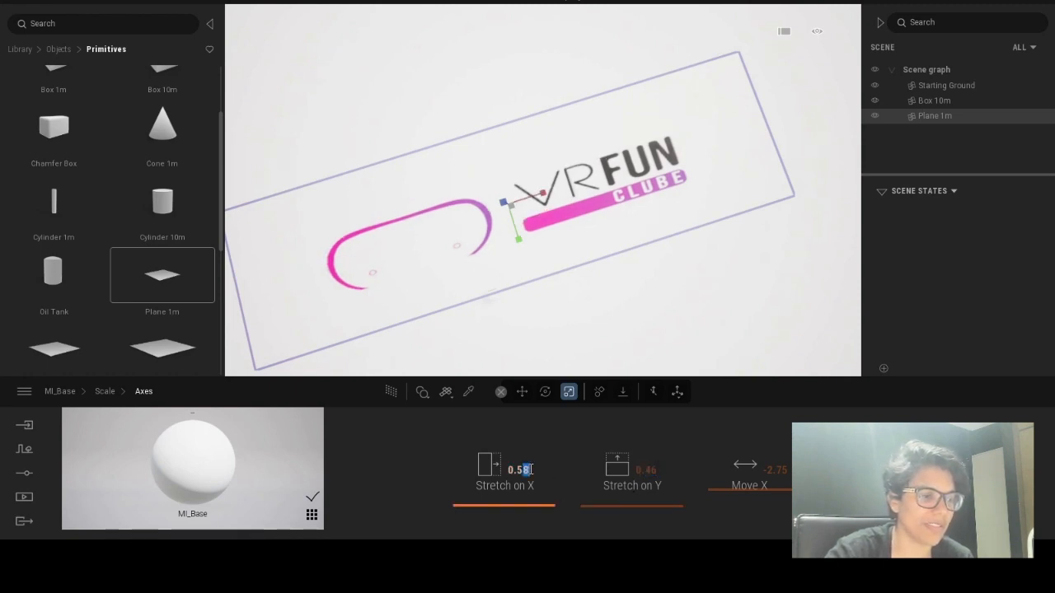
{"action": "type", "text": "5"}
{"action": "key", "text": "Return"}
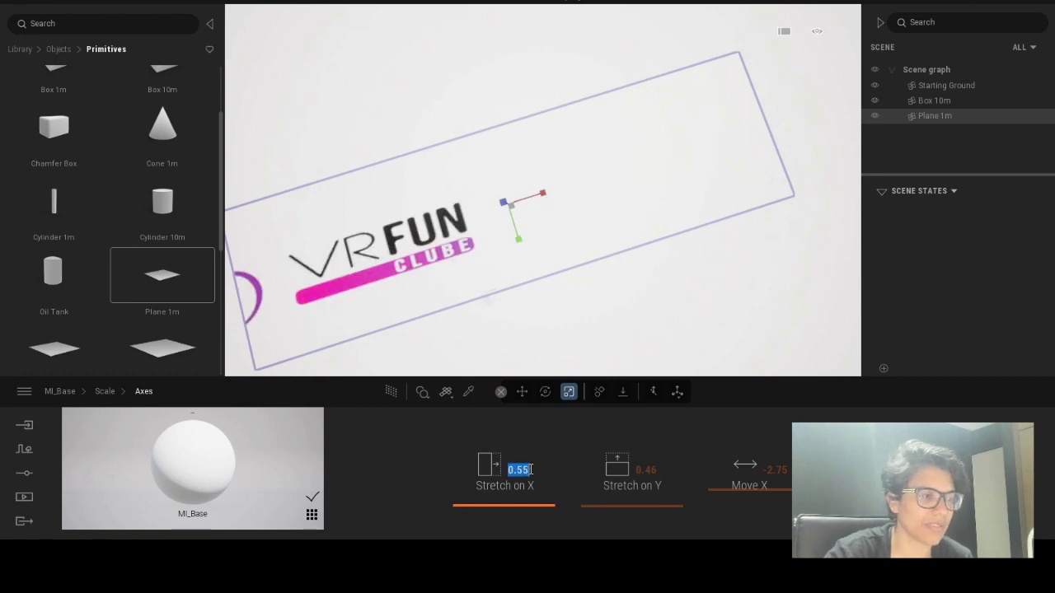
{"action": "left_click", "coordinate": [531, 470]}
{"action": "key", "text": "BackSpace"}
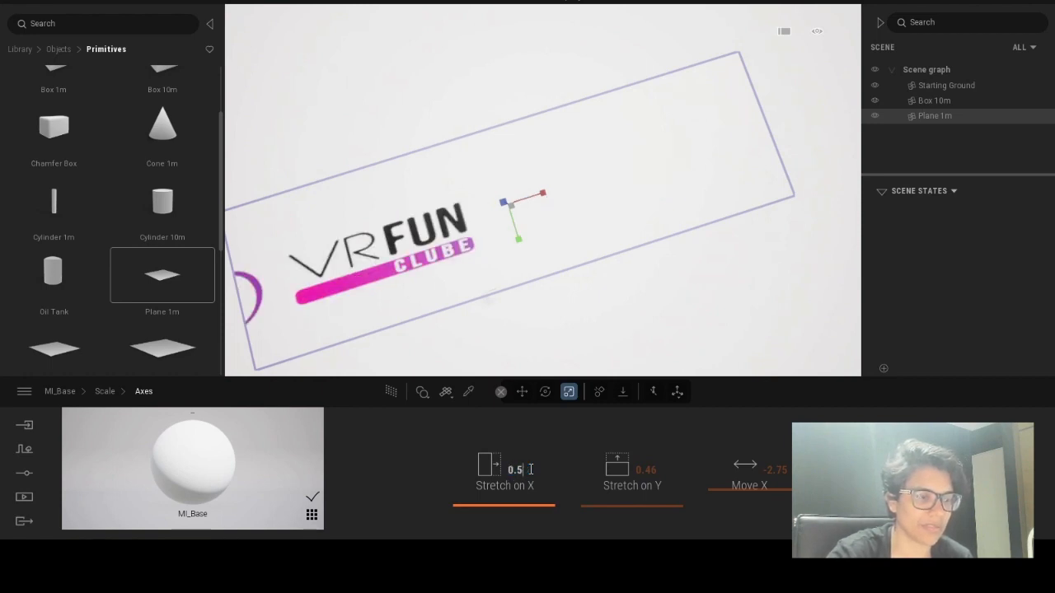
{"action": "type", "text": "9"}
{"action": "key", "text": "Return"}
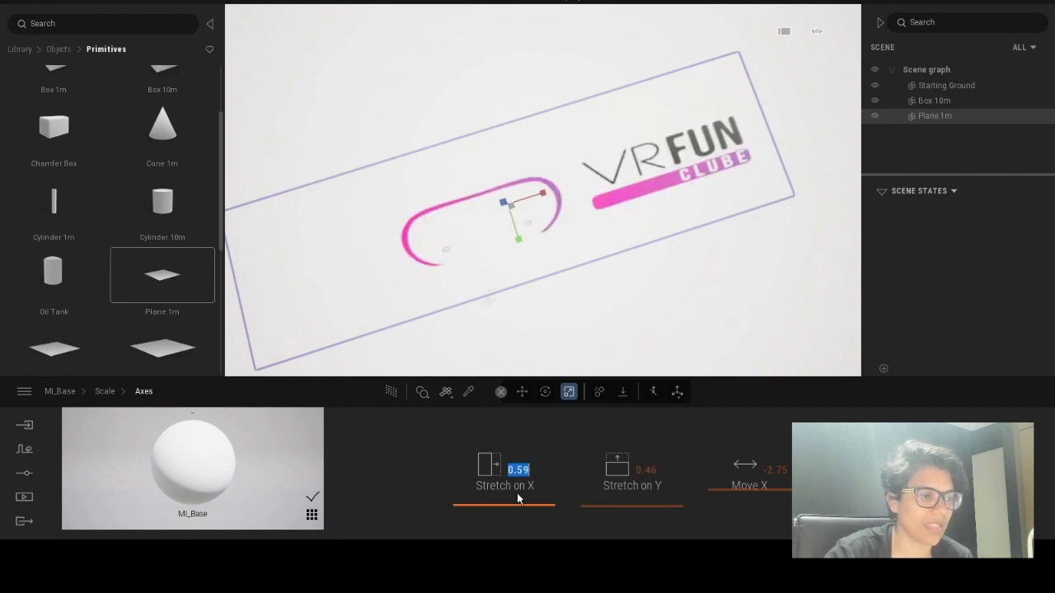
{"action": "left_click_drag", "start_coordinate": [520, 505], "coordinate": [520, 503]}
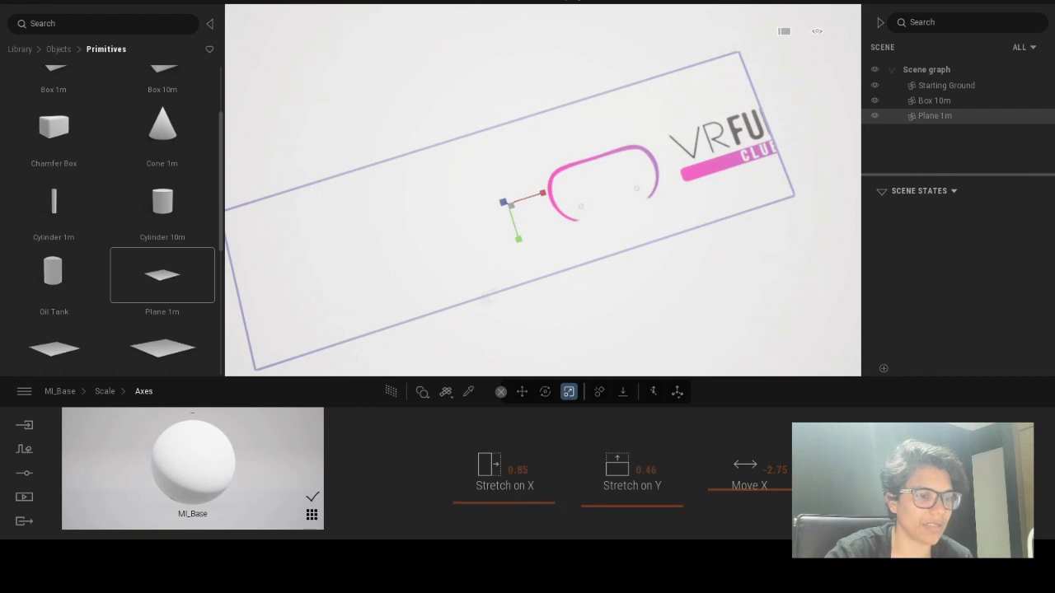
Bring the stretched logo back inside the plane with Move X at -2.63, then adjust it to -2.64
{"action": "left_click_drag", "start_coordinate": [764, 485], "coordinate": [761, 489]}
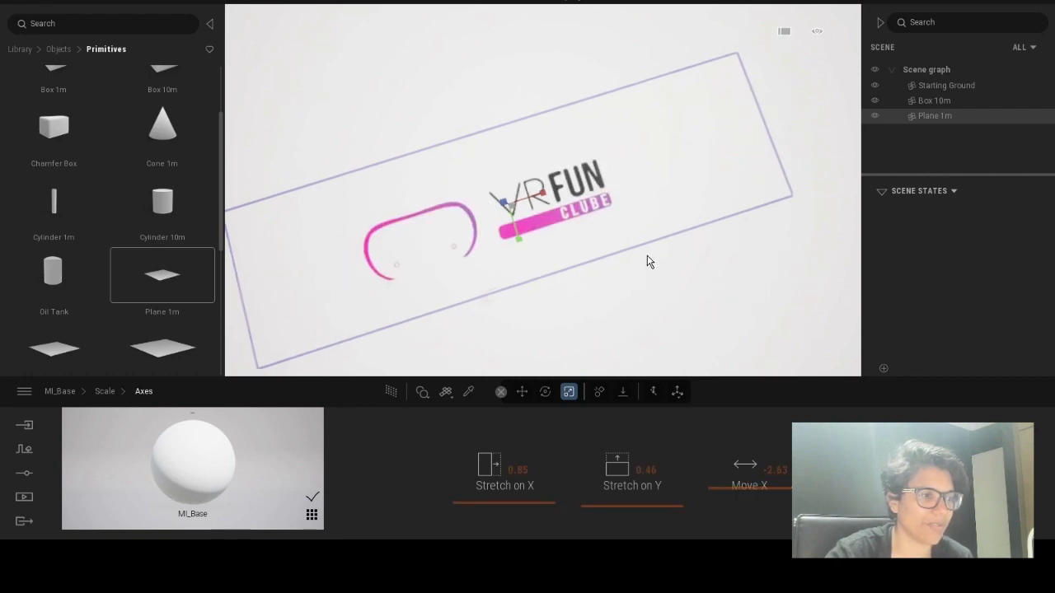
{"action": "scroll", "coordinate": [623, 279], "scroll_direction": "down", "scroll_amount": 2}
{"action": "right_click_drag", "start_coordinate": [598, 296], "coordinate": [563, 302]}
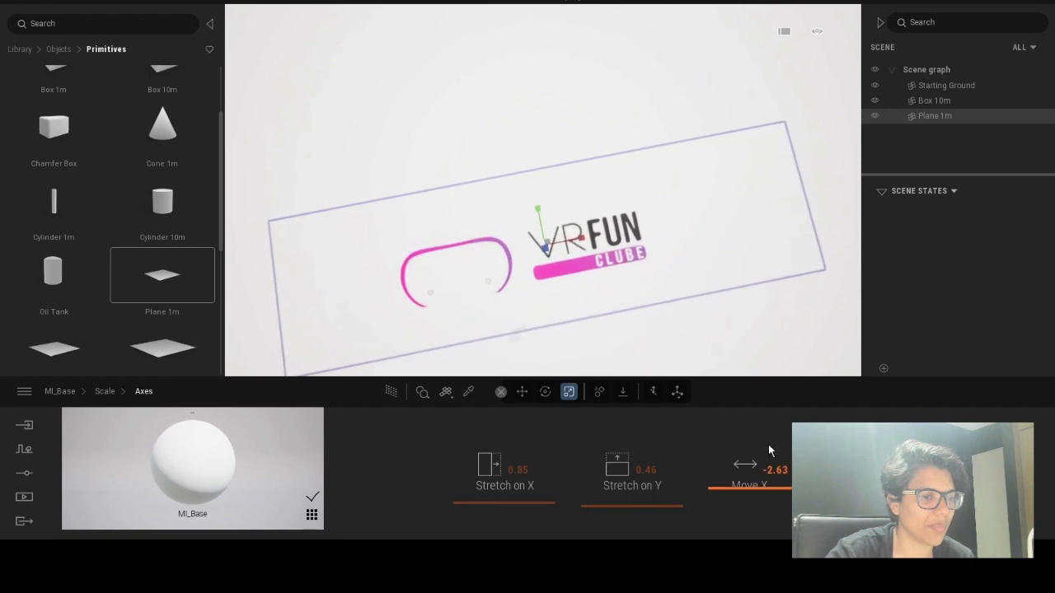
{"action": "left_click_drag", "start_coordinate": [783, 469], "coordinate": [788, 469]}
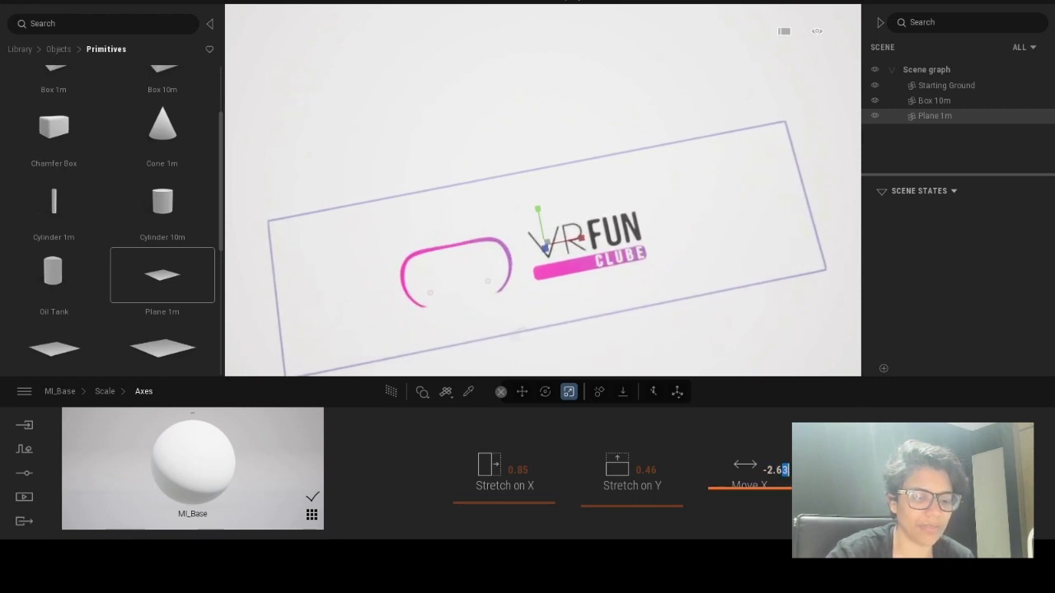
{"action": "type", "text": "4"}
{"action": "key", "text": "Return"}
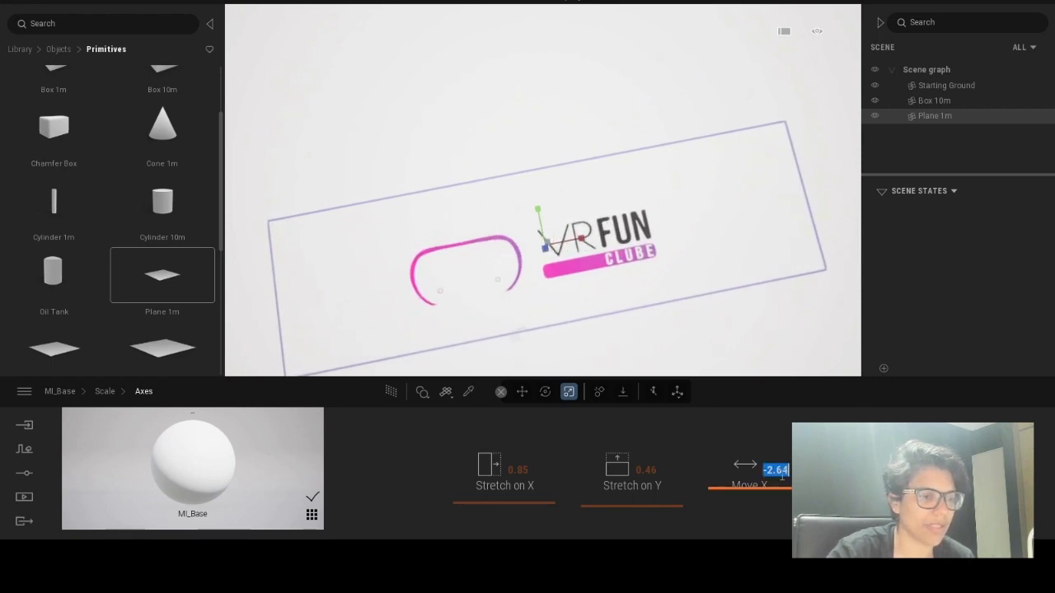
Shorten the plane along its length around the logo by scaling it on the X axis
{"action": "left_click", "coordinate": [537, 208]}
{"action": "middle_click_drag", "start_coordinate": [545, 214], "coordinate": [483, 214], "text": "shift"}
{"action": "scroll", "coordinate": [547, 214], "scroll_direction": "down", "scroll_amount": 2}
{"action": "middle_click_drag", "start_coordinate": [394, 255], "coordinate": [582, 215]}
{"action": "scroll", "coordinate": [593, 246], "scroll_direction": "up", "scroll_amount": 1}
{"action": "mouse_move", "coordinate": [581, 191]}
{"action": "left_click_drag", "start_coordinate": [581, 191], "coordinate": [578, 192]}
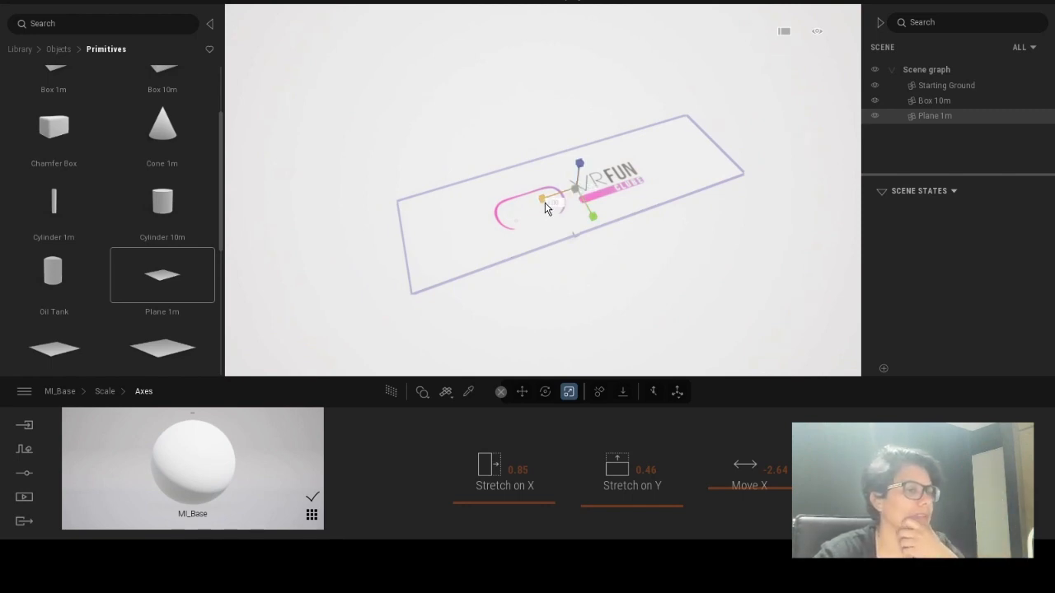
{"action": "left_click_drag", "start_coordinate": [544, 200], "coordinate": [596, 193]}
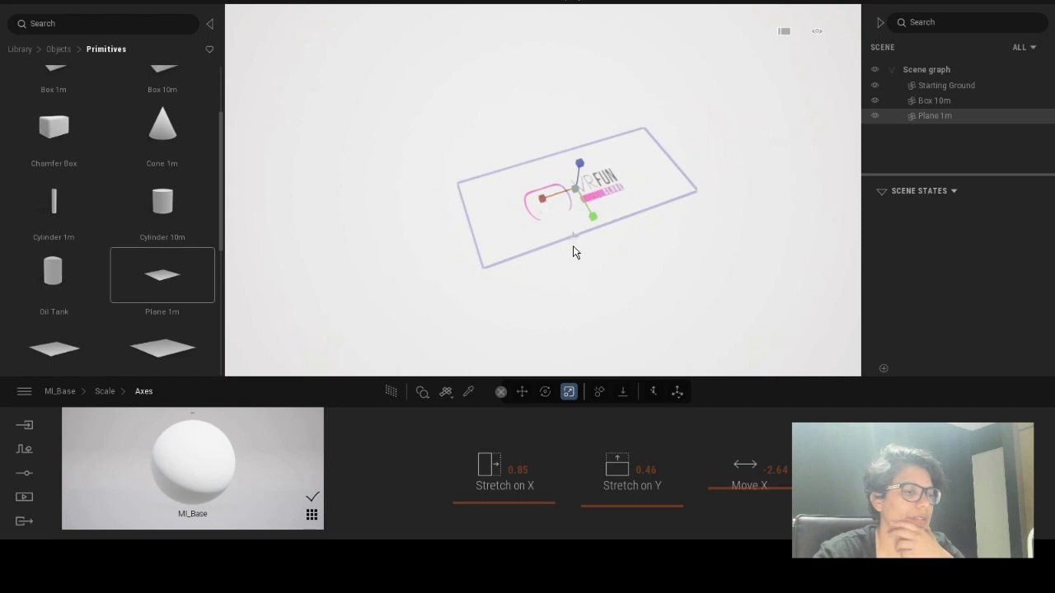
Adjust the logo texture's Stretch on X, trying 0.88 and 1 before settling on 0.50
{"action": "double_click", "coordinate": [523, 472]}
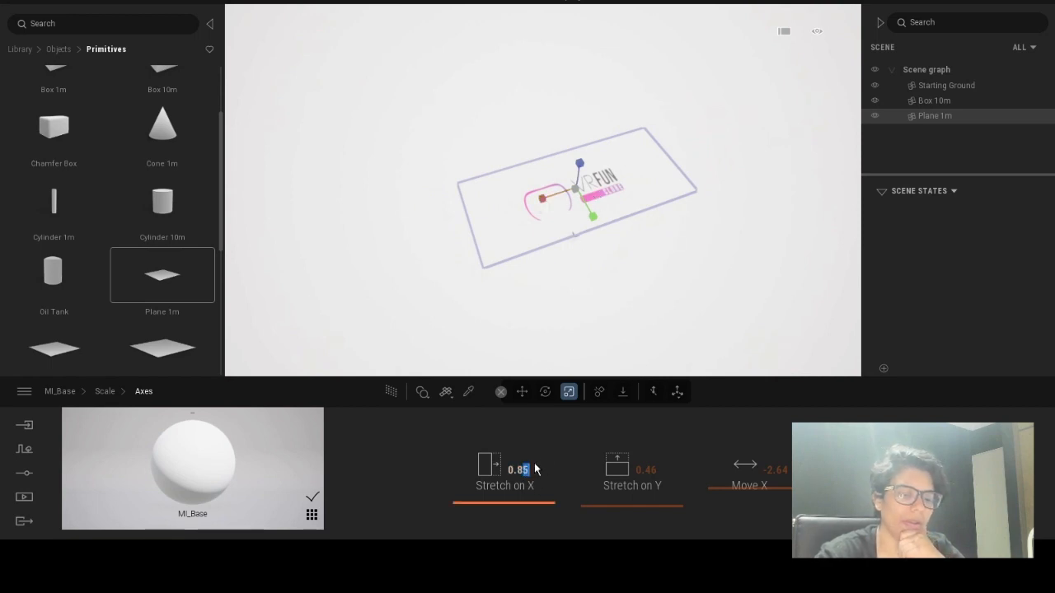
{"action": "key", "text": "Return"}
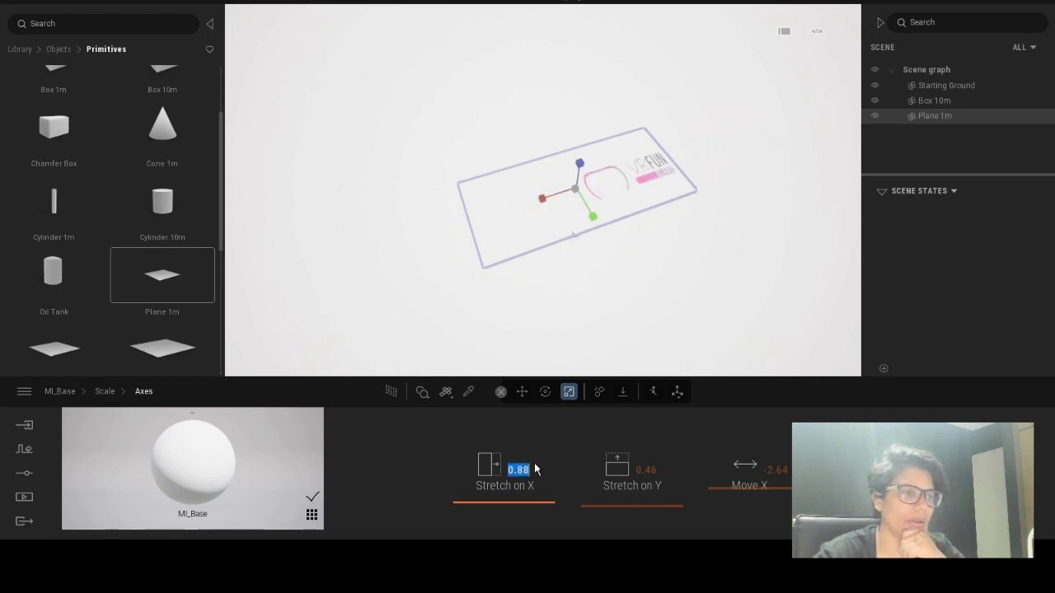
{"action": "type", "text": "1"}
{"action": "key", "text": "Return"}
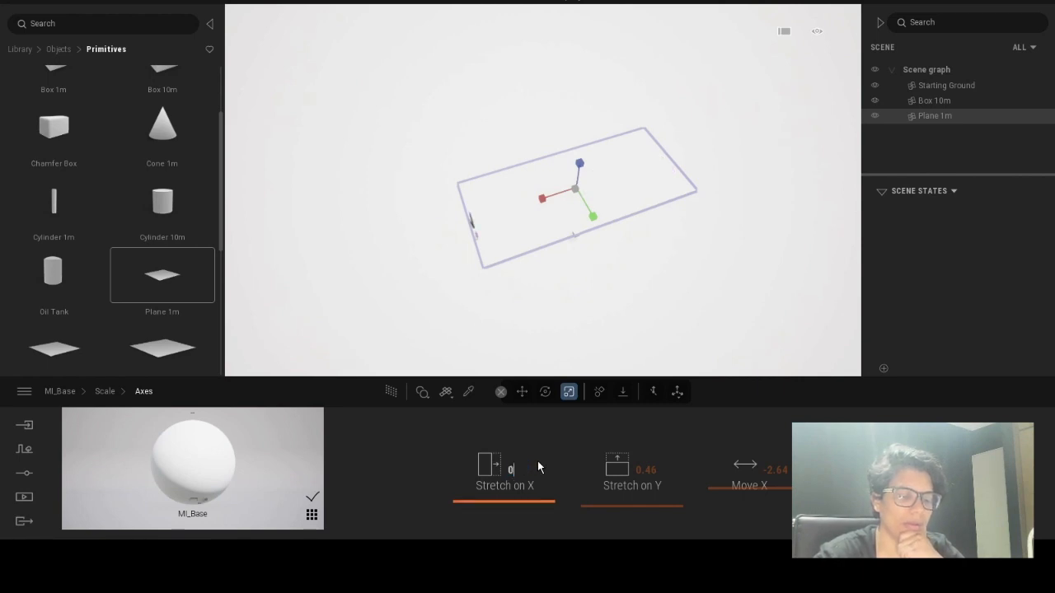
{"action": "type", "text": "0.5"}
{"action": "key", "text": "Return"}
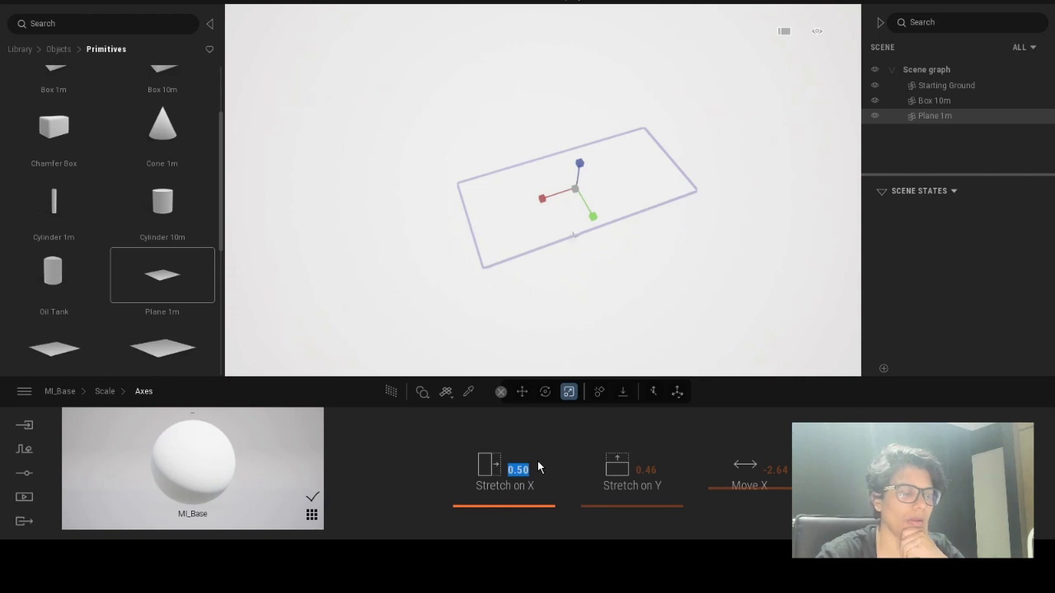
Bring the logo back onto the shortened plane with Move X at -1.97, then try -1.99
{"action": "left_click_drag", "start_coordinate": [768, 489], "coordinate": [771, 484]}
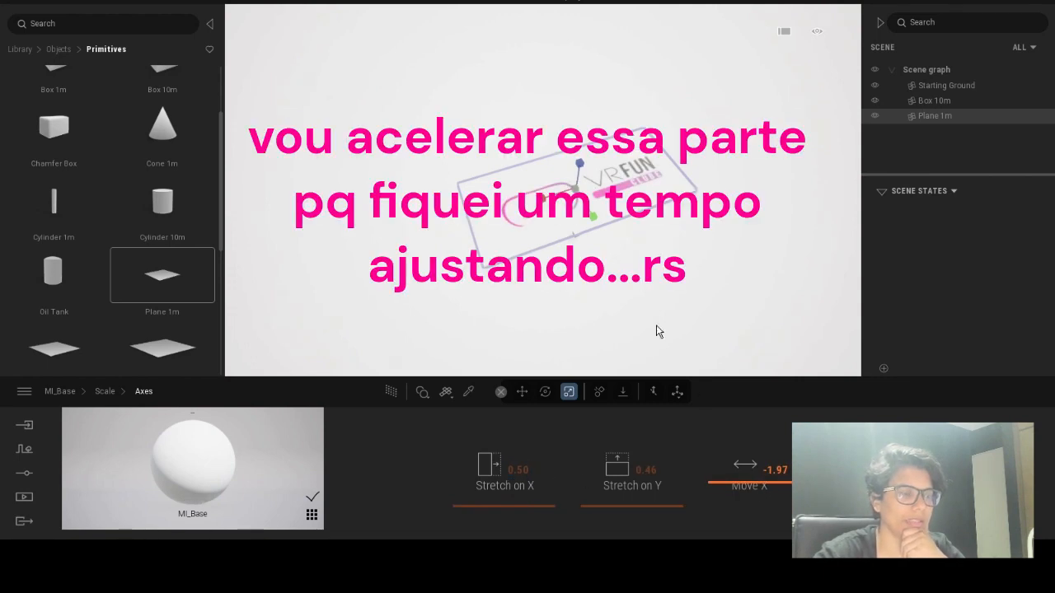
{"action": "right_click_drag", "start_coordinate": [656, 331], "coordinate": [575, 172]}
{"action": "scroll", "coordinate": [574, 171], "scroll_direction": "up", "scroll_amount": 2}
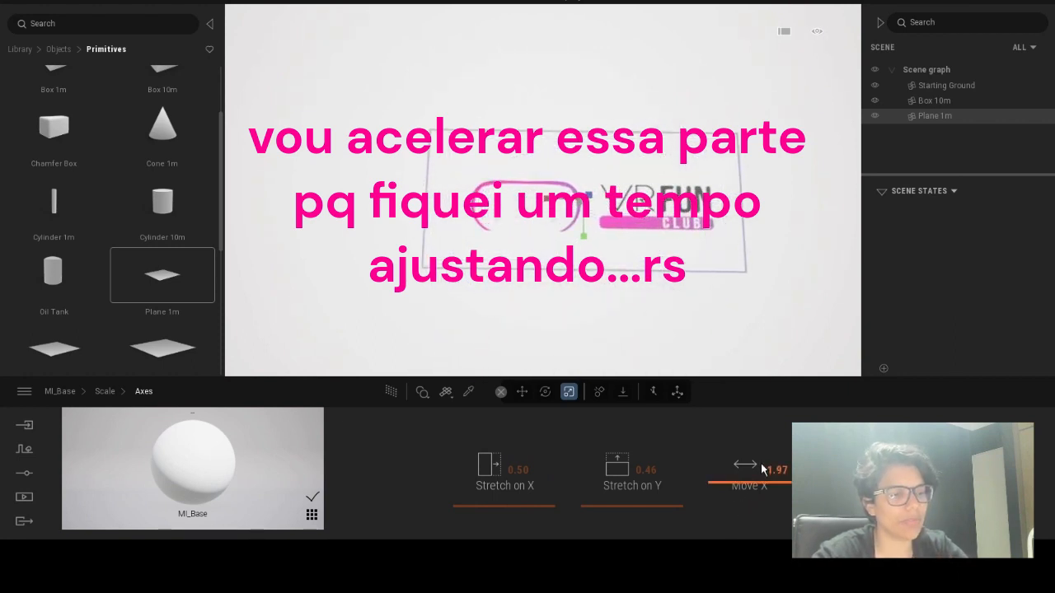
{"action": "left_click_drag", "start_coordinate": [775, 469], "coordinate": [789, 470]}
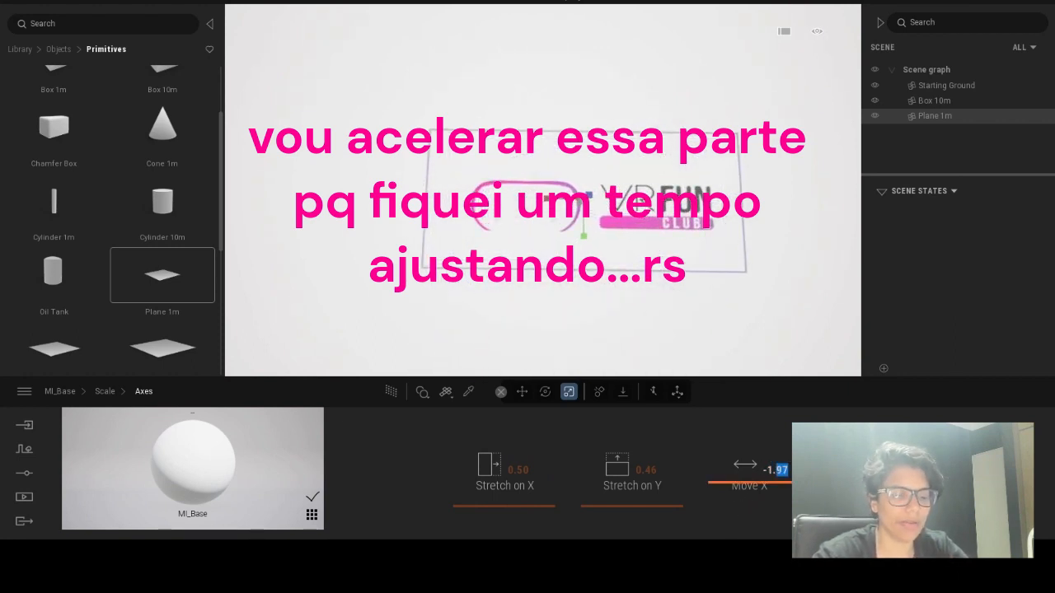
{"action": "type", "text": "99"}
{"action": "key", "text": "Return"}
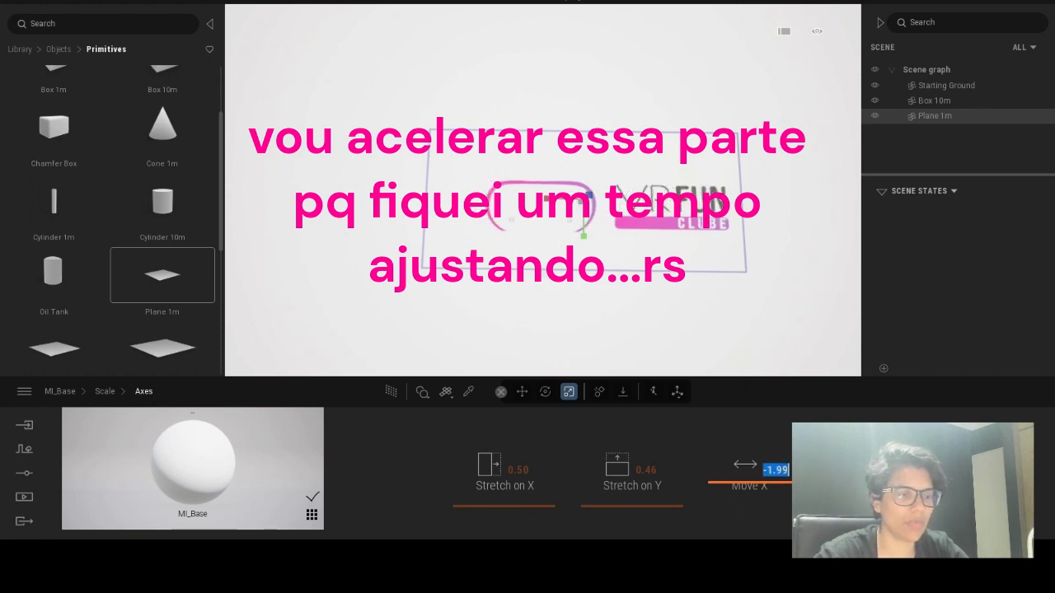
Try other Move X values for the logo texture and settle on 0.45 to center it on the plane
{"action": "type", "text": "-1"}
{"action": "key", "text": "Return"}
{"action": "type", "text": "20"}
{"action": "key", "text": "Return"}
{"action": "type", "text": "95"}
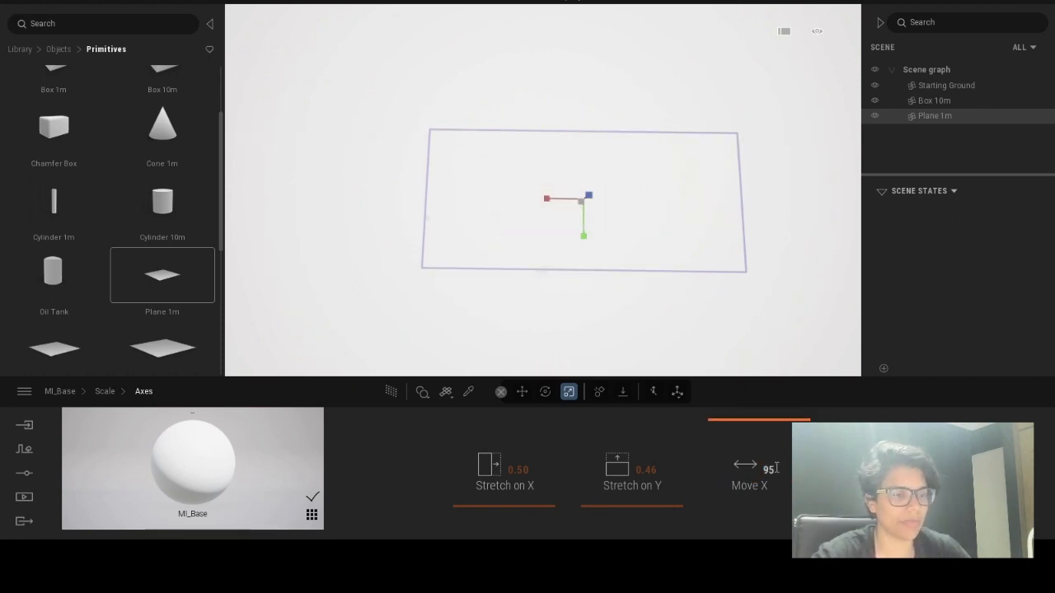
{"action": "key", "text": "Return"}
{"action": "type", "text": "45"}
{"action": "key", "text": "Return"}
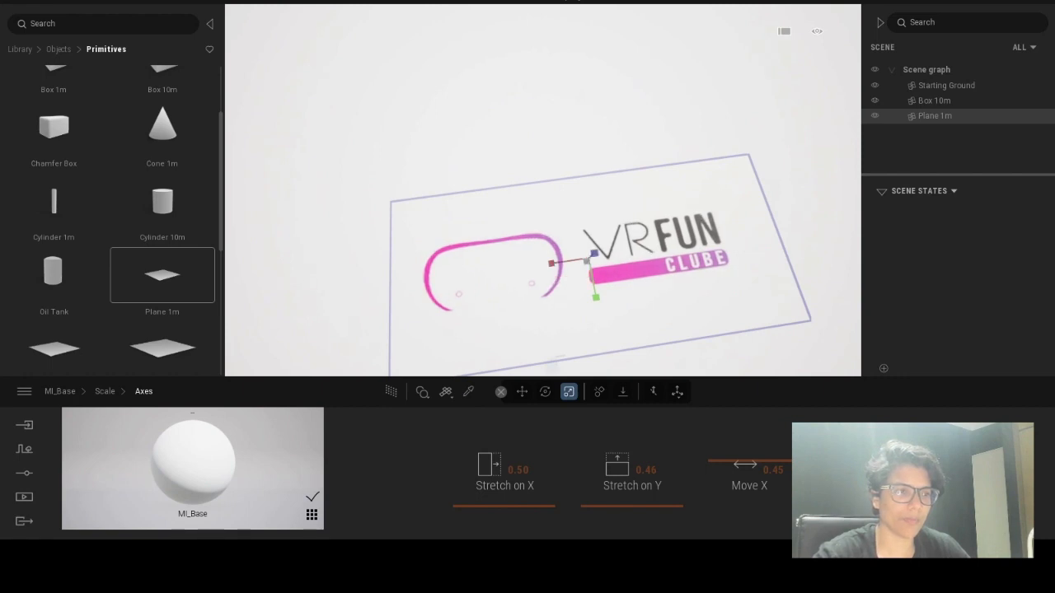
Rename the plane carrying the logo texture as "Logo - vrfunclube" in the scene graph
{"action": "right_click_drag", "start_coordinate": [707, 207], "coordinate": [695, 206]}
{"action": "scroll", "coordinate": [571, 206], "scroll_direction": "down", "scroll_amount": 2}
{"action": "left_click", "coordinate": [456, 120]}
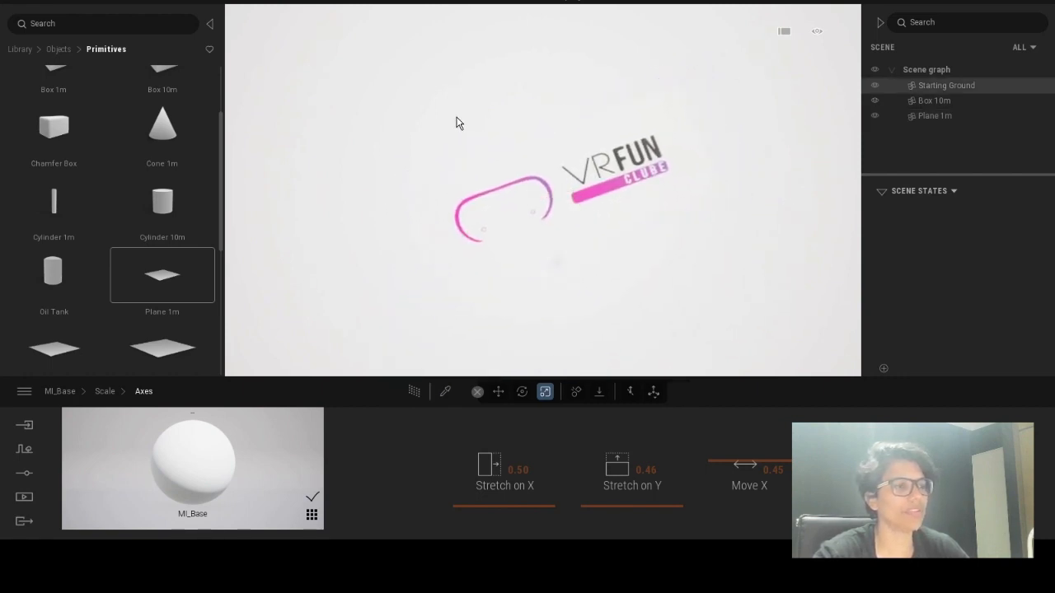
{"action": "scroll", "coordinate": [457, 120], "scroll_direction": "down", "scroll_amount": 1}
{"action": "right_click_drag", "start_coordinate": [554, 227], "coordinate": [508, 233]}
{"action": "scroll", "coordinate": [484, 252], "scroll_direction": "up", "scroll_amount": 2}
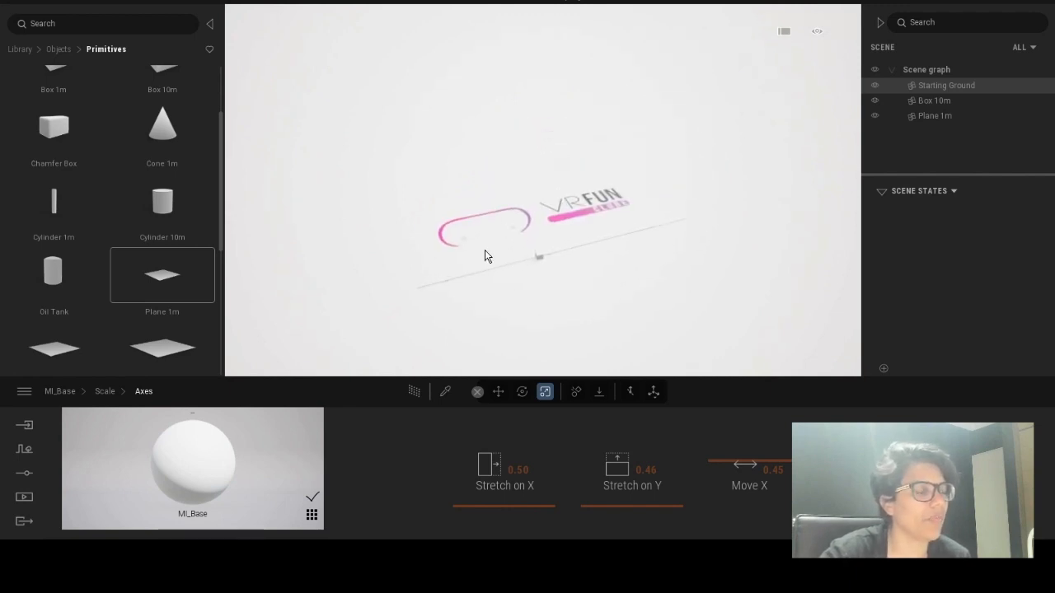
{"action": "left_click", "coordinate": [495, 259]}
{"action": "right_click", "coordinate": [935, 118]}
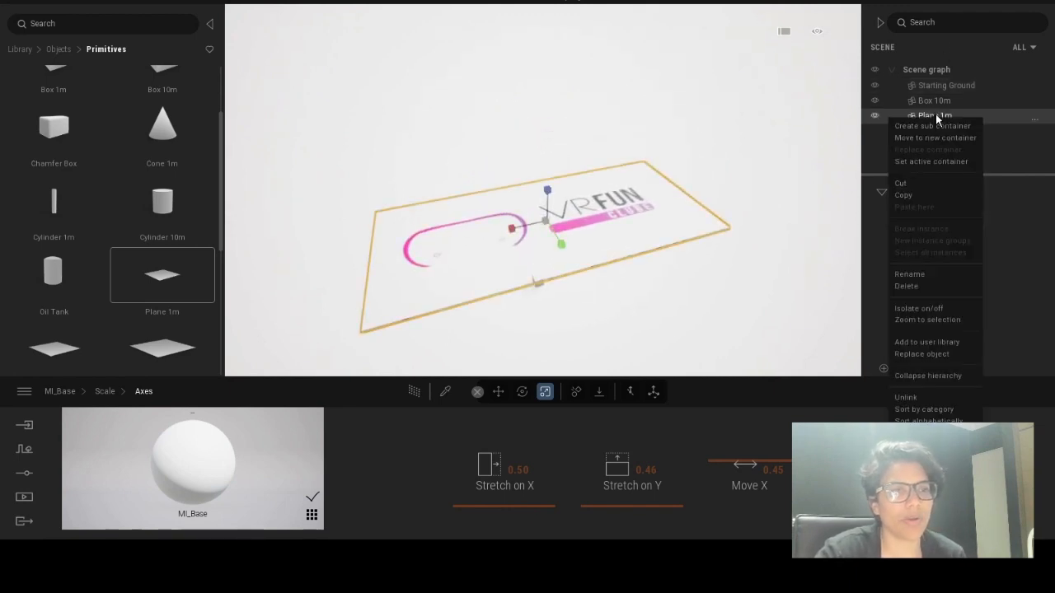
{"action": "left_click", "coordinate": [911, 274]}
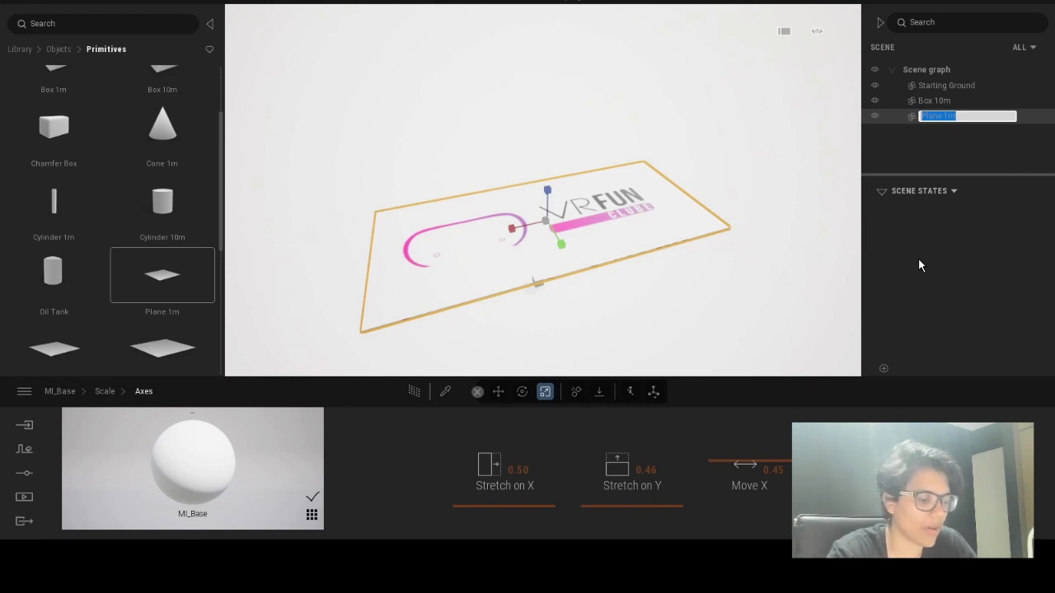
{"action": "type", "text": "Logo"}
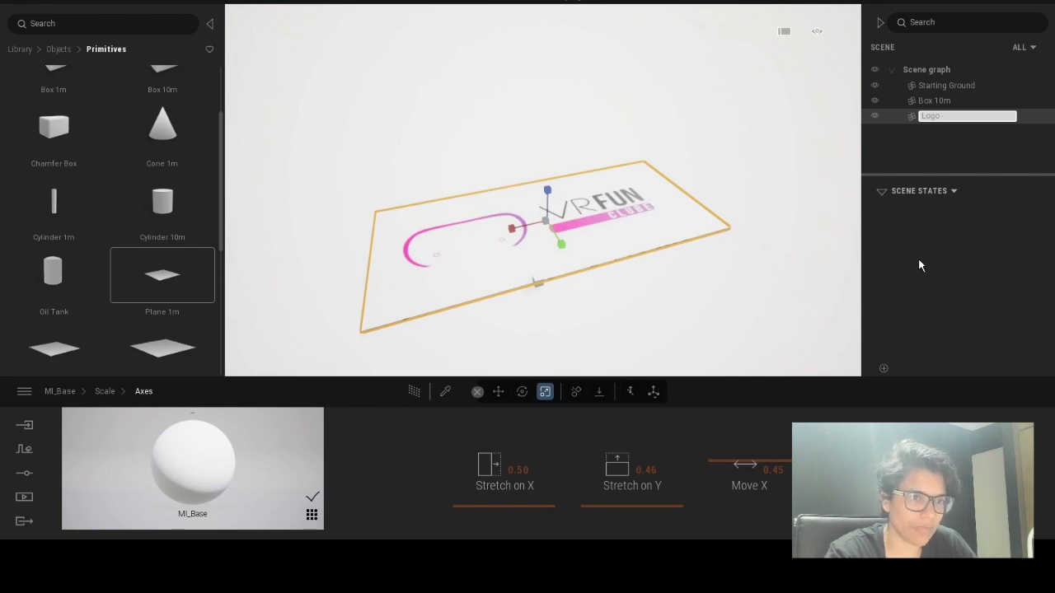
{"action": "type", "text": " - vrfunclu"}
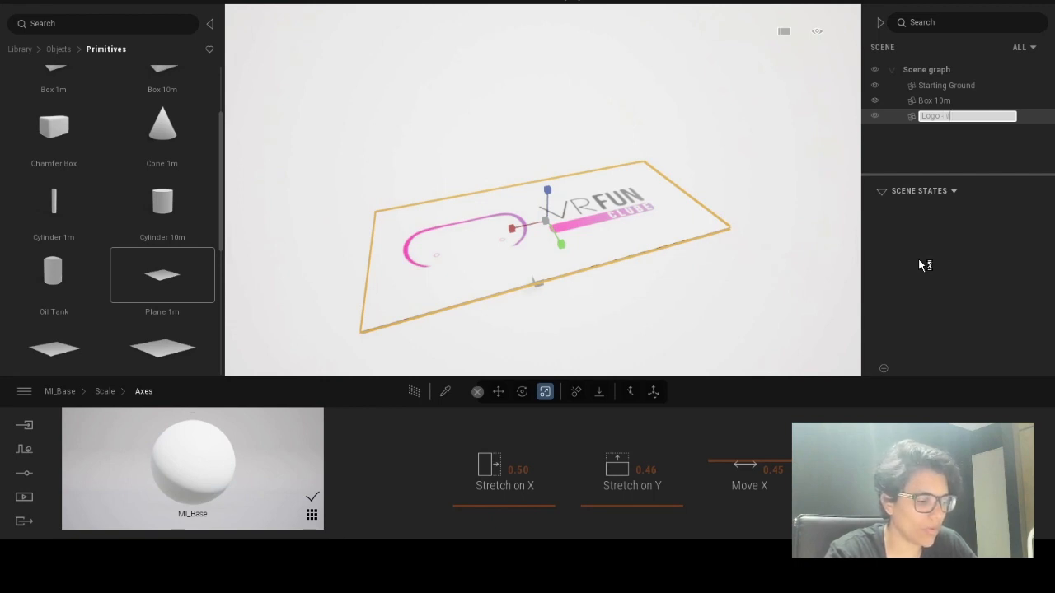
{"action": "type", "text": "be"}
{"action": "key", "text": "Return"}
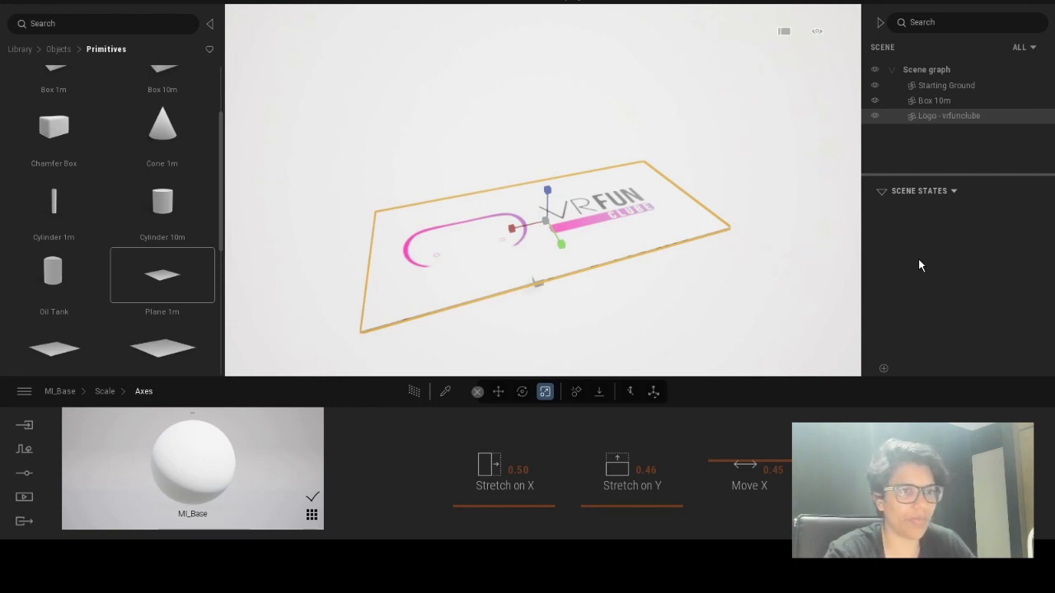
Examine the Box 10m at the edge of the logo plane and compare its size with the plane
{"action": "left_click", "coordinate": [944, 101]}
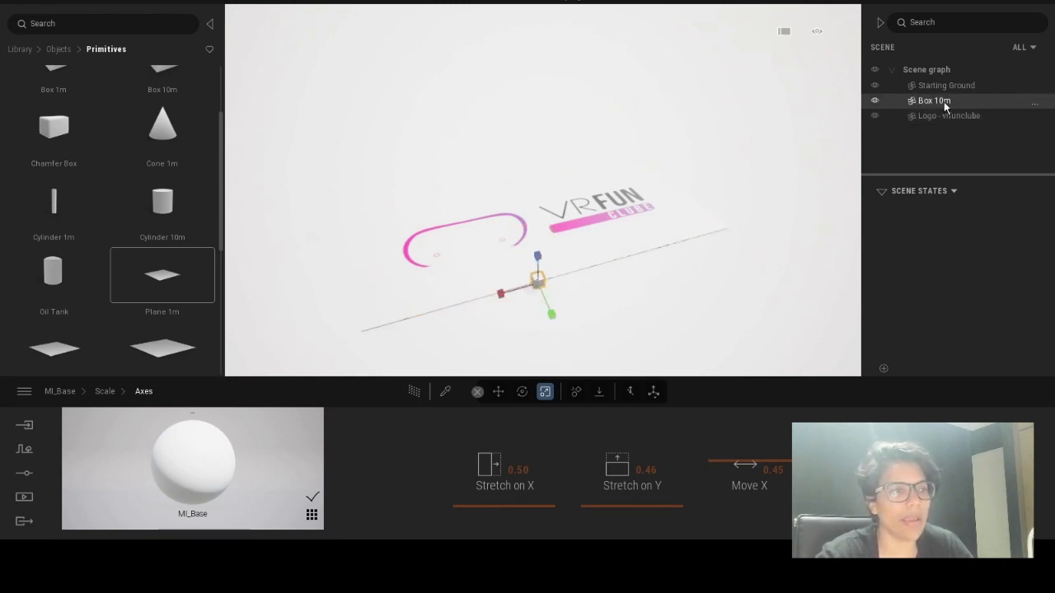
{"action": "middle_click_drag", "start_coordinate": [528, 330], "coordinate": [557, 285]}
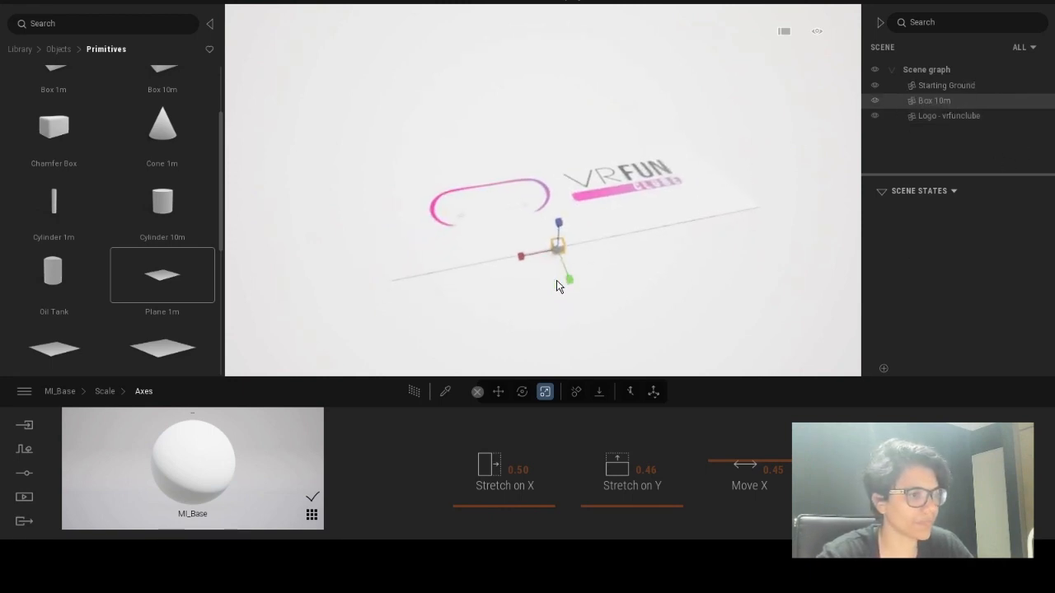
{"action": "scroll", "coordinate": [520, 285], "scroll_direction": "up", "scroll_amount": 4}
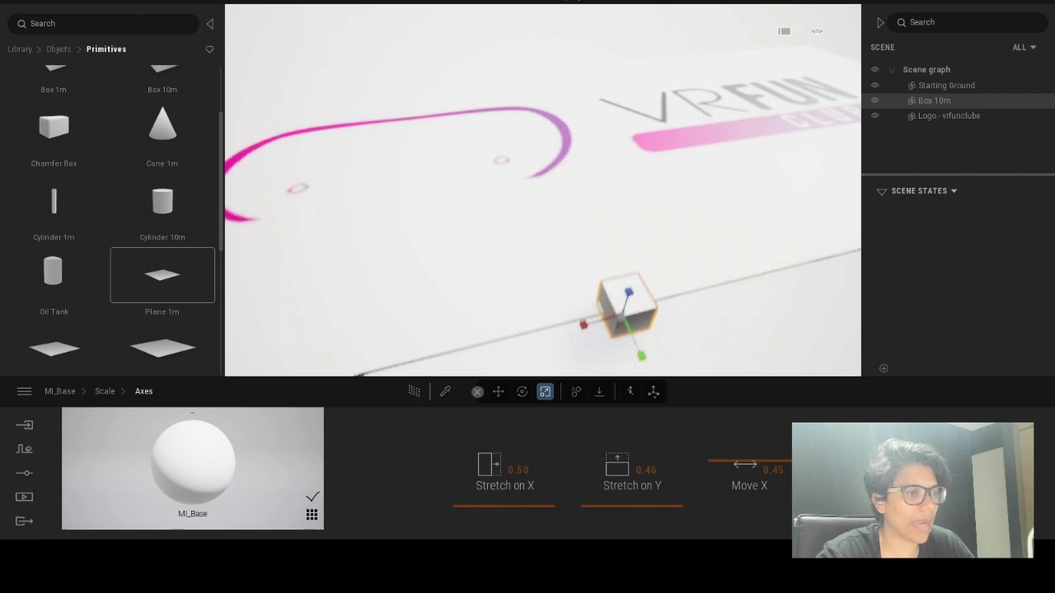
{"action": "middle_click_drag", "start_coordinate": [577, 293], "coordinate": [537, 264], "text": "shift"}
{"action": "scroll", "coordinate": [544, 275], "scroll_direction": "up", "scroll_amount": 3}
{"action": "scroll", "coordinate": [513, 235], "scroll_direction": "down", "scroll_amount": 3}
{"action": "scroll", "coordinate": [513, 240], "scroll_direction": "down", "scroll_amount": 5}
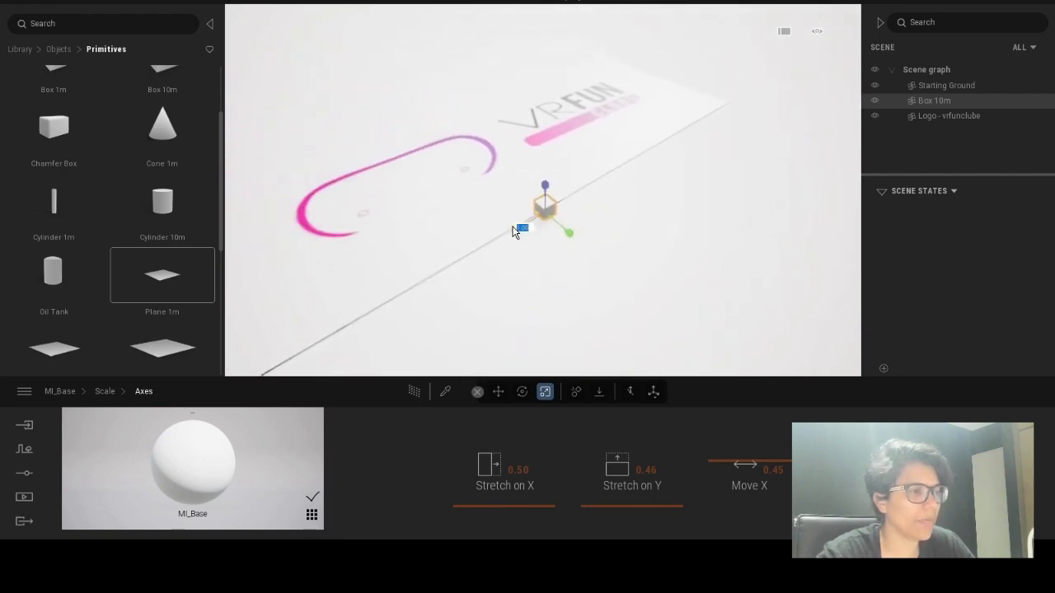
{"action": "left_click", "coordinate": [488, 207]}
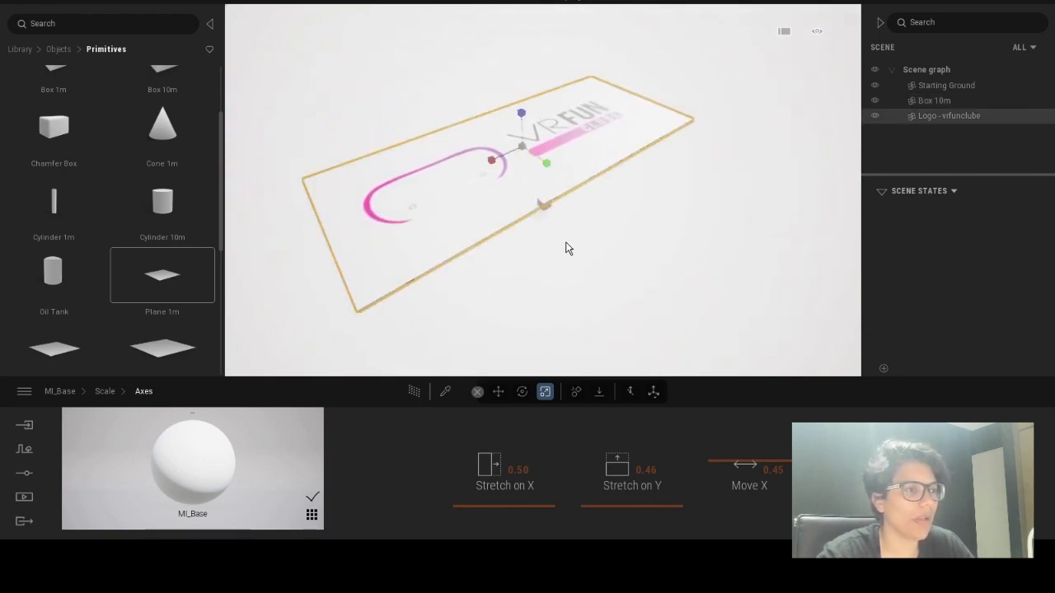
{"action": "left_click", "coordinate": [543, 206]}
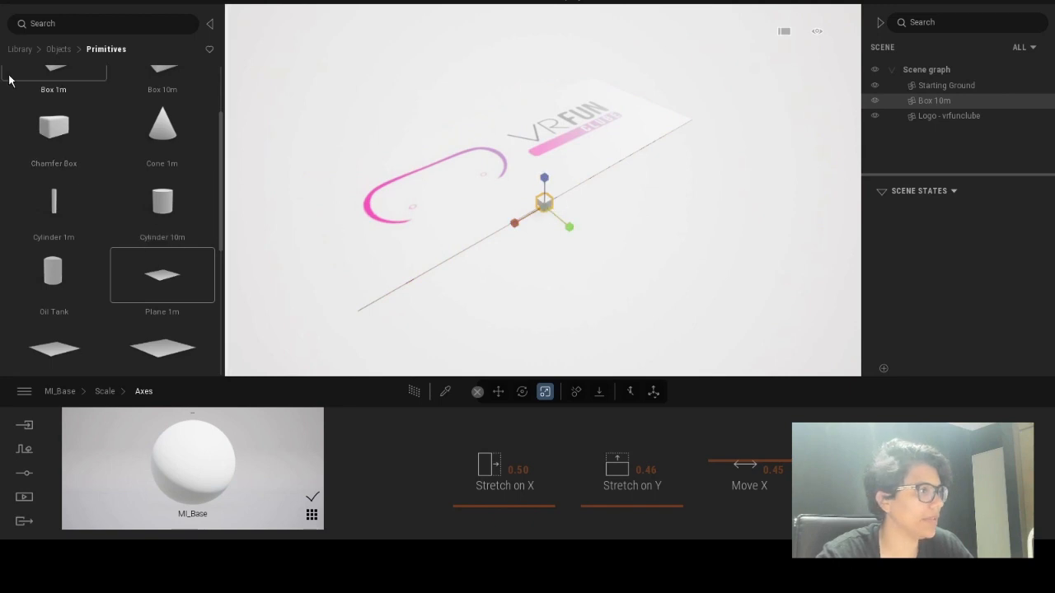
Browse the living room chairs in the Home objects of the library
{"action": "left_click", "coordinate": [53, 50]}
{"action": "left_click", "coordinate": [56, 111]}
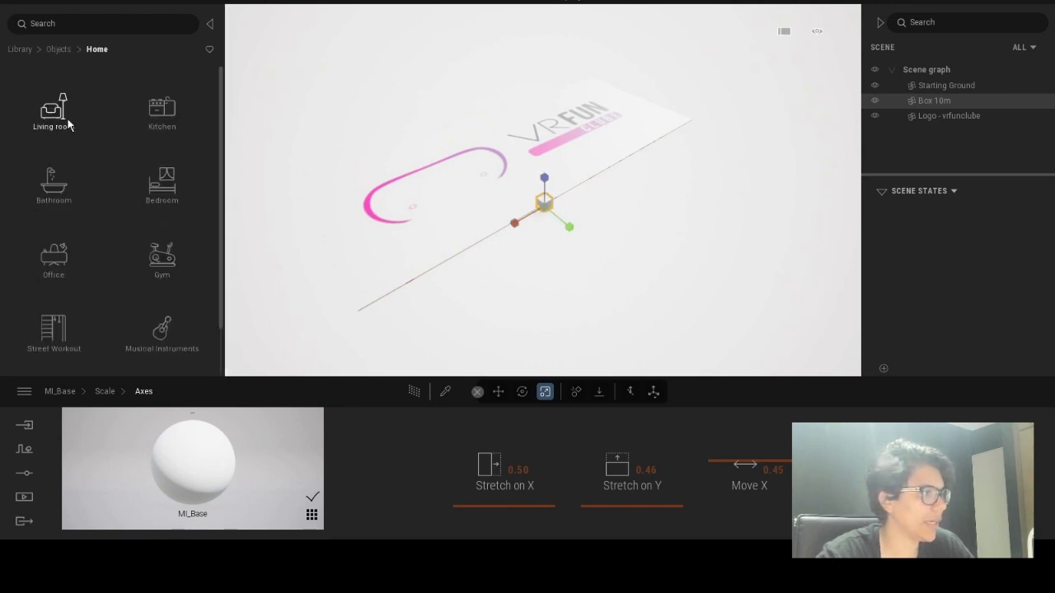
{"action": "left_click", "coordinate": [56, 115]}
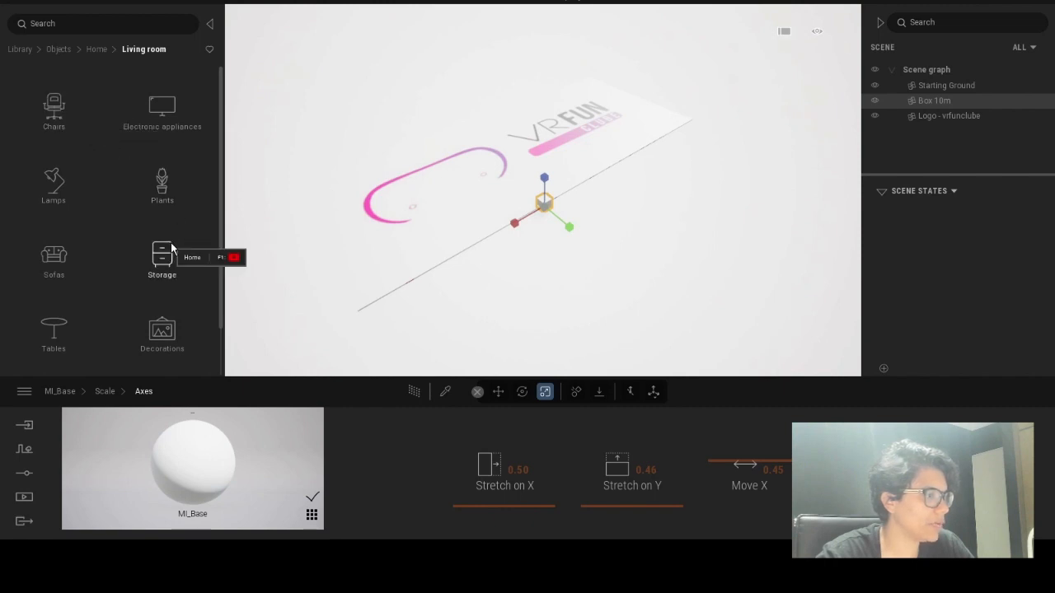
{"action": "left_click", "coordinate": [53, 107]}
{"action": "scroll", "coordinate": [86, 208], "scroll_direction": "down", "scroll_amount": 3}
{"action": "scroll", "coordinate": [82, 221], "scroll_direction": "down", "scroll_amount": 5}
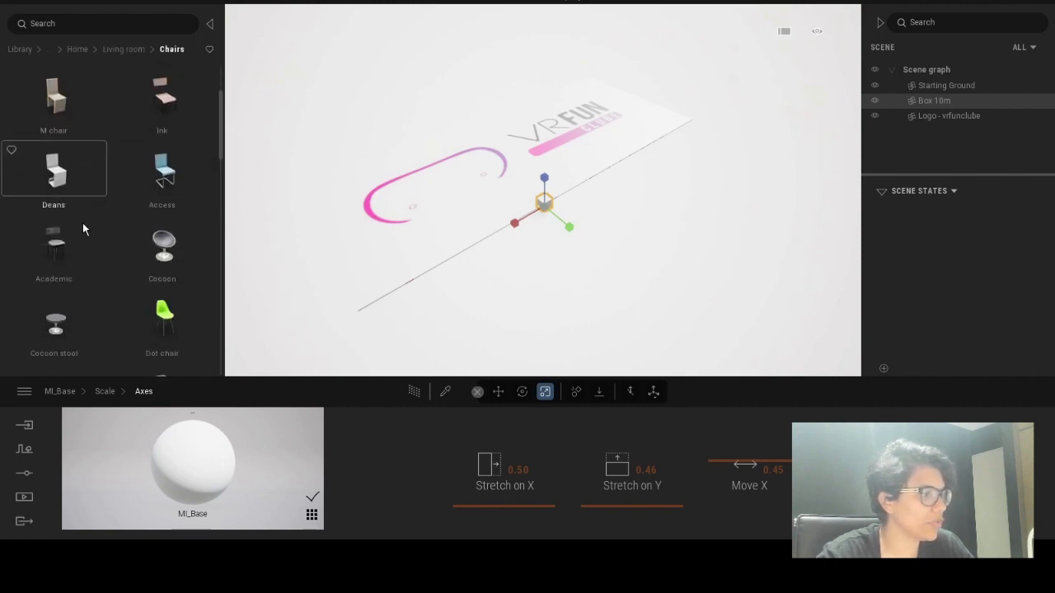
{"action": "scroll", "coordinate": [94, 233], "scroll_direction": "down", "scroll_amount": 1}
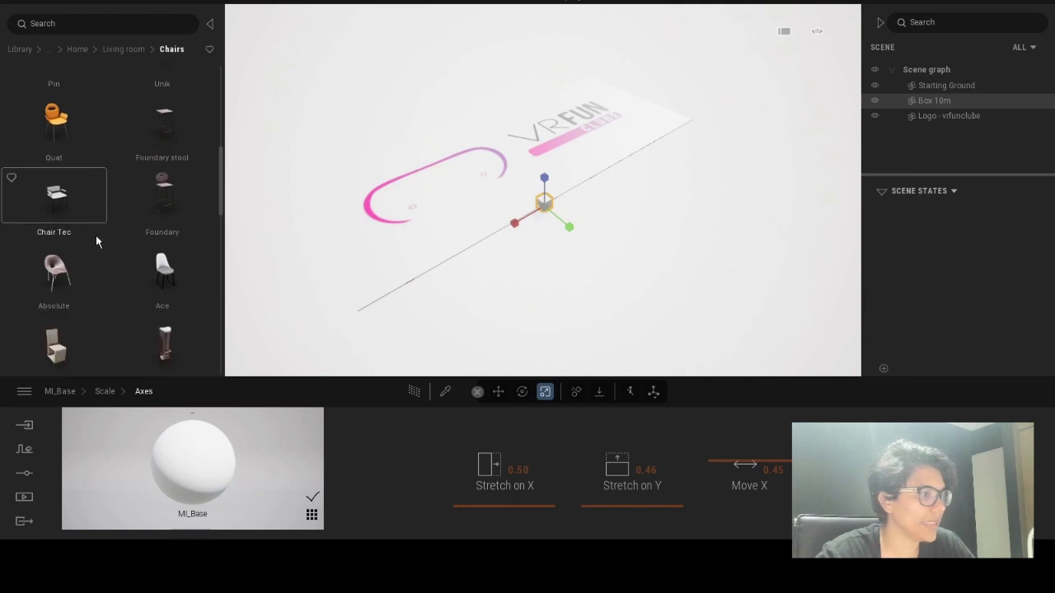
{"action": "scroll", "coordinate": [96, 198], "scroll_direction": "up", "scroll_amount": 4}
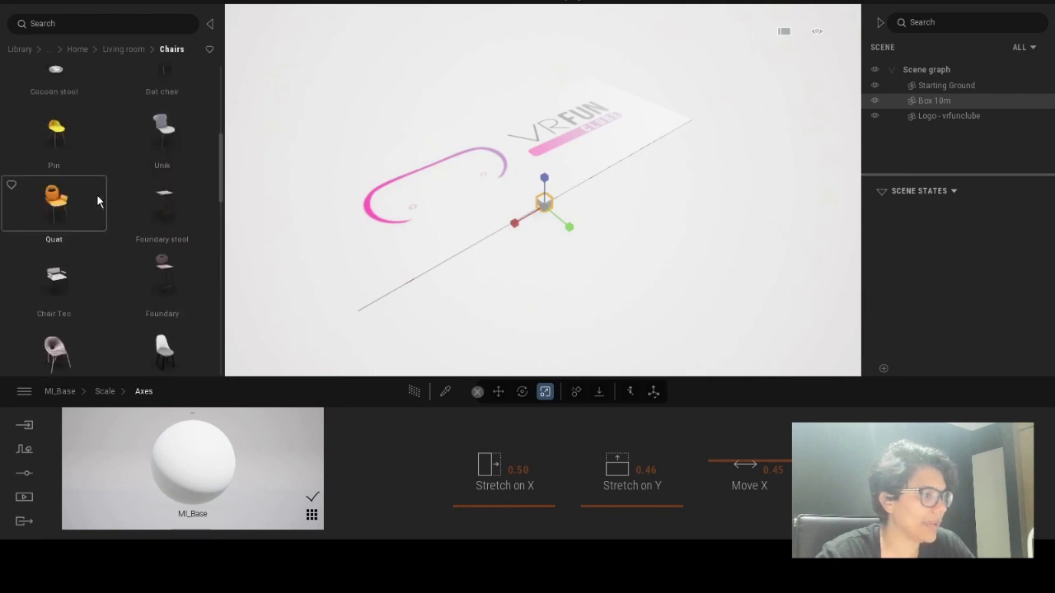
{"action": "left_click", "coordinate": [124, 50]}
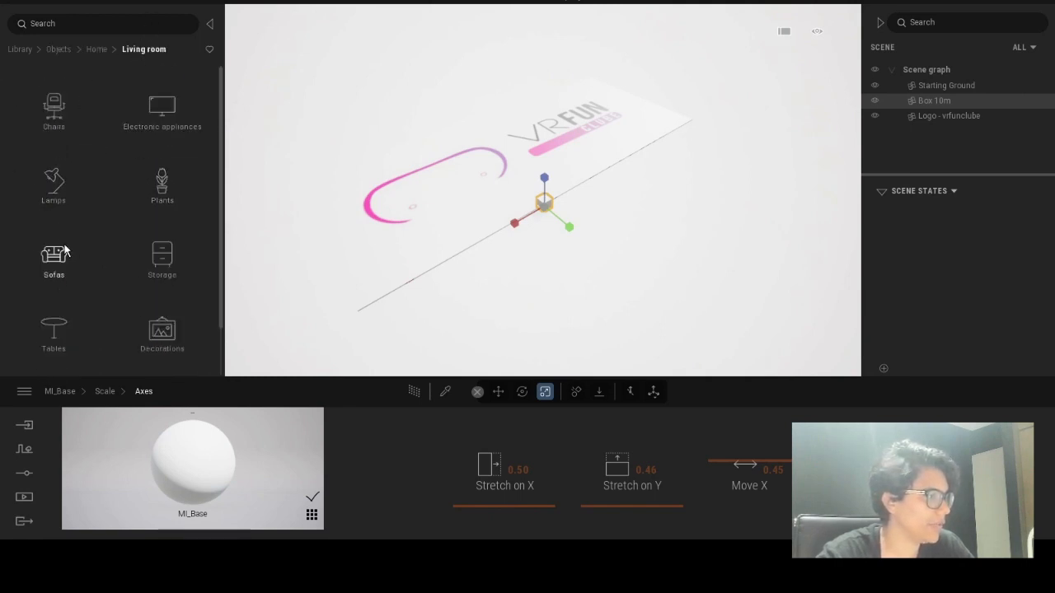
{"action": "scroll", "coordinate": [66, 256], "scroll_direction": "down", "scroll_amount": 2}
{"action": "scroll", "coordinate": [65, 271], "scroll_direction": "up", "scroll_amount": 2}
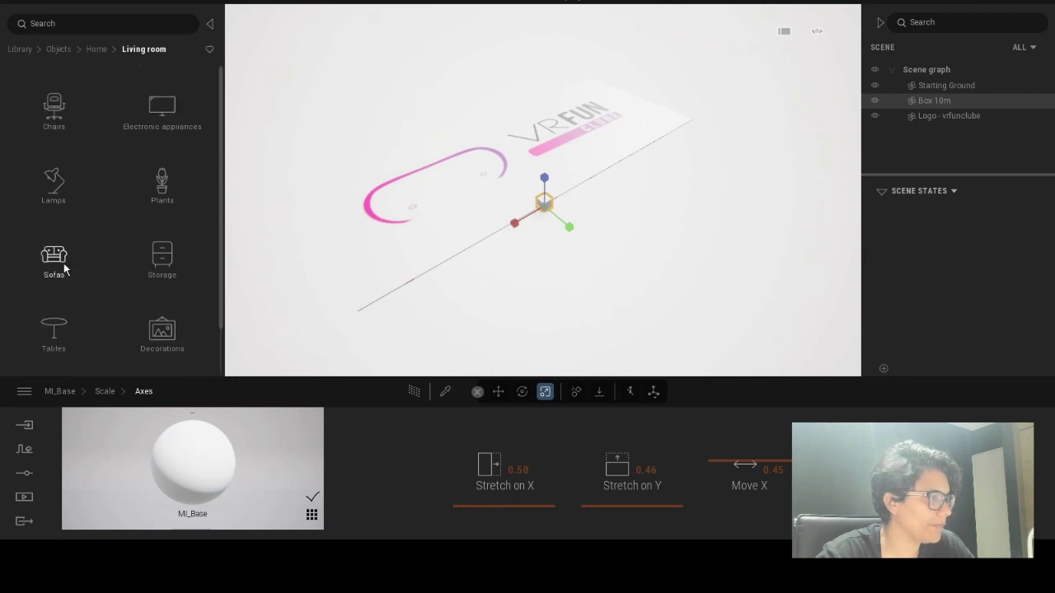
{"action": "left_click", "coordinate": [54, 109]}
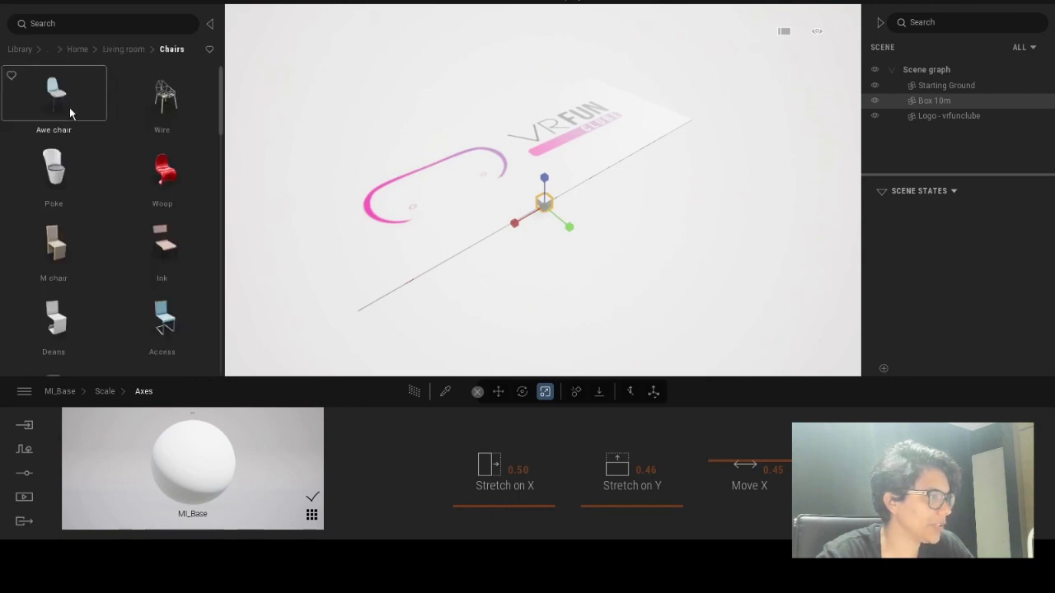
Place the Laptop open, Phone ON and Tablet 03 models from the living room electronic appliances on the ground near the box
{"action": "left_click", "coordinate": [116, 47]}
{"action": "left_click", "coordinate": [156, 110]}
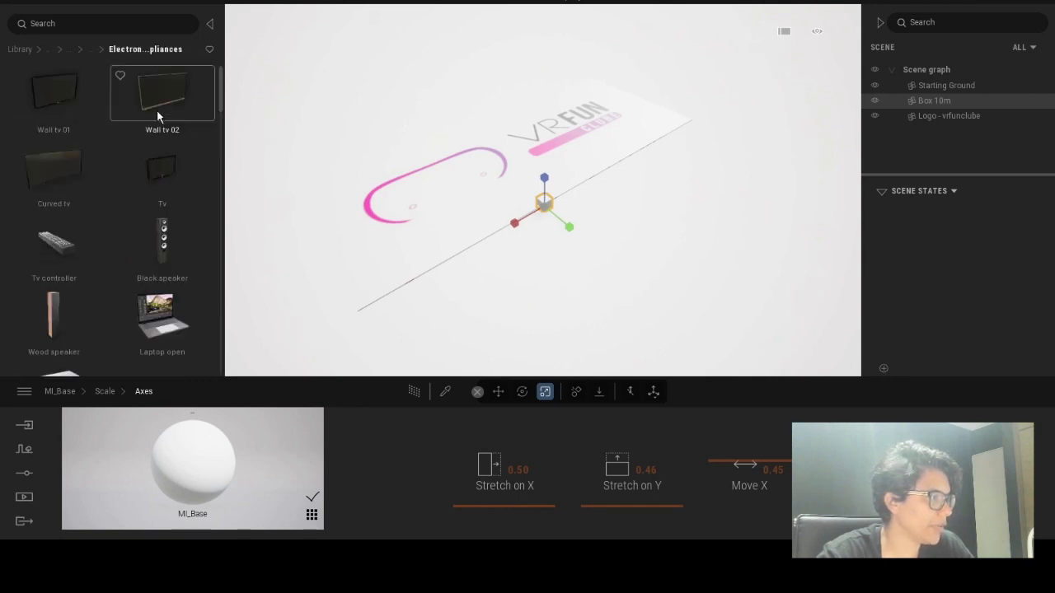
{"action": "scroll", "coordinate": [108, 248], "scroll_direction": "down", "scroll_amount": 2}
{"action": "scroll", "coordinate": [137, 278], "scroll_direction": "down", "scroll_amount": 5}
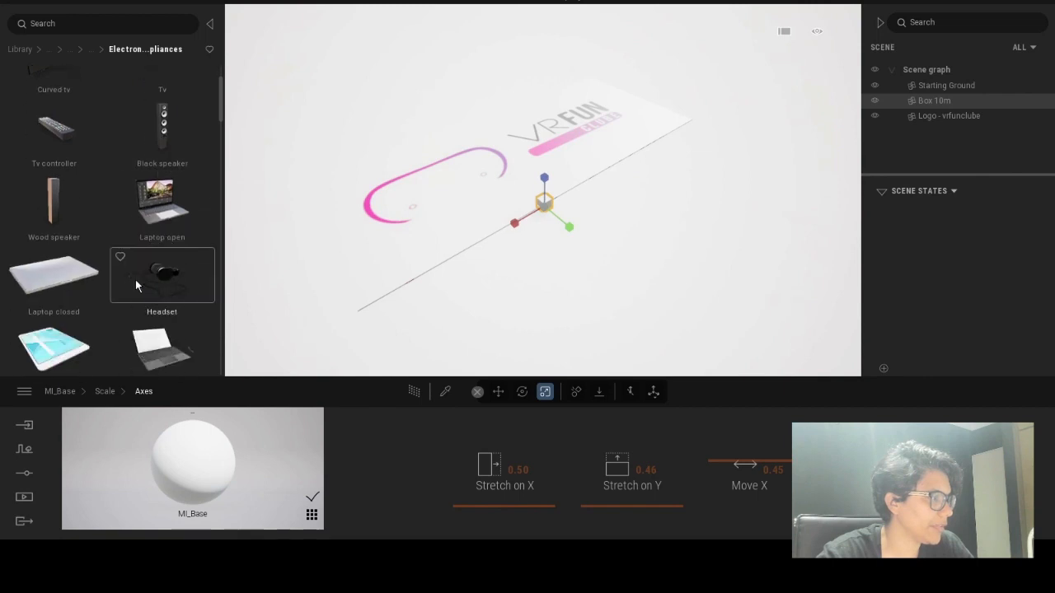
{"action": "left_click_drag", "start_coordinate": [176, 138], "coordinate": [650, 219]}
{"action": "scroll", "coordinate": [148, 313], "scroll_direction": "down", "scroll_amount": 3}
{"action": "left_click_drag", "start_coordinate": [165, 277], "coordinate": [671, 201]}
{"action": "scroll", "coordinate": [105, 332], "scroll_direction": "down", "scroll_amount": 3}
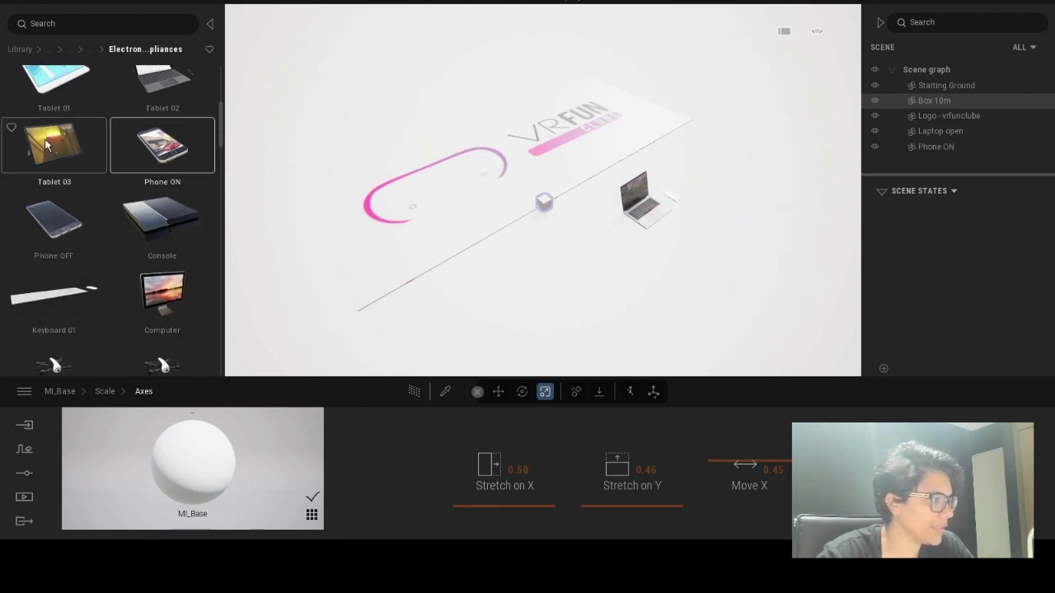
{"action": "left_click_drag", "start_coordinate": [54, 145], "coordinate": [578, 239]}
Place Drone 01 hovering behind the laptop and Drone 01 flying in front of the logo plane's long edge
{"action": "scroll", "coordinate": [163, 214], "scroll_direction": "down", "scroll_amount": 6}
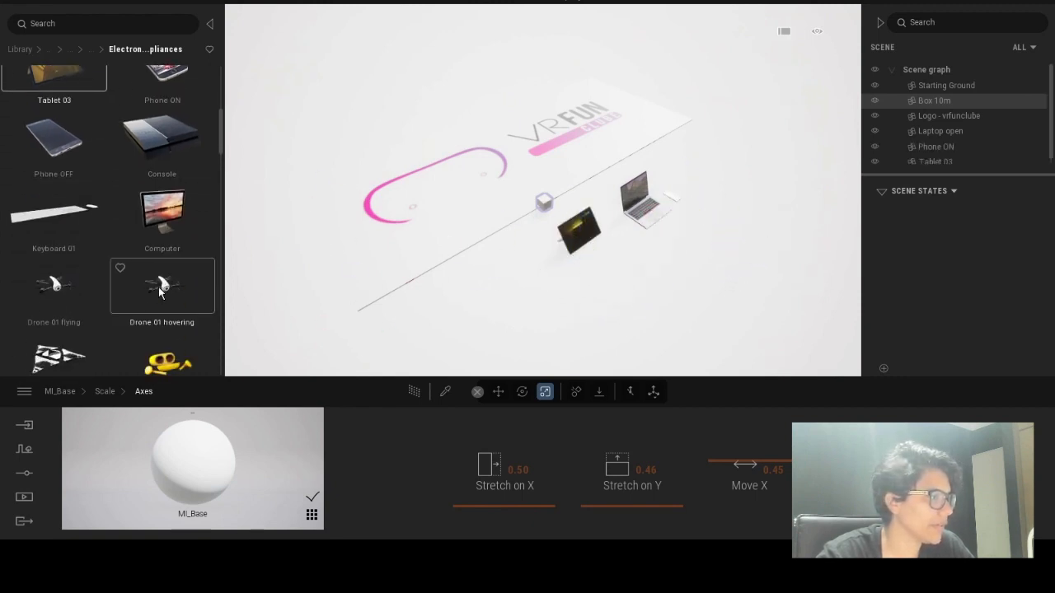
{"action": "scroll", "coordinate": [164, 206], "scroll_direction": "down", "scroll_amount": 3}
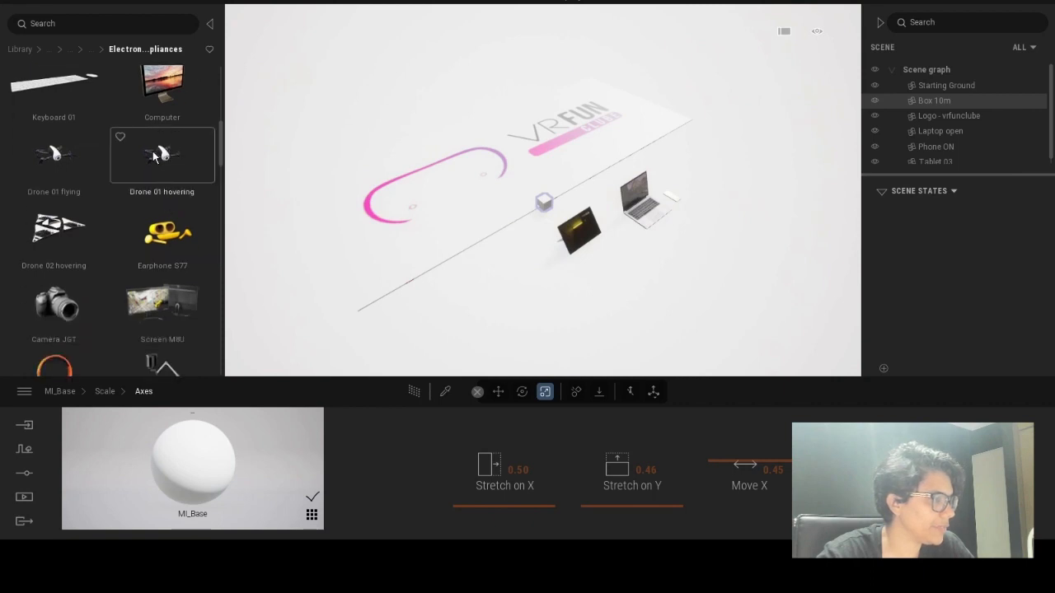
{"action": "left_click_drag", "start_coordinate": [161, 154], "coordinate": [674, 165]}
{"action": "scroll", "coordinate": [103, 220], "scroll_direction": "down", "scroll_amount": 2}
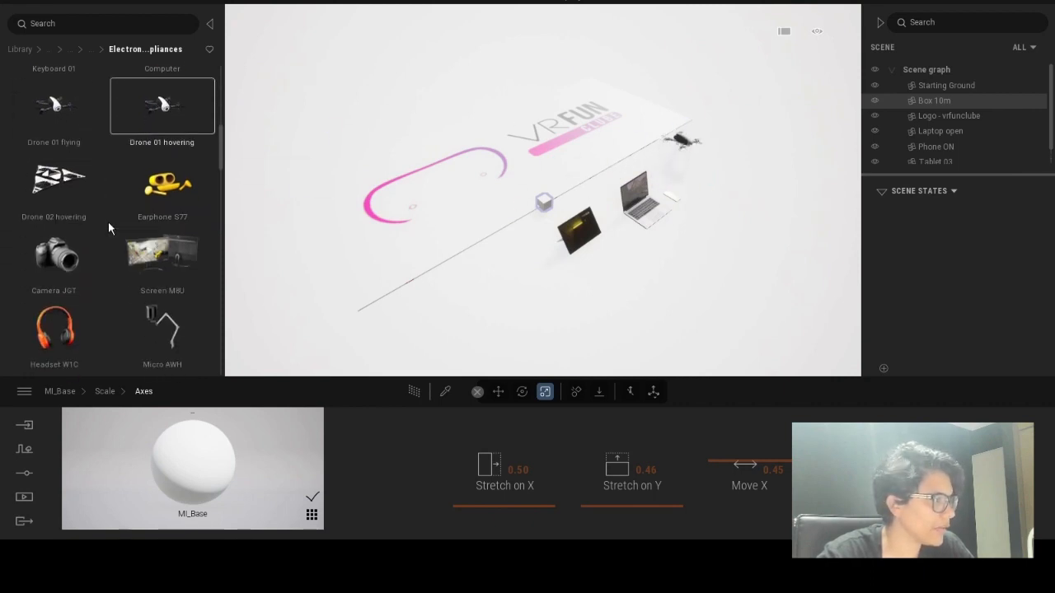
{"action": "left_click_drag", "start_coordinate": [53, 106], "coordinate": [485, 279]}
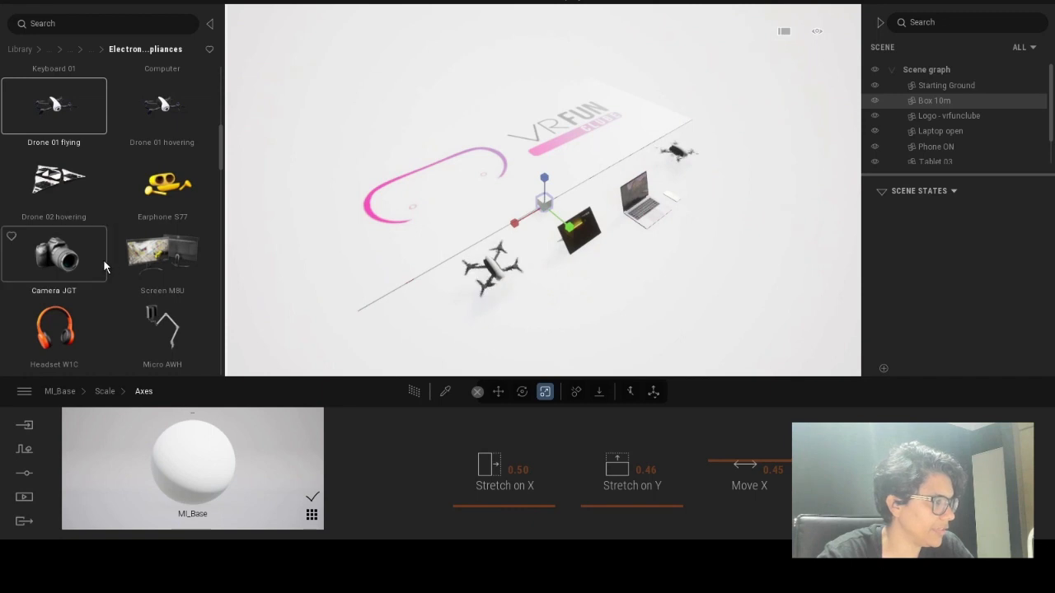
Place Camera JGT and Headset W1C in front of the tablet, and Virtual headset Q7M beside the pink headset outline of the logo
{"action": "scroll", "coordinate": [84, 263], "scroll_direction": "down", "scroll_amount": 1}
{"action": "left_click_drag", "start_coordinate": [64, 165], "coordinate": [636, 294]}
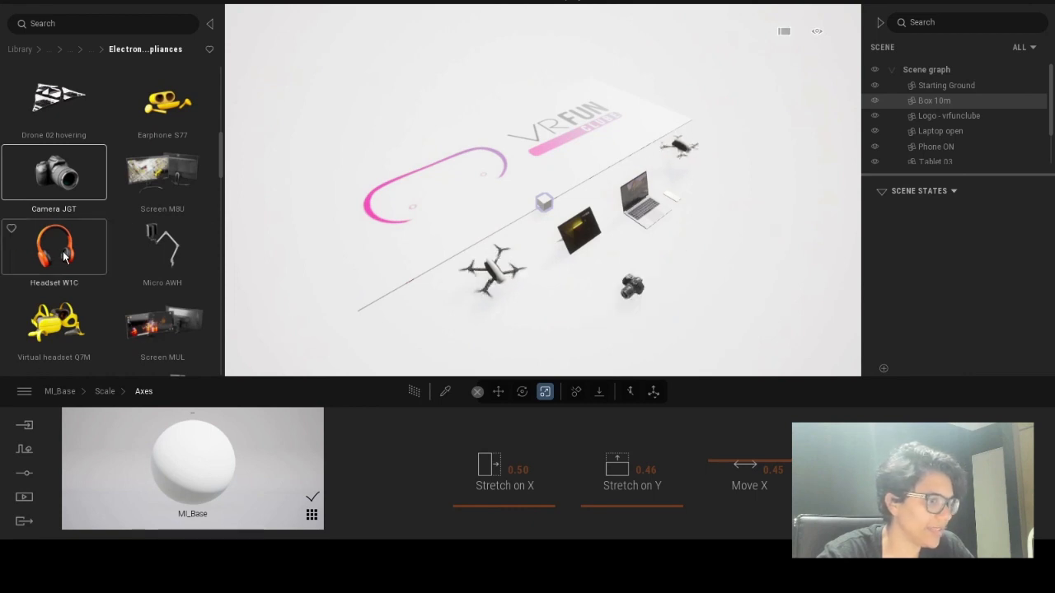
{"action": "left_click_drag", "start_coordinate": [64, 257], "coordinate": [586, 279]}
{"action": "scroll", "coordinate": [80, 323], "scroll_direction": "down", "scroll_amount": 1}
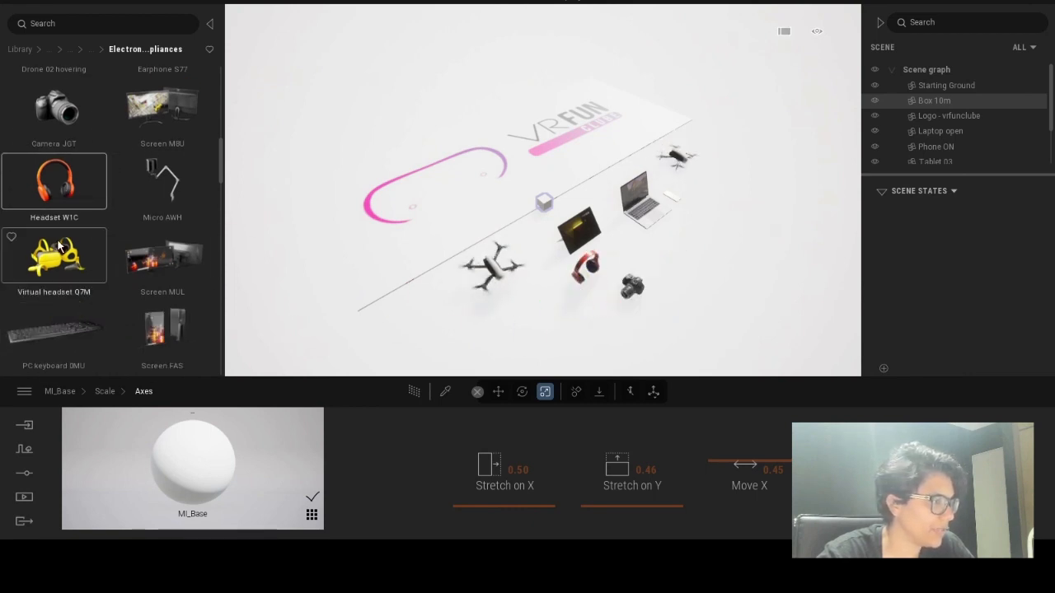
{"action": "left_click_drag", "start_coordinate": [60, 252], "coordinate": [386, 239]}
Place Screen MUL by the box, Screen FAS beside it on the logo plane, and PC keyboard 0MU next to the laptop
{"action": "scroll", "coordinate": [112, 306], "scroll_direction": "down", "scroll_amount": 1}
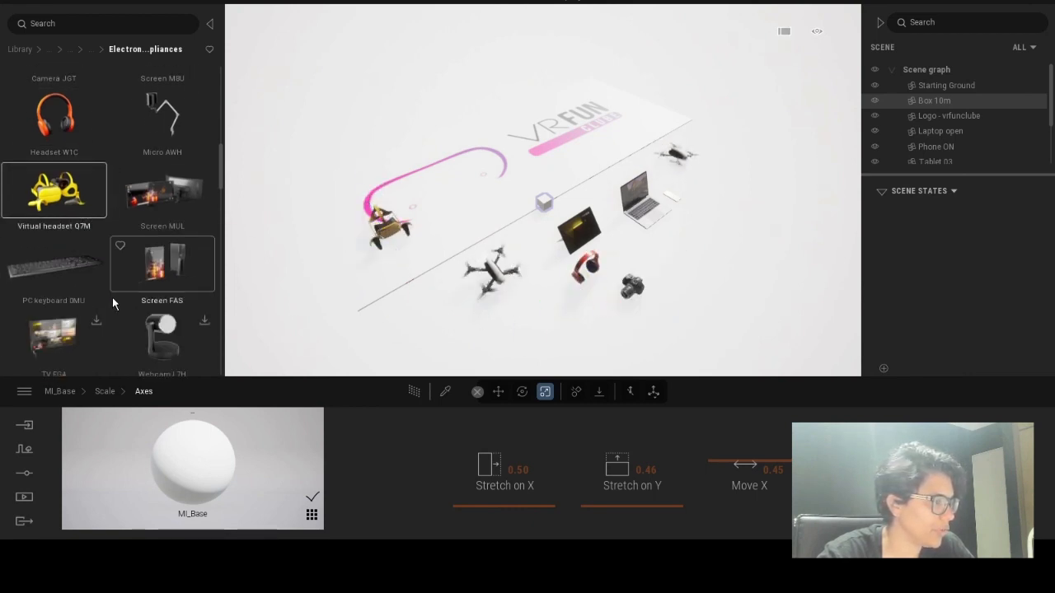
{"action": "left_click_drag", "start_coordinate": [173, 199], "coordinate": [532, 200]}
{"action": "left_click_drag", "start_coordinate": [198, 273], "coordinate": [590, 162]}
{"action": "scroll", "coordinate": [177, 264], "scroll_direction": "down", "scroll_amount": 1}
{"action": "left_click_drag", "start_coordinate": [65, 215], "coordinate": [598, 200]}
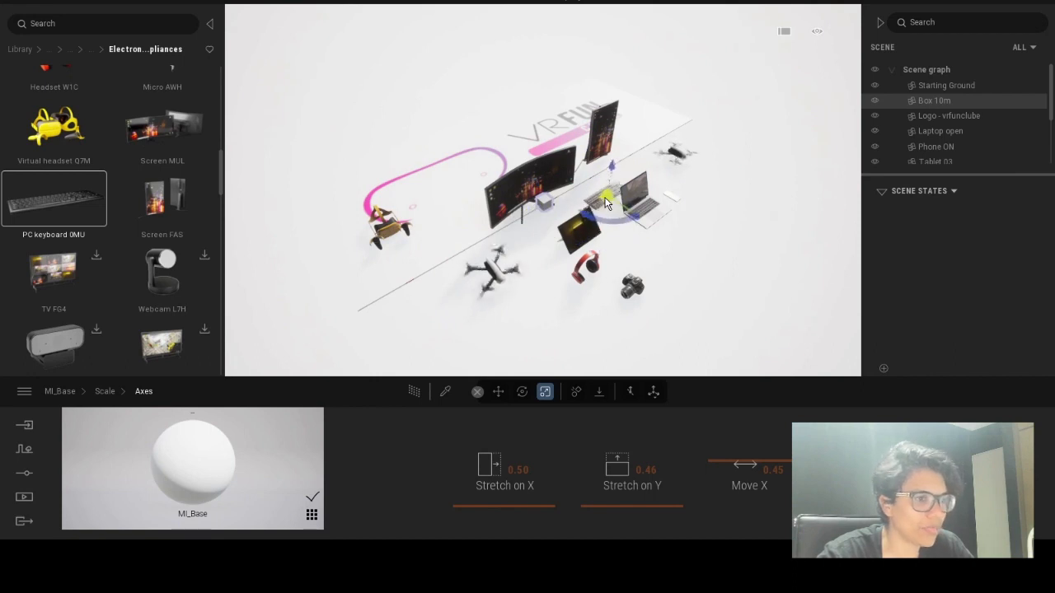
Place the Micro AWH microphone arm behind the laptop and look through the remaining electronic appliances
{"action": "scroll", "coordinate": [203, 278], "scroll_direction": "down", "scroll_amount": 1}
{"action": "scroll", "coordinate": [186, 272], "scroll_direction": "up", "scroll_amount": 3}
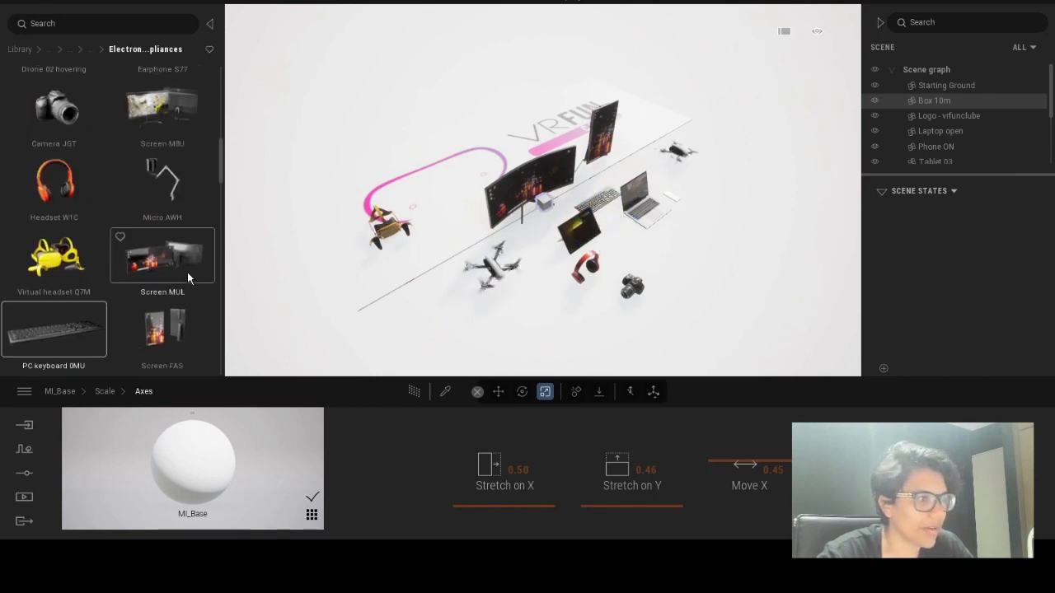
{"action": "left_click_drag", "start_coordinate": [186, 229], "coordinate": [662, 214]}
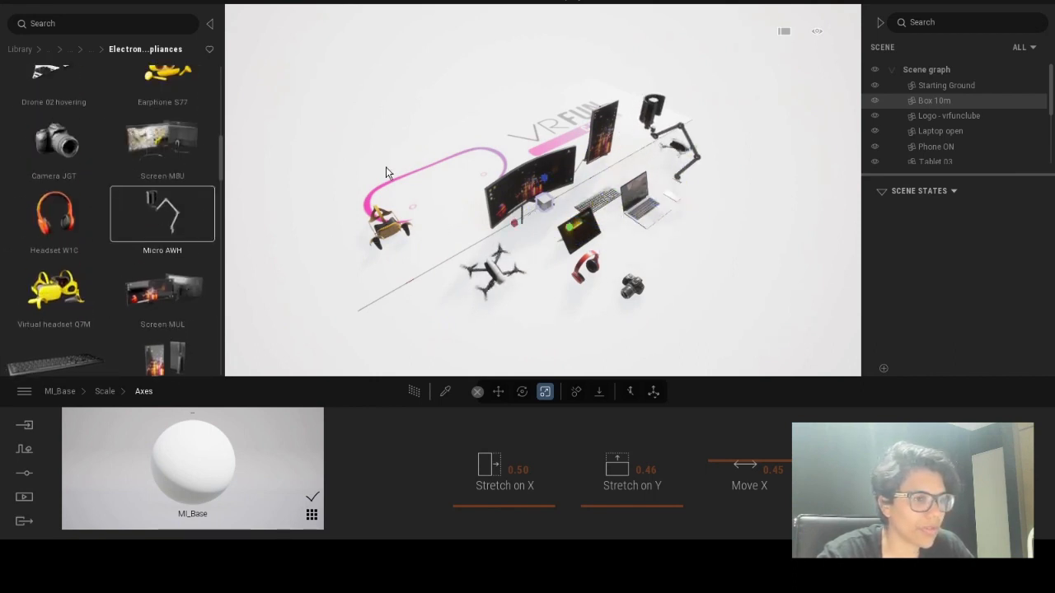
{"action": "scroll", "coordinate": [165, 297], "scroll_direction": "down", "scroll_amount": 2}
{"action": "scroll", "coordinate": [161, 330], "scroll_direction": "down", "scroll_amount": 5}
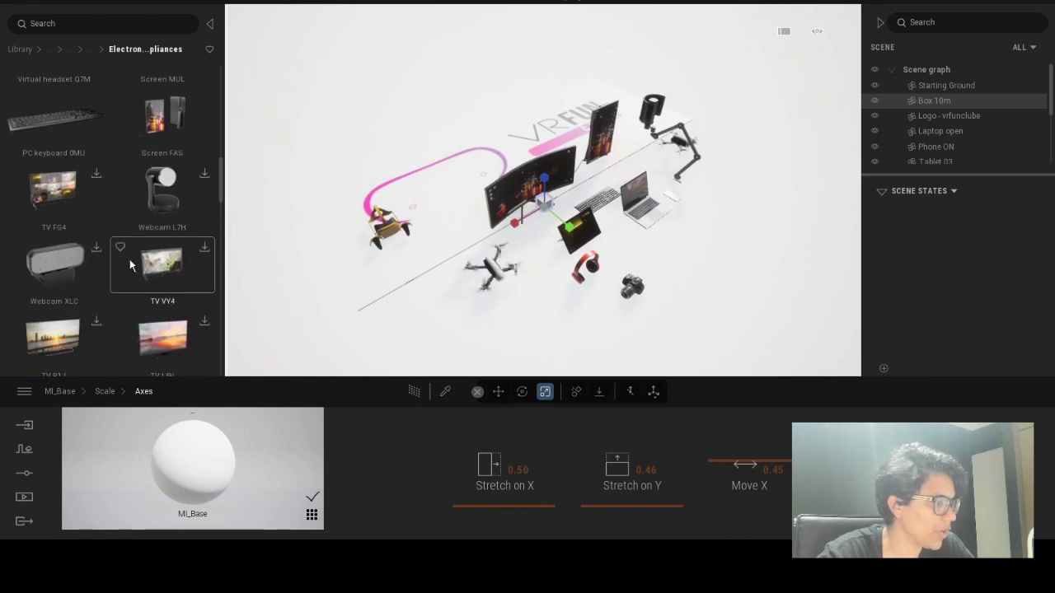
{"action": "left_click_drag", "start_coordinate": [220, 221], "coordinate": [212, 51]}
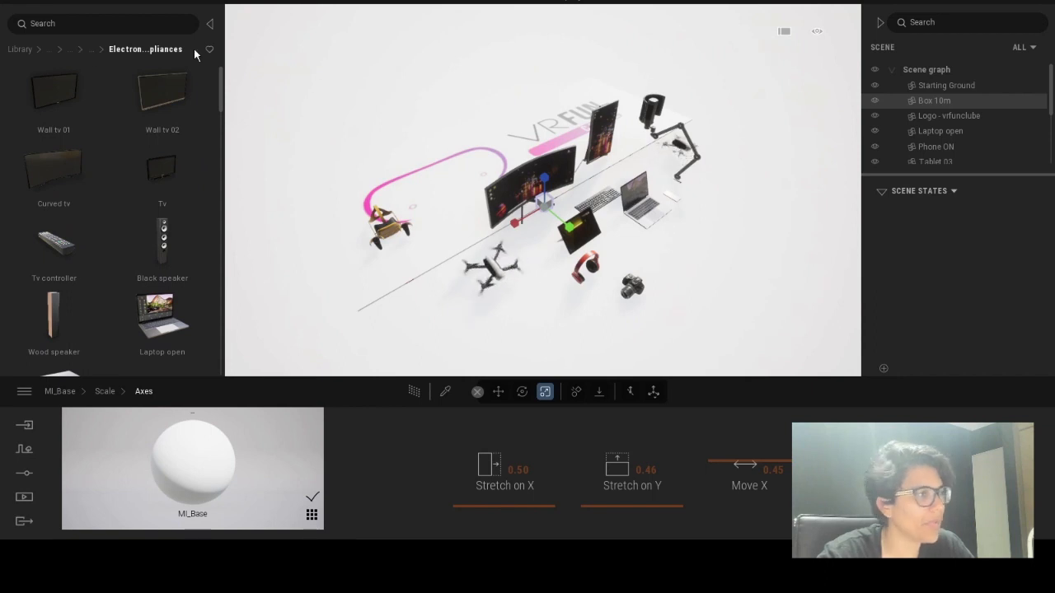
{"action": "scroll", "coordinate": [745, 280], "scroll_direction": "up", "scroll_amount": 3}
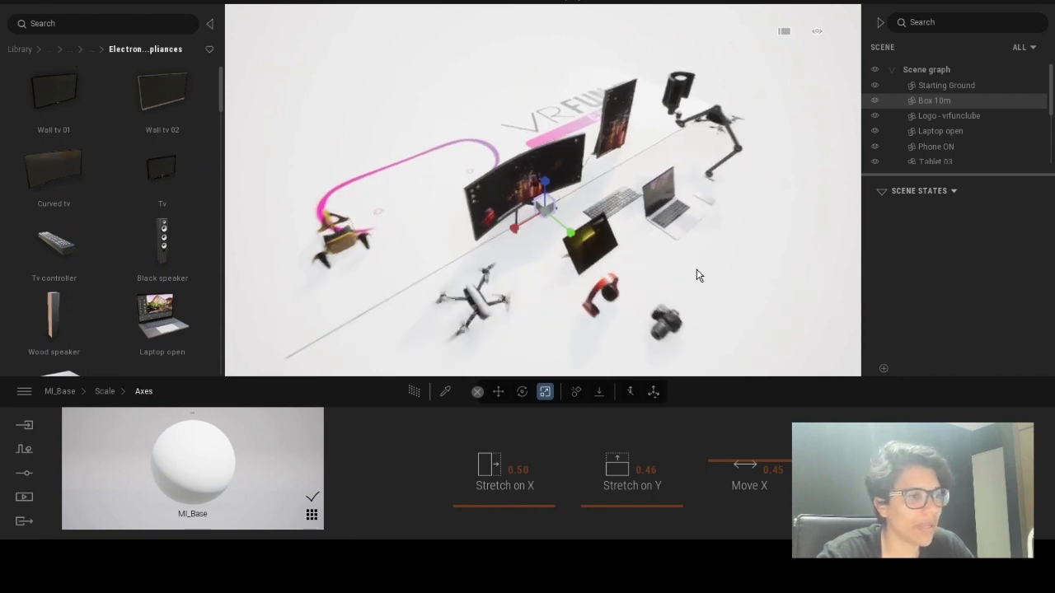
{"action": "middle_click_drag", "start_coordinate": [697, 273], "coordinate": [533, 151]}
{"action": "left_click", "coordinate": [570, 79]}
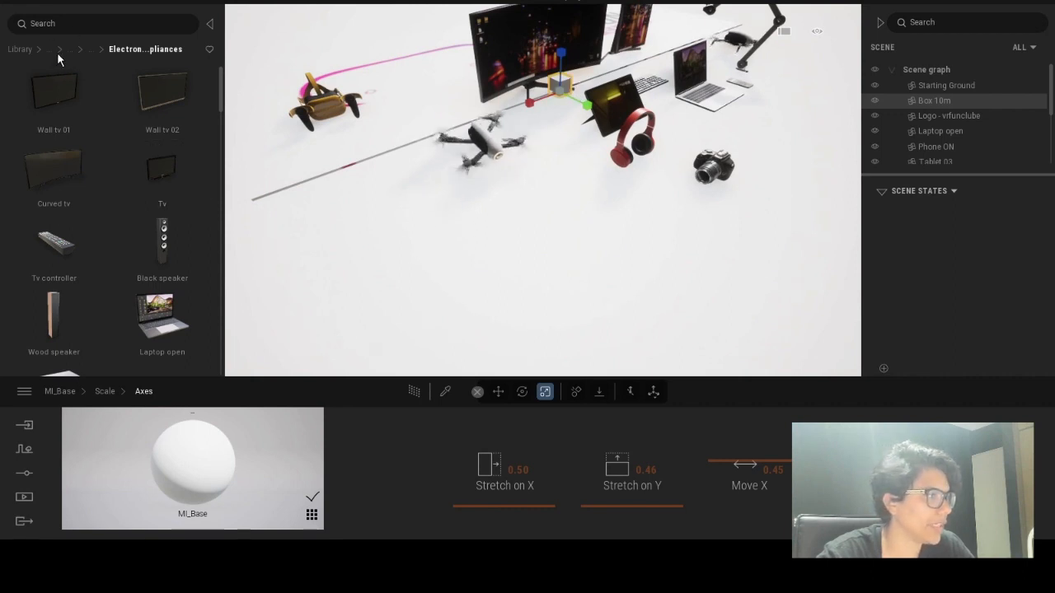
Browse the library's home objects to the office chairs and look through the chair models
{"action": "left_click", "coordinate": [21, 49]}
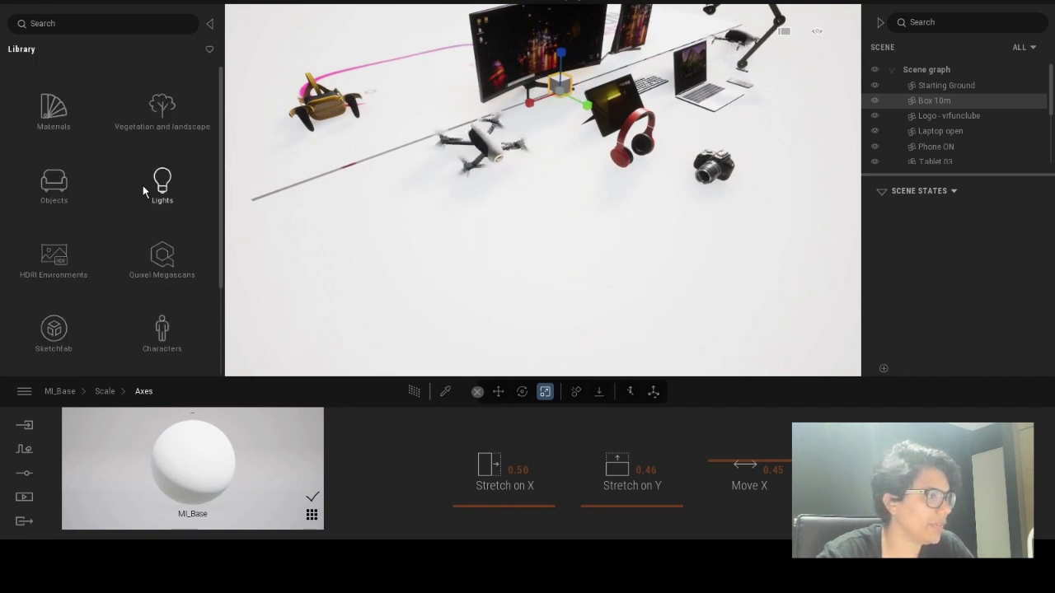
{"action": "left_click", "coordinate": [51, 188]}
{"action": "left_click", "coordinate": [59, 120]}
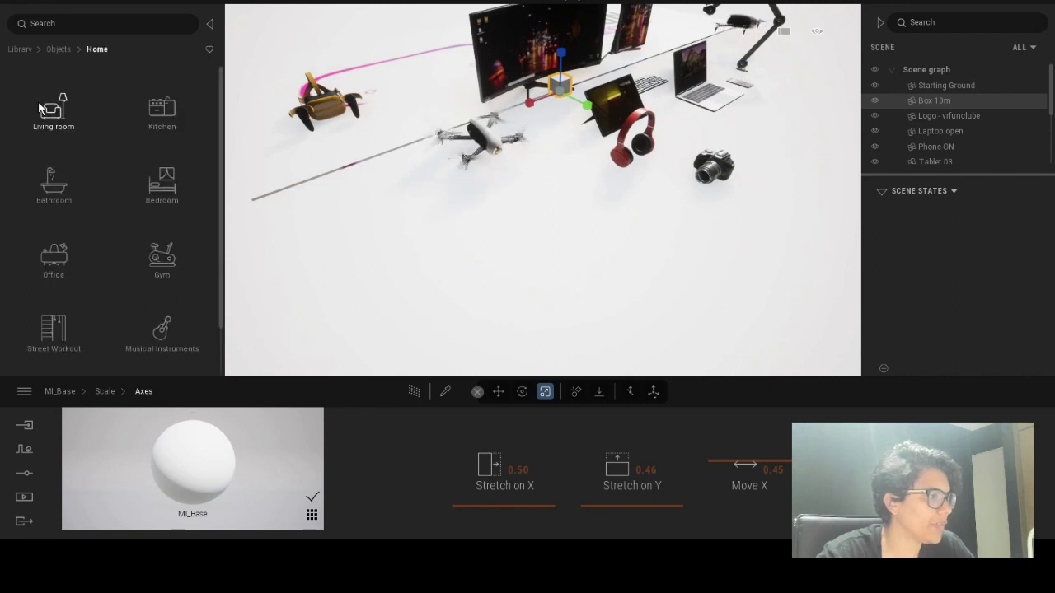
{"action": "left_click", "coordinate": [73, 249]}
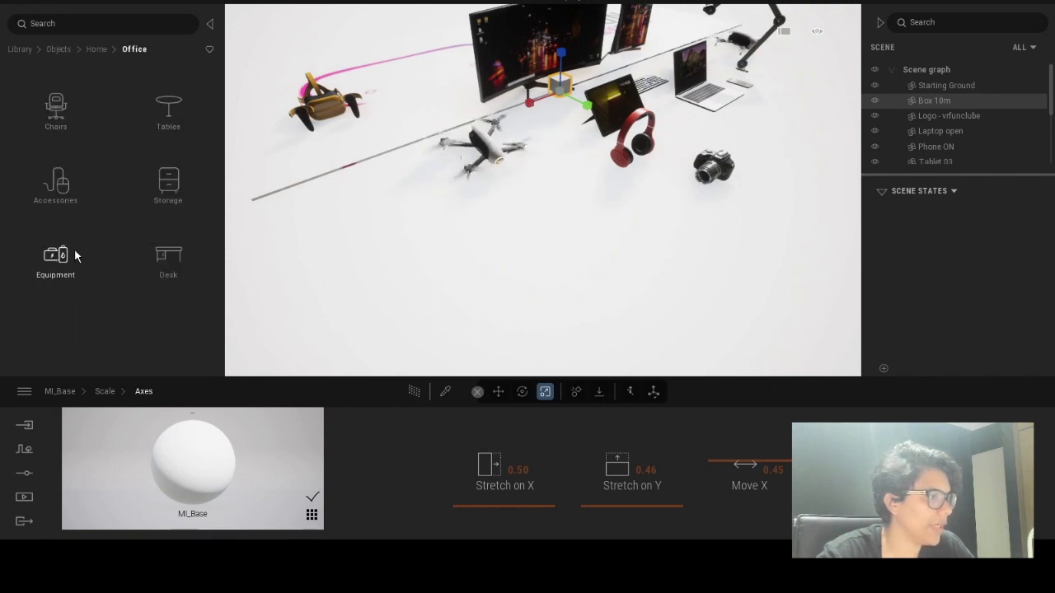
{"action": "left_click", "coordinate": [97, 48]}
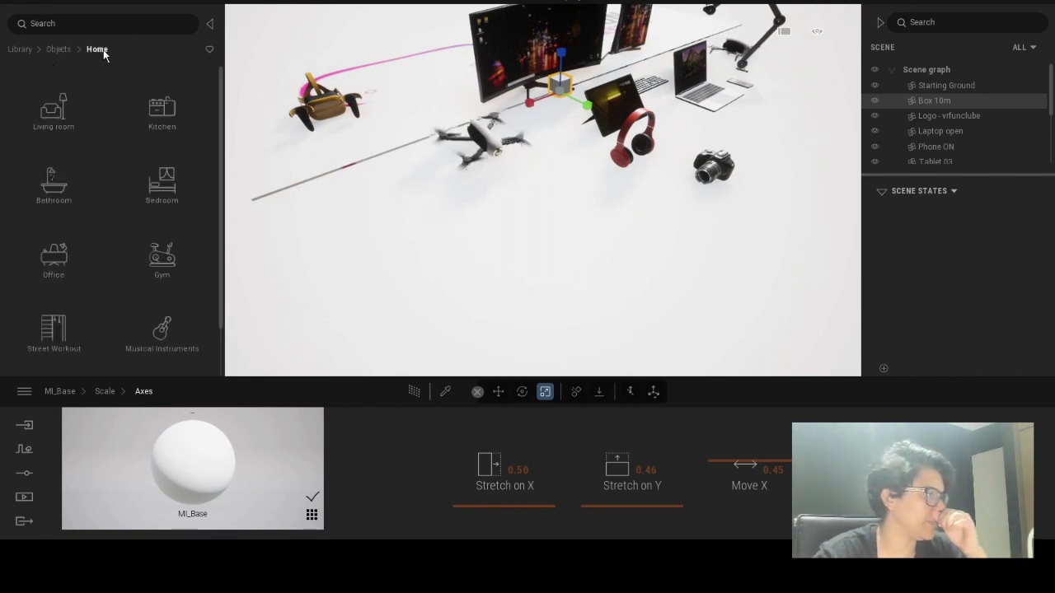
{"action": "left_click", "coordinate": [58, 48]}
{"action": "left_click", "coordinate": [54, 116]}
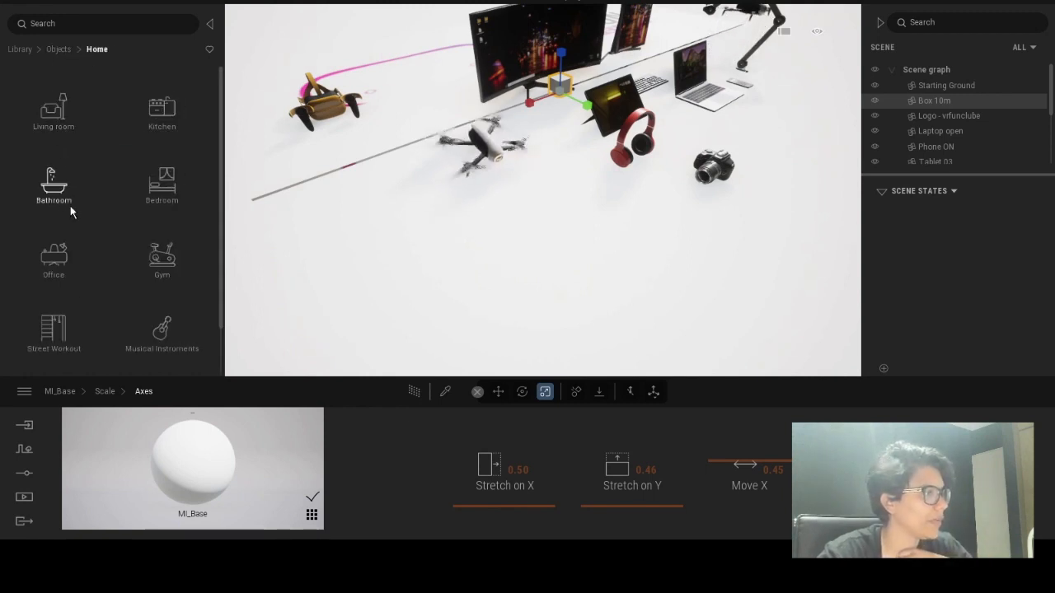
{"action": "left_click", "coordinate": [53, 257]}
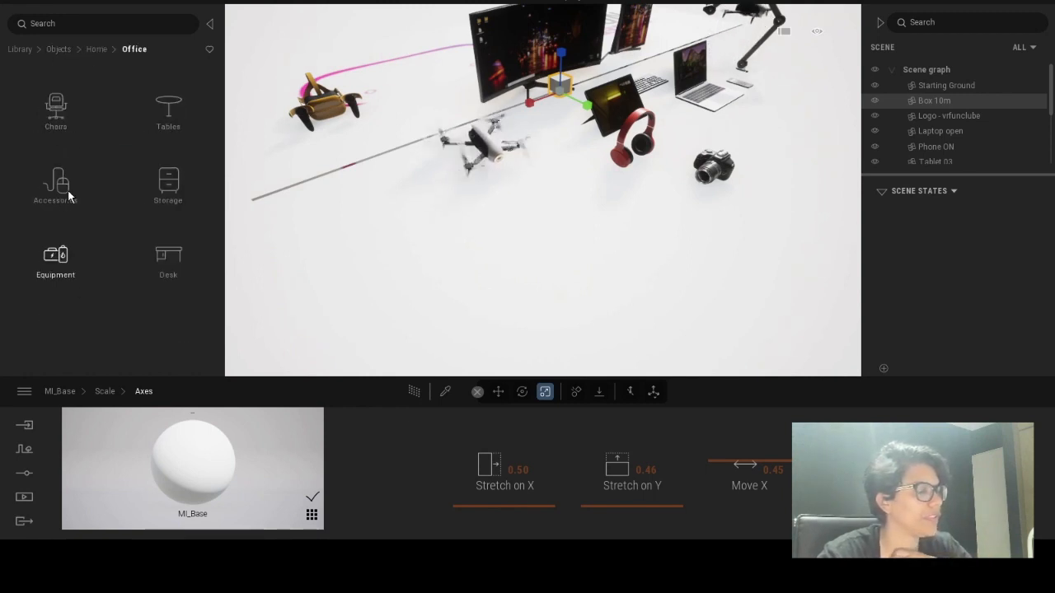
{"action": "left_click", "coordinate": [58, 107]}
{"action": "scroll", "coordinate": [156, 264], "scroll_direction": "down", "scroll_amount": 3}
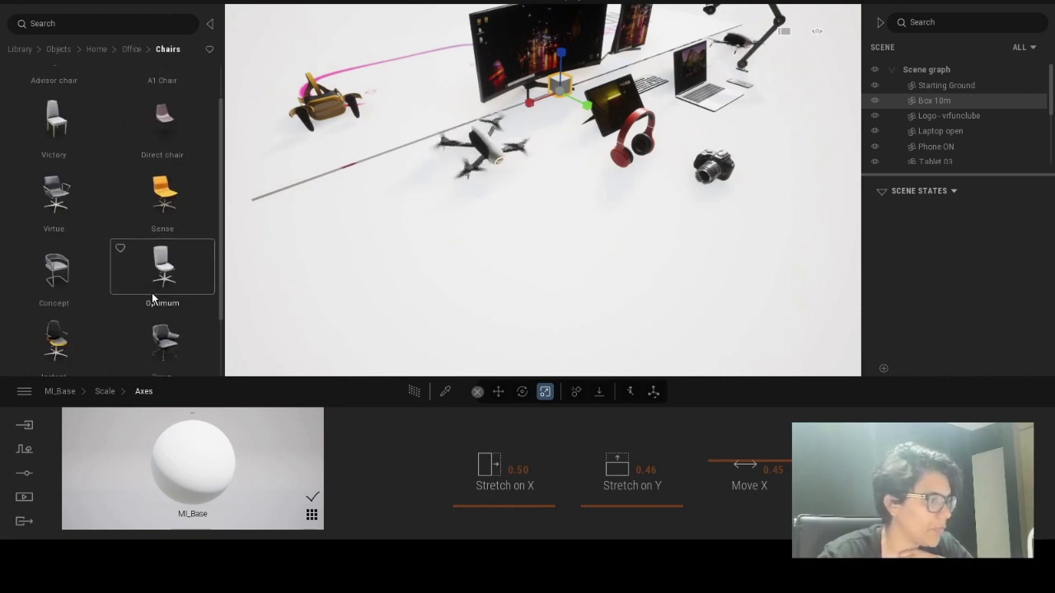
Place a Sense chair beside the laptop and rotate it about its vertical axis so its seat faces the devices
{"action": "left_click_drag", "start_coordinate": [167, 132], "coordinate": [620, 230]}
{"action": "scroll", "coordinate": [494, 260], "scroll_direction": "down", "scroll_amount": 2}
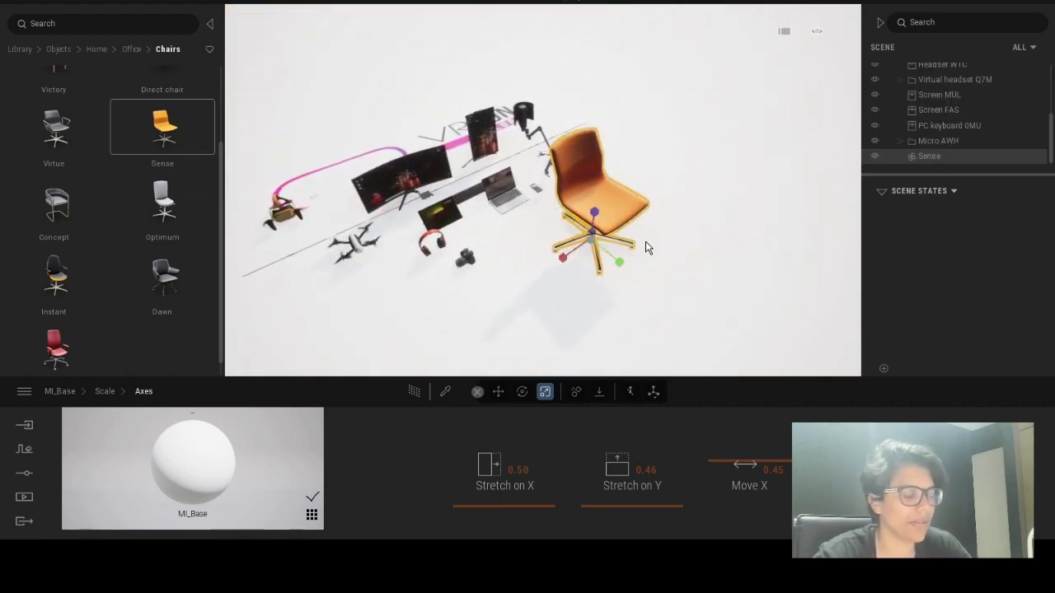
{"action": "key", "text": "e"}
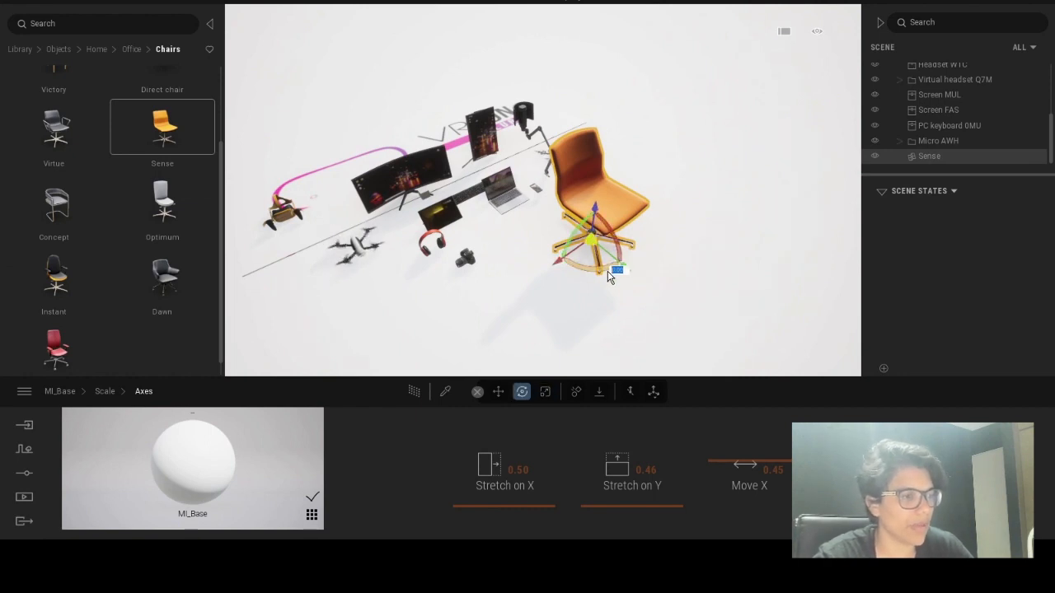
{"action": "left_click_drag", "start_coordinate": [608, 277], "coordinate": [464, 244]}
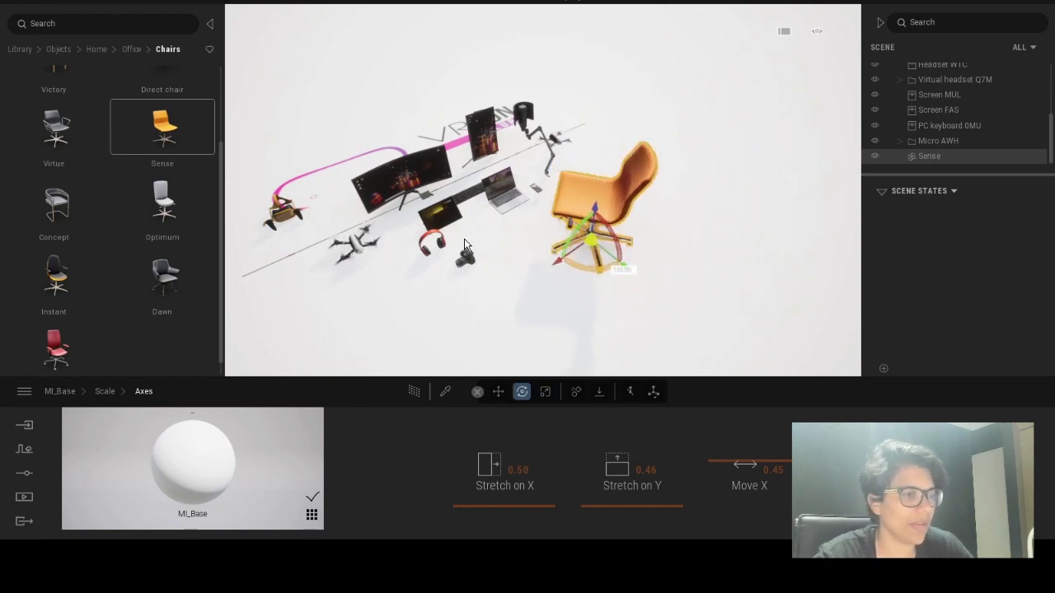
{"action": "scroll", "coordinate": [566, 159], "scroll_direction": "up", "scroll_amount": 3}
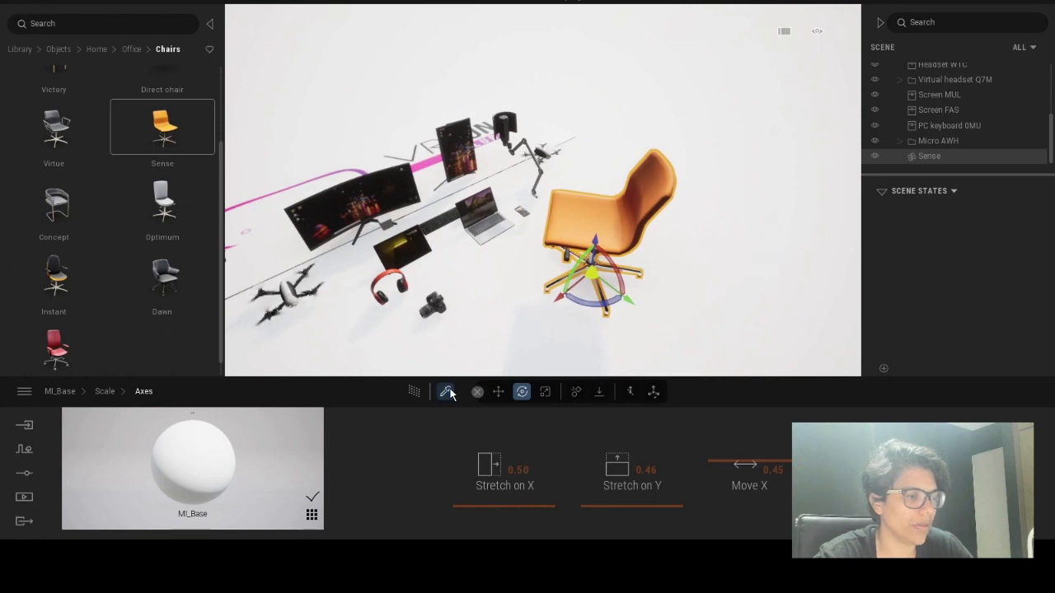
Pick the chair's orange cotton fabric material and change its color to white
{"action": "left_click", "coordinate": [446, 393]}
{"action": "left_click", "coordinate": [573, 247]}
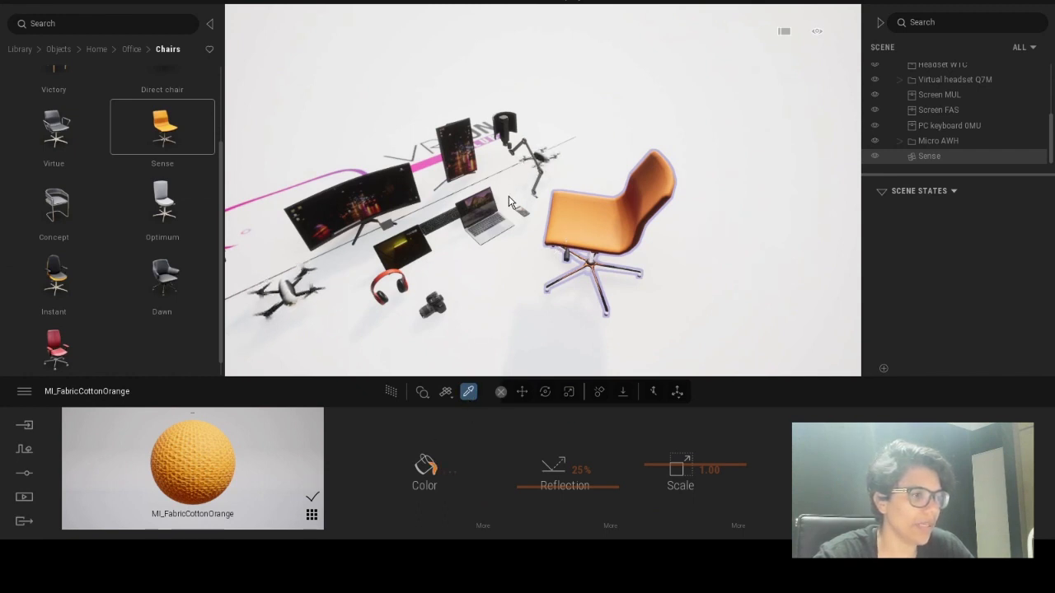
{"action": "left_click", "coordinate": [450, 288]}
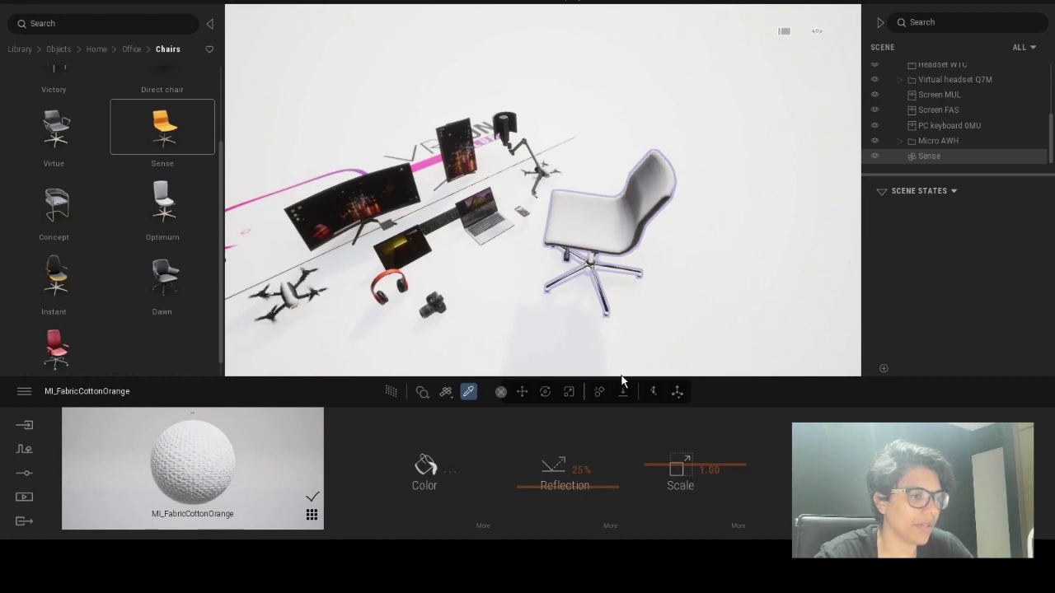
{"action": "scroll", "coordinate": [562, 244], "scroll_direction": "down", "scroll_amount": 1}
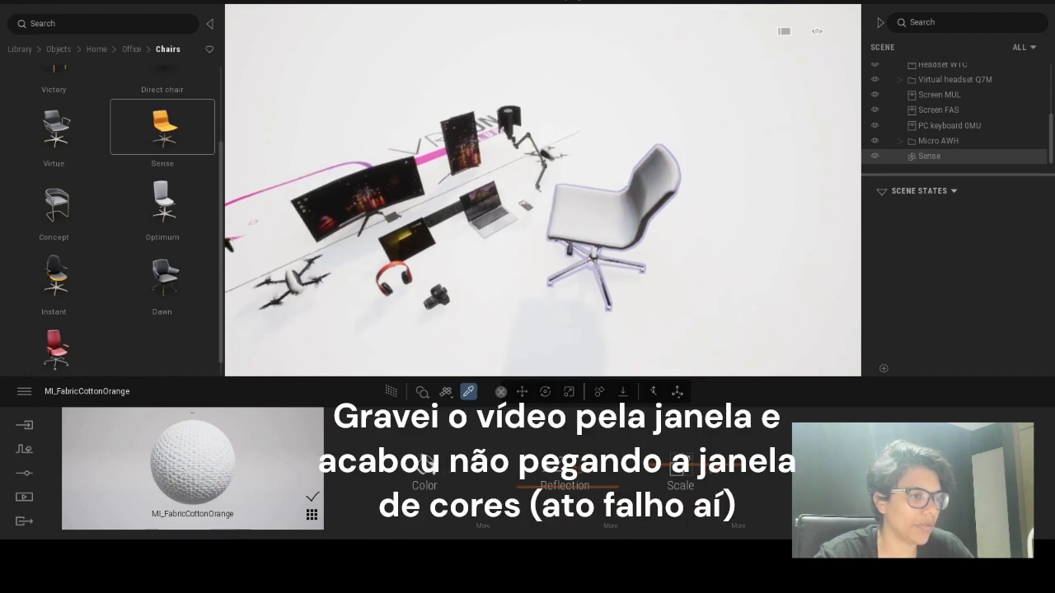
{"action": "key", "text": "r"}
{"action": "scroll", "coordinate": [523, 255], "scroll_direction": "down", "scroll_amount": 1}
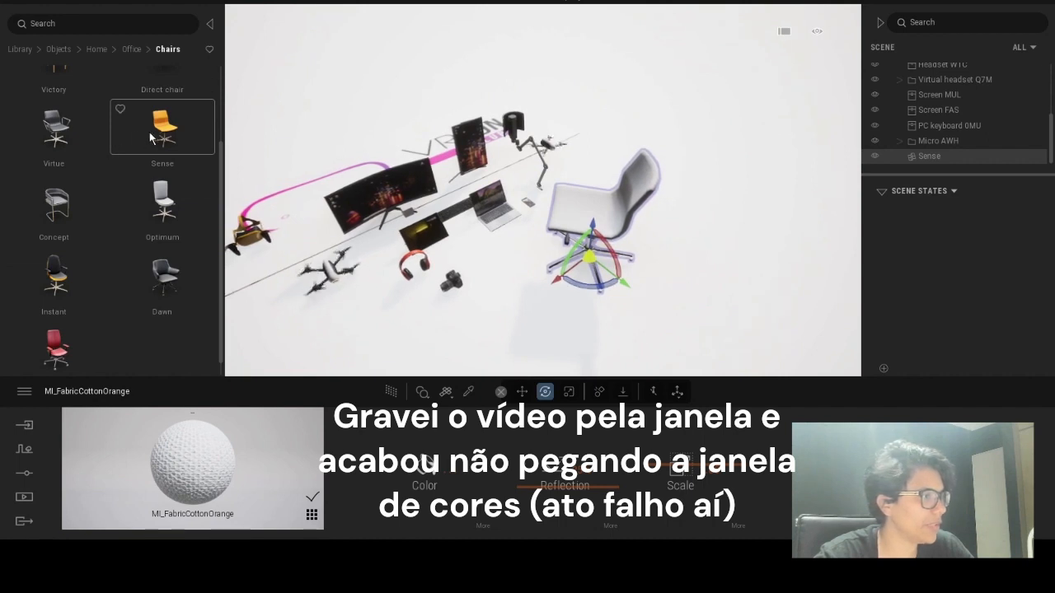
{"action": "left_click_drag", "start_coordinate": [149, 132], "coordinate": [655, 155]}
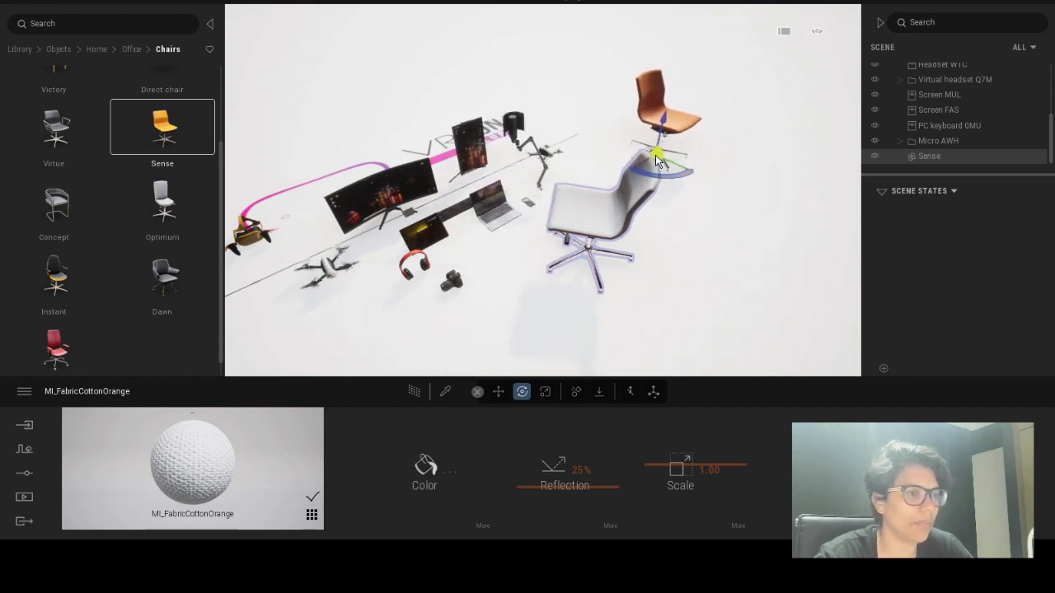
{"action": "key", "text": "Escape"}
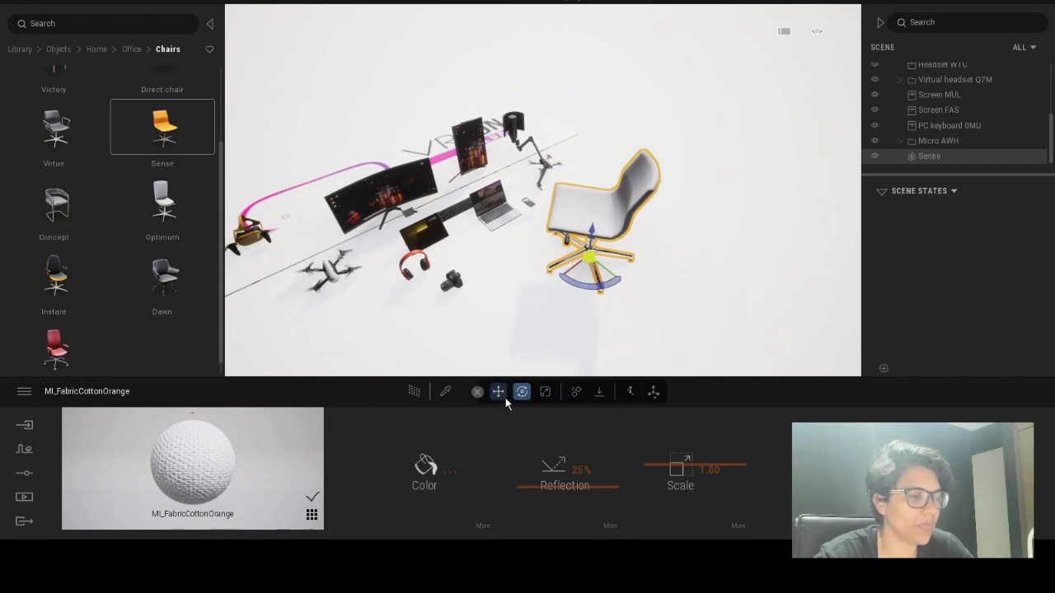
Inspect the materials of the ground, logo plane, both standing screens, camera and laptop screen with the Material picker
{"action": "left_click", "coordinate": [445, 391]}
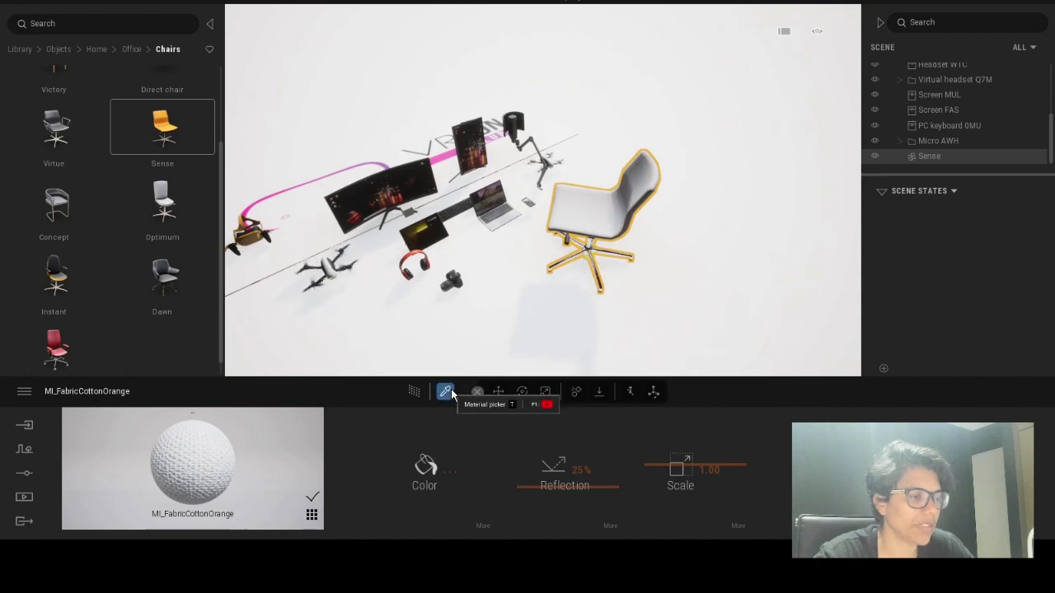
{"action": "left_click", "coordinate": [470, 315]}
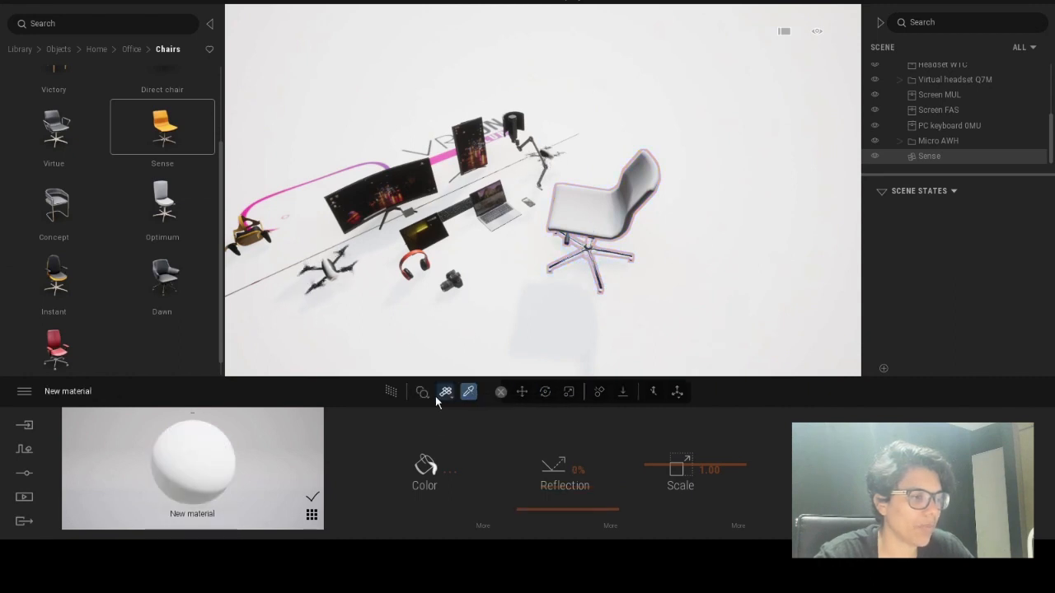
{"action": "left_click", "coordinate": [307, 218]}
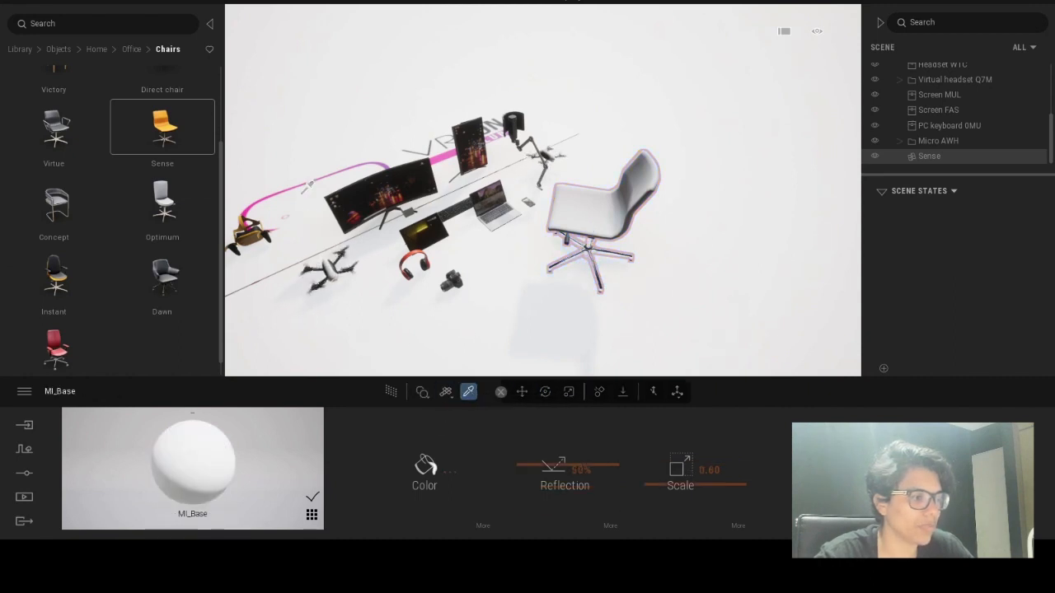
{"action": "left_click", "coordinate": [420, 178]}
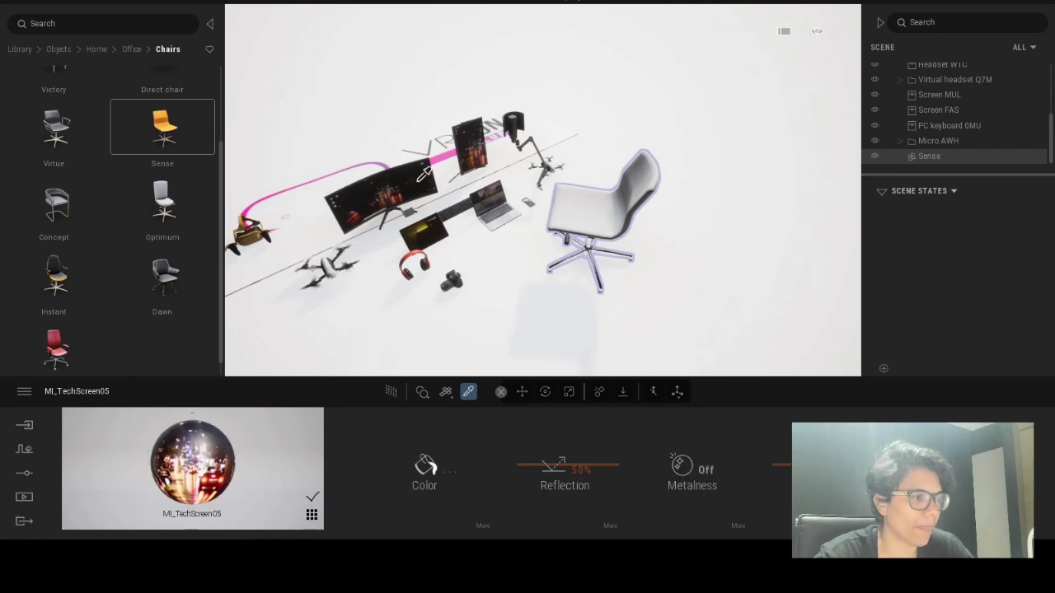
{"action": "left_click", "coordinate": [476, 143]}
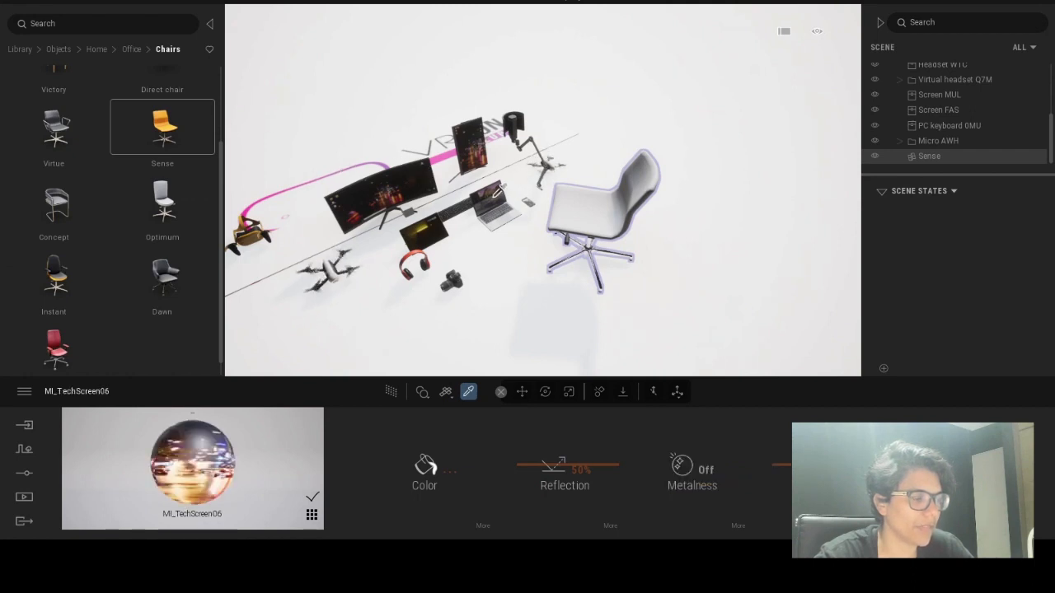
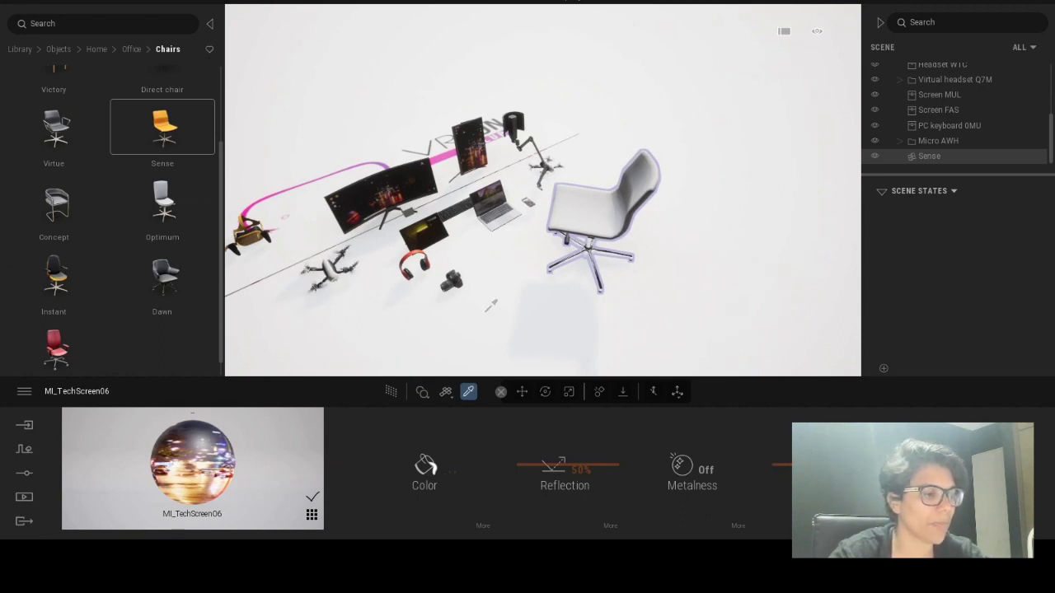
{"action": "left_click", "coordinate": [453, 280]}
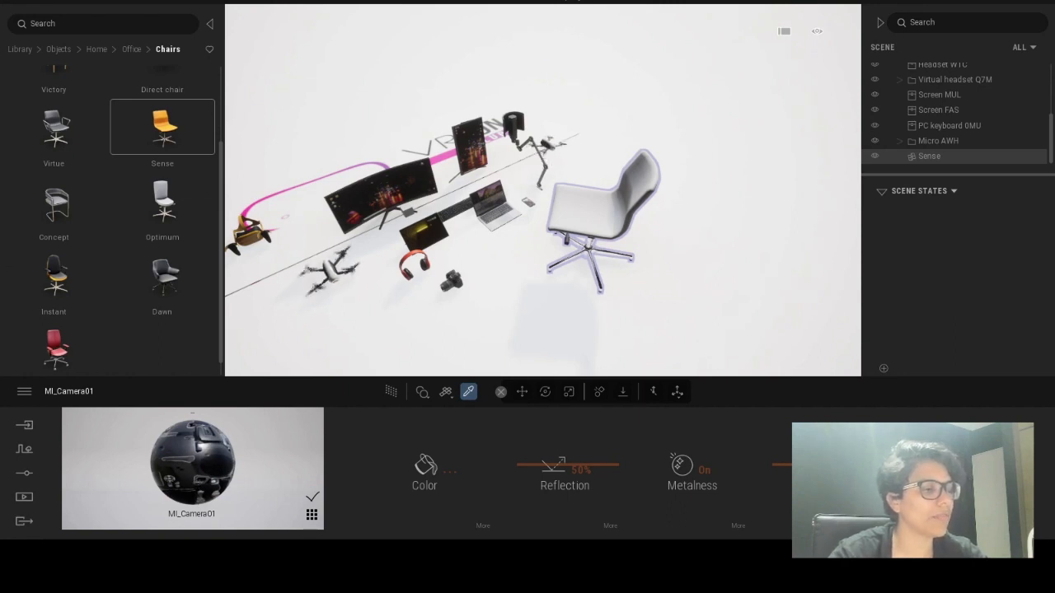
{"action": "scroll", "coordinate": [475, 203], "scroll_direction": "up", "scroll_amount": 3}
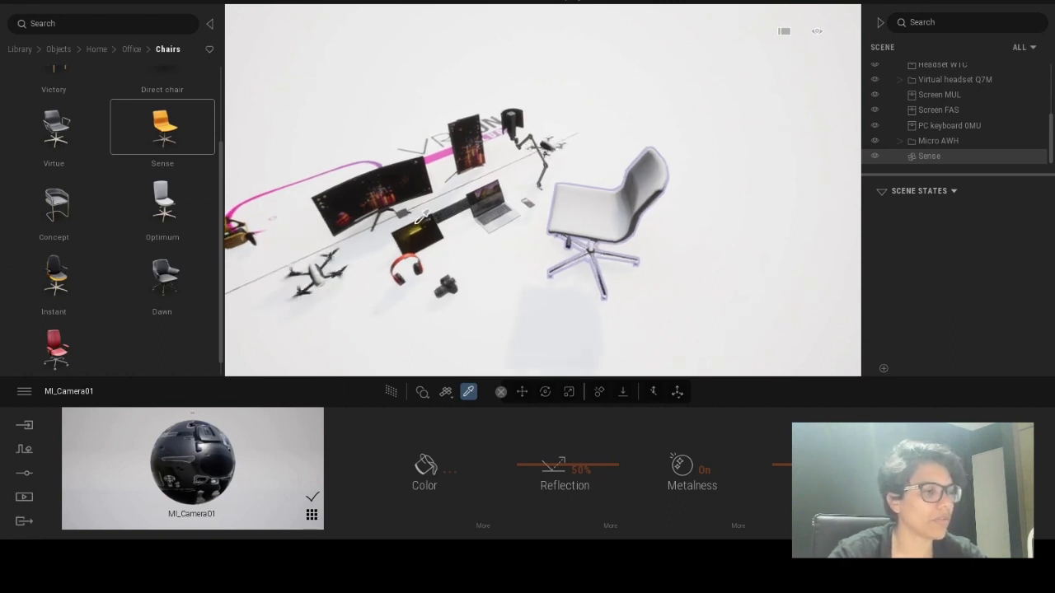
{"action": "left_click", "coordinate": [475, 203]}
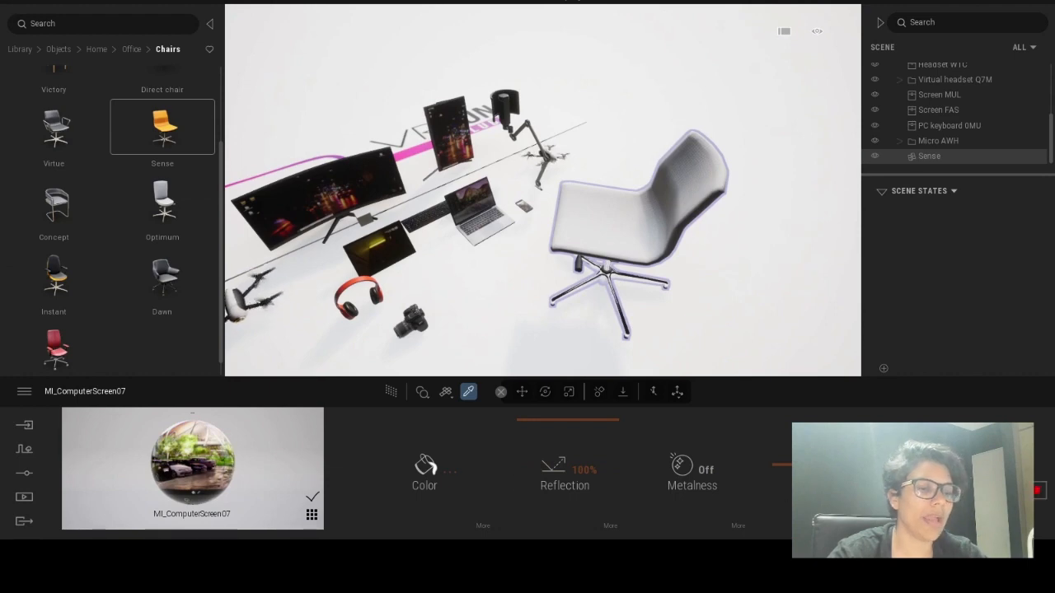
Select the logo plane and activate the Rotate tool on it
{"action": "scroll", "coordinate": [542, 189], "scroll_direction": "down", "scroll_amount": 3}
{"action": "right_click_drag", "start_coordinate": [542, 189], "coordinate": [489, 208]}
{"action": "key", "text": "e"}
{"action": "left_click", "coordinate": [444, 191]}
{"action": "scroll", "coordinate": [502, 201], "scroll_direction": "down", "scroll_amount": 3}
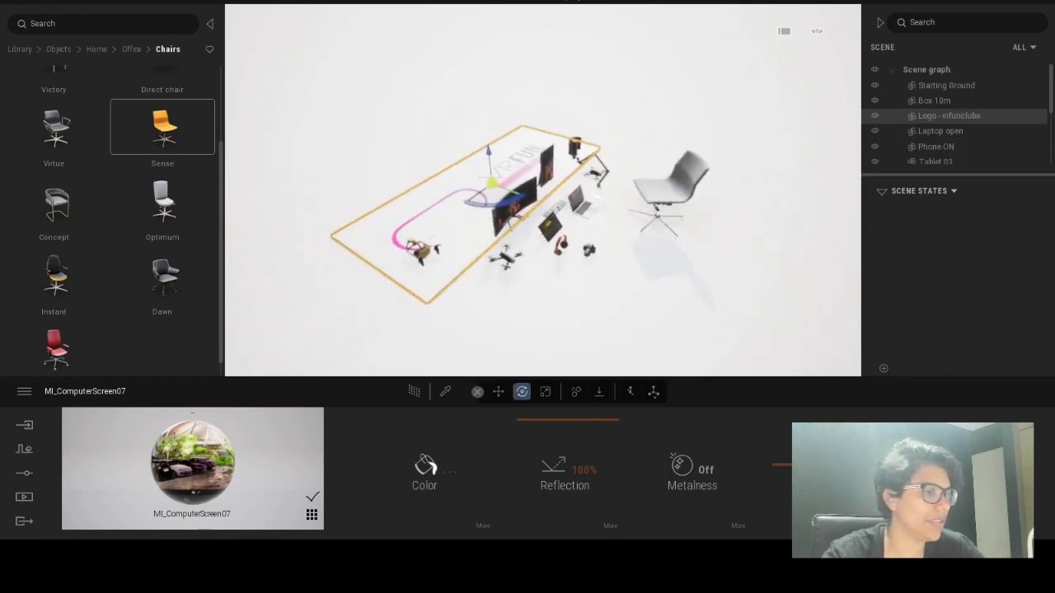
{"action": "scroll", "coordinate": [490, 209], "scroll_direction": "up", "scroll_amount": 3}
{"action": "scroll", "coordinate": [490, 203], "scroll_direction": "up", "scroll_amount": 1}
{"action": "right_click_drag", "start_coordinate": [530, 252], "coordinate": [548, 229]}
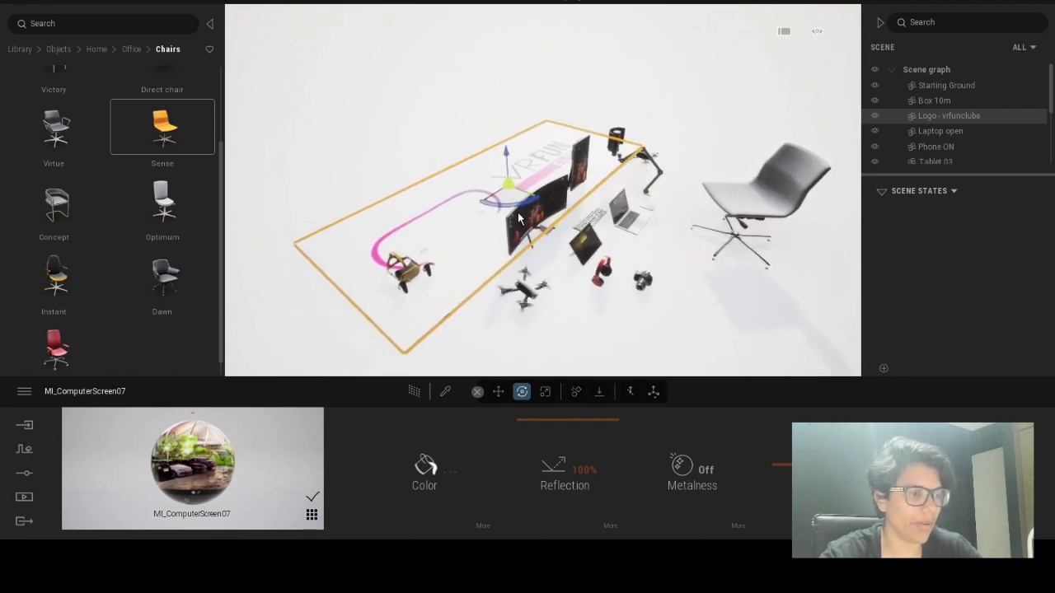
{"action": "left_click", "coordinate": [524, 395]}
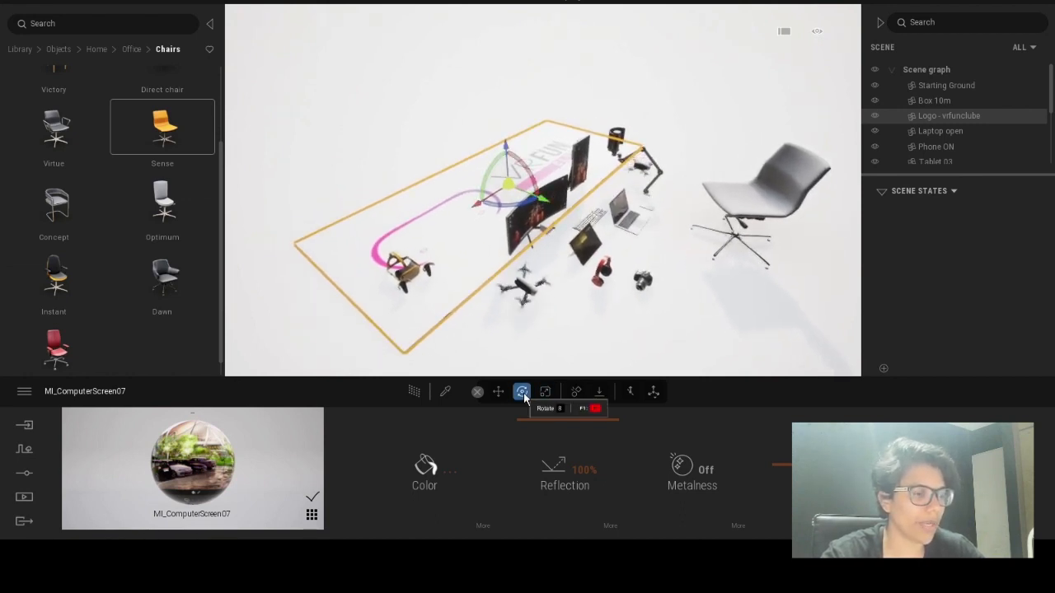